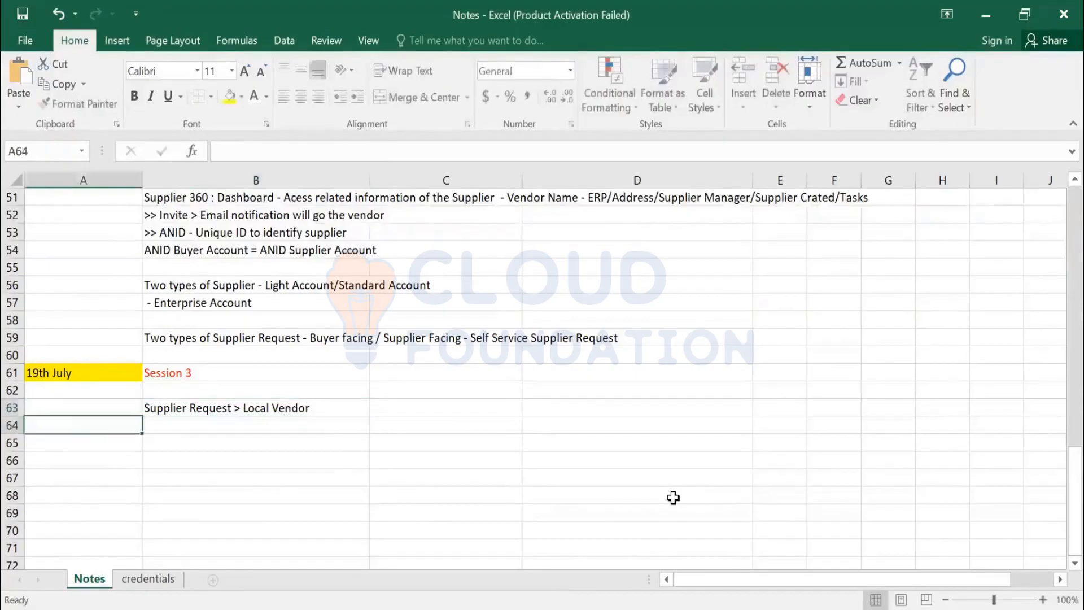
# Enter the note "Supplier Registration > Invite button on Supplier 360degree" in cell B64 of the Notes sheet.
pyautogui.press('Tab')
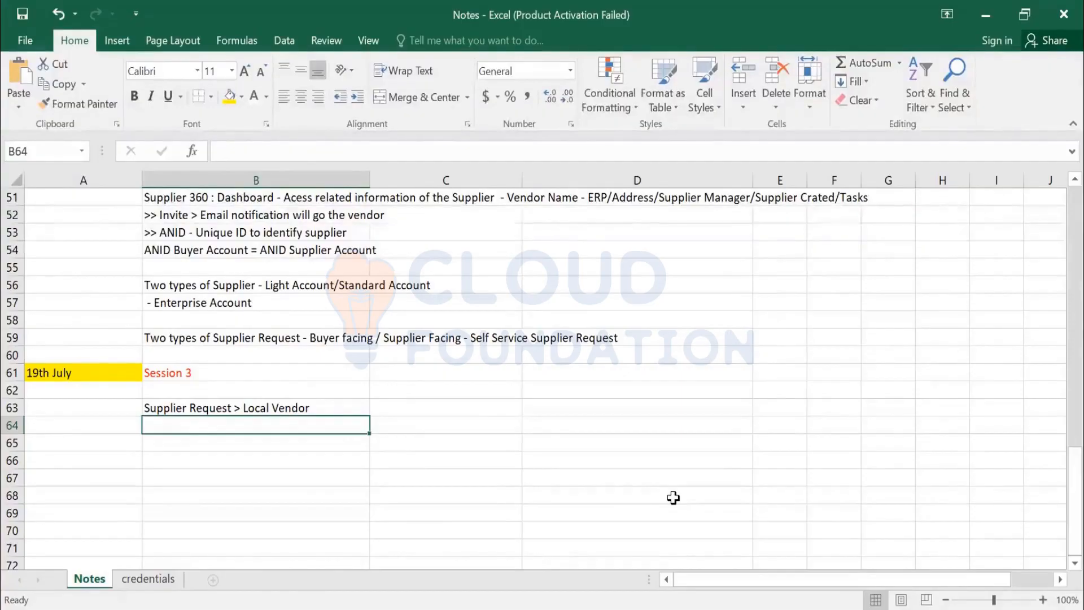
pyautogui.write('Supplie')
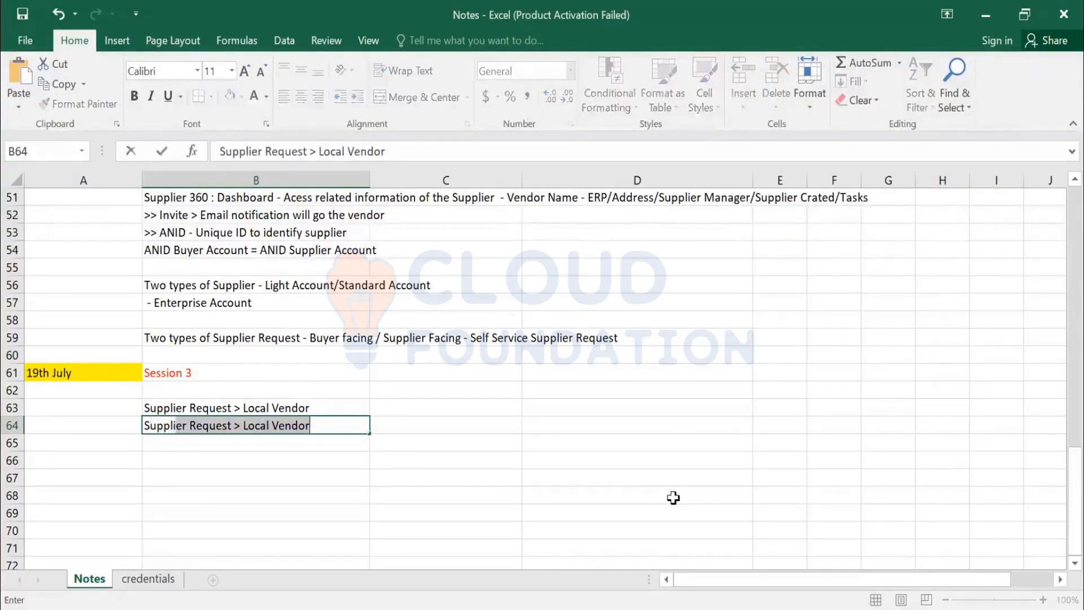
pyautogui.write('r Registratio')
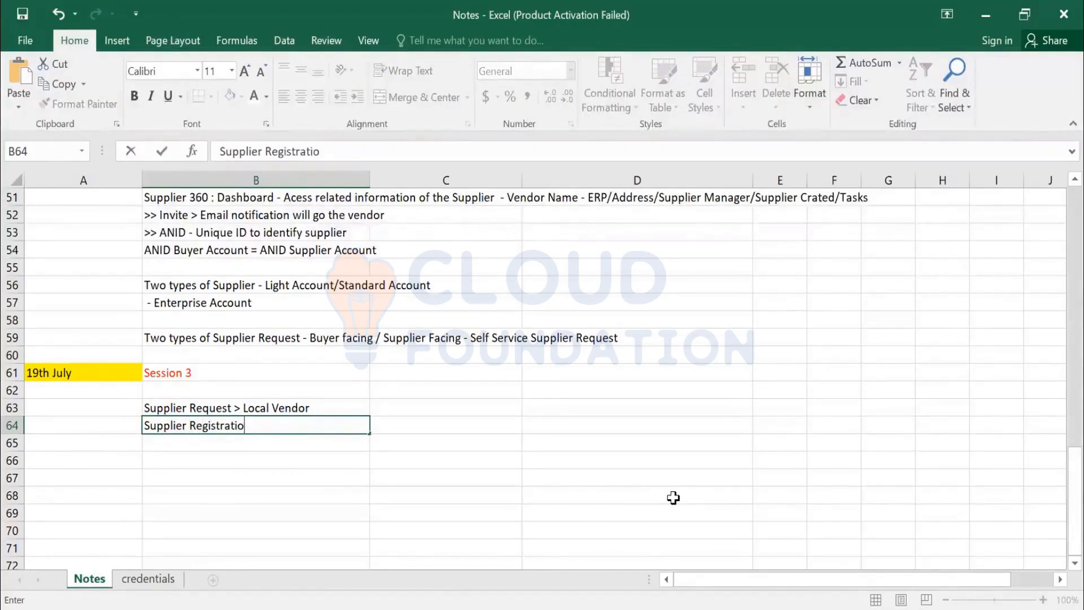
pyautogui.write('n > Invite button on ')
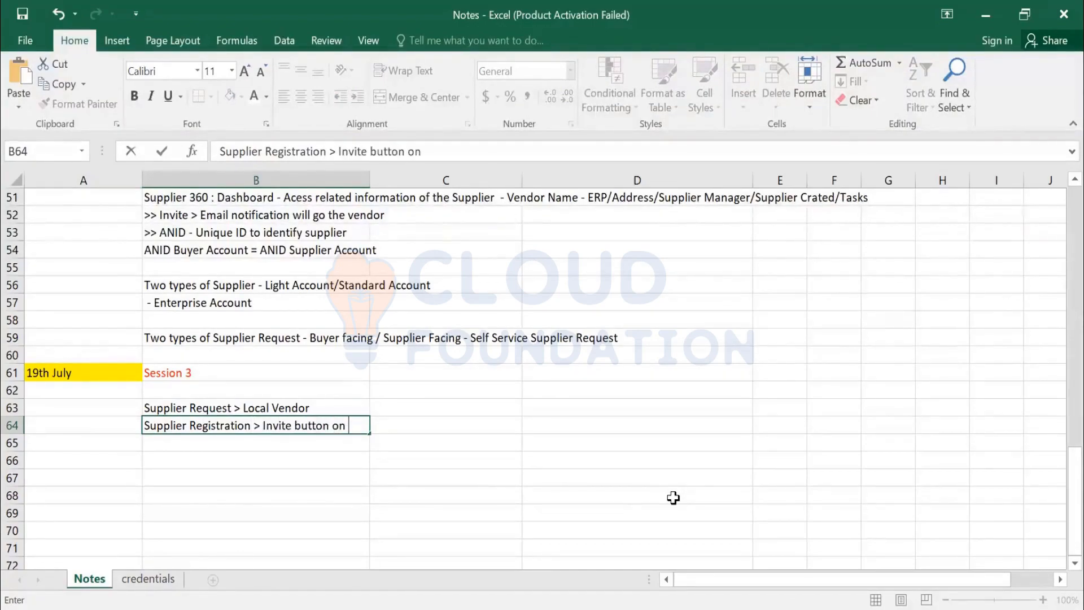
pyautogui.write('Supplier 360')
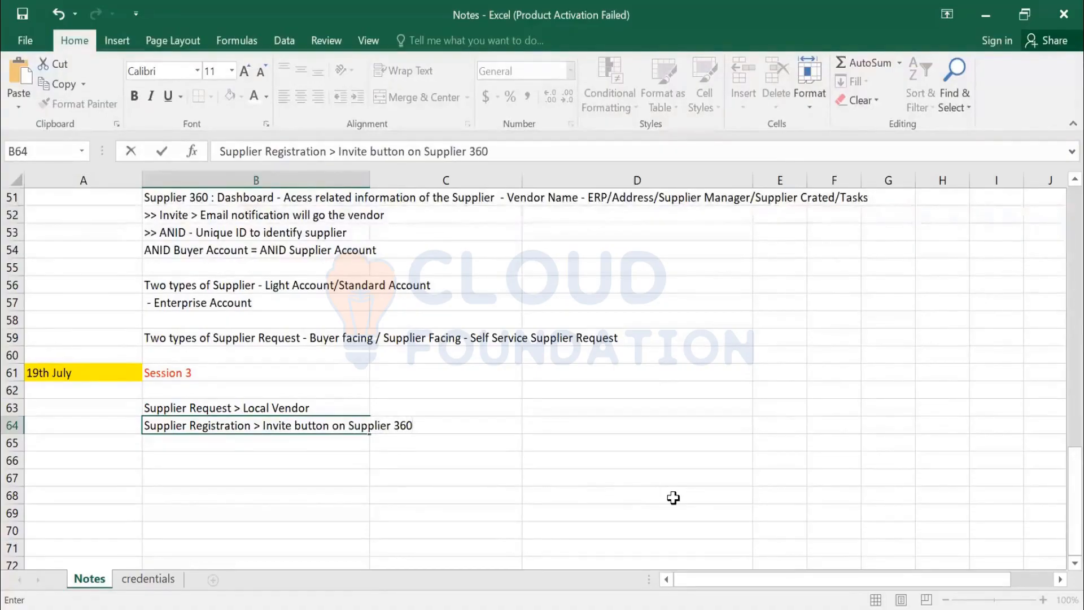
pyautogui.write('"')
pyautogui.press('BackSpace')
pyautogui.write('%')
pyautogui.press('BackSpace')
pyautogui.write('$')
pyautogui.press('BackSpace')
pyautogui.write('de')
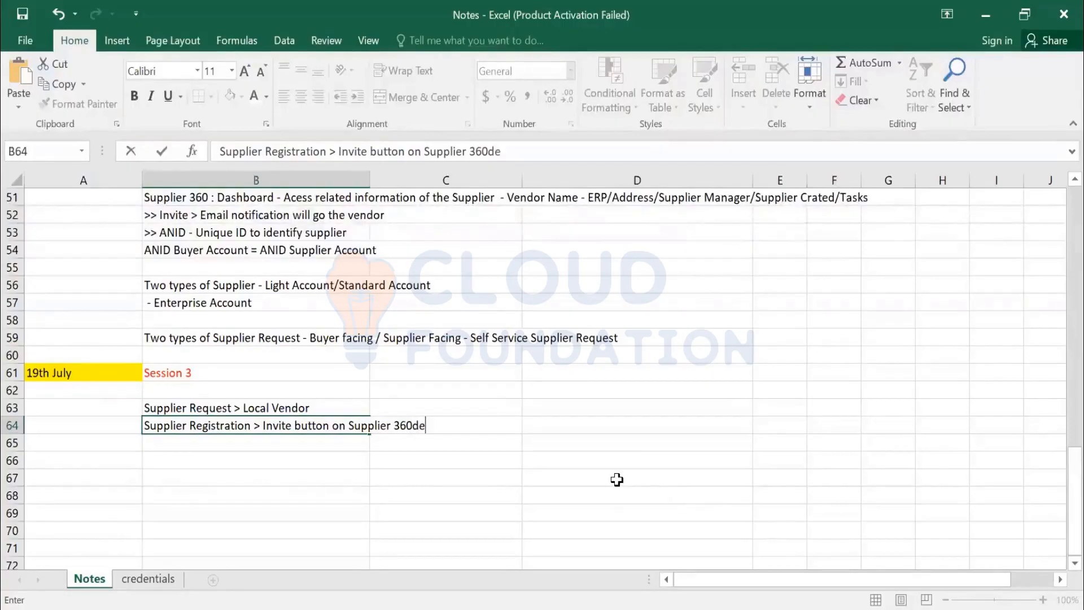
pyautogui.write('gree')
pyautogui.press('Return')
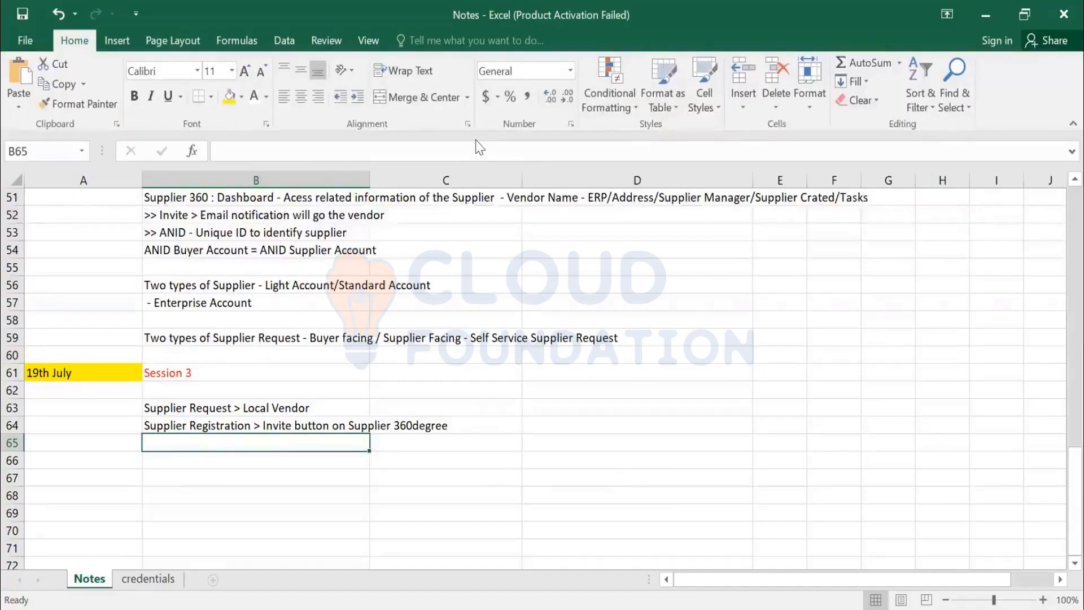
# Switch to SAP Ariba and open the aribaseller supplier profile through its supplier request in Supplier Management.
pyautogui.hotkey('alt', 'Tab')
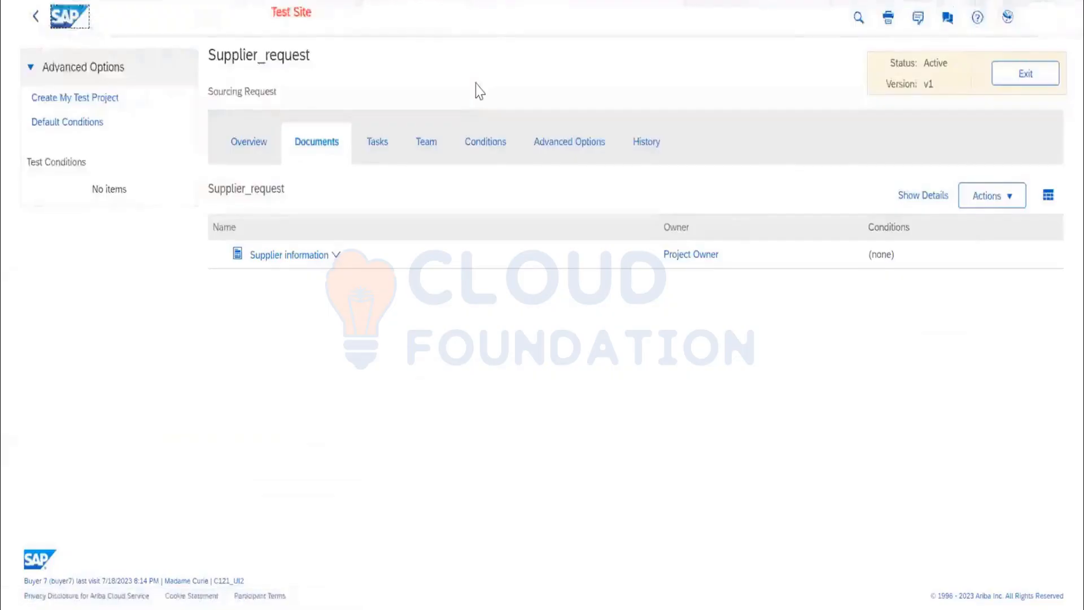
pyautogui.click(227, 92)
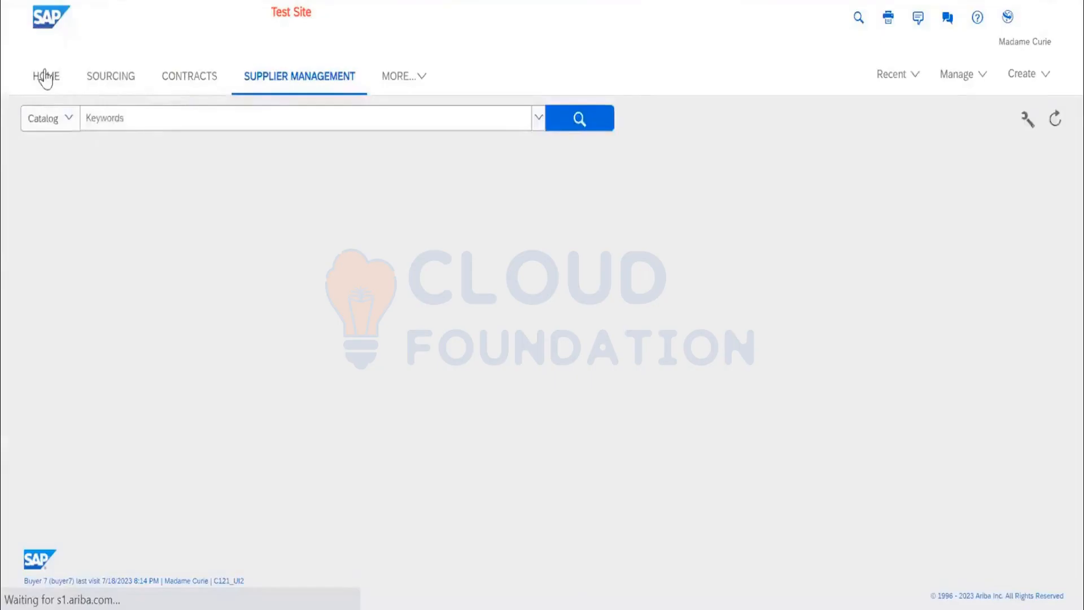
pyautogui.click(44, 77)
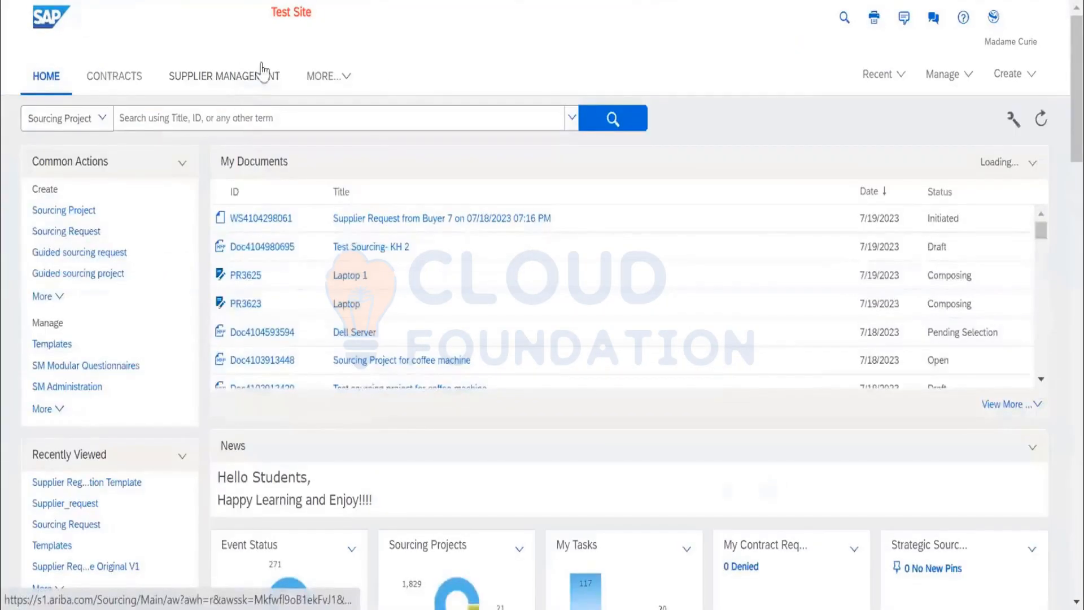
pyautogui.click(239, 88)
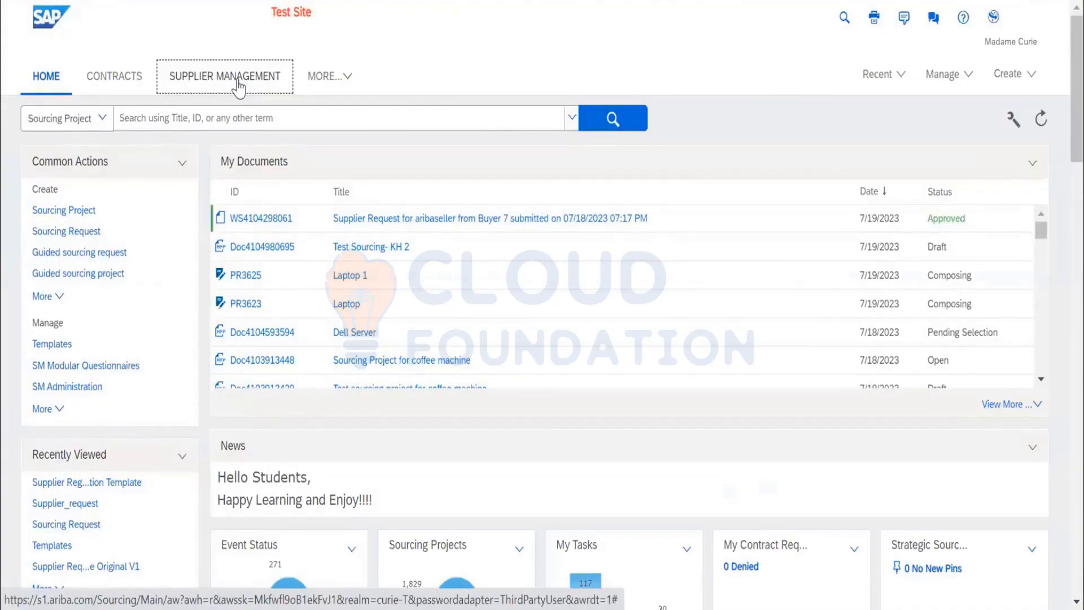
pyautogui.click(239, 88)
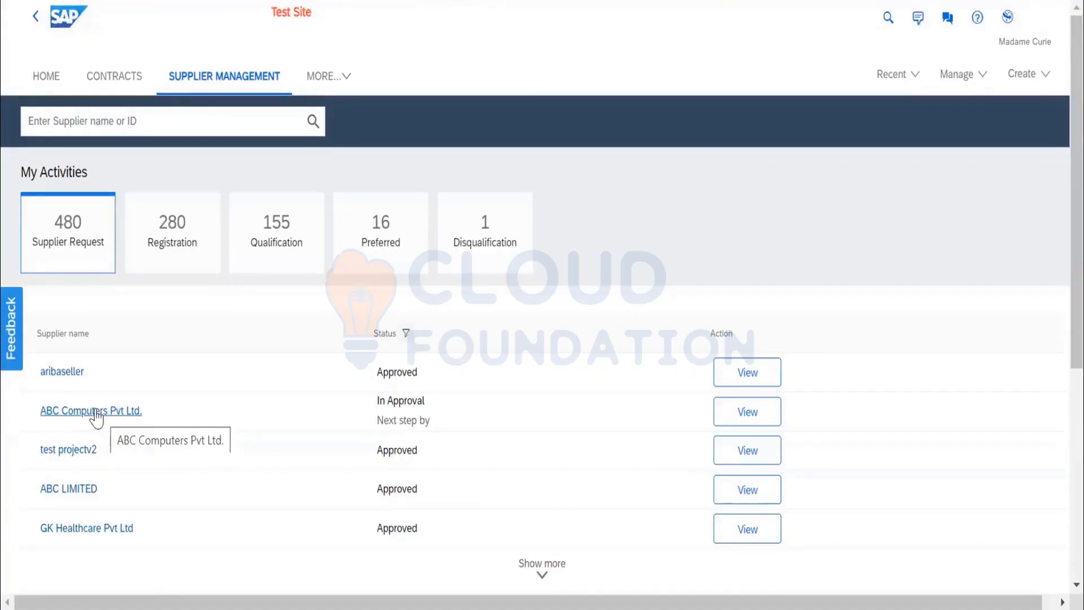
pyautogui.click(60, 373)
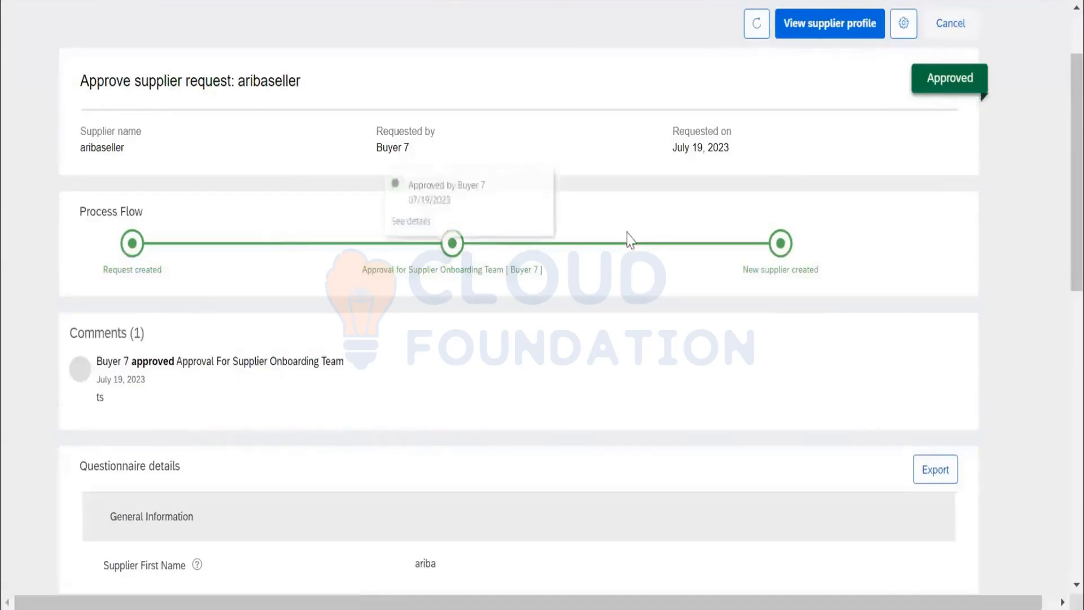
pyautogui.click(814, 30)
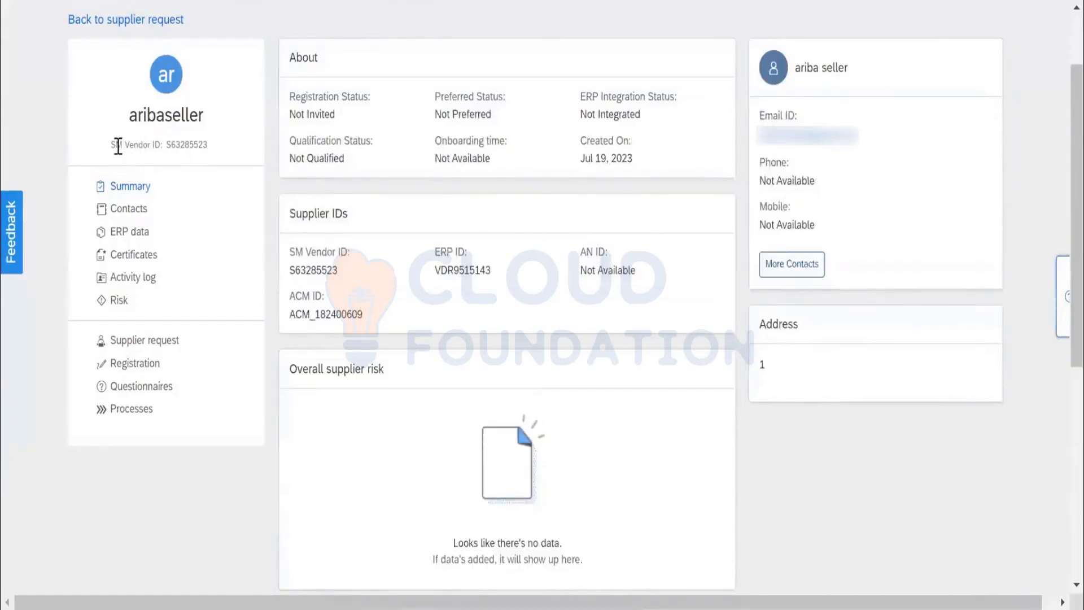
# Examine aribaseller's SM Vendor, ERP and ACM IDs and the details of its supplier request.
pyautogui.doubleClick(180, 145)
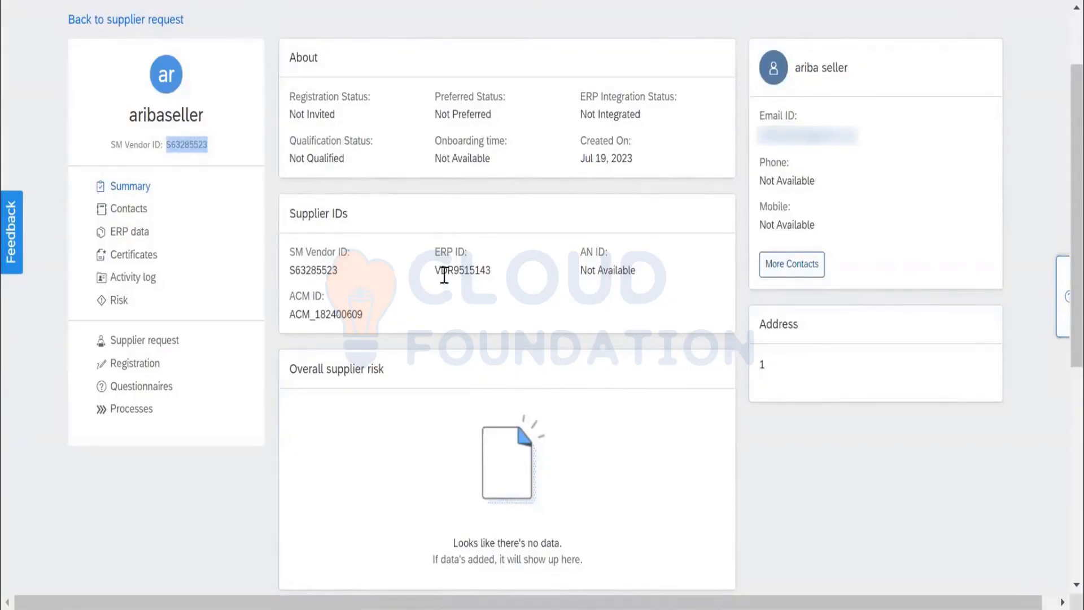
pyautogui.moveTo(494, 272); pyautogui.dragTo(437, 273)
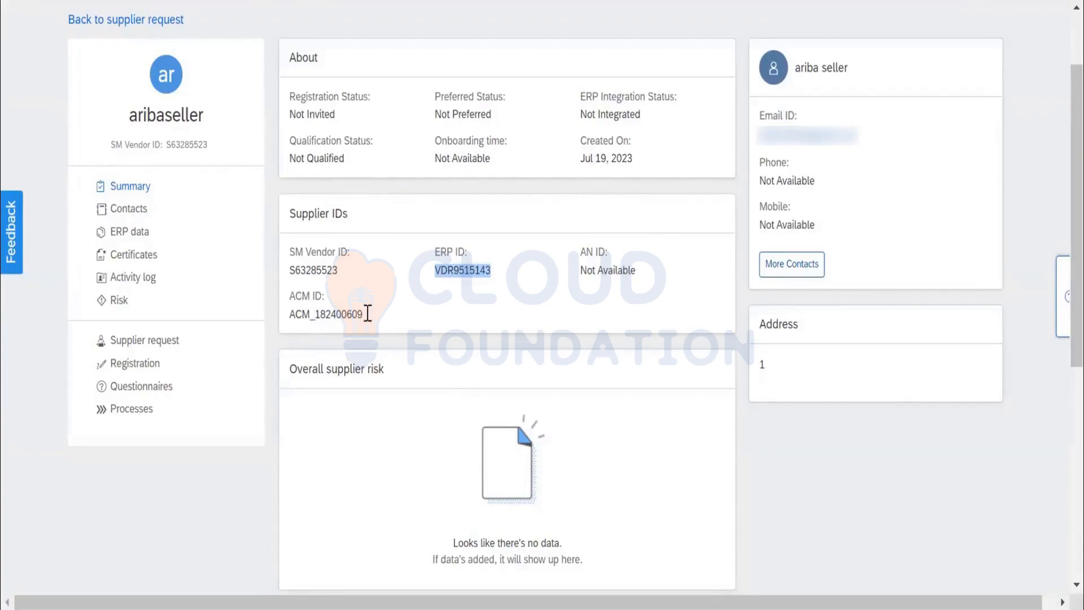
pyautogui.click(313, 301)
pyautogui.moveTo(312, 300); pyautogui.dragTo(290, 321)
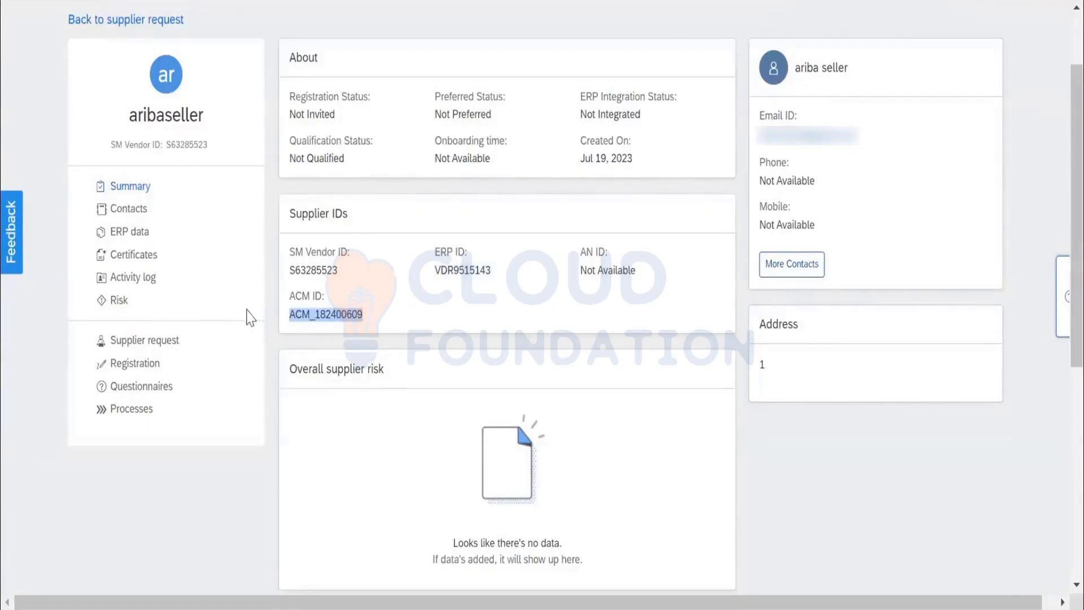
pyautogui.click(155, 343)
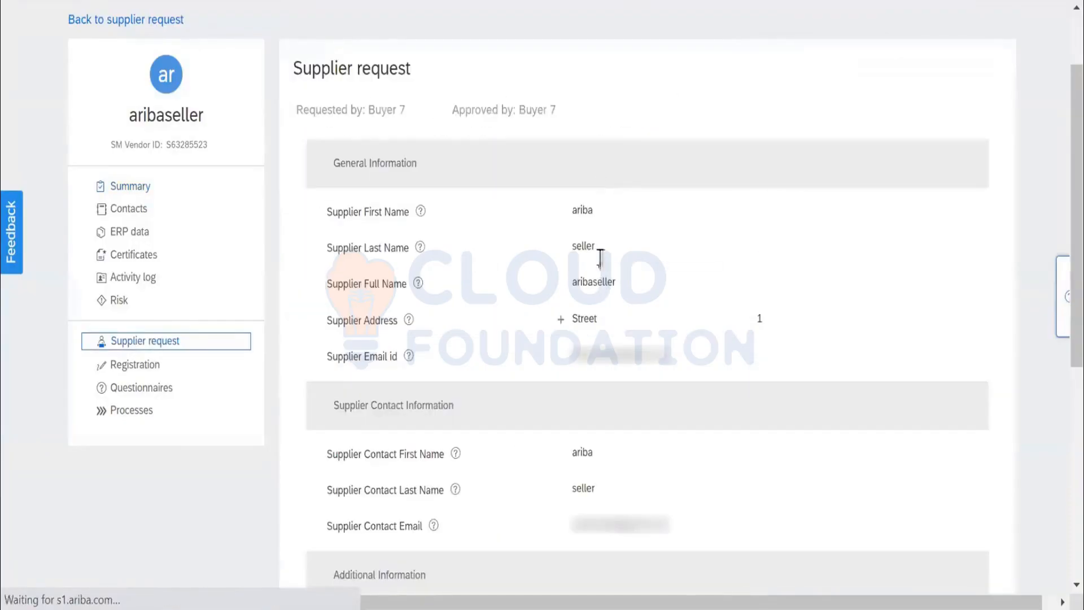
pyautogui.scroll(-5, 603, 265)
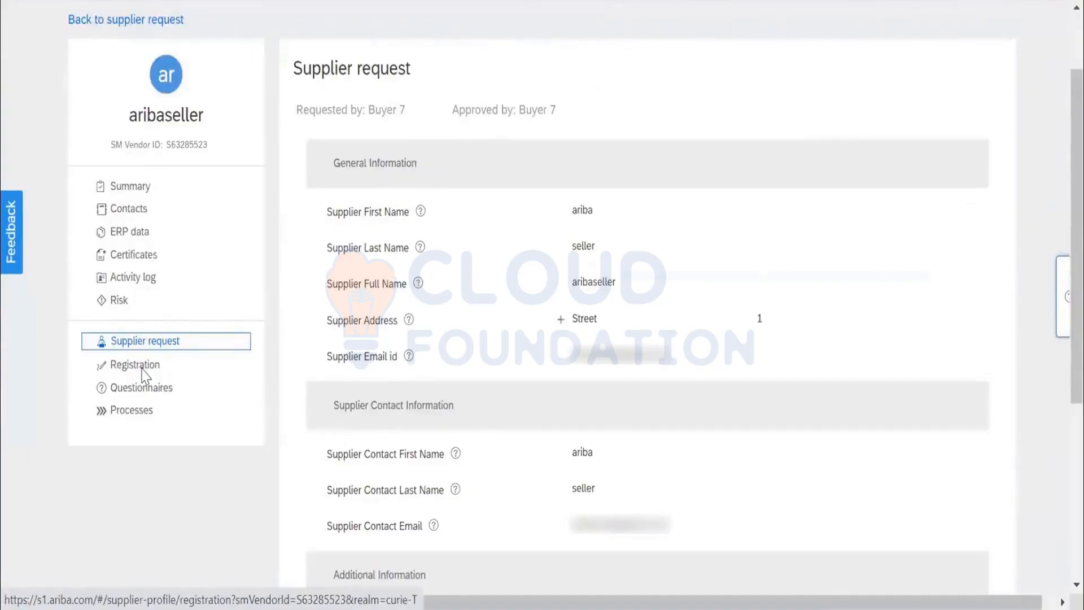
# Start an invitation for aribaseller to register from the supplier's registration section.
pyautogui.click(143, 369)
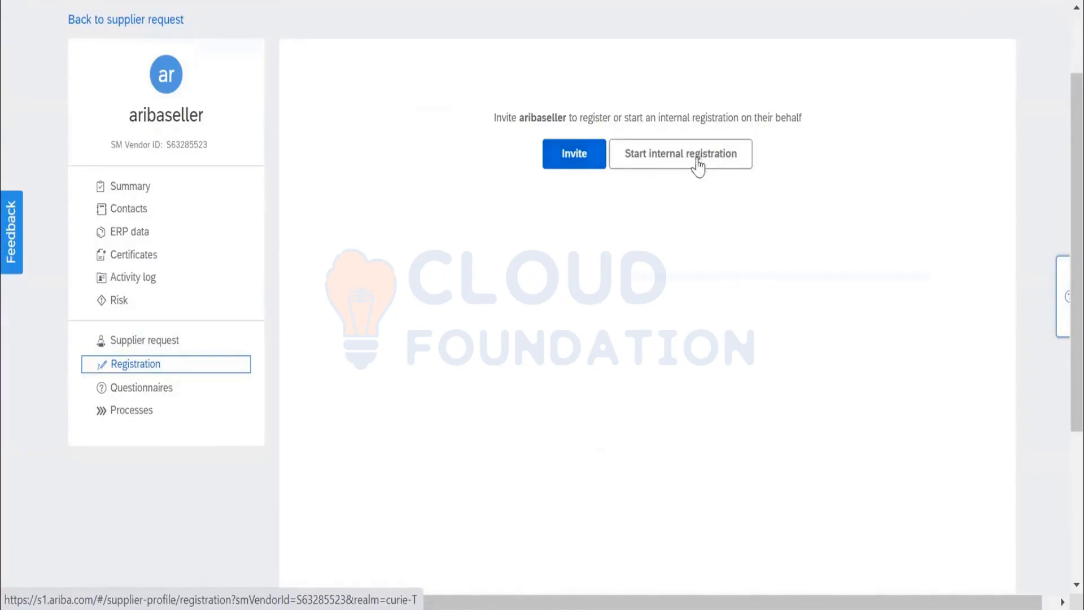
pyautogui.click(575, 163)
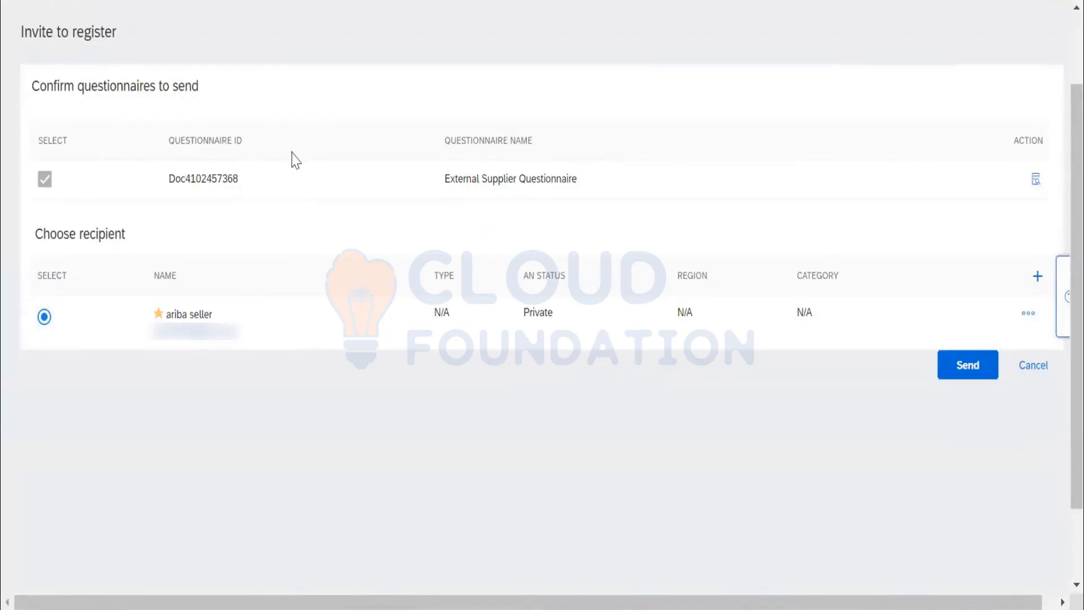
pyautogui.hotkey('ctrl', '-')
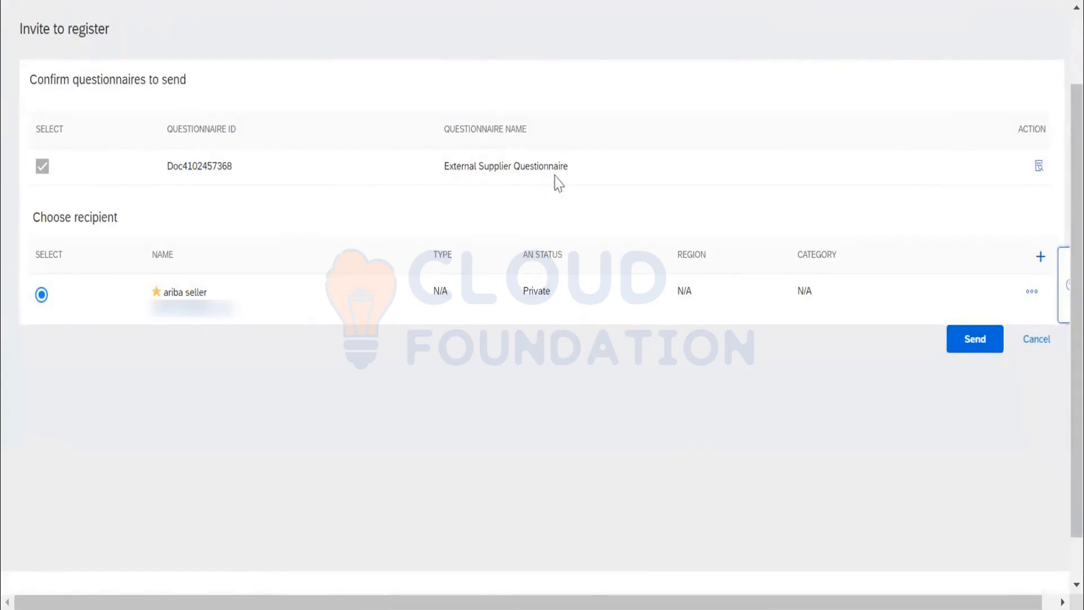
# Preview the External Supplier Questionnaire through its tax and bank sections, and return to the invitation.
pyautogui.click(1039, 167)
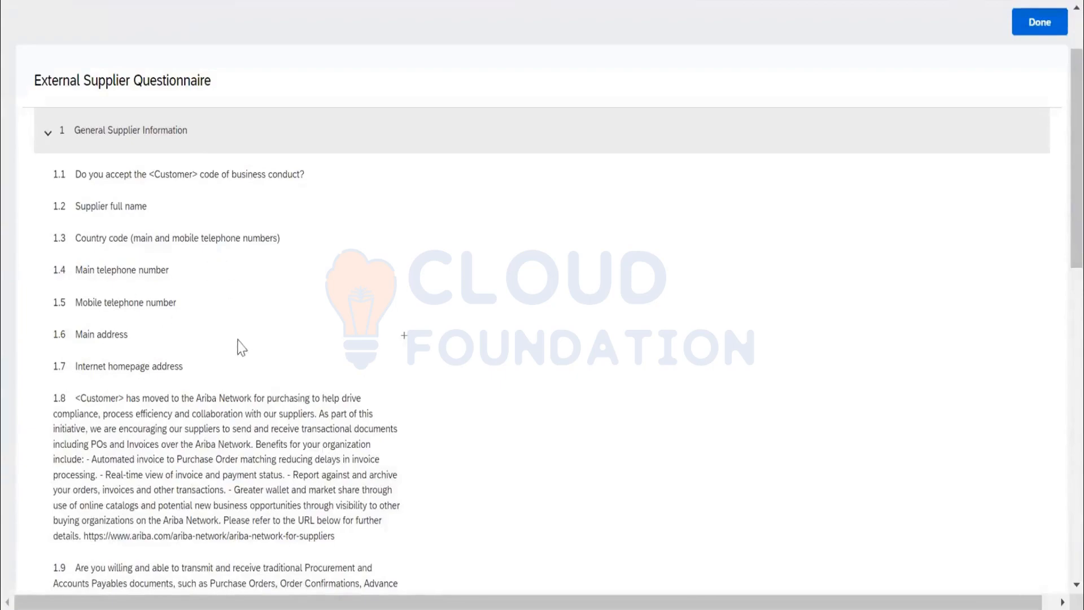
pyautogui.scroll(-3, 238, 345)
pyautogui.scroll(-10, 231, 339)
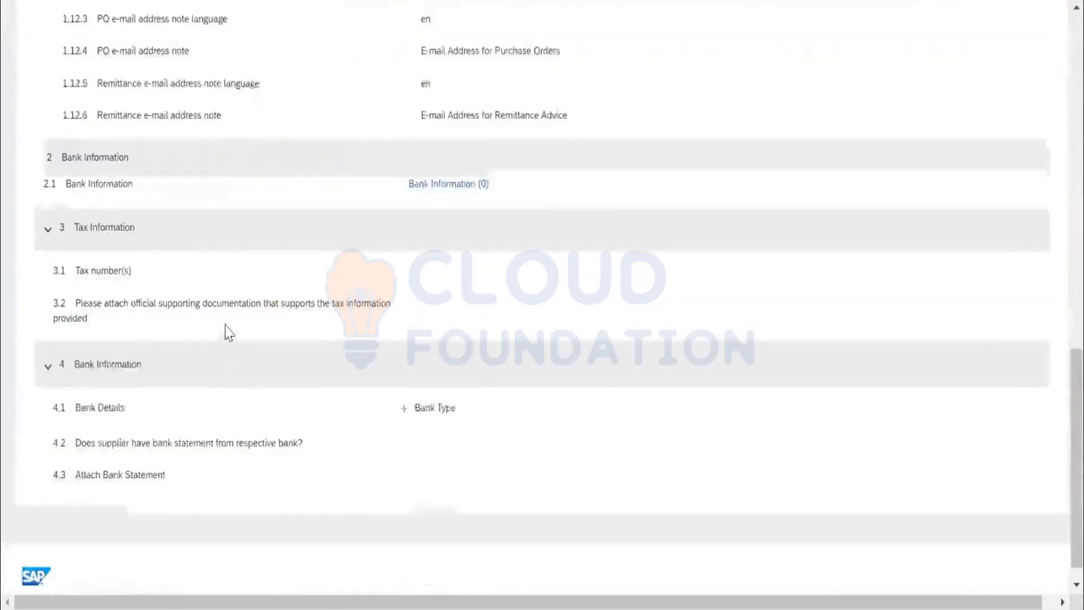
pyautogui.scroll(15, 226, 332)
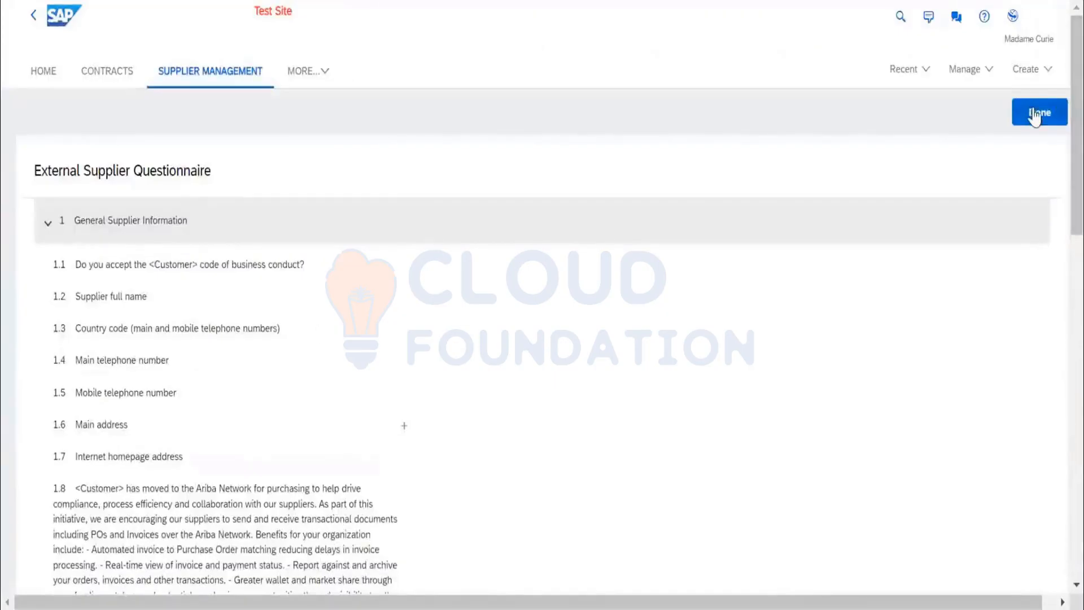
pyautogui.click(1035, 117)
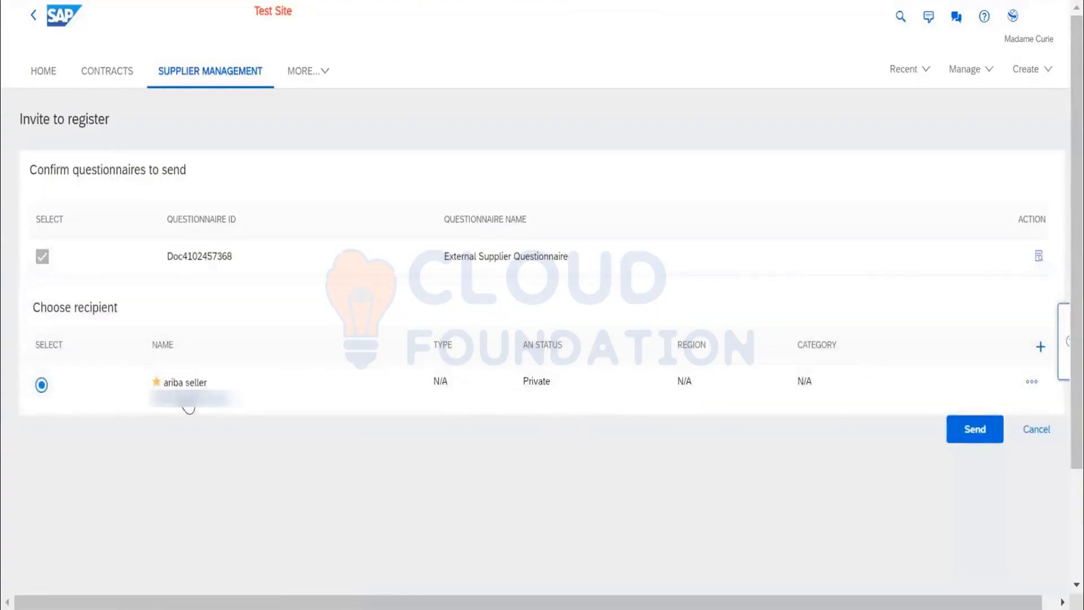
# View the fields for adding another supplier contact as recipient, and leave the form without saving.
pyautogui.hotkey('ctrl', '-')
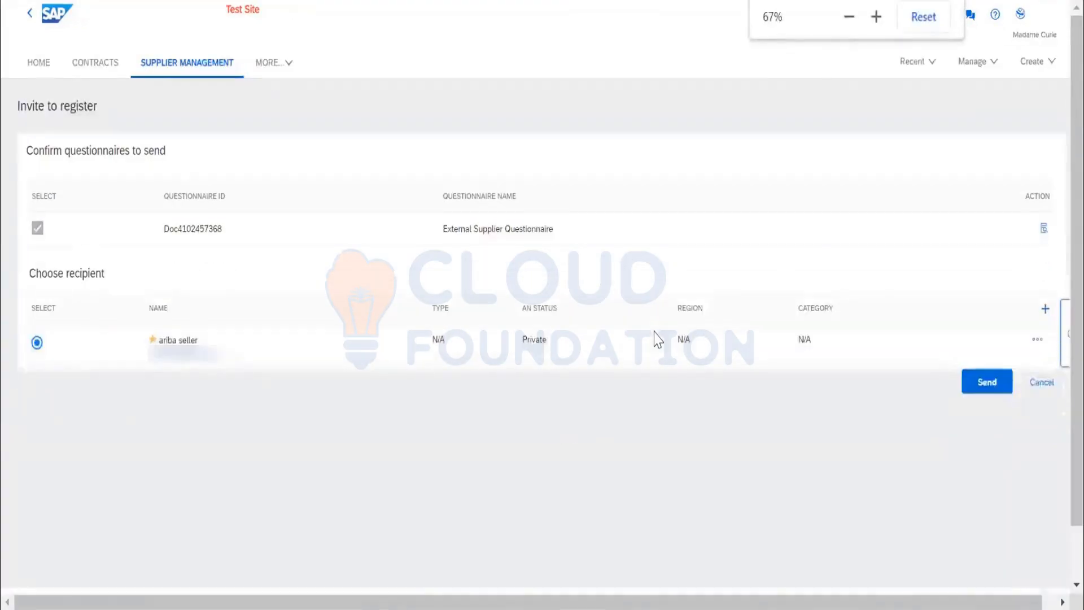
pyautogui.click(1046, 310)
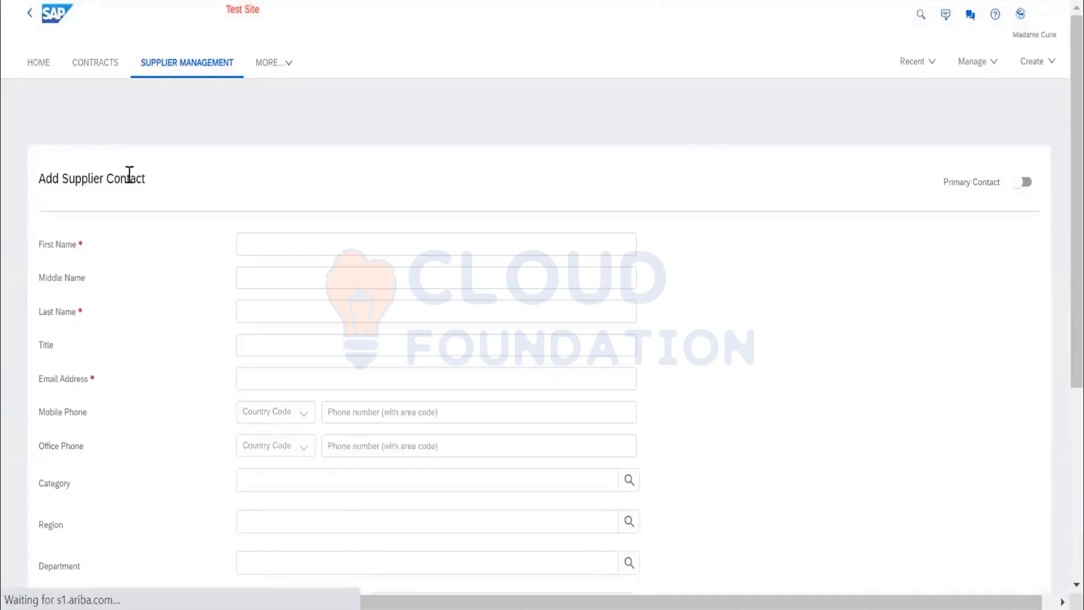
pyautogui.doubleClick(130, 174)
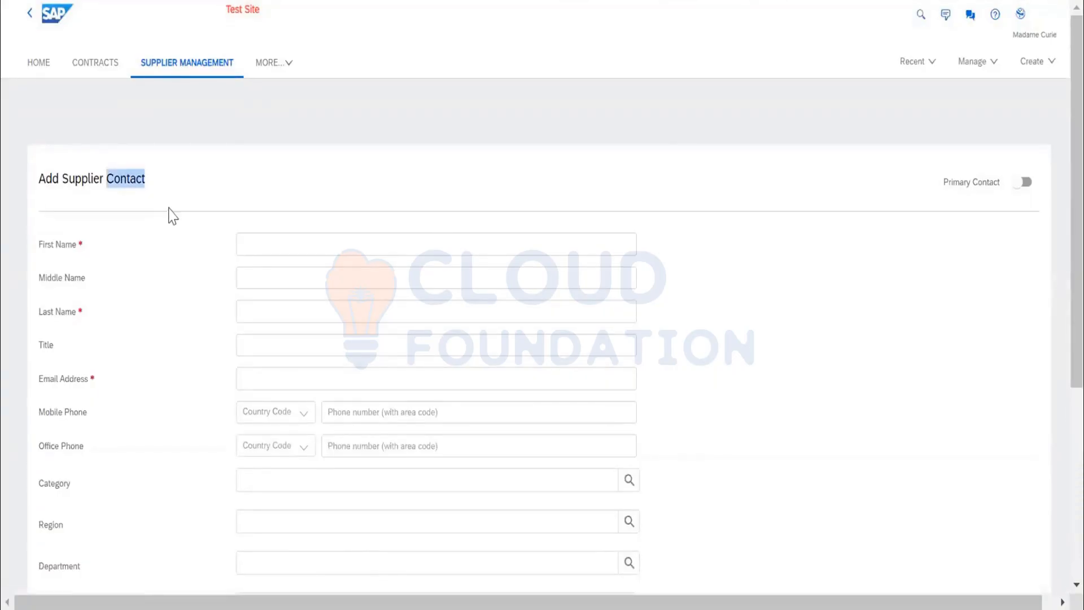
pyautogui.scroll(-5, 277, 196)
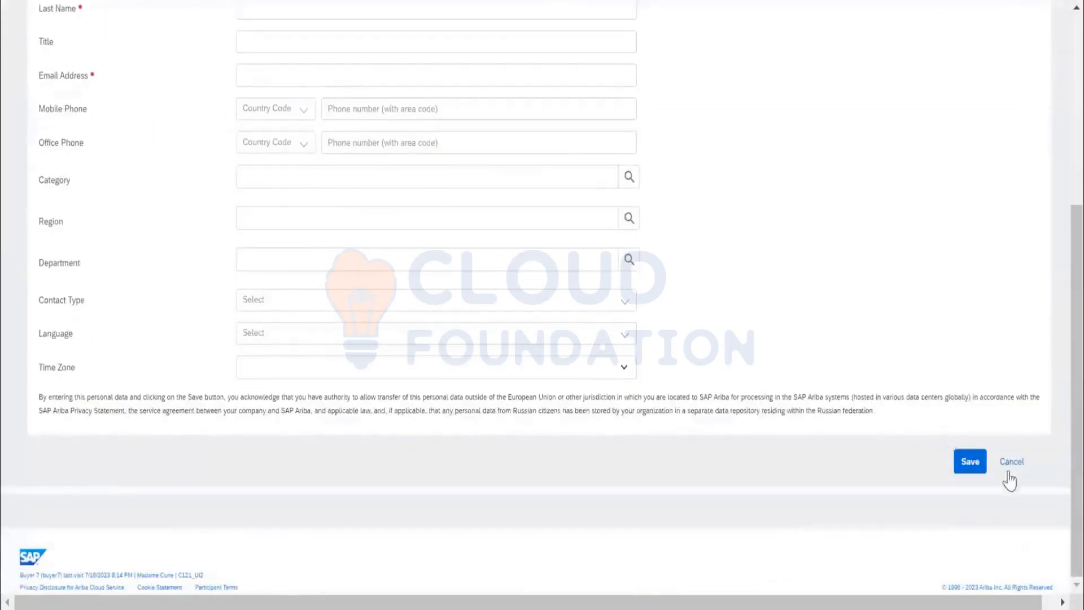
pyautogui.click(1010, 462)
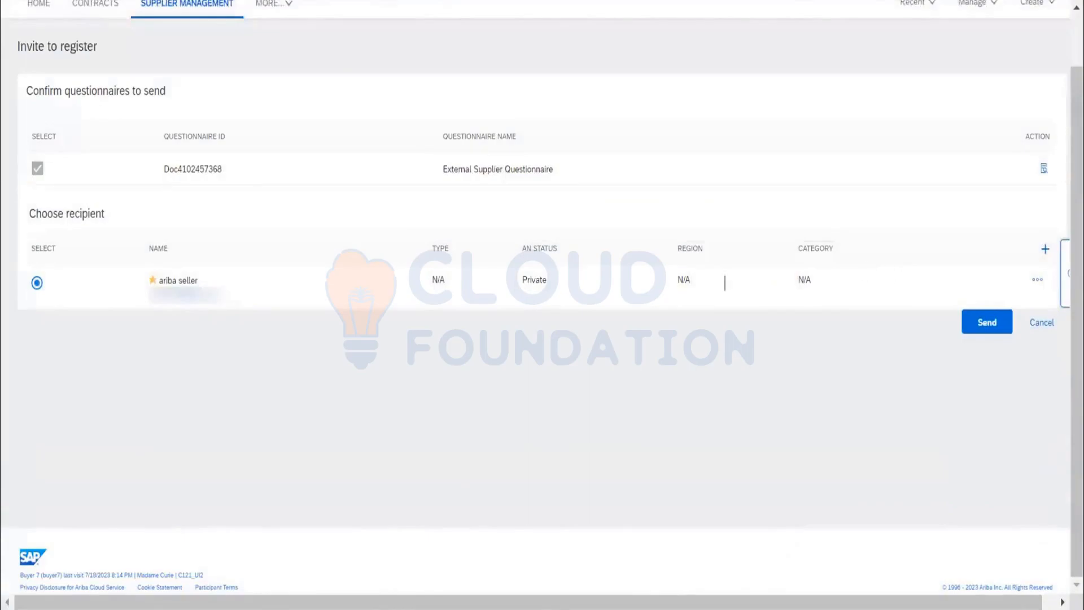
# Send the registration invitation with the External Supplier Questionnaire to the selected contact and check aribaseller's registration status.
pyautogui.click(1036, 279)
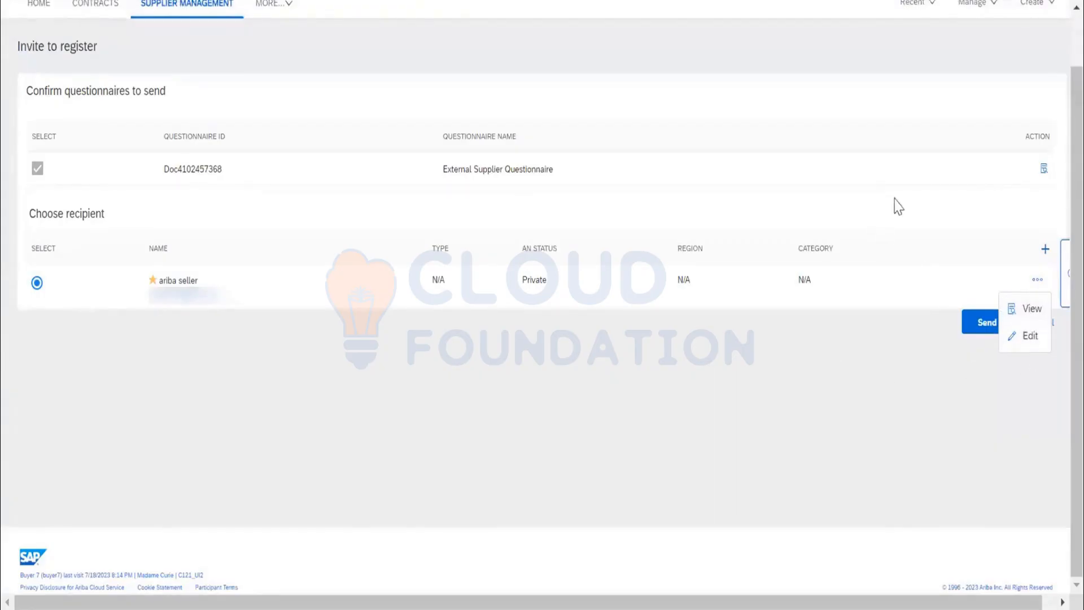
pyautogui.click(987, 325)
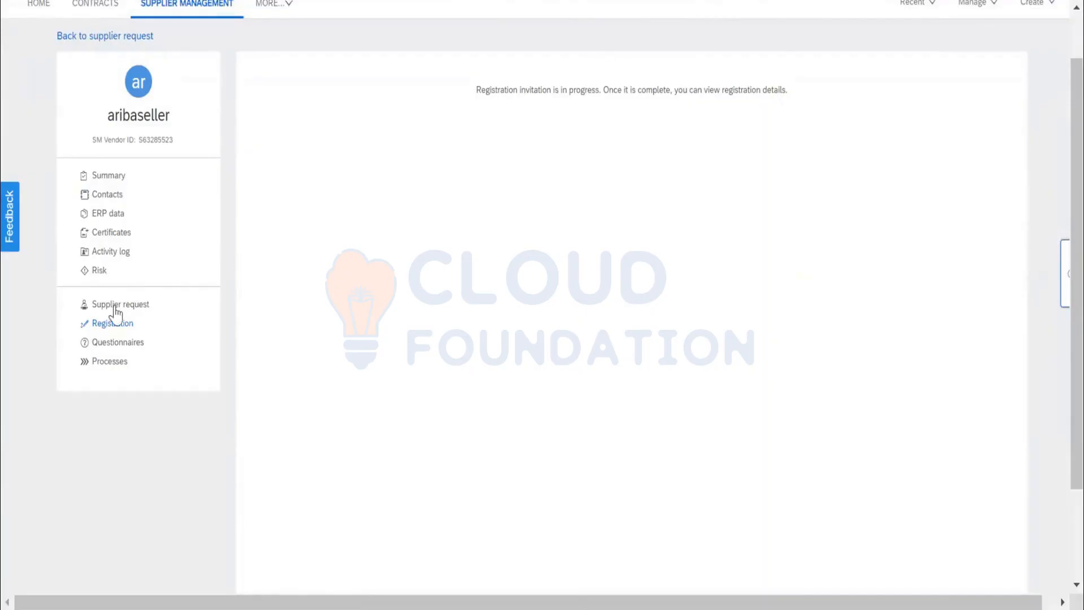
pyautogui.click(130, 323)
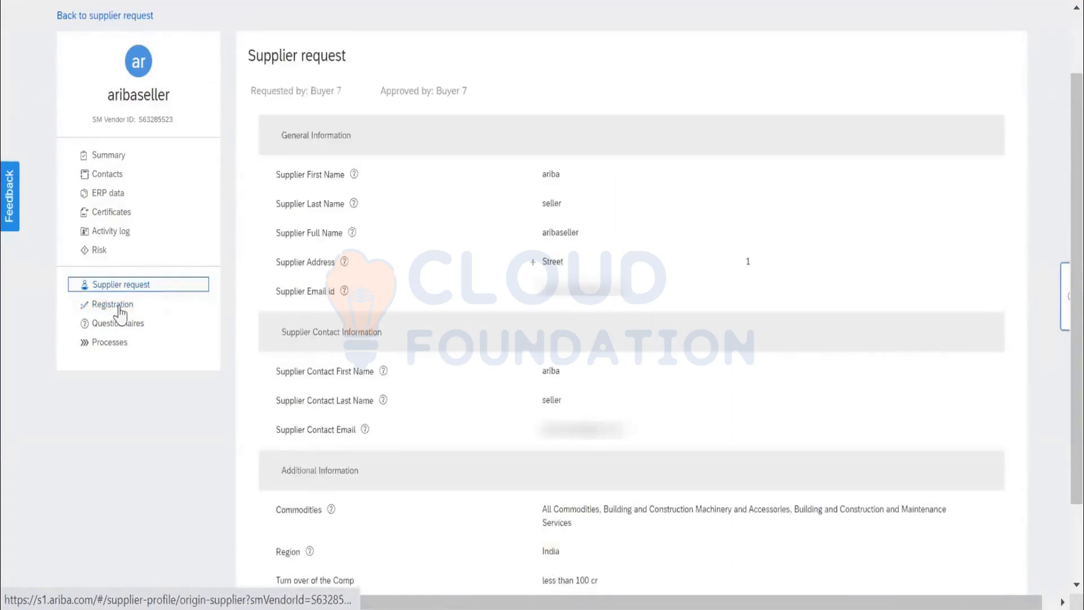
pyautogui.click(115, 310)
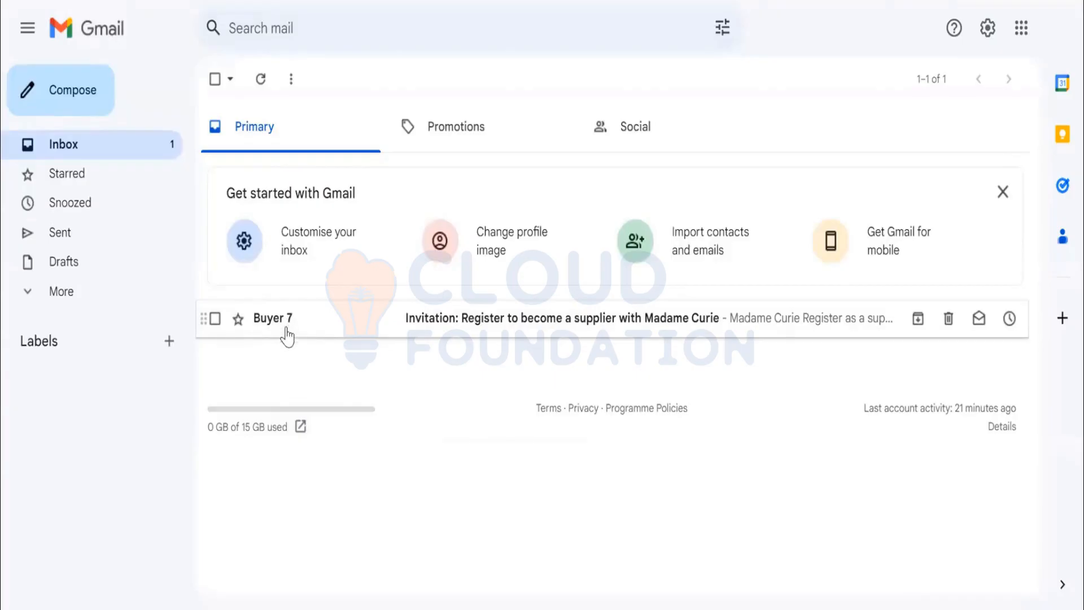
# Open the supplier registration invitation e-mail from Buyer 7 and read through its account creation instructions.
pyautogui.click(503, 323)
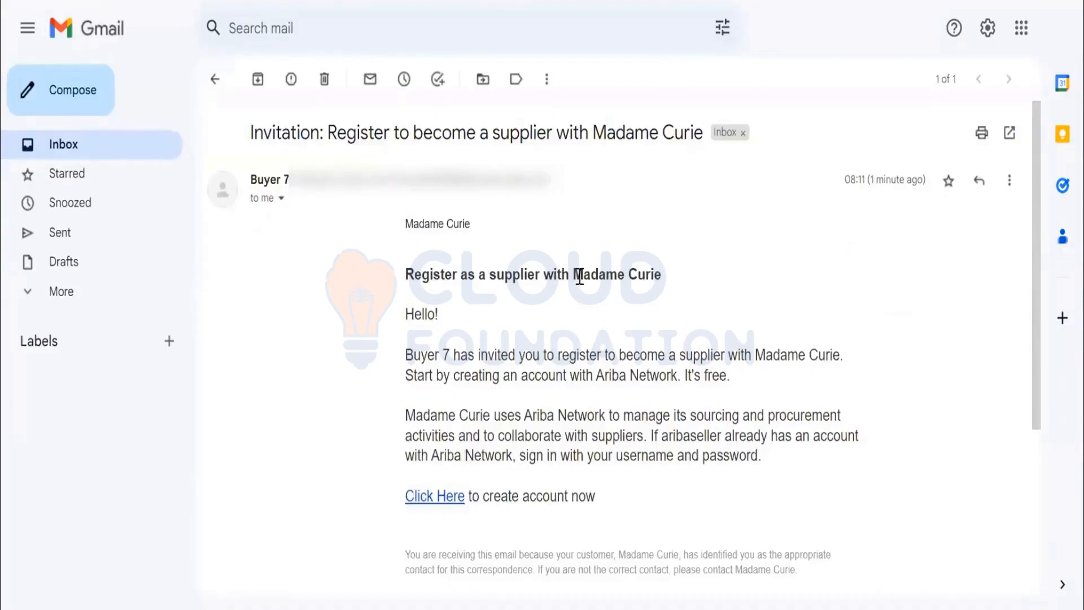
pyautogui.moveTo(661, 275); pyautogui.dragTo(576, 277)
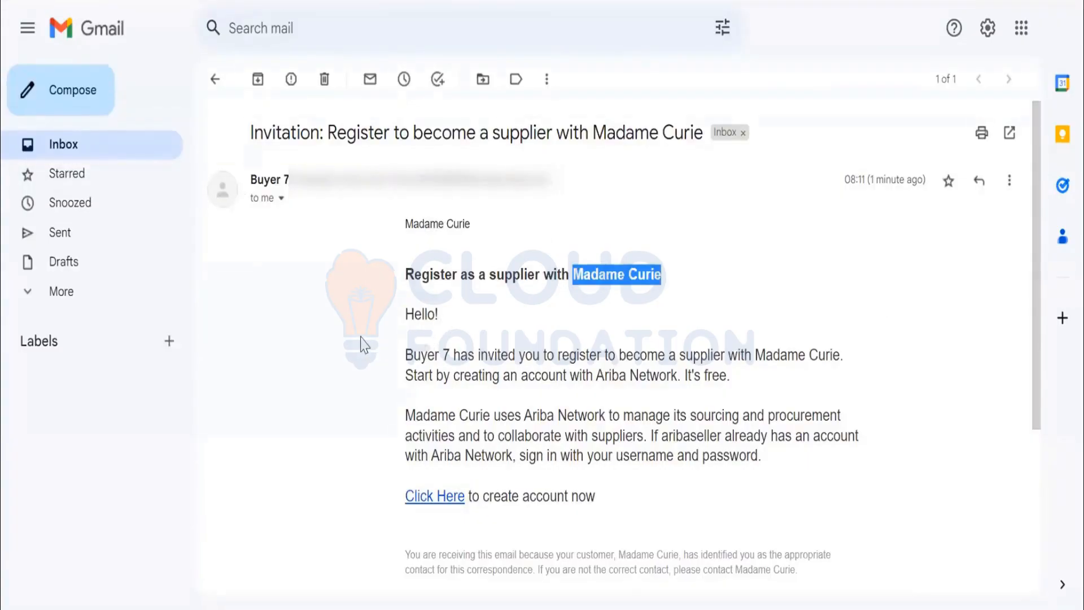
pyautogui.scroll(-2, 443, 256)
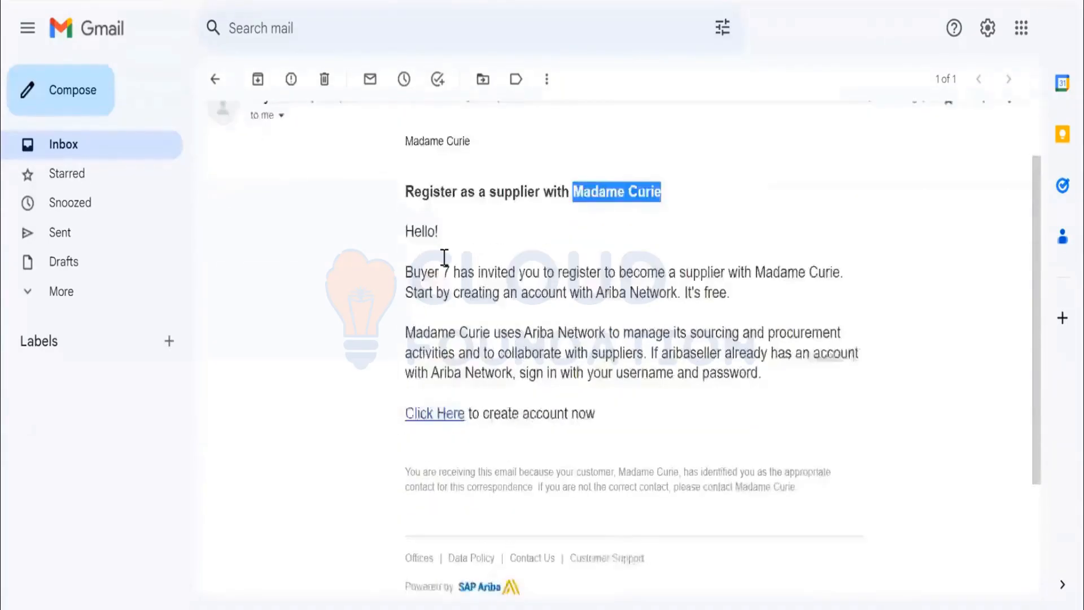
pyautogui.click(401, 254)
pyautogui.moveTo(449, 254); pyautogui.dragTo(410, 253)
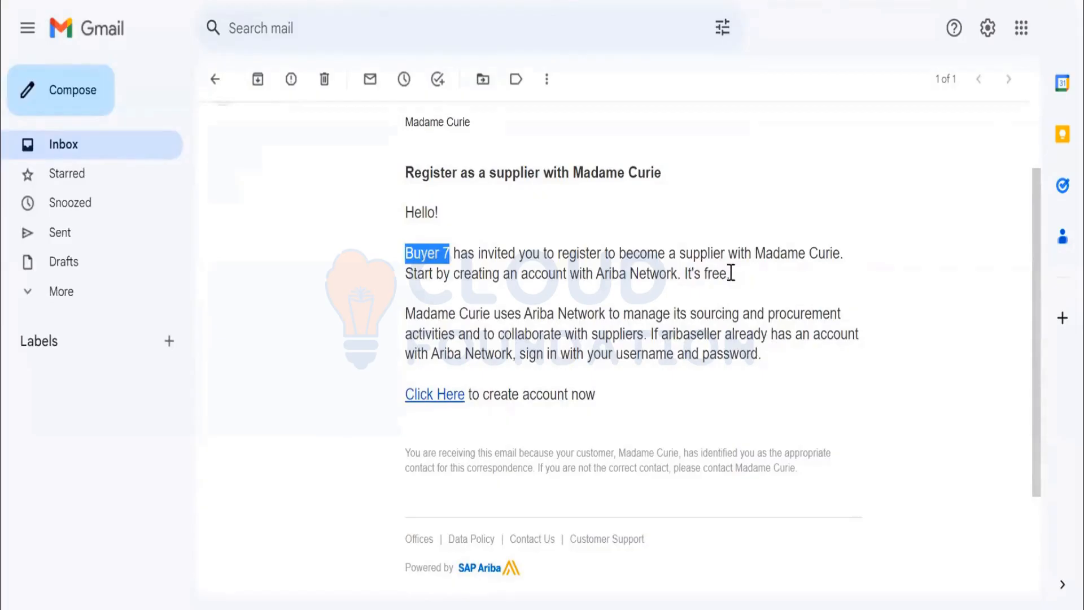
pyautogui.moveTo(730, 275); pyautogui.dragTo(404, 276)
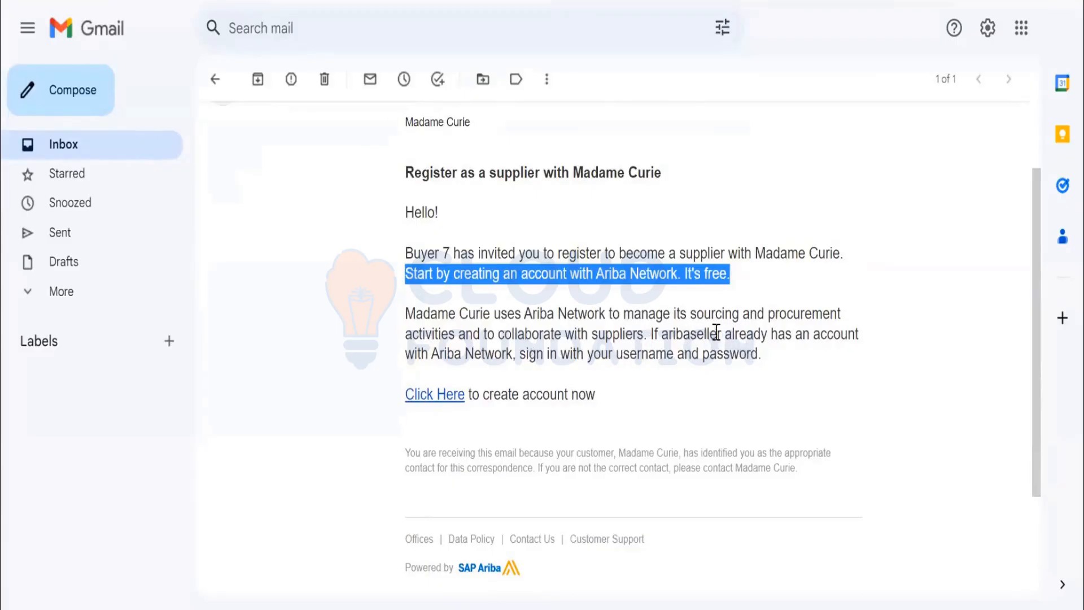
pyautogui.moveTo(721, 333); pyautogui.dragTo(663, 333)
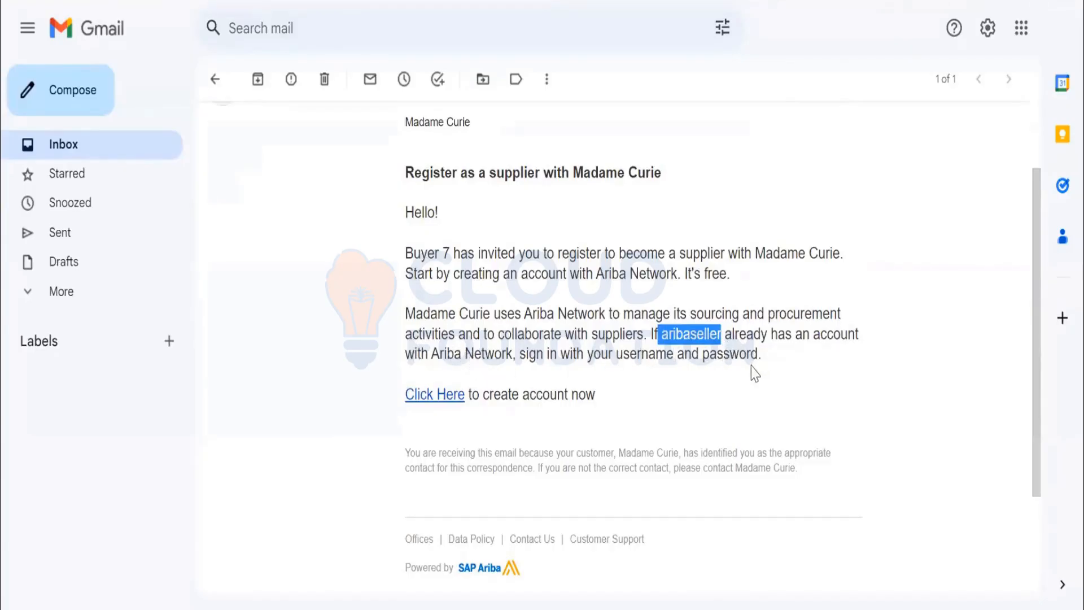
pyautogui.scroll(-1, 691, 353)
pyautogui.scroll(-1, 691, 353)
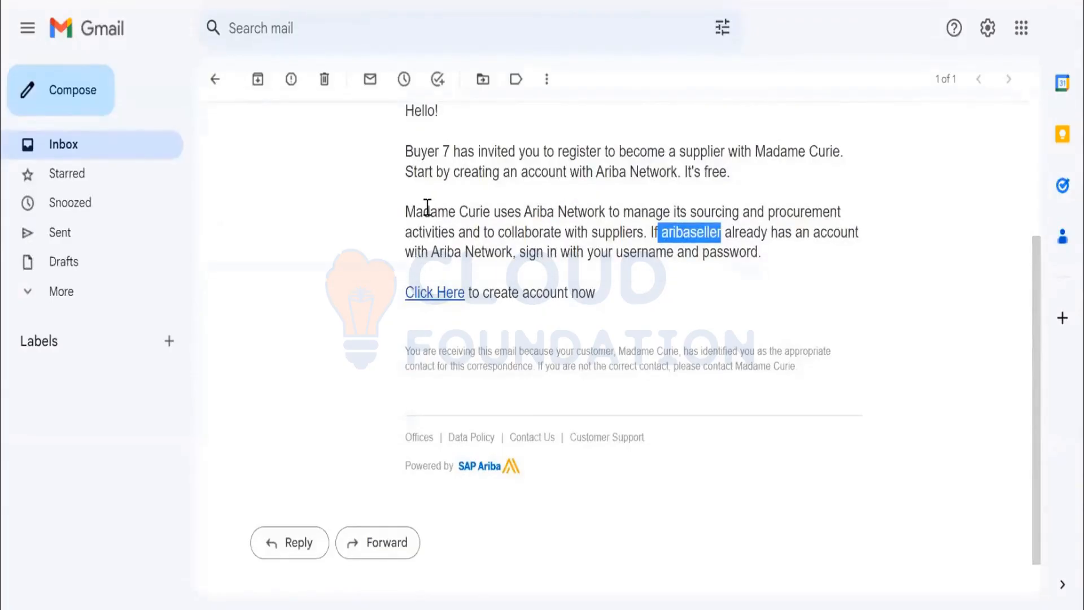
# Copy the account creation link from the invitation and start signing up for a supplier account on the linked Ariba page.
pyautogui.rightClick(441, 298)
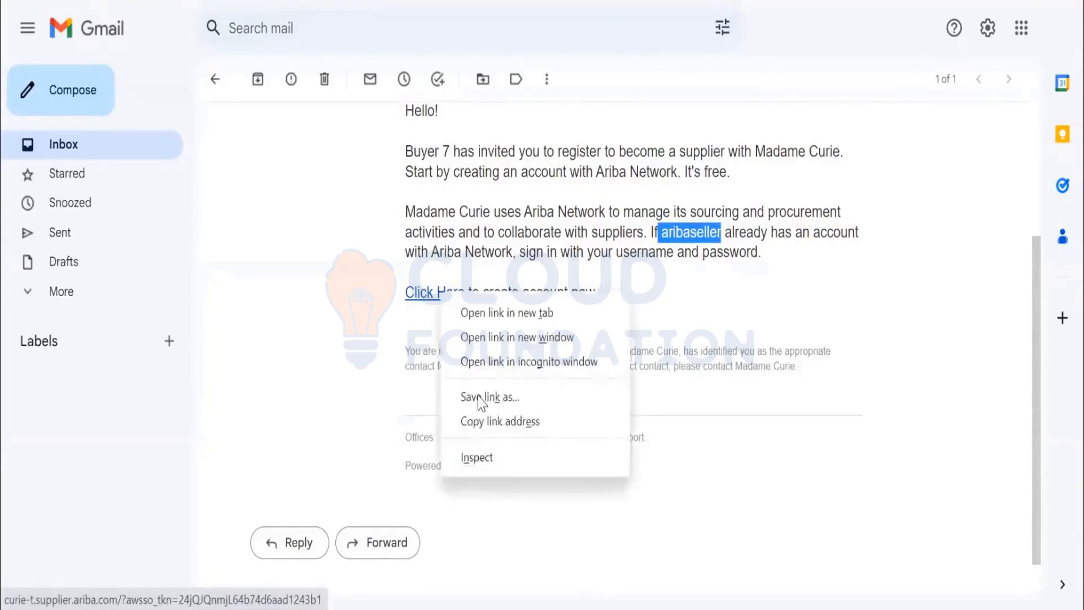
pyautogui.click(516, 438)
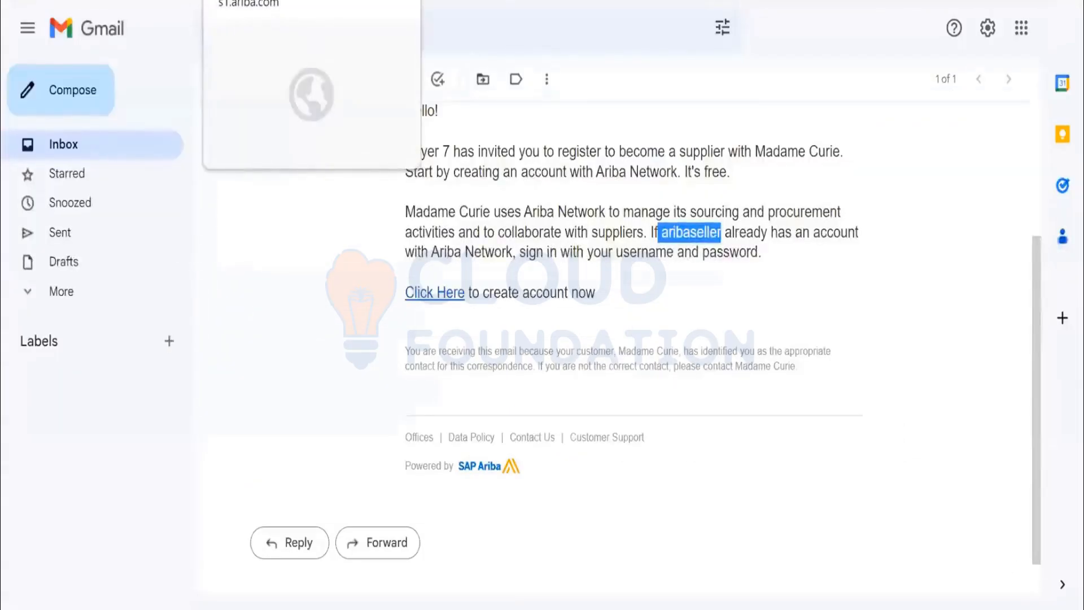
pyautogui.click(283, 1)
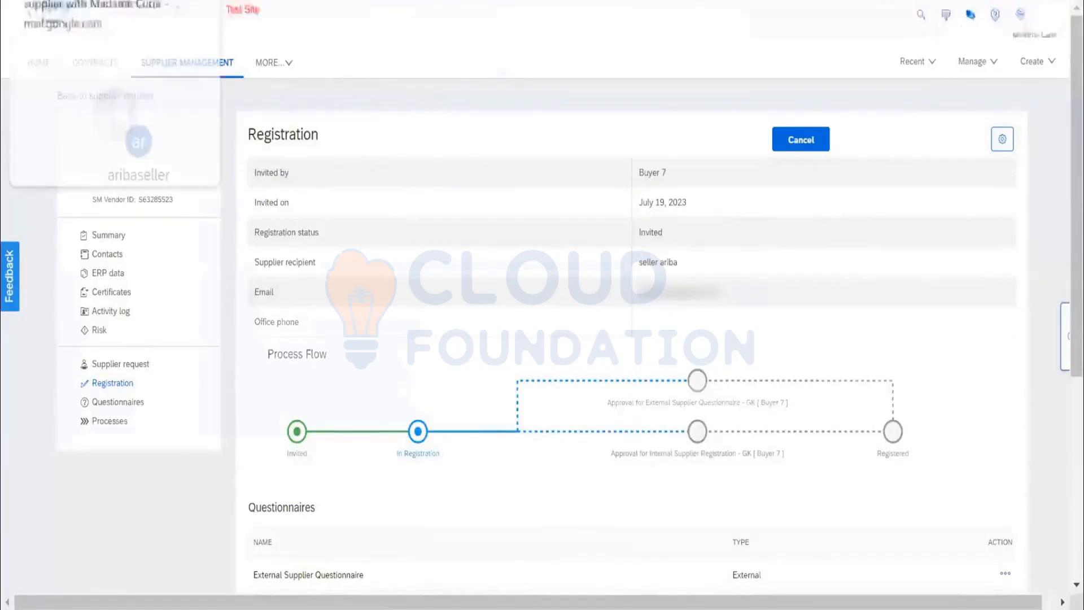
pyautogui.click(113, 1)
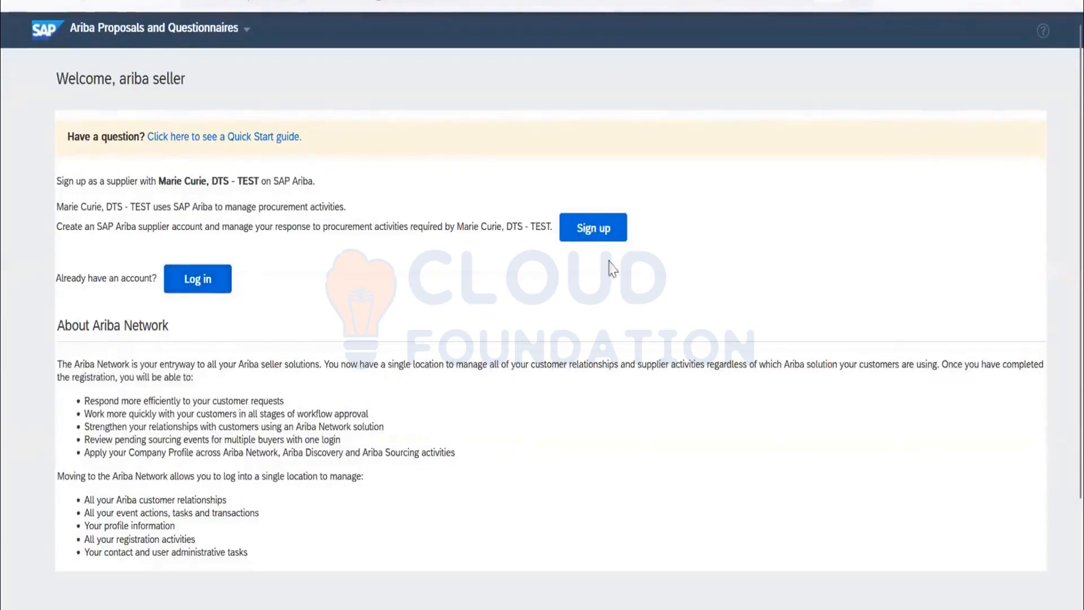
pyautogui.click(598, 238)
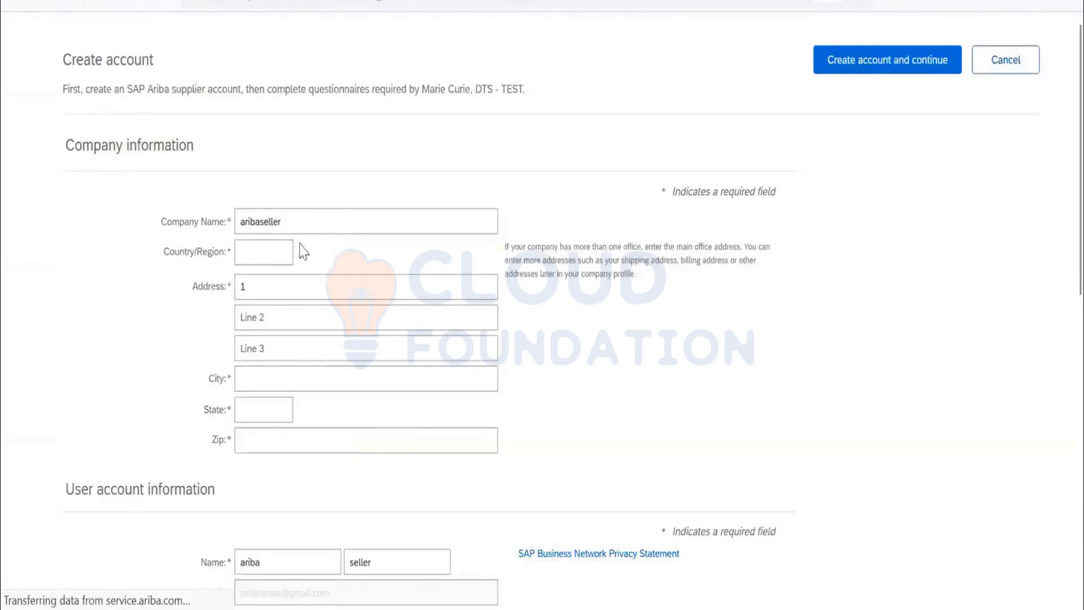
# Complete the company information of the new supplier account with its city and zip code.
pyautogui.scroll(-10, 307, 294)
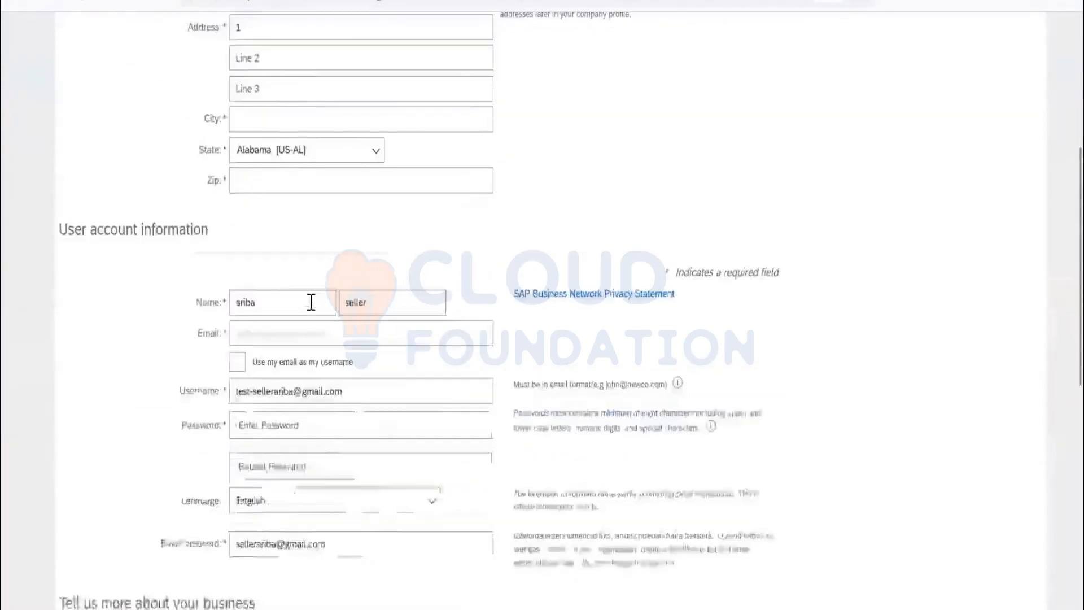
pyautogui.scroll(13, 309, 300)
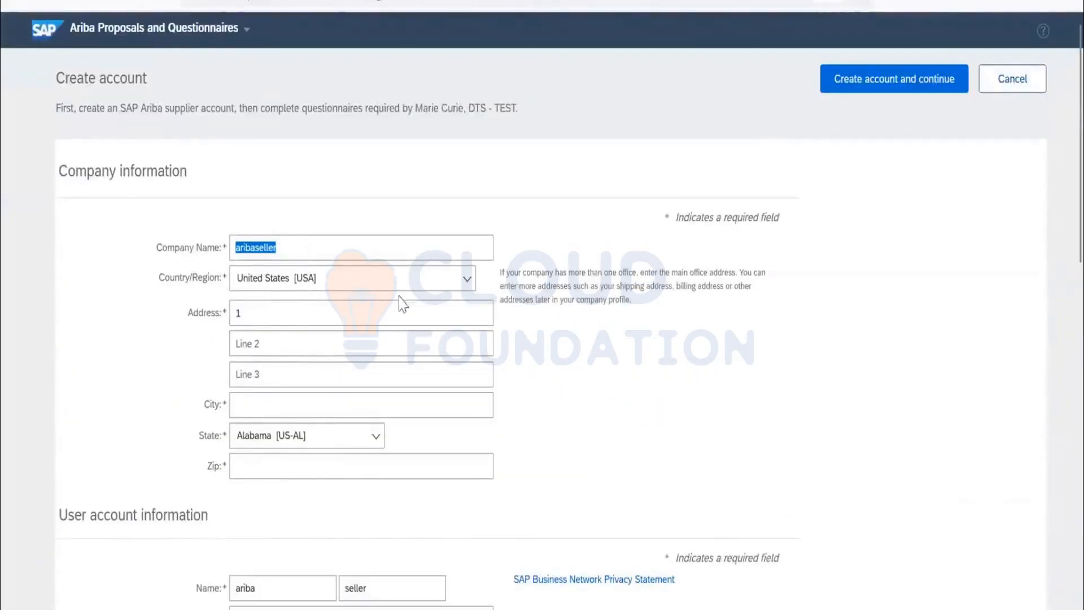
pyautogui.click(388, 404)
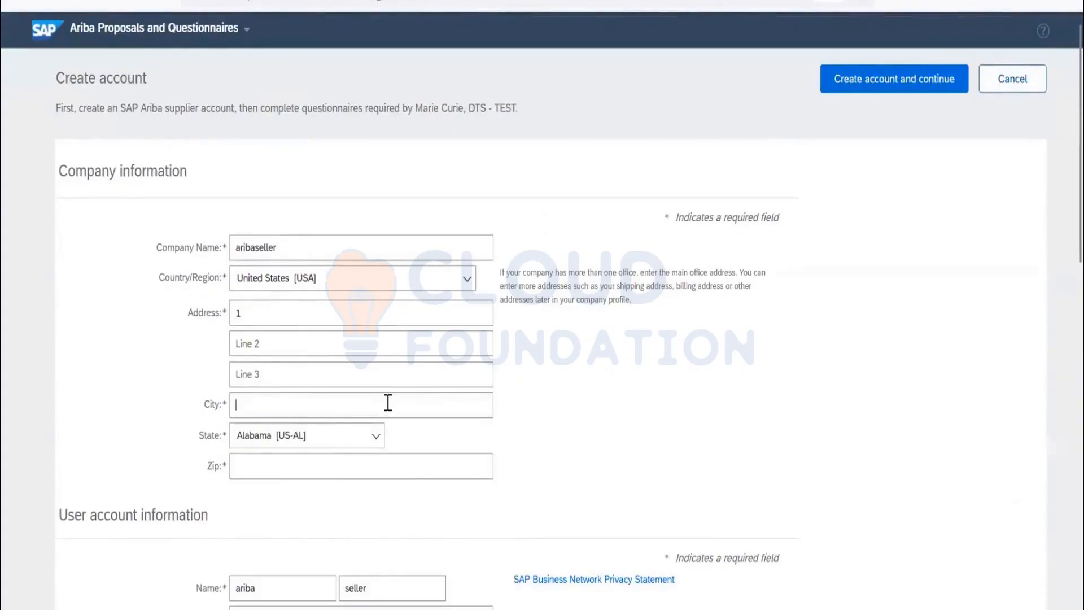
pyautogui.write('a/l')
pyautogui.write('63139')
pyautogui.scroll(-5, 331, 384)
pyautogui.scroll(-2, 303, 373)
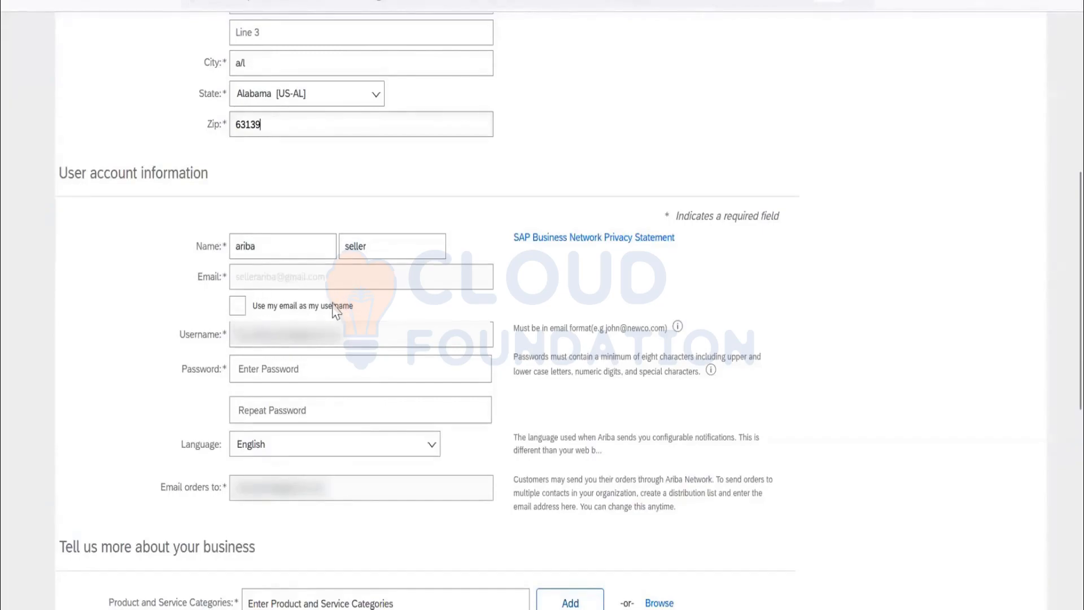
# Use the e-mail address as the account's username, and enter and repeat the account password.
pyautogui.click(240, 310)
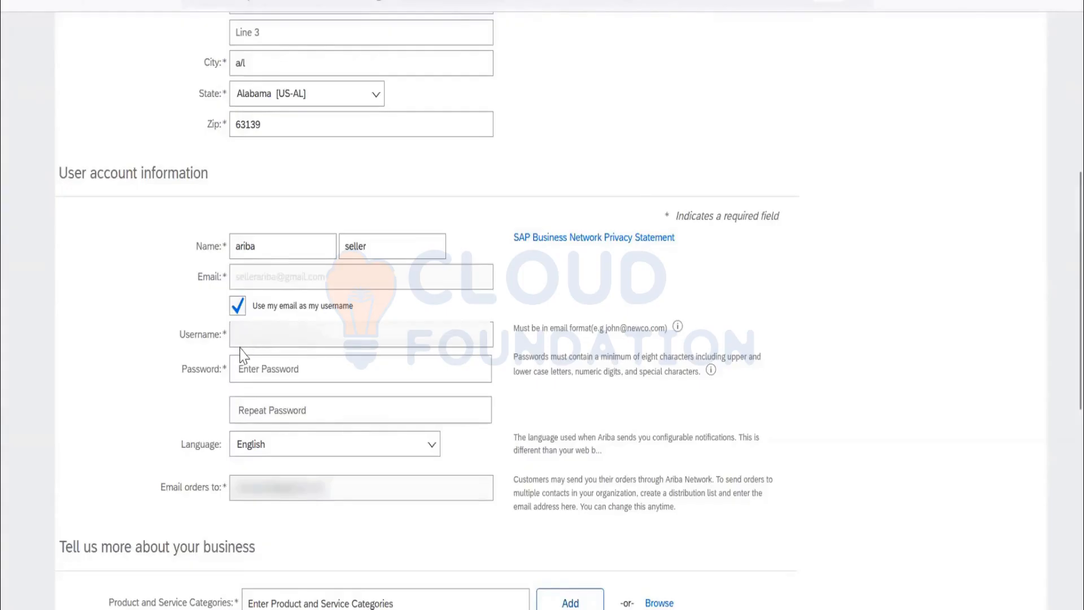
pyautogui.click(237, 307)
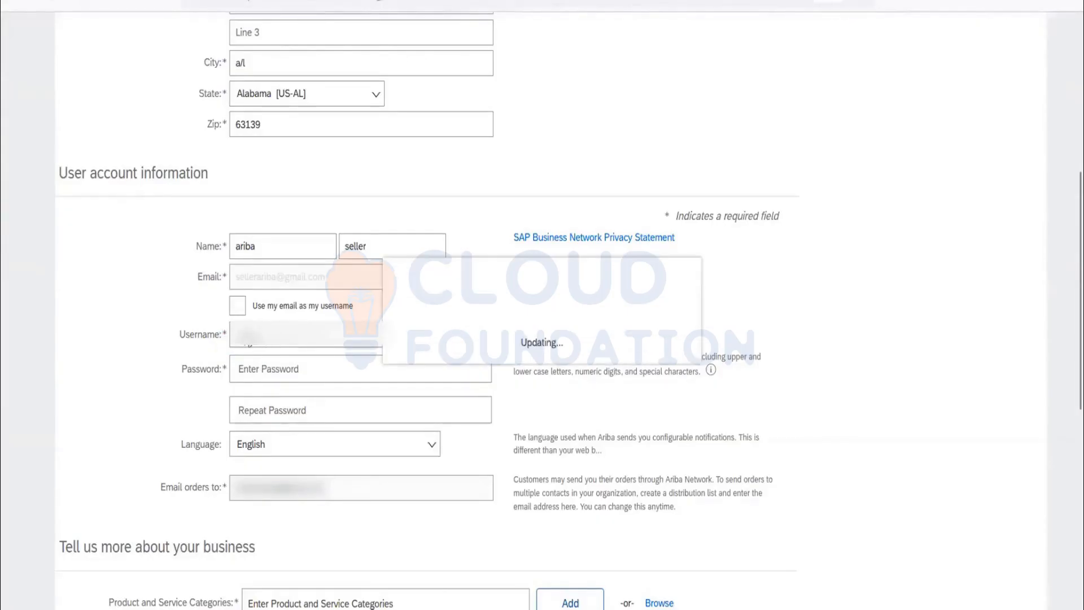
pyautogui.click(241, 312)
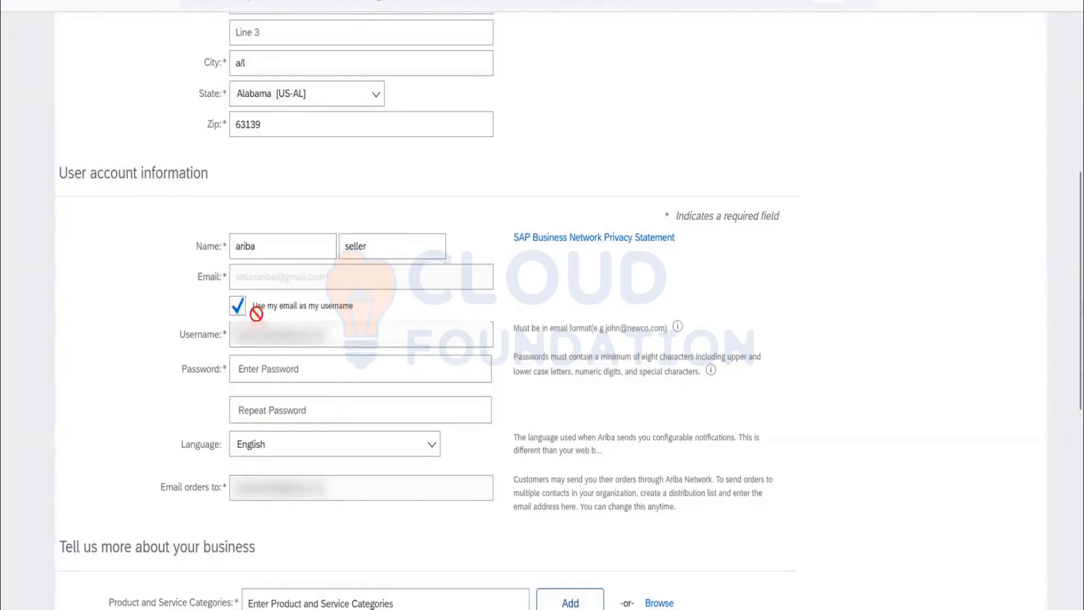
pyautogui.click(308, 369)
pyautogui.write('••••')
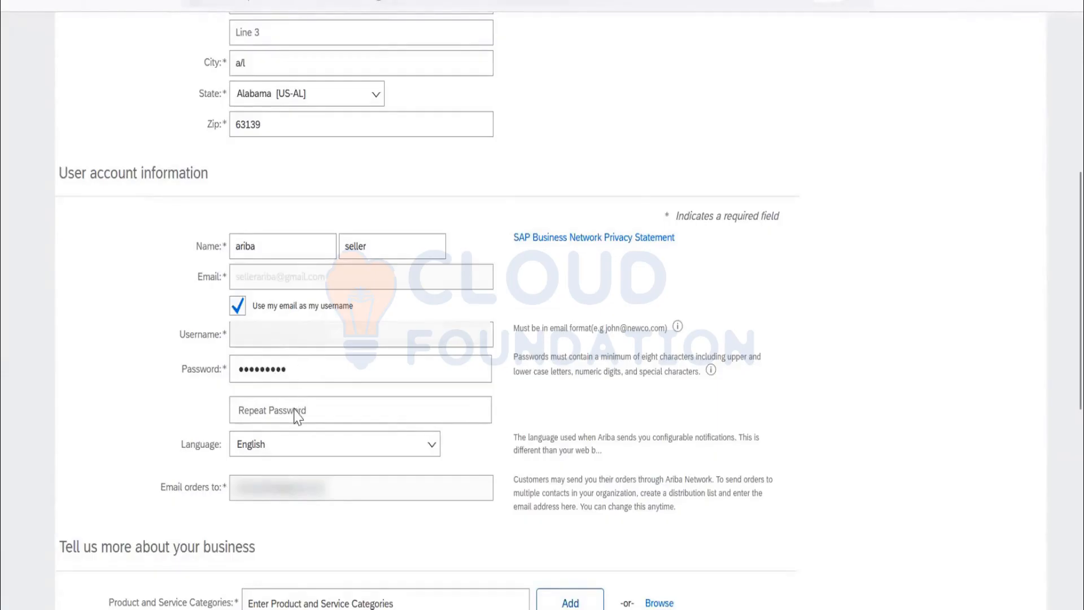
pyautogui.write('•••••••')
# Browse the product and service categories to Chemicals > Solvents and add Hydrocarbonated solvents to the selections.
pyautogui.scroll(-6, 223, 441)
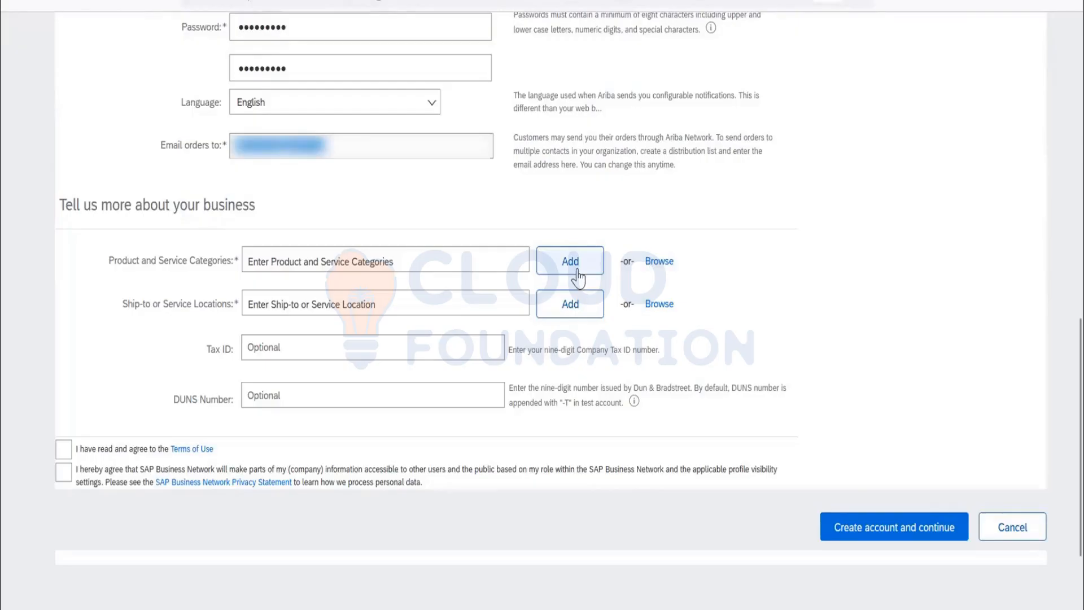
pyautogui.click(656, 266)
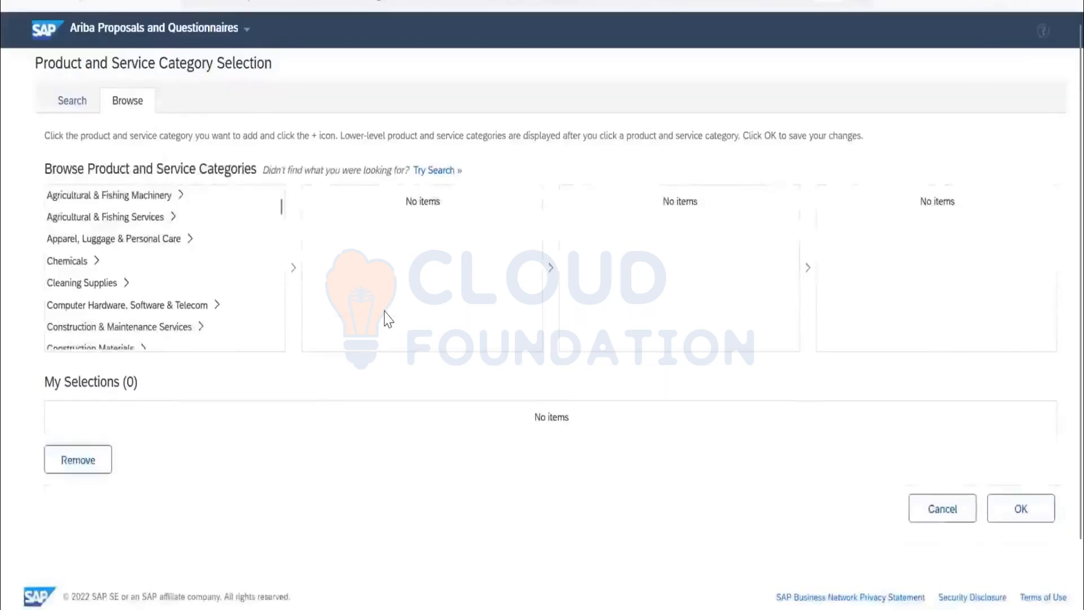
pyautogui.click(87, 261)
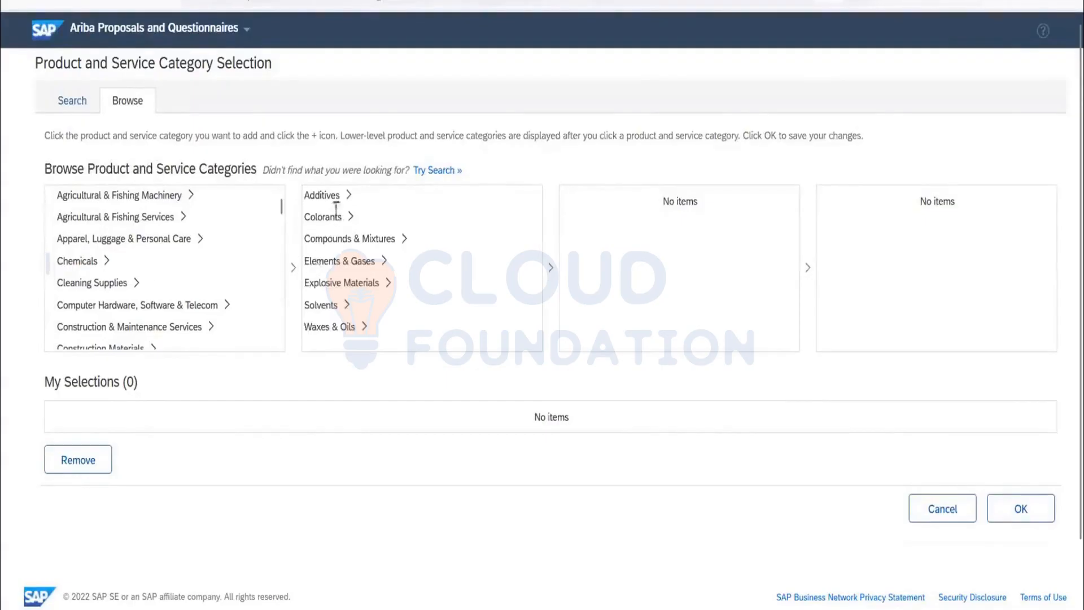
pyautogui.click(338, 305)
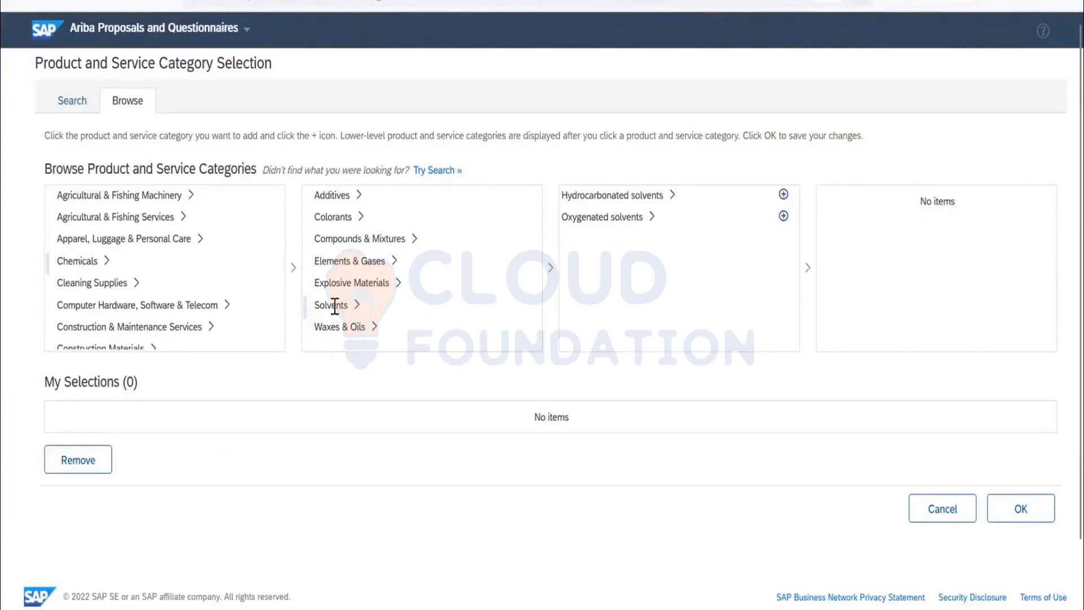
pyautogui.click(643, 197)
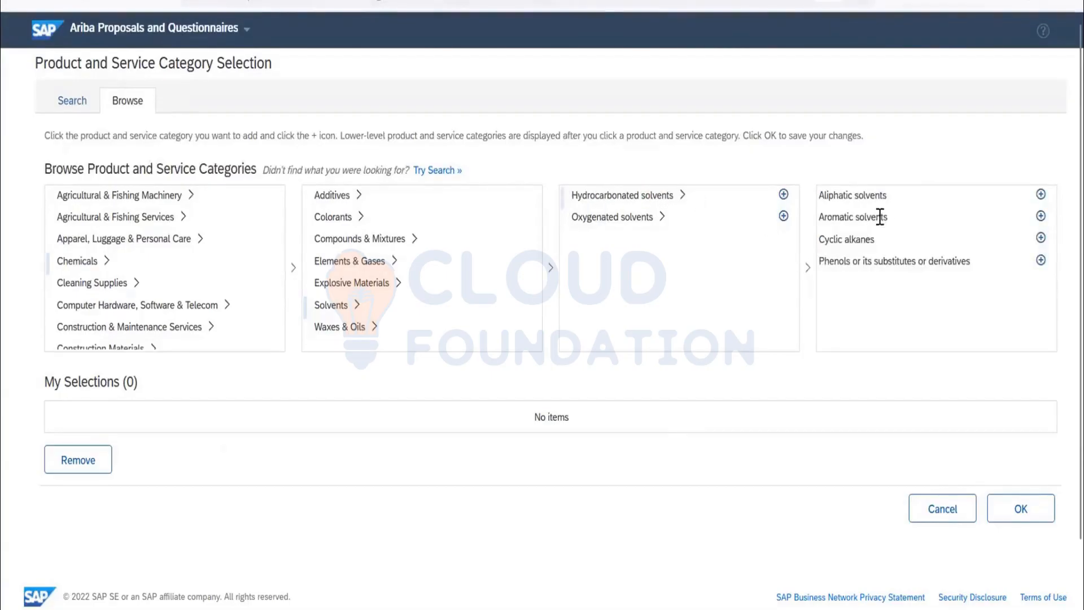
pyautogui.doubleClick(655, 196)
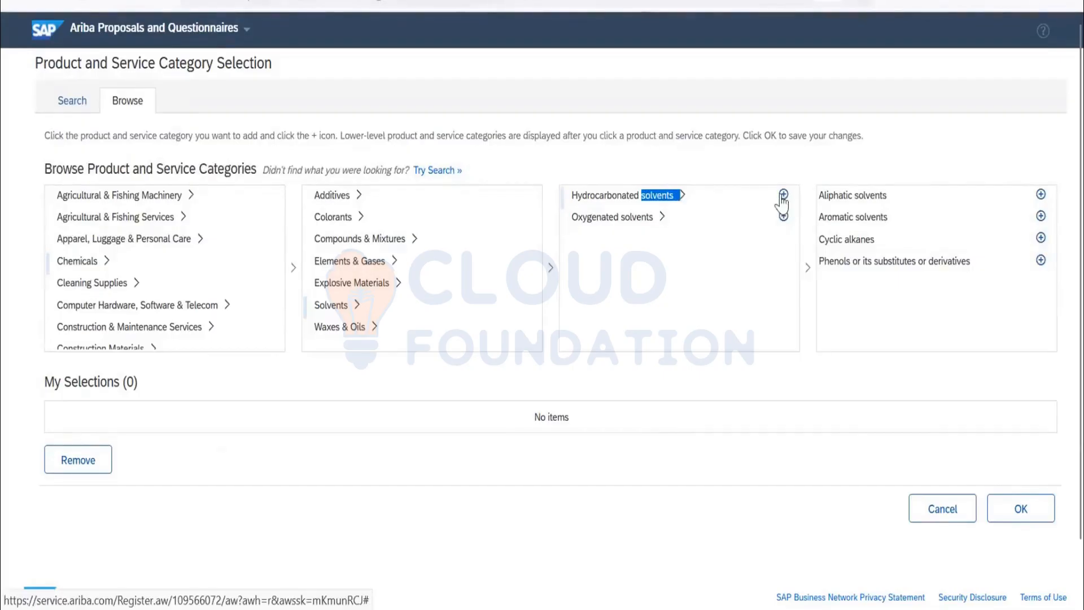
pyautogui.moveTo(782, 201)
pyautogui.mouseDown()
pyautogui.moveTo(771, 245)
pyautogui.moveTo(244, 435)
pyautogui.moveTo(220, 416)
pyautogui.moveTo(732, 292)
pyautogui.moveTo(788, 200)
pyautogui.mouseUp()
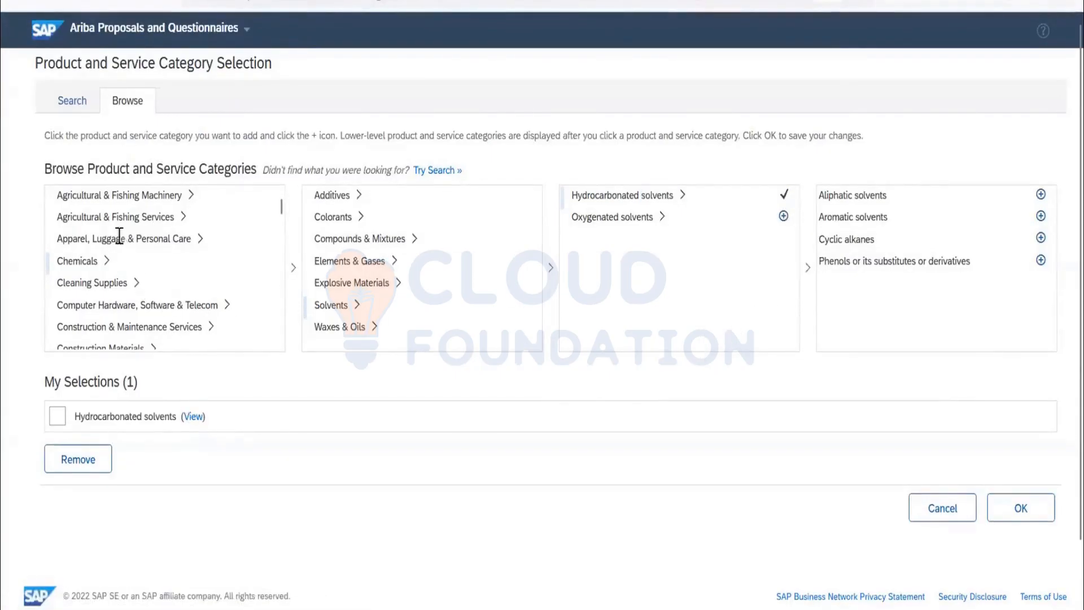
# Add Advertising agency services from Creative Services > Advertising and save the product and service category selection.
pyautogui.scroll(-3, 119, 236)
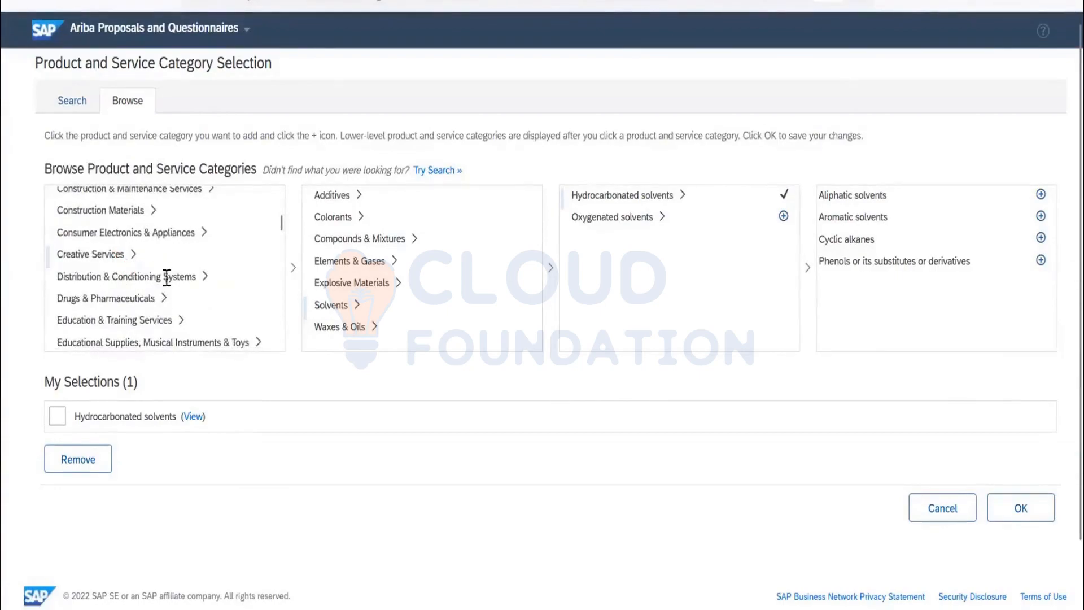
pyautogui.click(356, 194)
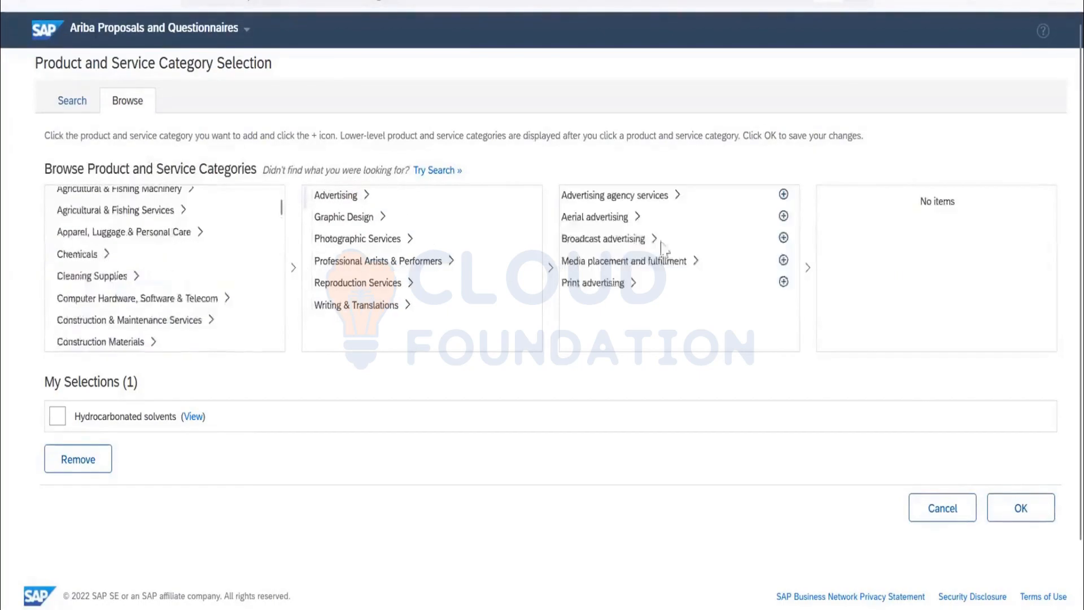
pyautogui.moveTo(783, 195); pyautogui.dragTo(416, 356)
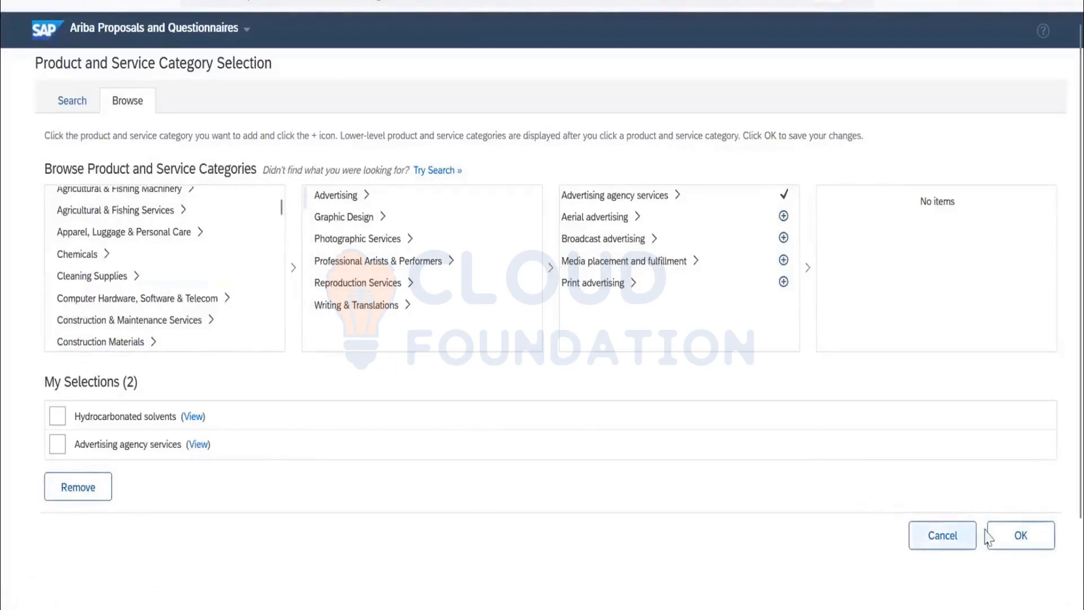
pyautogui.click(1012, 530)
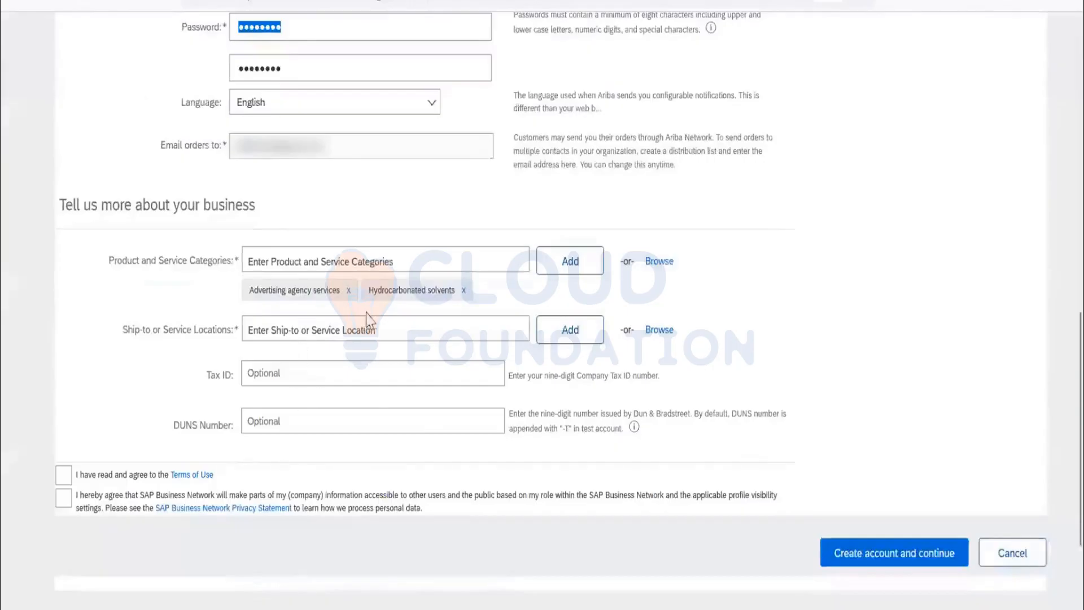
# Review the filled-in account form and open the selection of ship-to or service locations.
pyautogui.scroll(10, 280, 145)
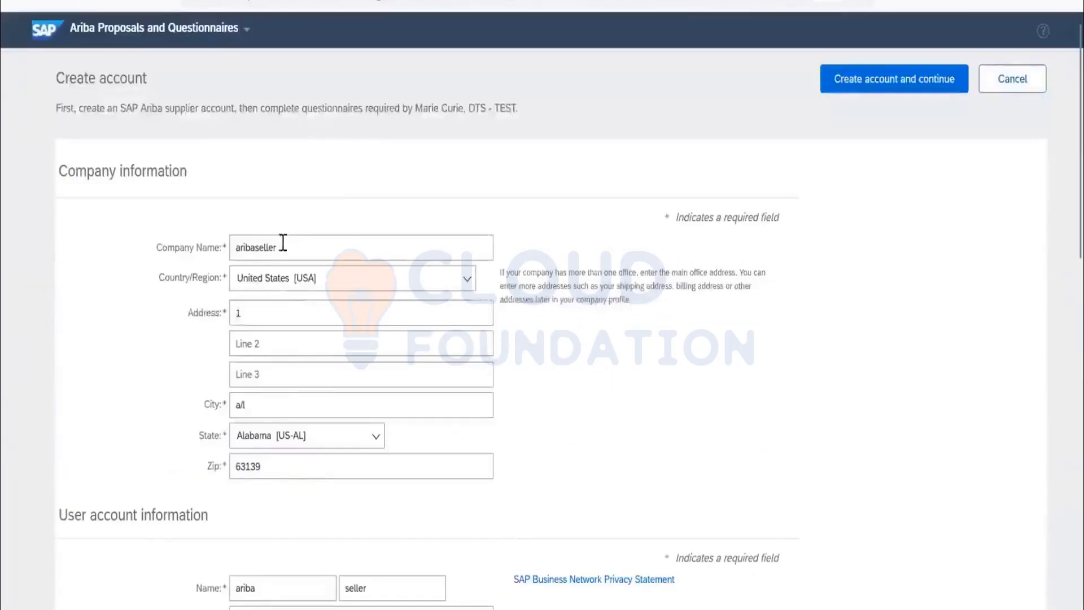
pyautogui.scroll(-10, 337, 263)
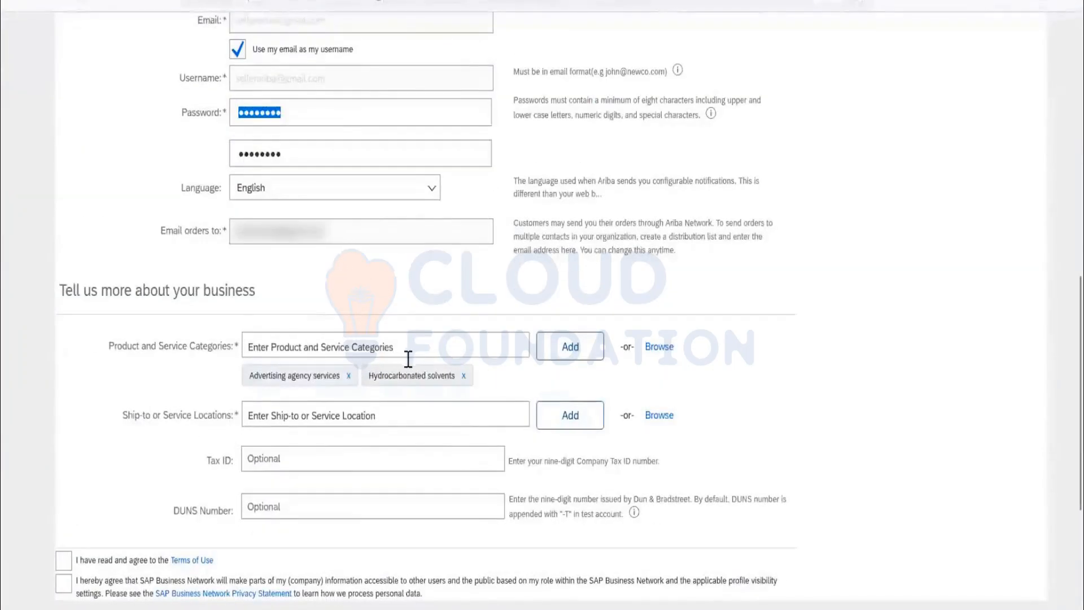
pyautogui.scroll(-3, 389, 359)
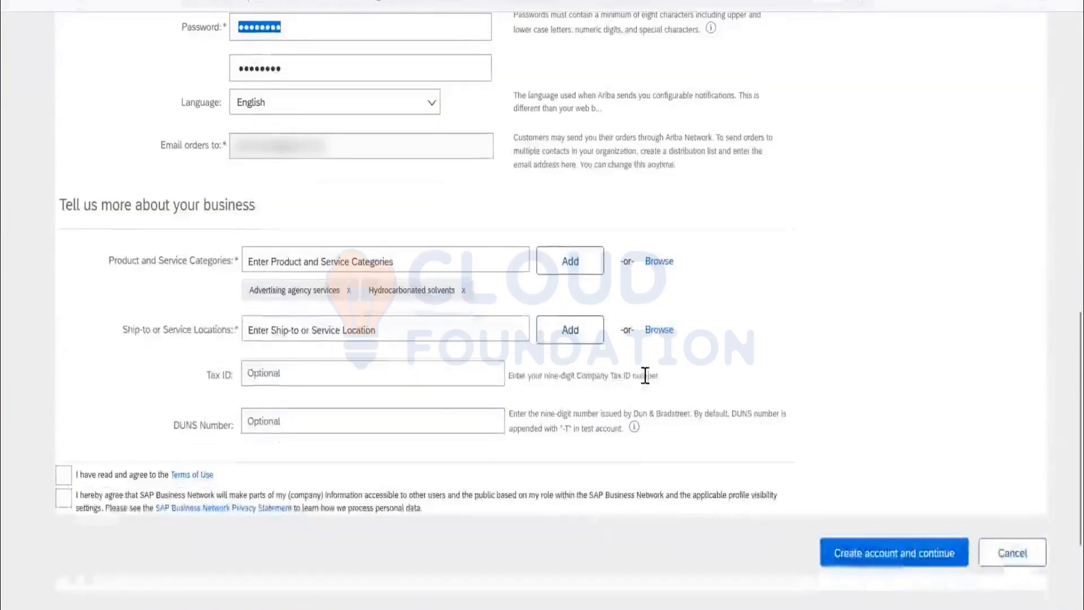
pyautogui.click(651, 332)
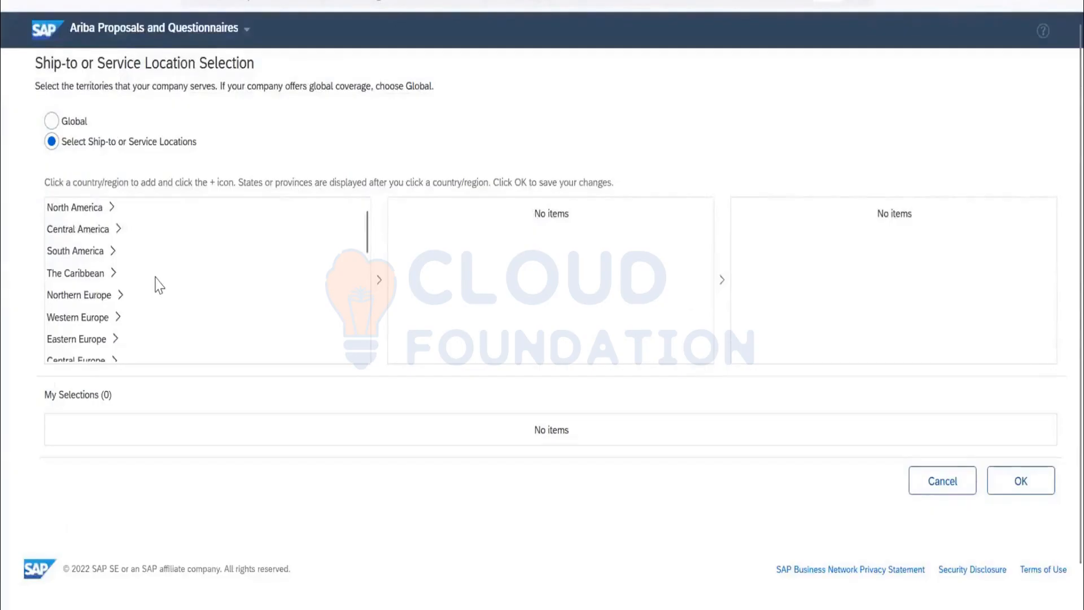
# Browse the territories to Southern Asia and add all of its countries to the ship-to or service location selections.
pyautogui.scroll(-2, 159, 285)
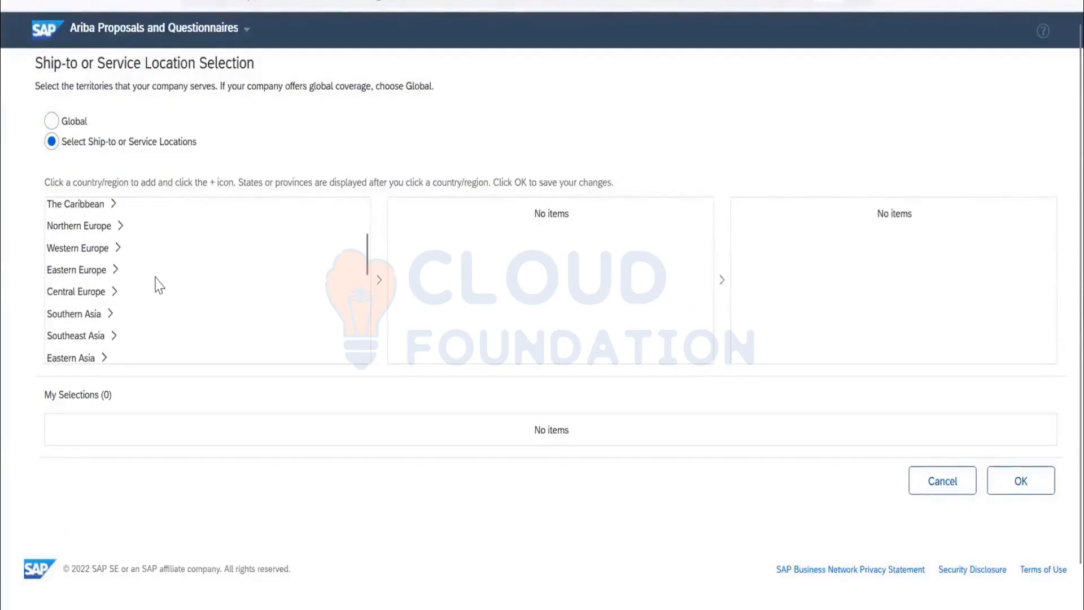
pyautogui.scroll(-3, 159, 285)
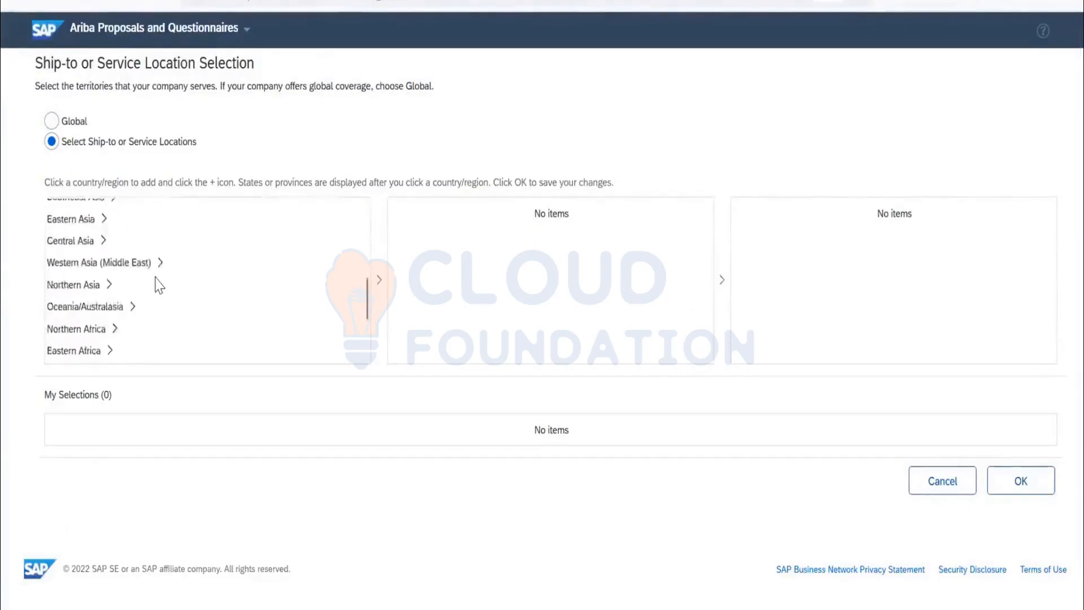
pyautogui.scroll(-2, 157, 284)
pyautogui.scroll(1, 83, 254)
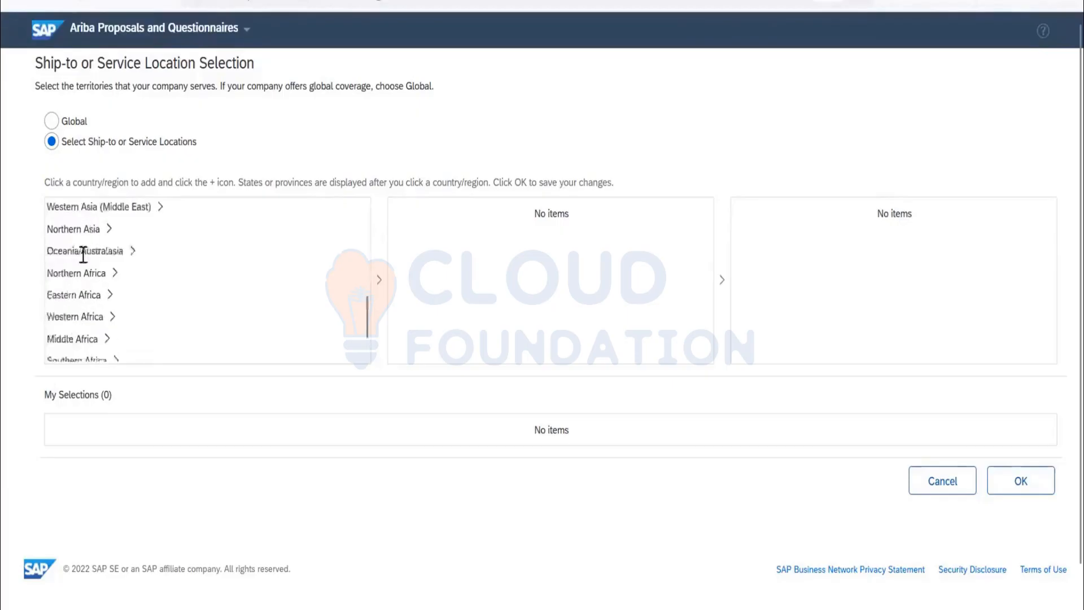
pyautogui.scroll(5, 83, 257)
pyautogui.scroll(-4, 84, 263)
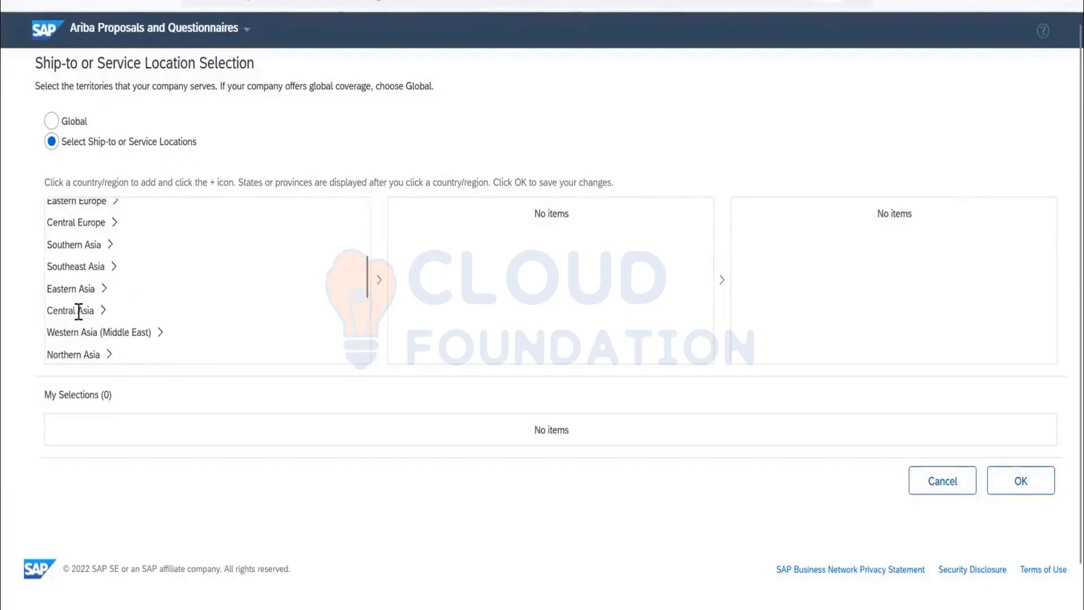
pyautogui.moveTo(78, 310); pyautogui.dragTo(88, 255)
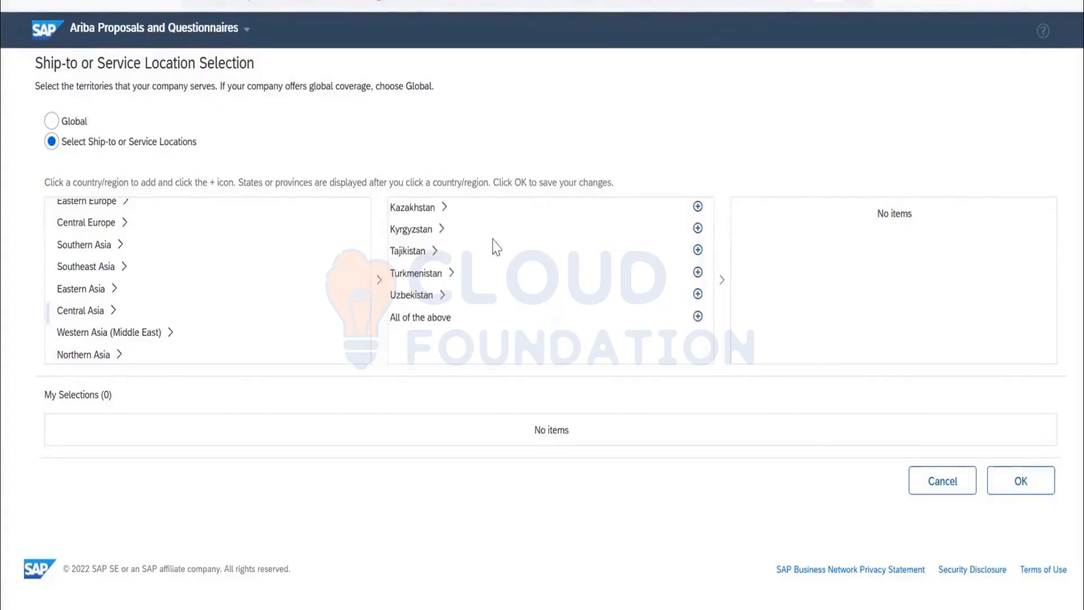
pyautogui.click(87, 248)
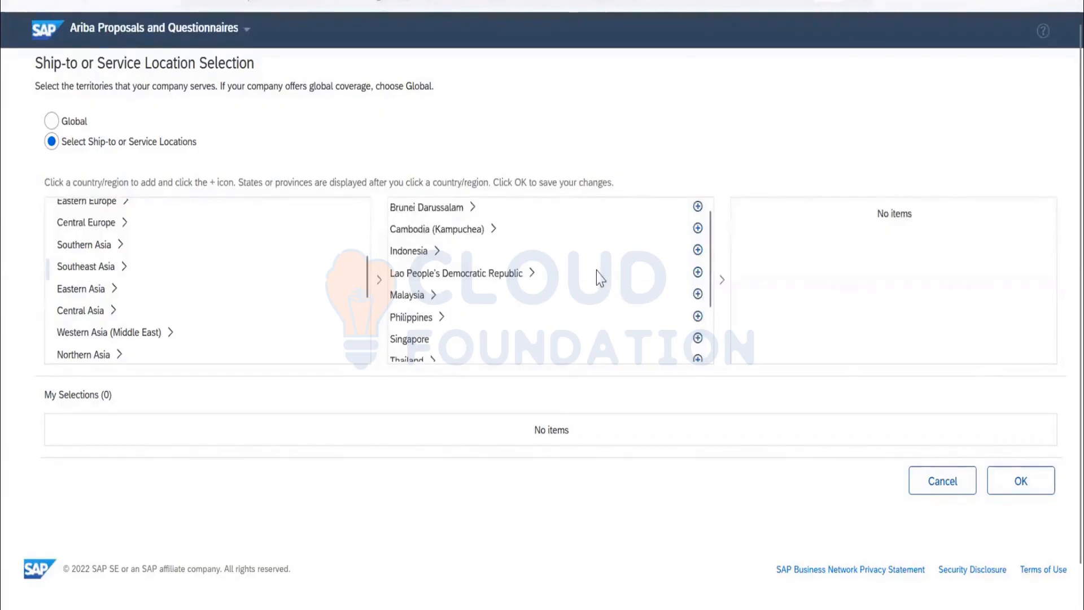
pyautogui.scroll(-1, 597, 273)
pyautogui.click(107, 246)
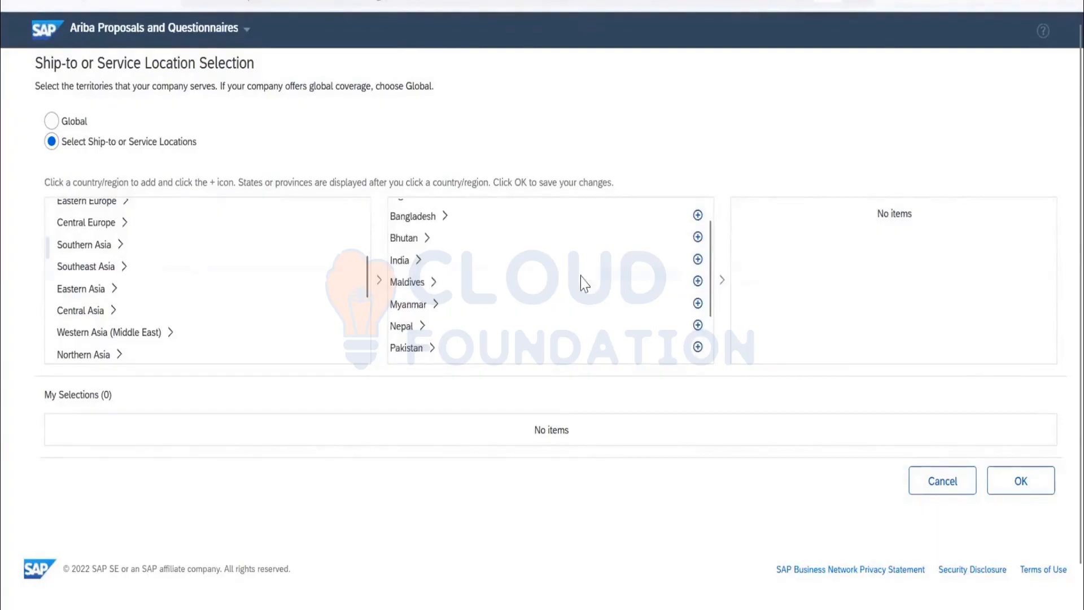
pyautogui.scroll(-1, 581, 279)
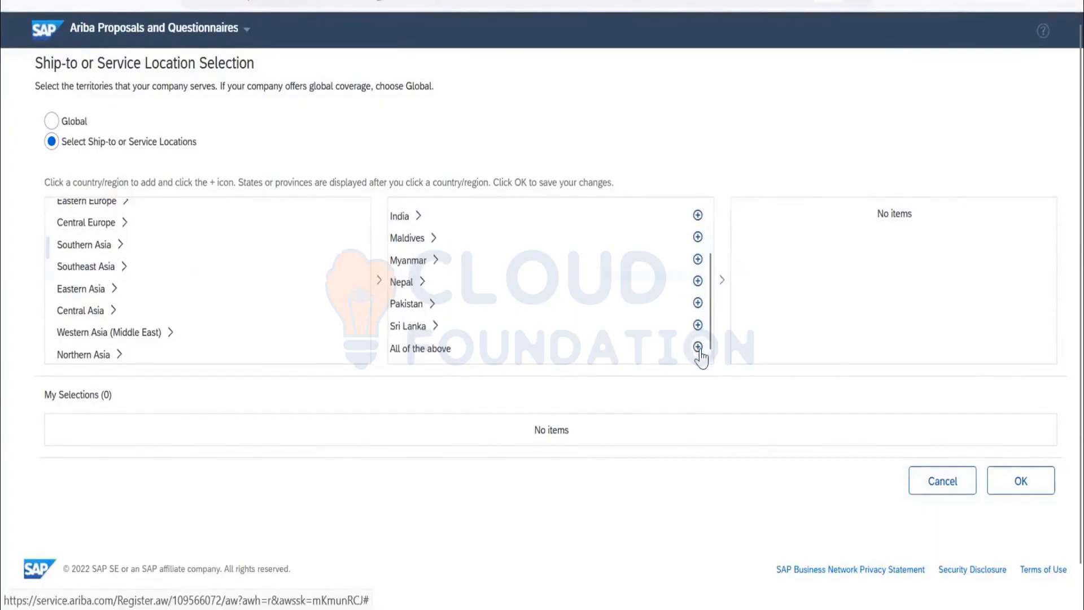
pyautogui.click(697, 349)
# Review the selected ship-to or service locations and remove Pakistan and Myanmar from them.
pyautogui.scroll(-3, 683, 407)
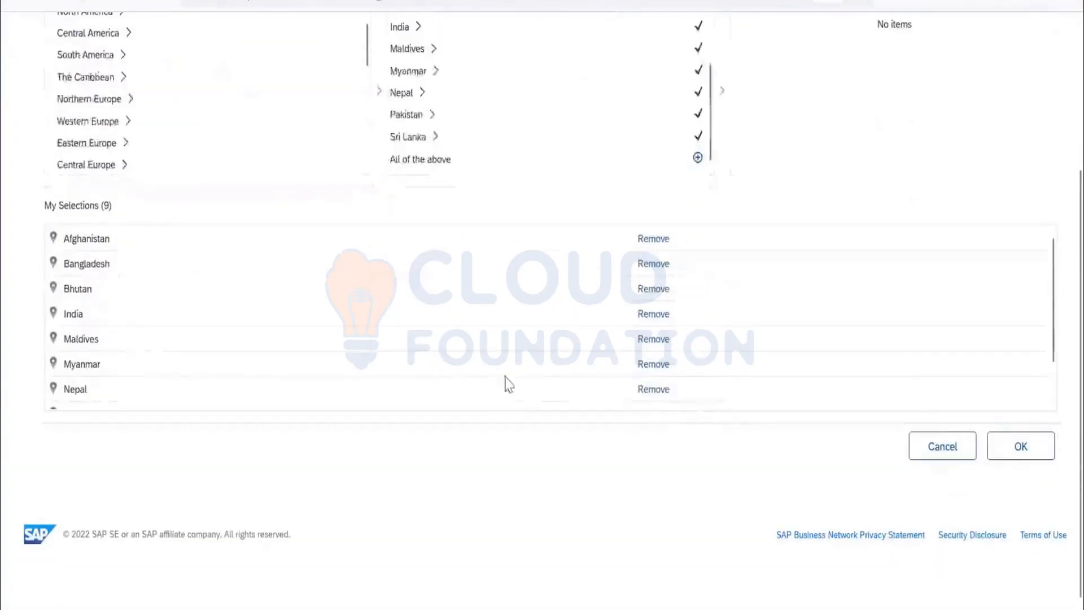
pyautogui.scroll(-1, 623, 284)
pyautogui.scroll(1, 113, 268)
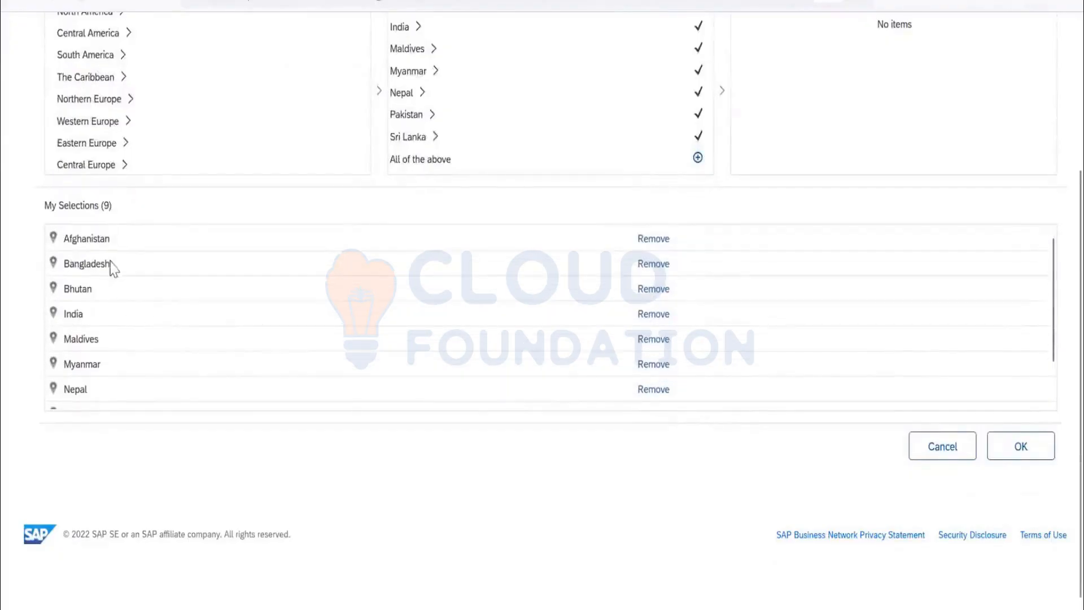
pyautogui.scroll(-1, 590, 255)
pyautogui.scroll(1, 585, 266)
pyautogui.scroll(-1, 579, 278)
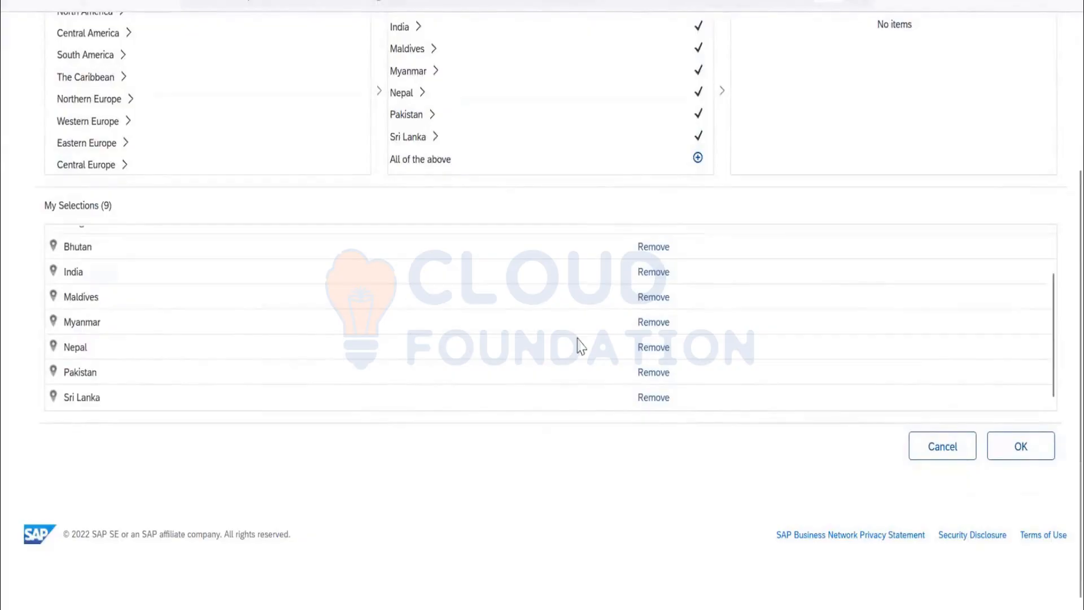
pyautogui.click(654, 372)
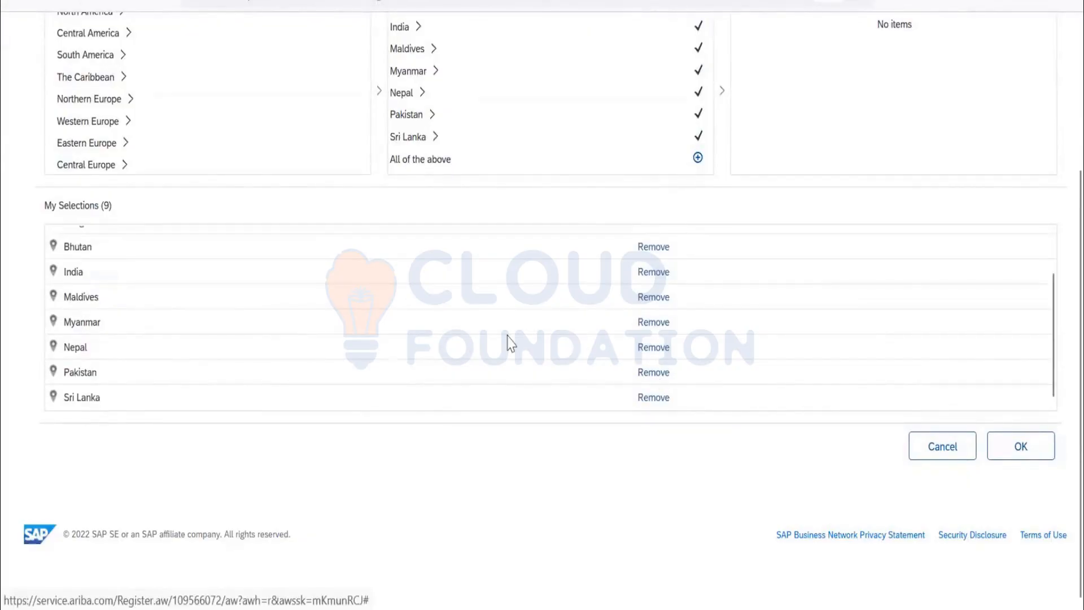
pyautogui.scroll(-3, 480, 343)
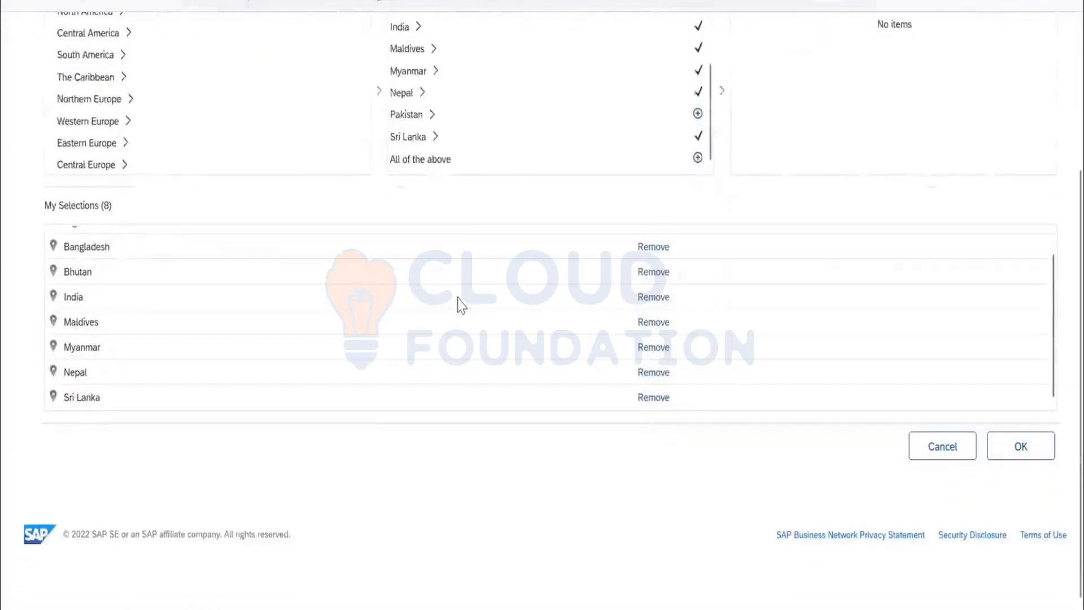
pyautogui.scroll(1, 659, 375)
pyautogui.click(654, 366)
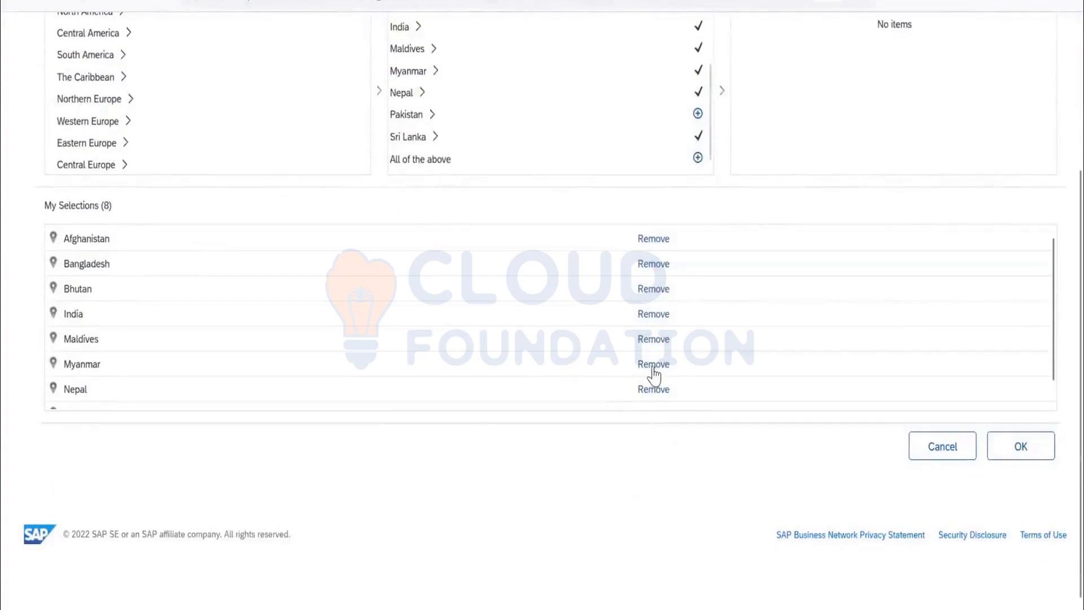
# Remove Afghanistan and Bangladesh from the selections and save the ship-to or service locations.
pyautogui.scroll(-3, 642, 332)
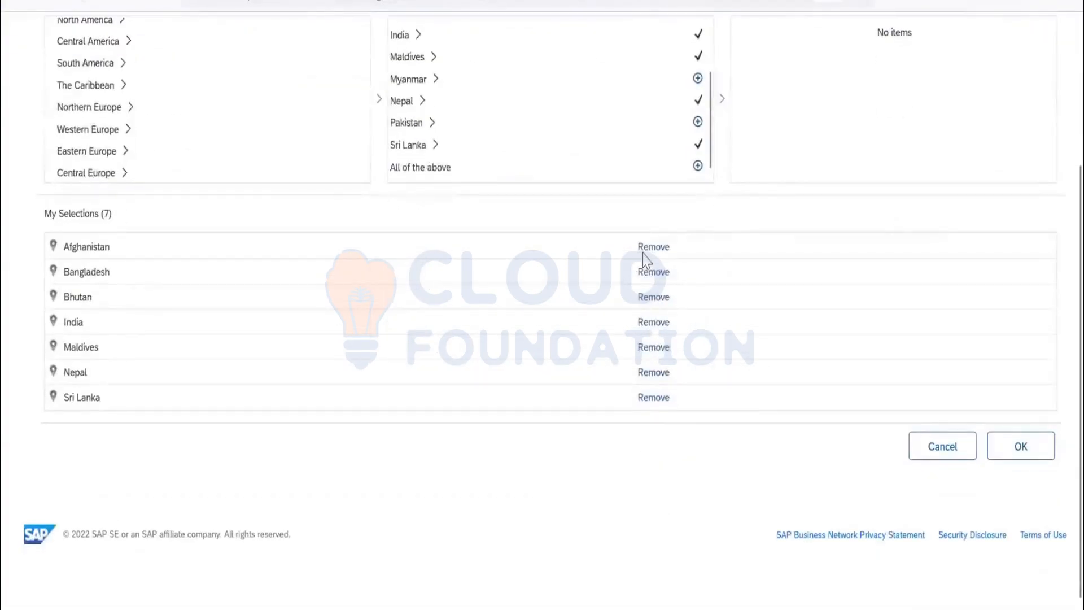
pyautogui.click(649, 248)
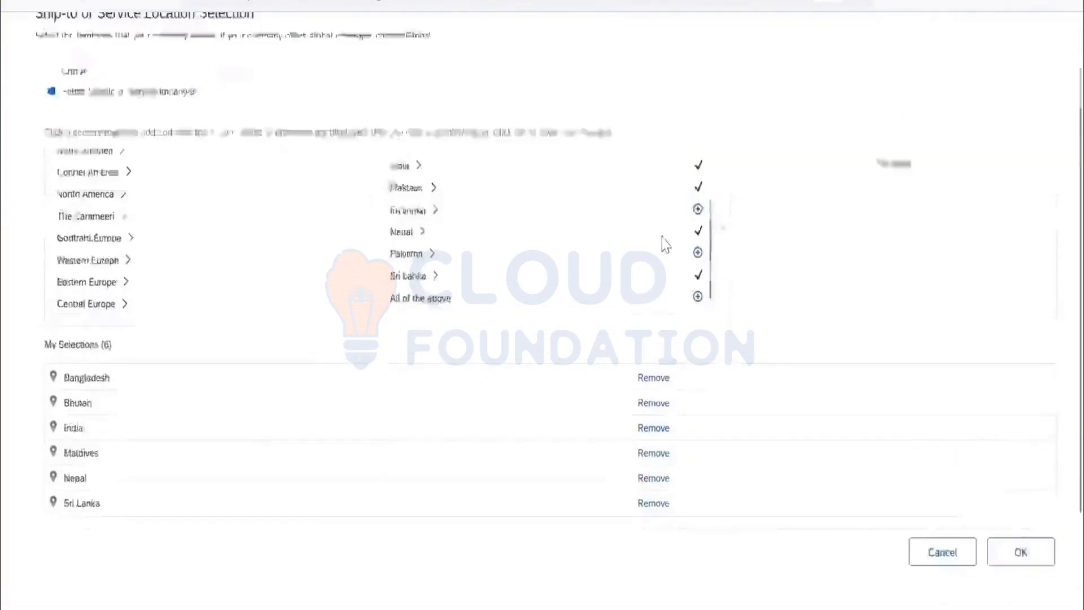
pyautogui.click(648, 275)
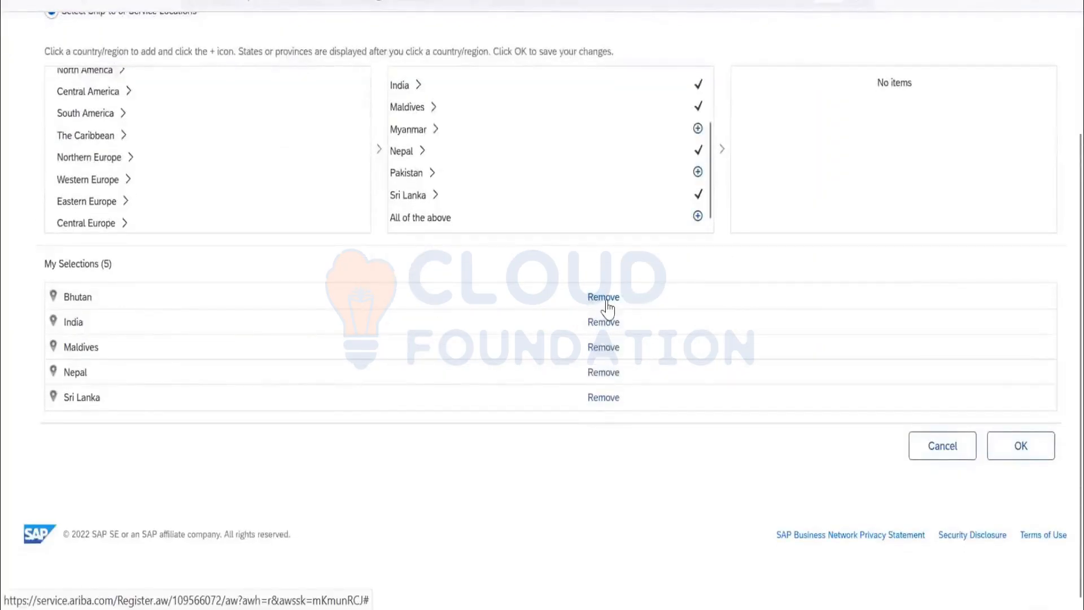
pyautogui.click(1029, 462)
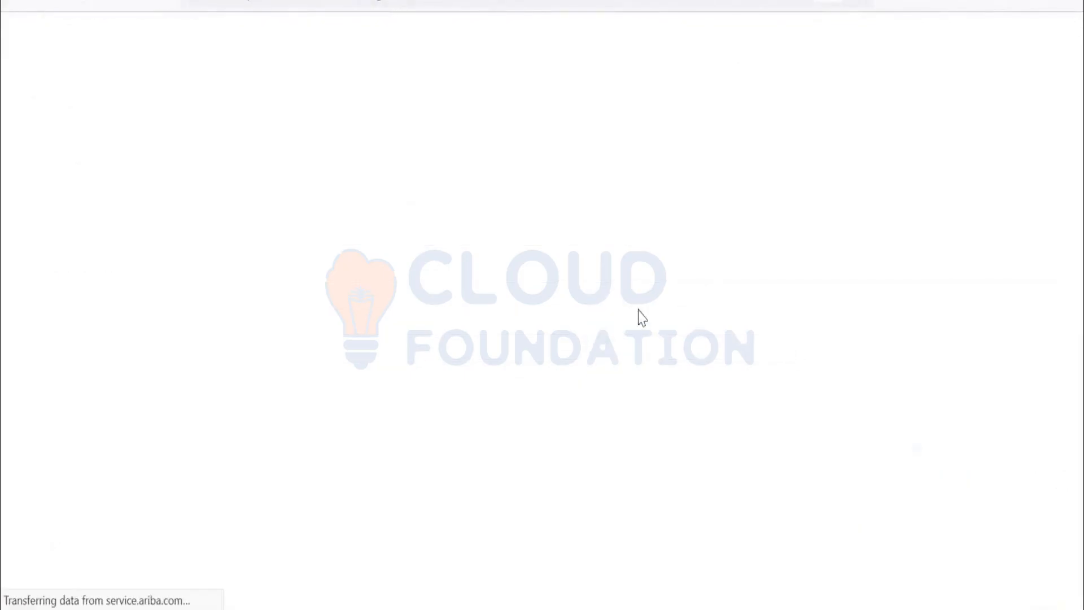
# Agree to the Terms of Use and the SAP Business Network data-sharing statement, and submit the account creation.
pyautogui.scroll(-15, 648, 327)
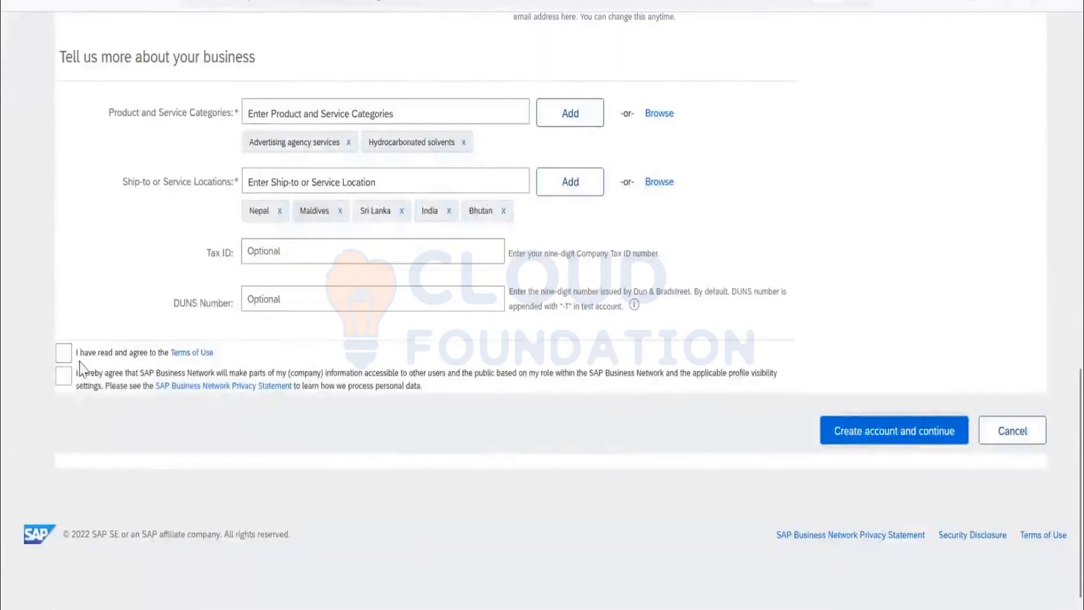
pyautogui.click(63, 353)
pyautogui.click(64, 375)
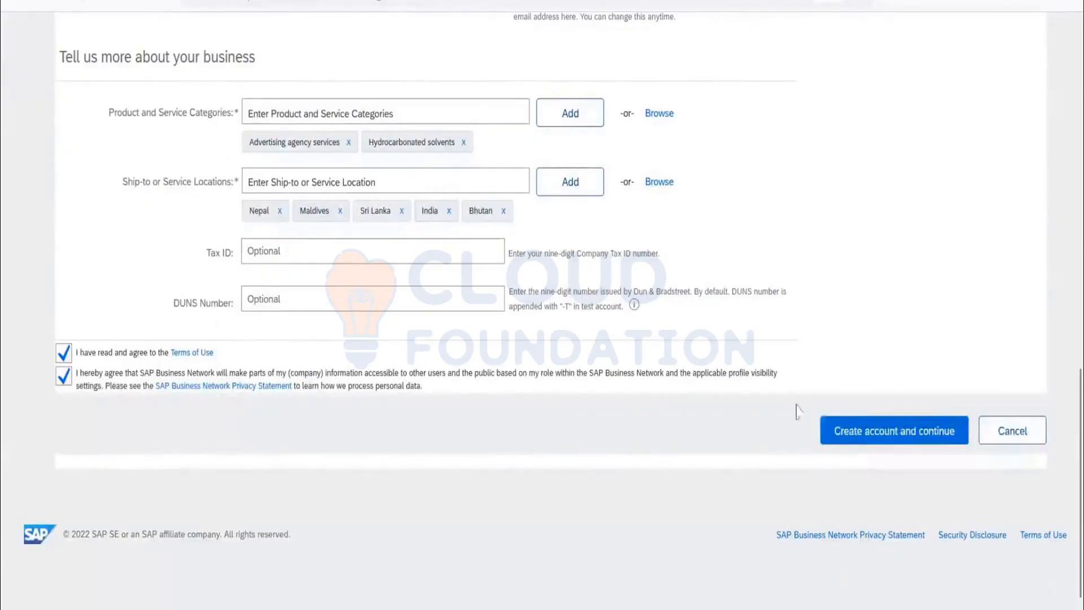
pyautogui.click(870, 450)
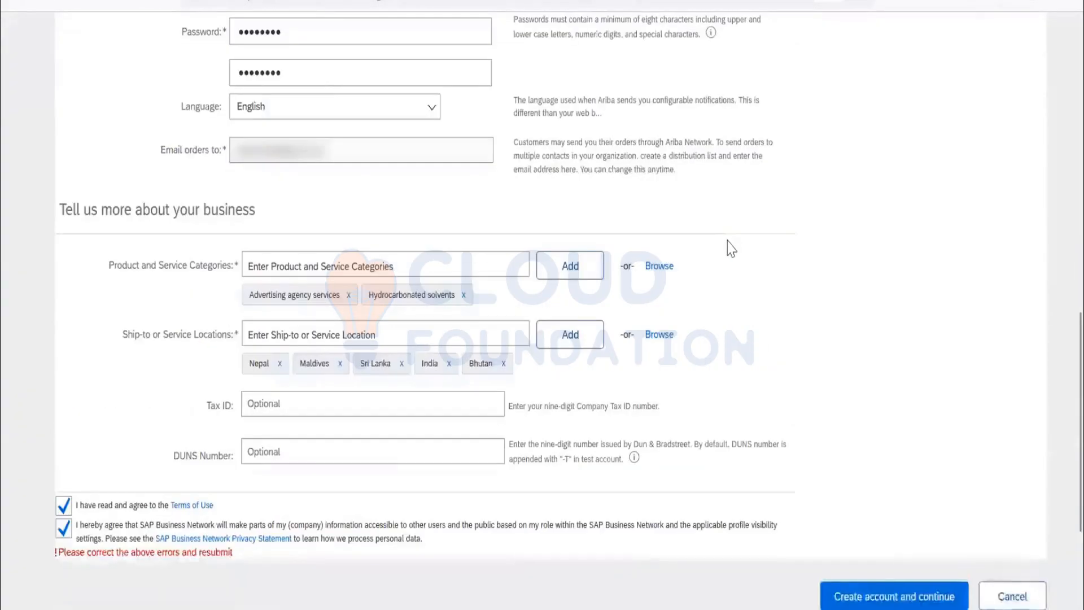
# Extend the company's address with a street name, shorten the zip code and resubmit the account creation.
pyautogui.scroll(15, 728, 248)
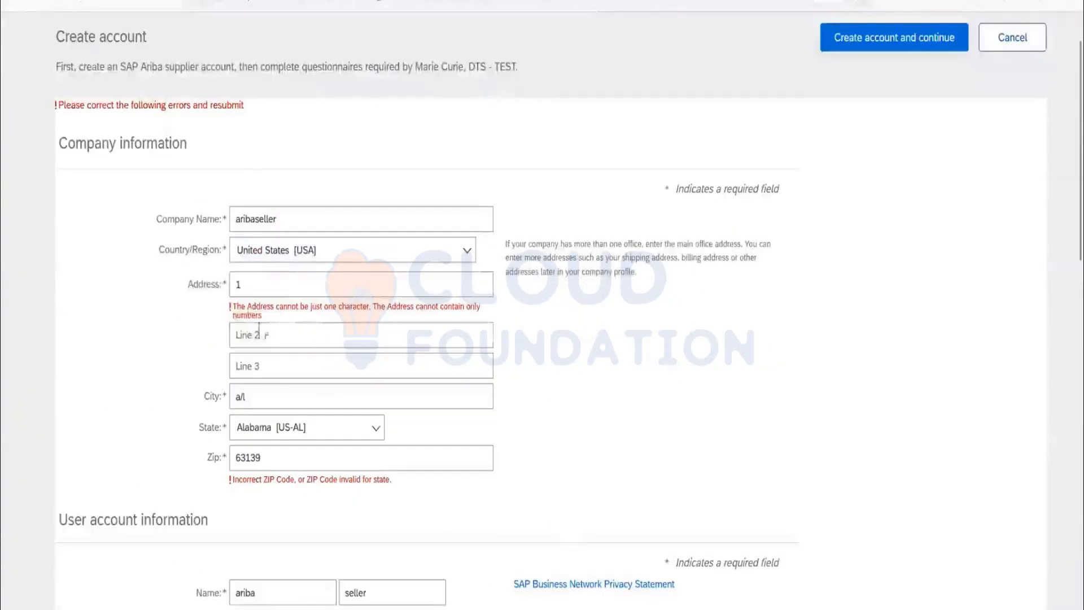
pyautogui.click(280, 287)
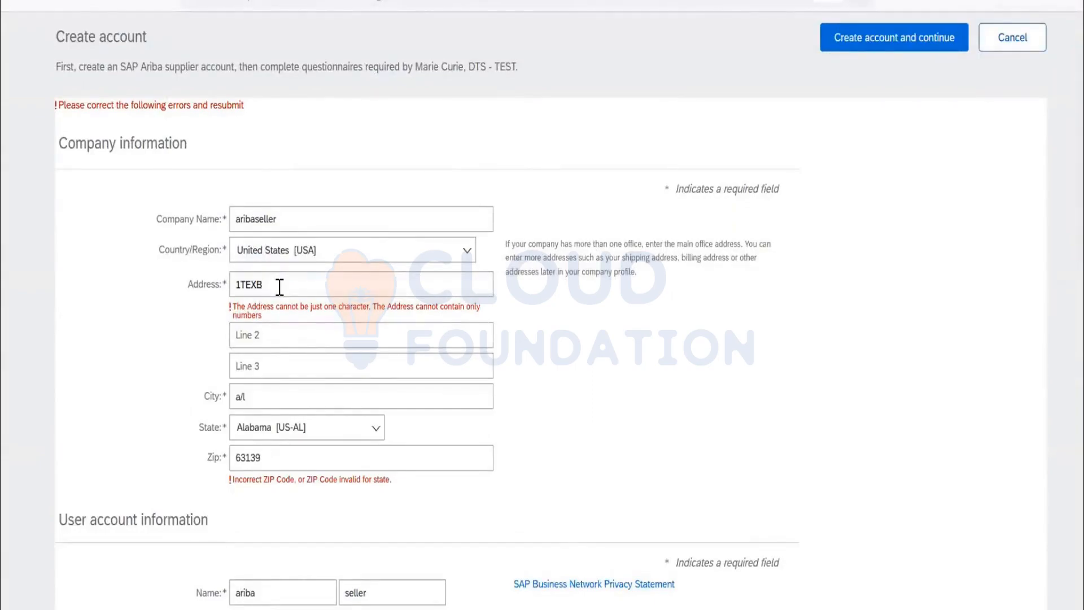
pyautogui.write('TEXB')
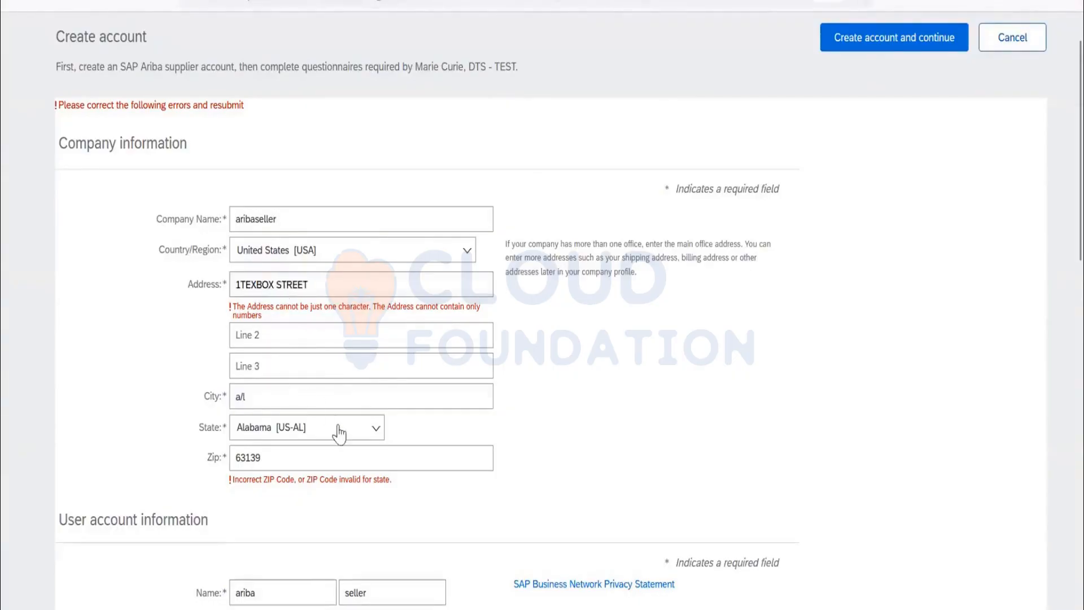
pyautogui.click(282, 464)
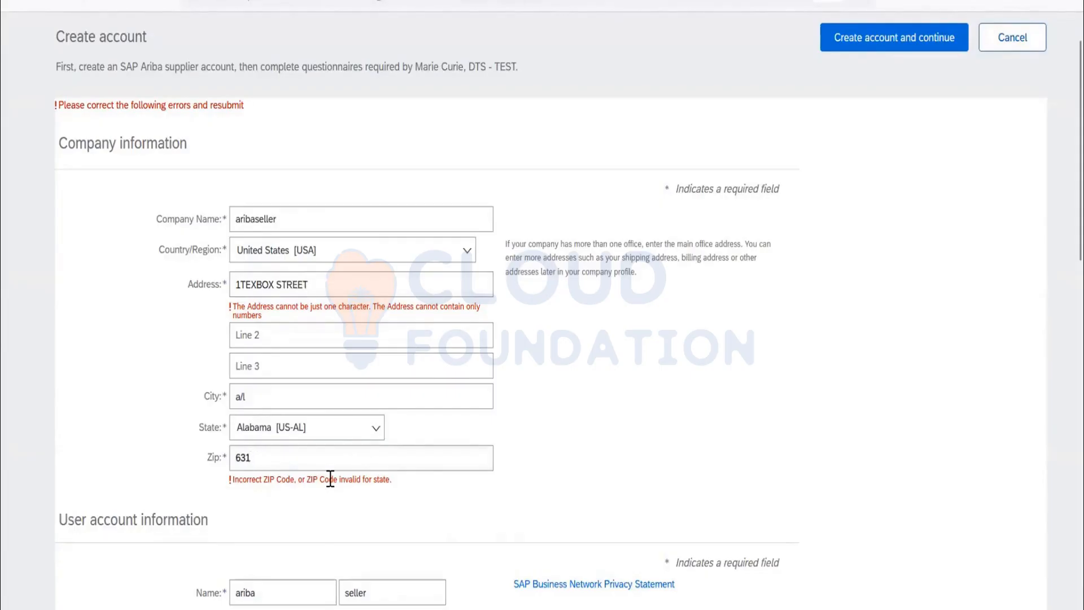
pyautogui.scroll(-10, 527, 400)
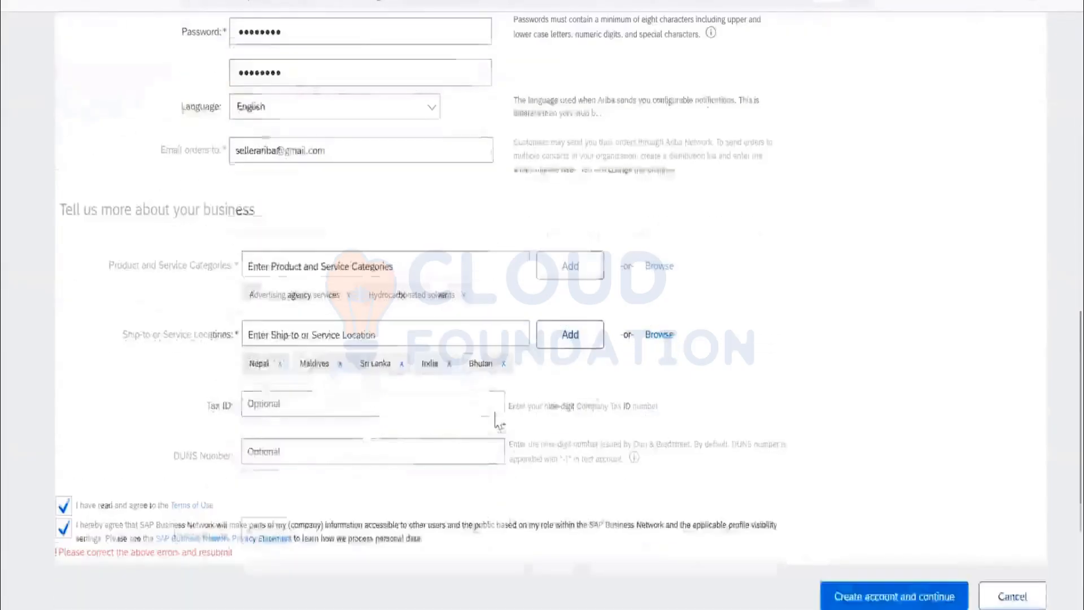
pyautogui.scroll(-3, 880, 434)
pyautogui.click(880, 435)
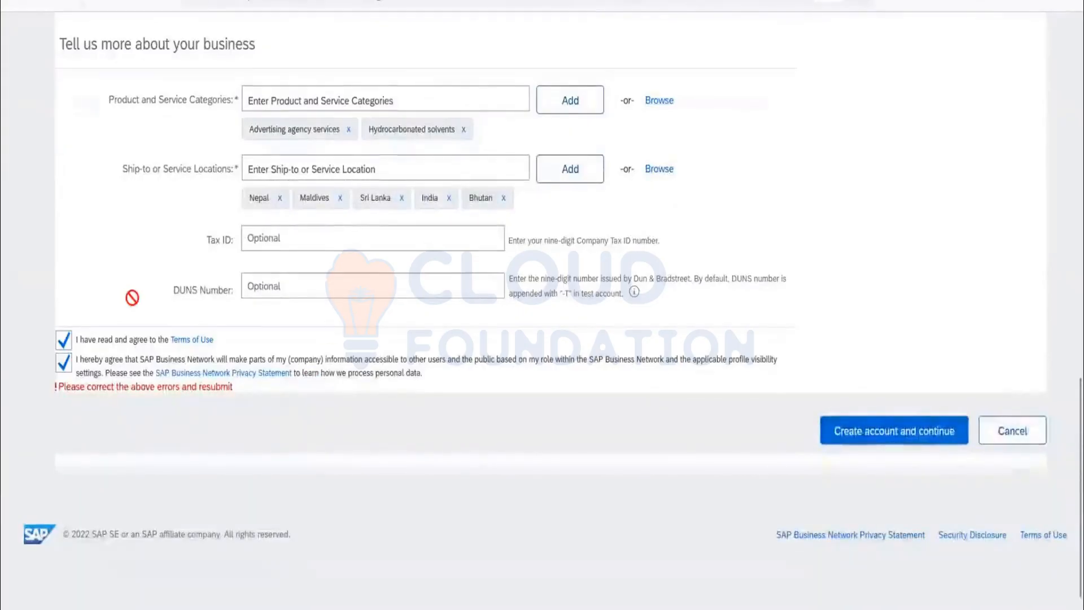
# Replace the company's zip code with one that matches the state of Alabama, and create the account.
pyautogui.scroll(10, 132, 298)
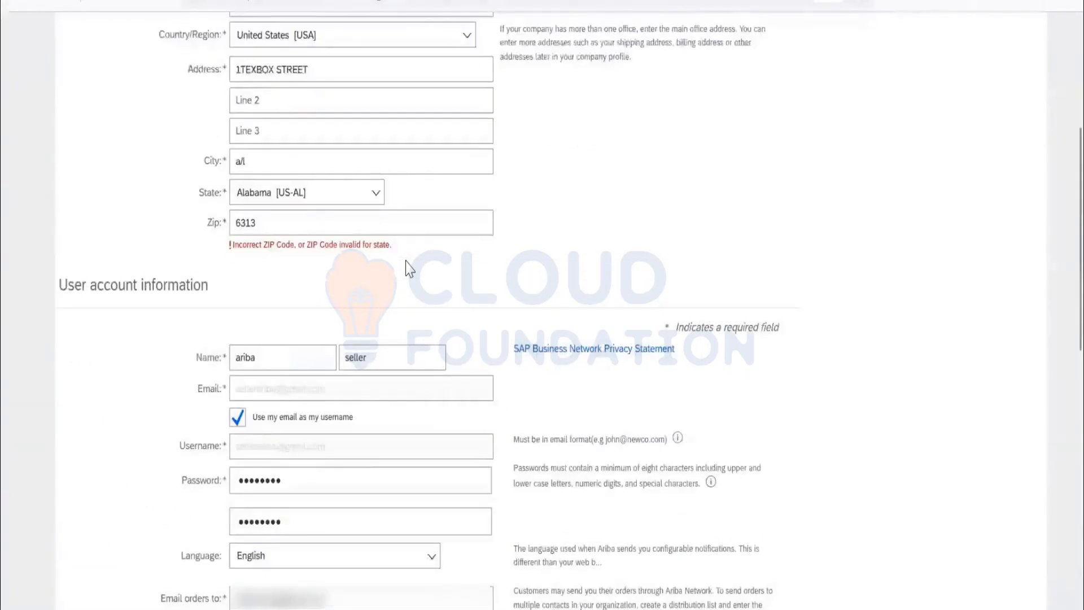
pyautogui.scroll(2, 409, 269)
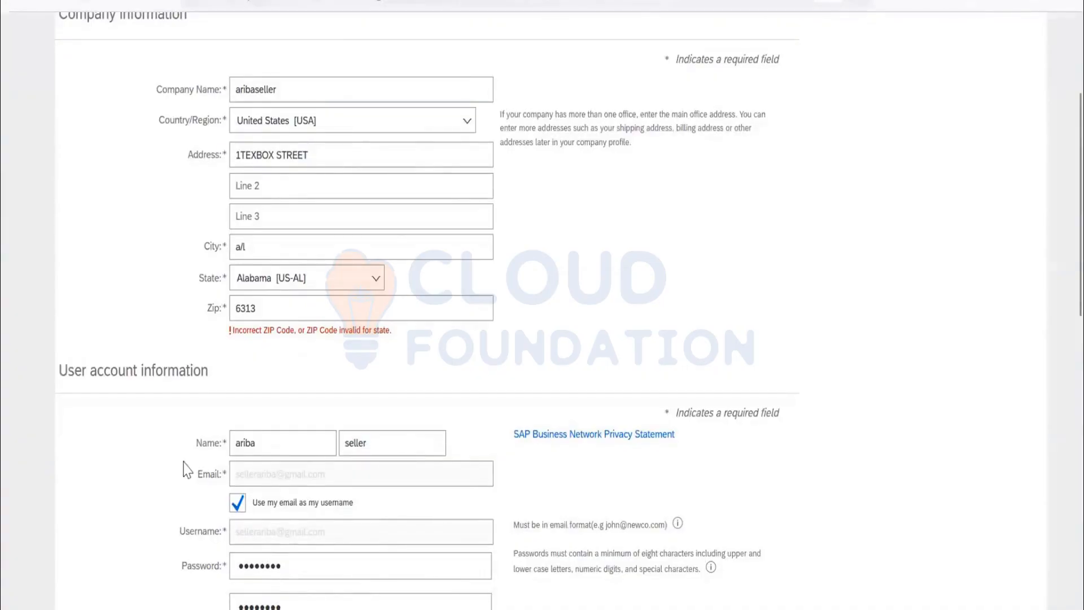
pyautogui.moveTo(263, 309); pyautogui.dragTo(157, 312)
pyautogui.write('35013')
pyautogui.scroll(-10, 794, 380)
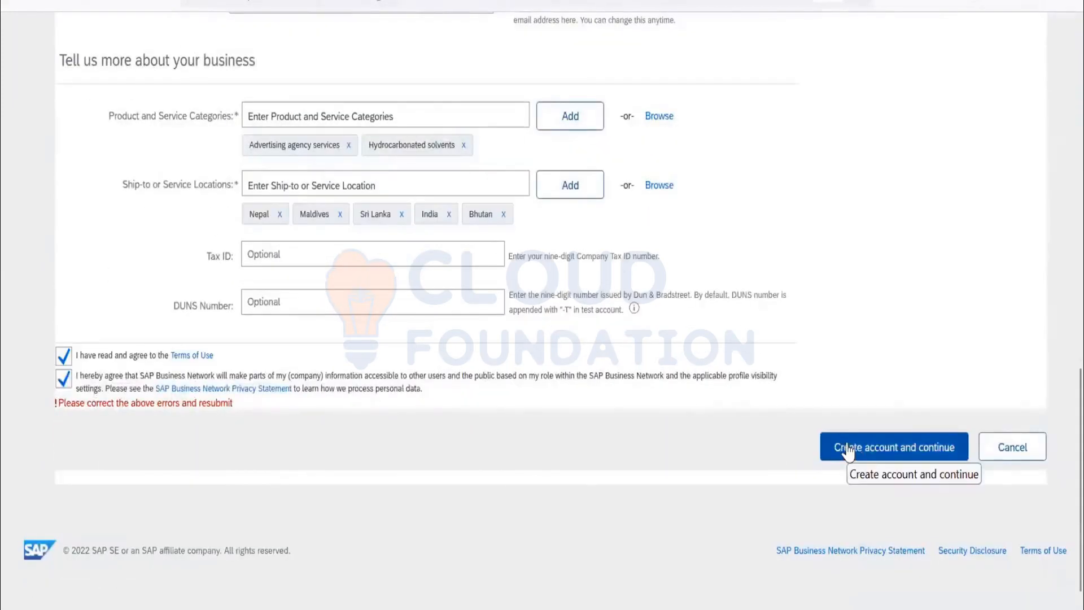
pyautogui.click(847, 450)
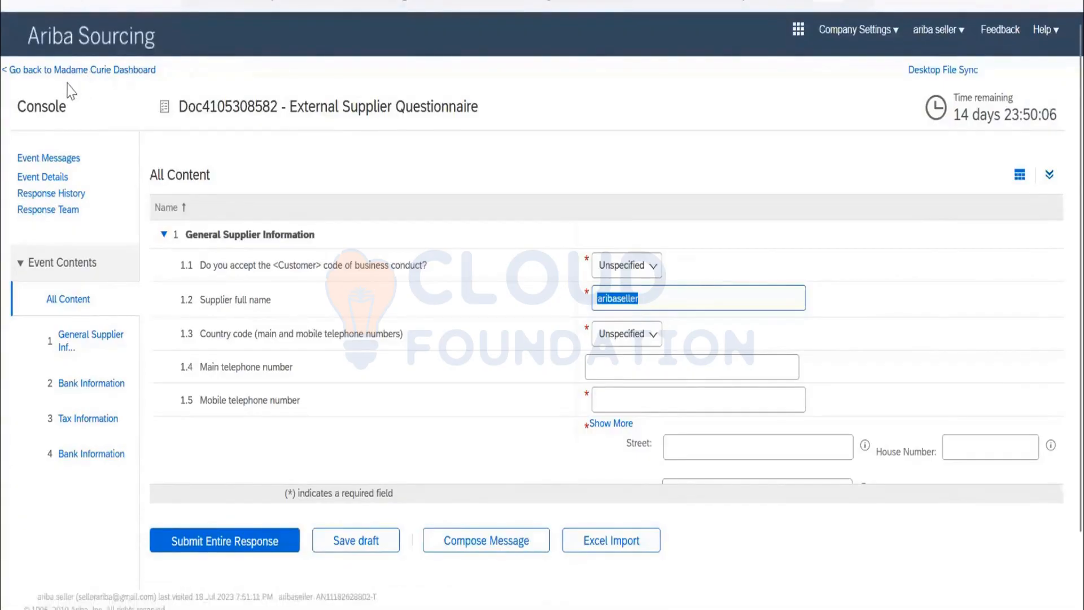
# Look through the External Supplier Questionnaire from the general supplier information down to the bank details and back.
pyautogui.scroll(-10, 821, 308)
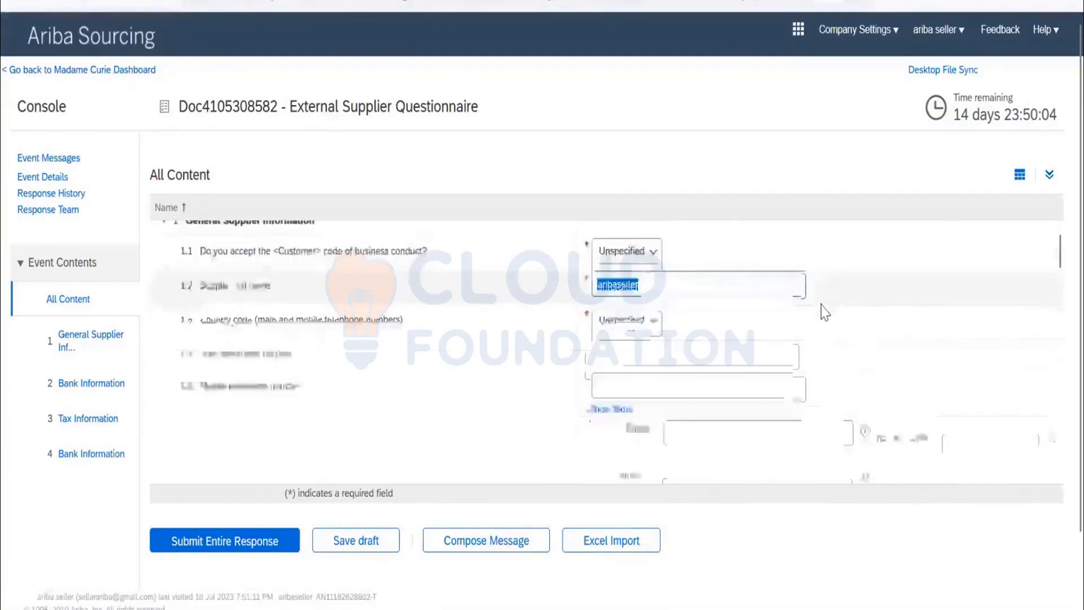
pyautogui.scroll(-5, 821, 307)
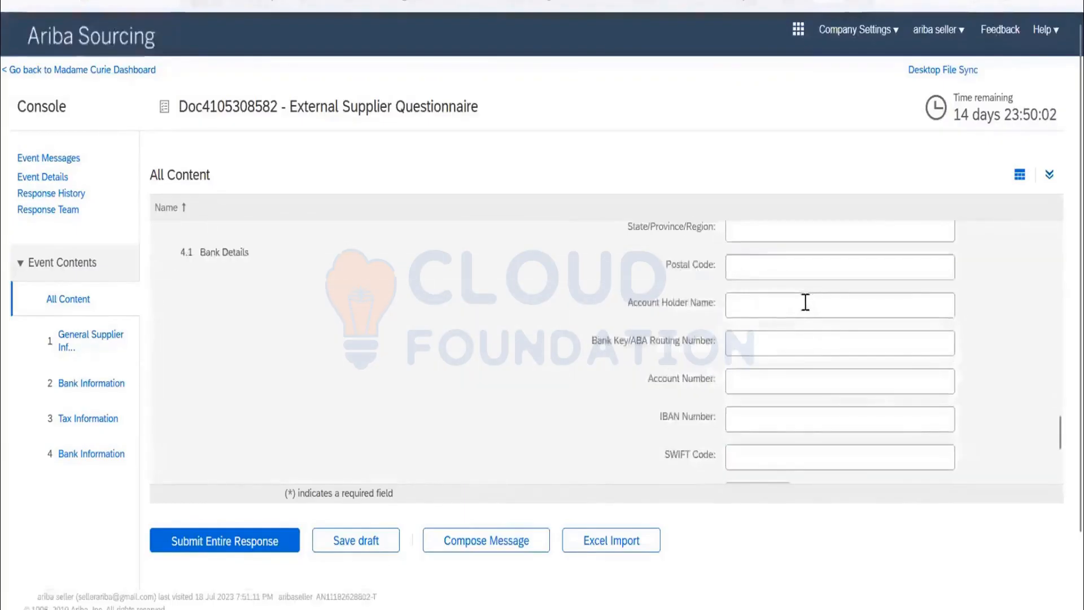
pyautogui.scroll(-4, 794, 299)
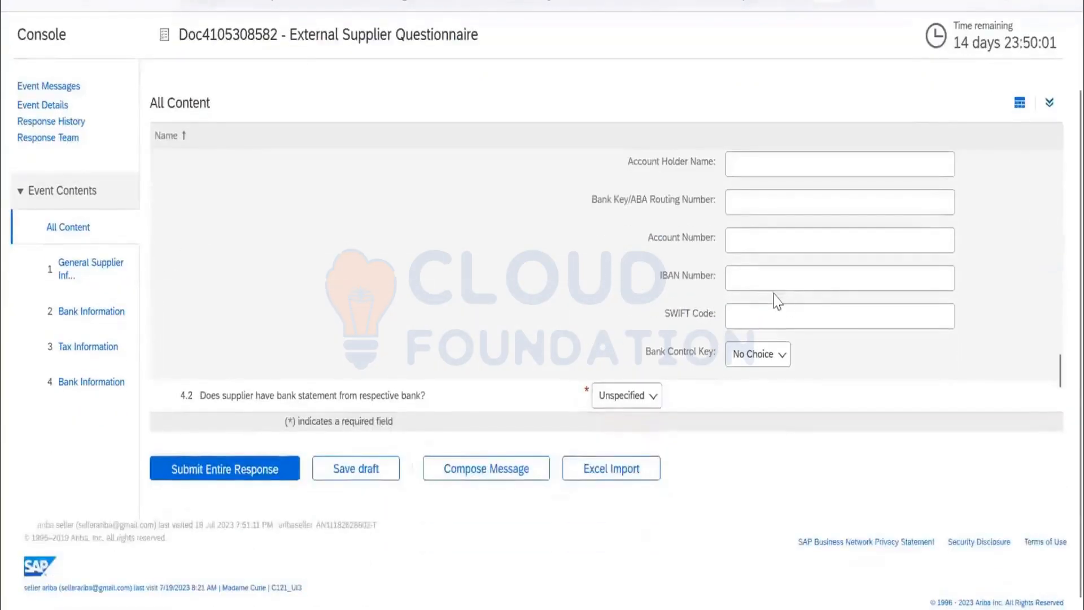
pyautogui.scroll(15, 600, 269)
pyautogui.scroll(2, 563, 263)
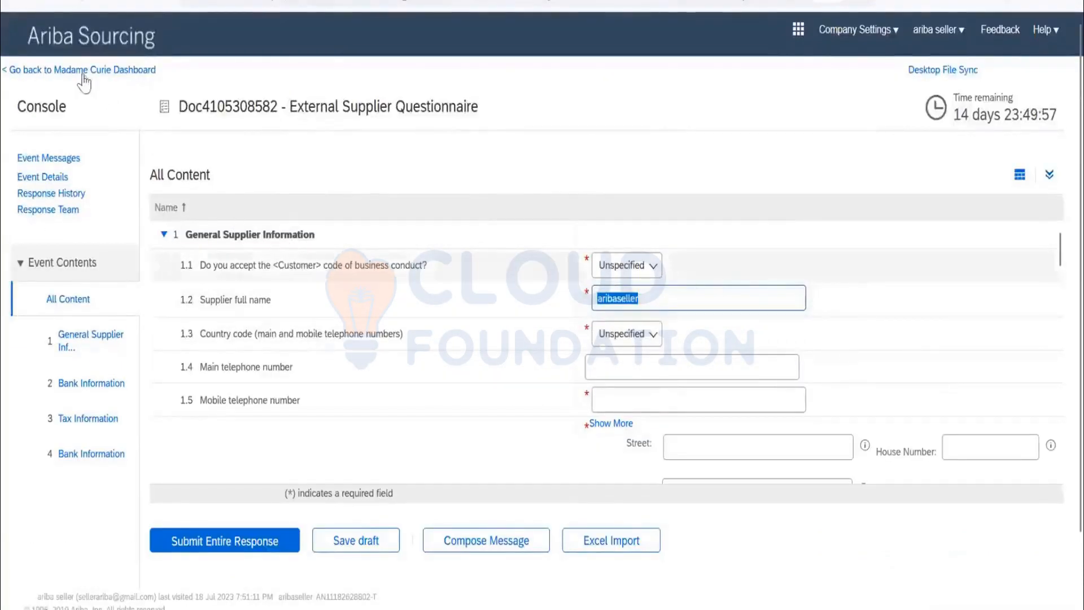
# Go back to the Madame Curie dashboard and review its events, questionnaires, certificates and tasks.
pyautogui.click(58, 70)
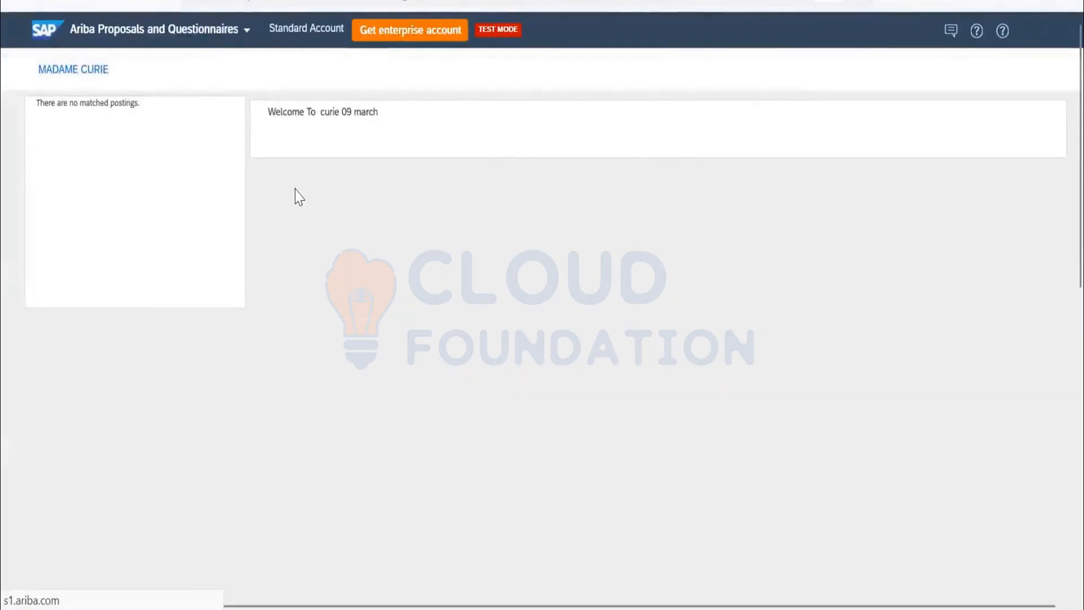
pyautogui.scroll(-1, 457, 254)
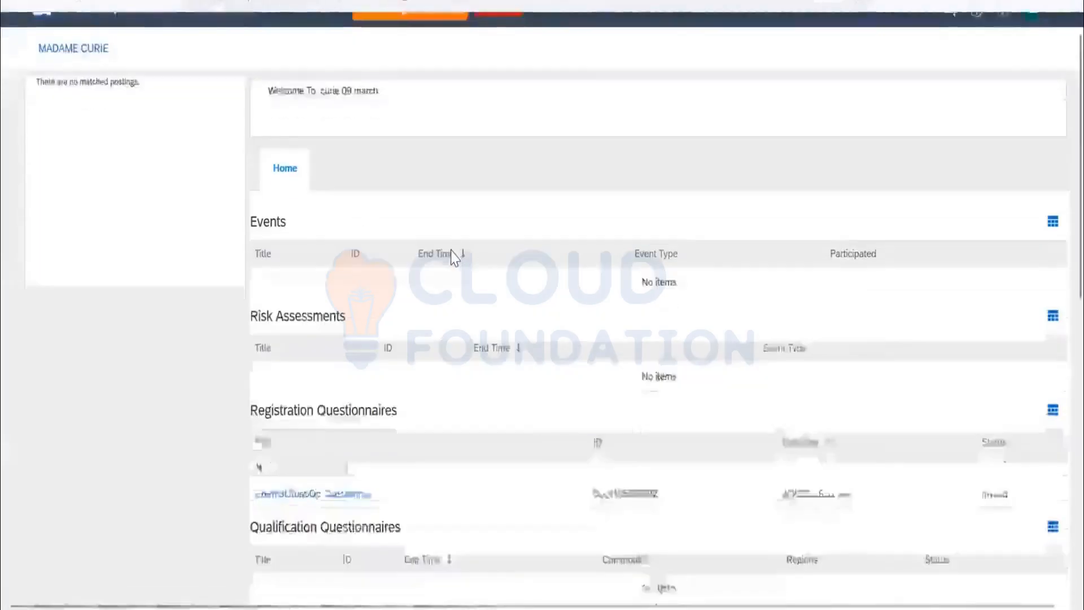
pyautogui.scroll(-3, 451, 257)
pyautogui.scroll(-3, 431, 254)
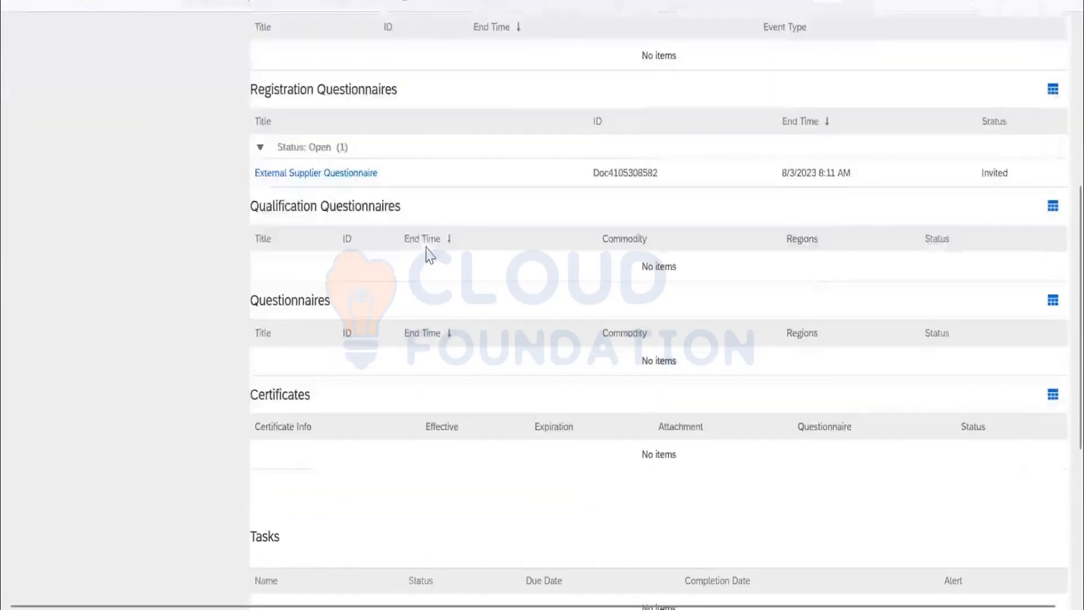
pyautogui.scroll(6, 195, 176)
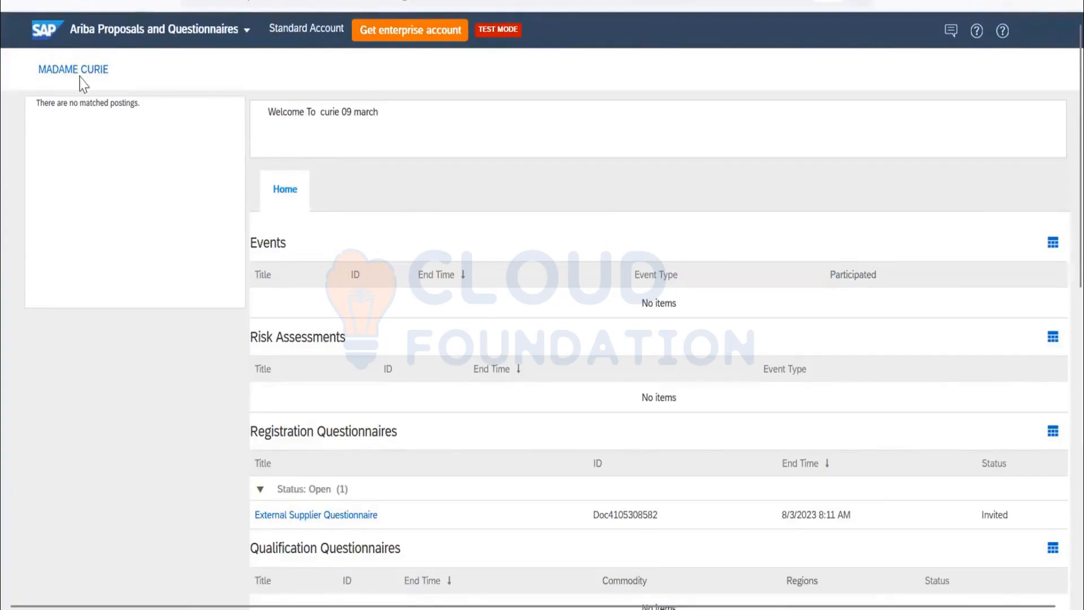
# Reload the dashboard's Home view and look through all of its sections once more.
pyautogui.click(294, 194)
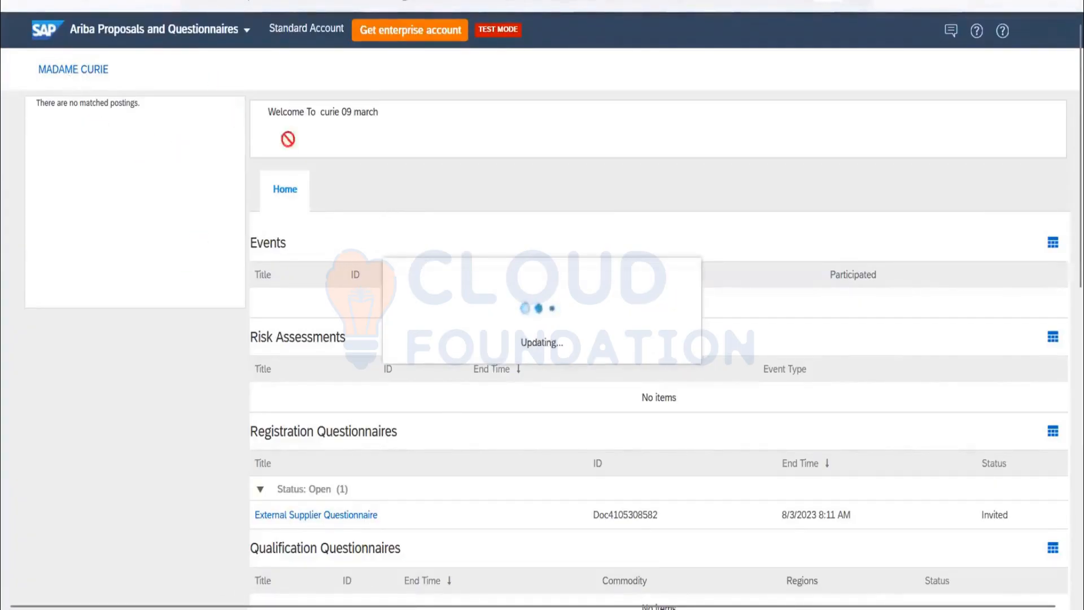
pyautogui.scroll(-3, 310, 198)
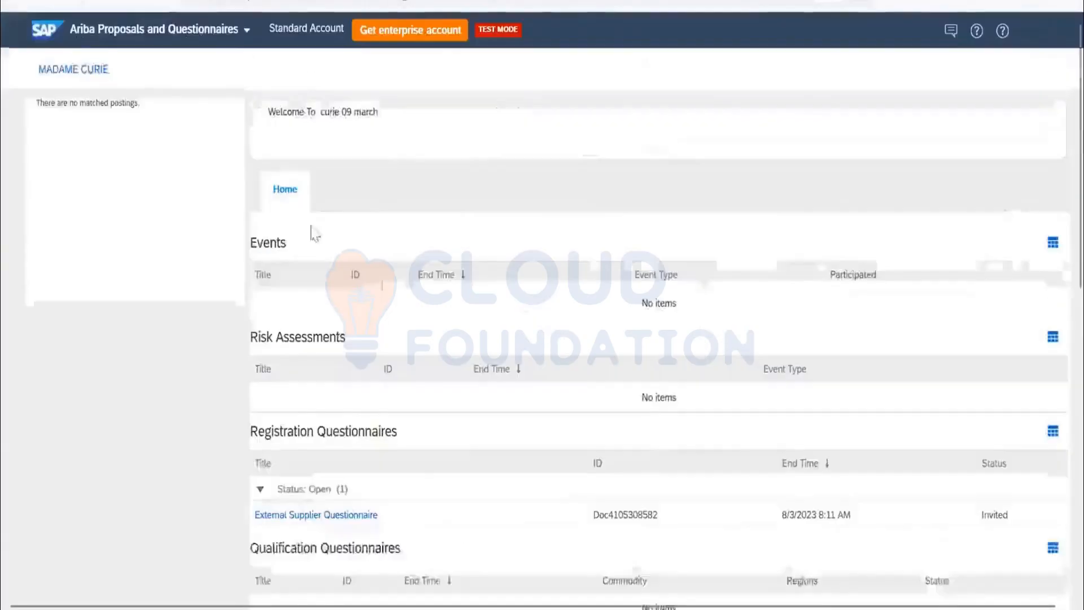
pyautogui.scroll(-7, 312, 232)
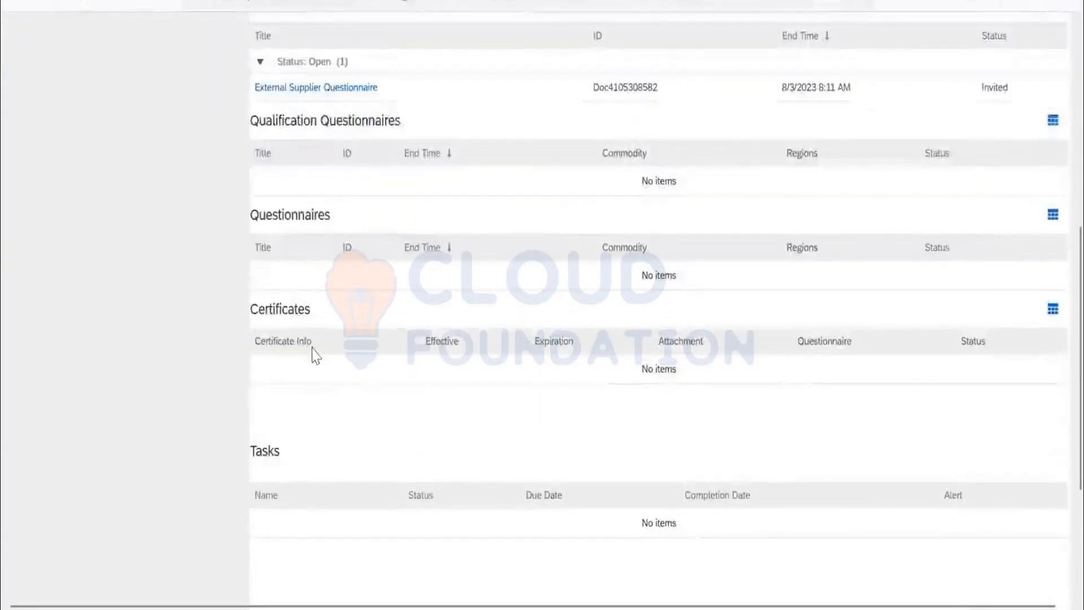
pyautogui.scroll(-3, 313, 351)
pyautogui.scroll(9, 404, 350)
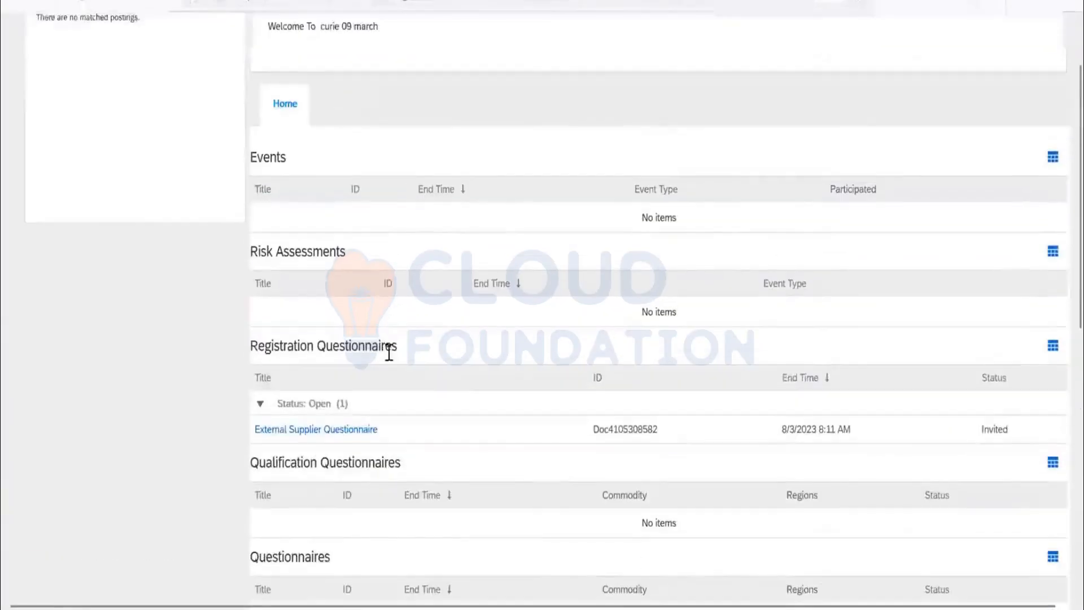
pyautogui.scroll(2, 375, 333)
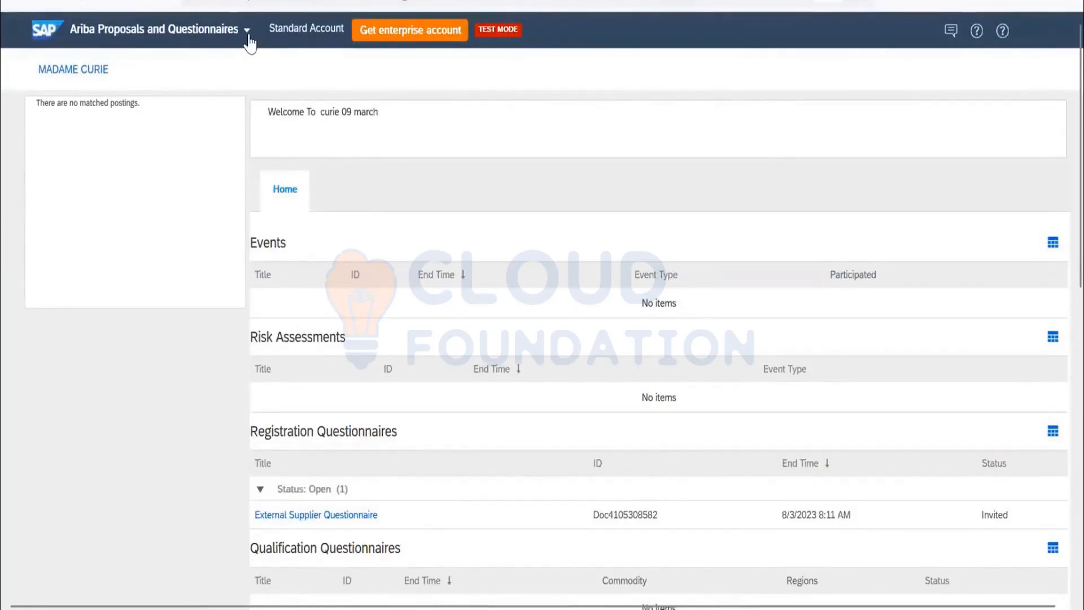
# Check which other Ariba applications are available, and highlight the registration questionnaire's open status and end time.
pyautogui.click(214, 33)
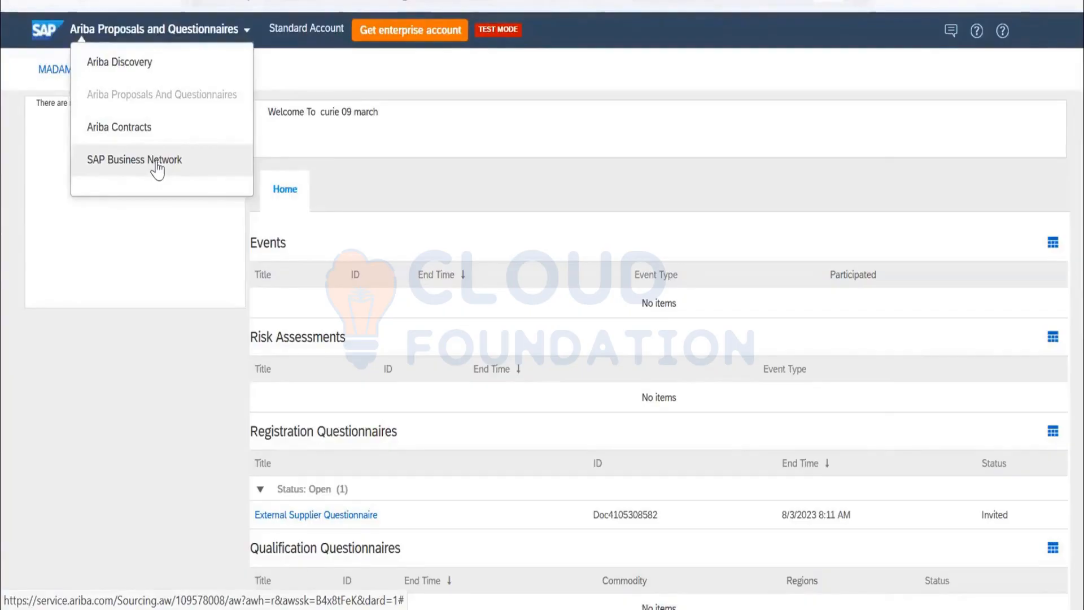
pyautogui.click(476, 128)
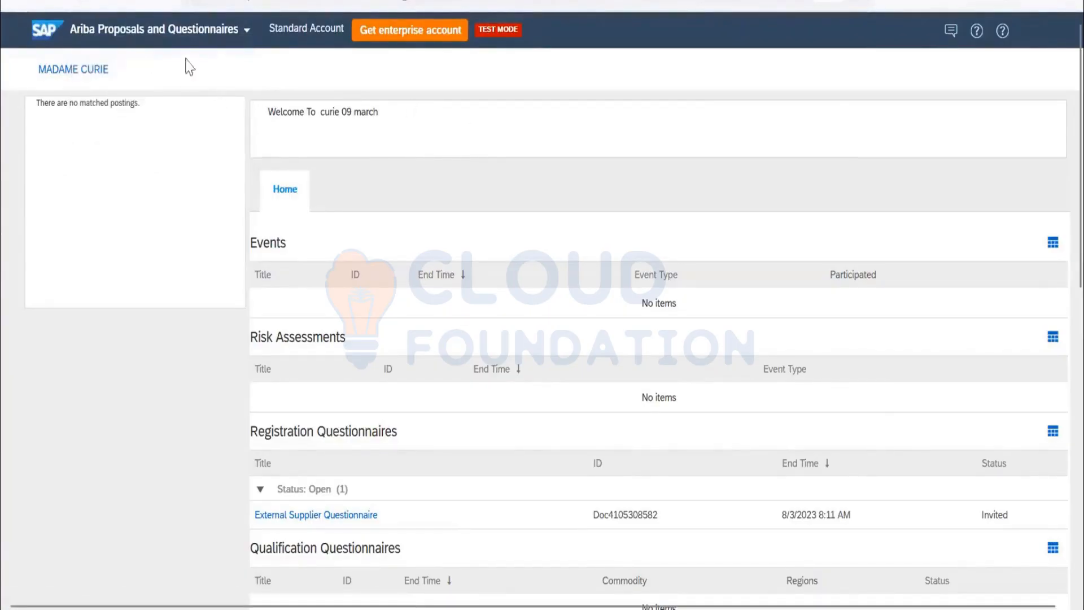
pyautogui.scroll(-2, 350, 434)
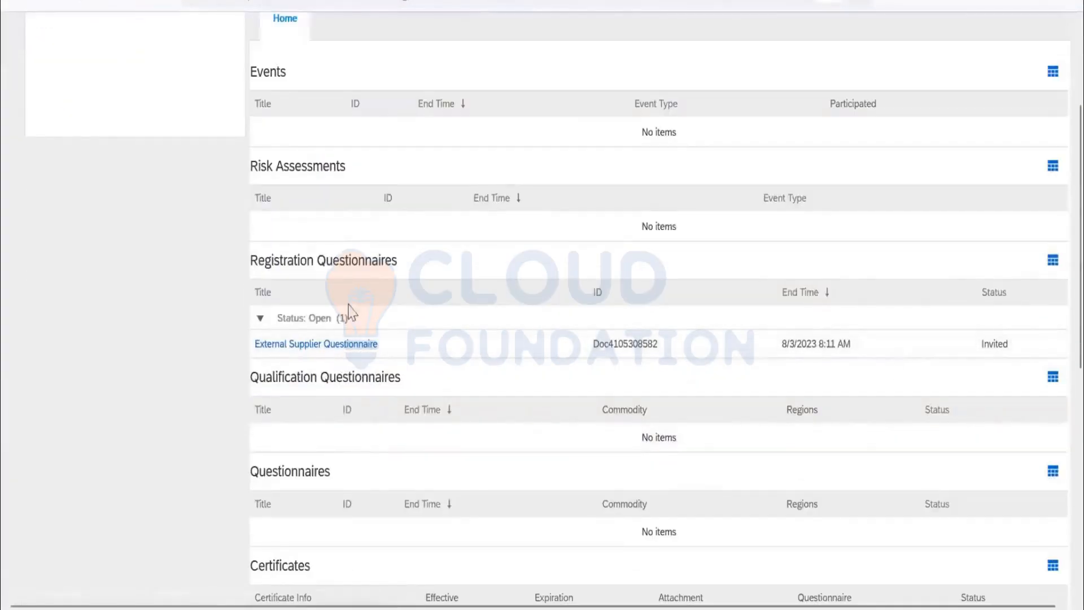
pyautogui.moveTo(309, 318); pyautogui.dragTo(356, 319)
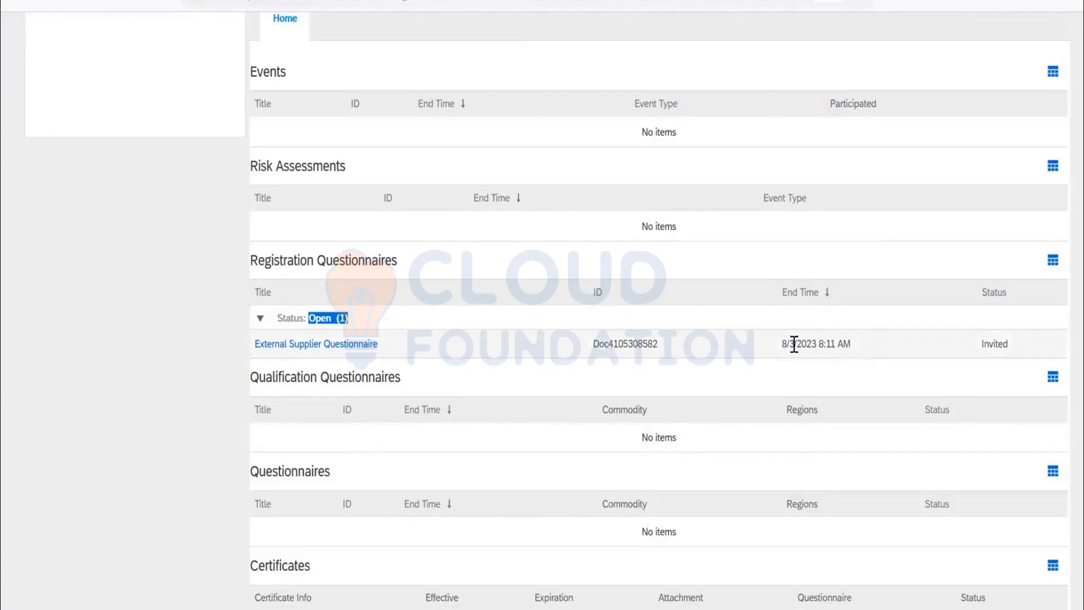
pyautogui.moveTo(854, 344); pyautogui.dragTo(769, 351)
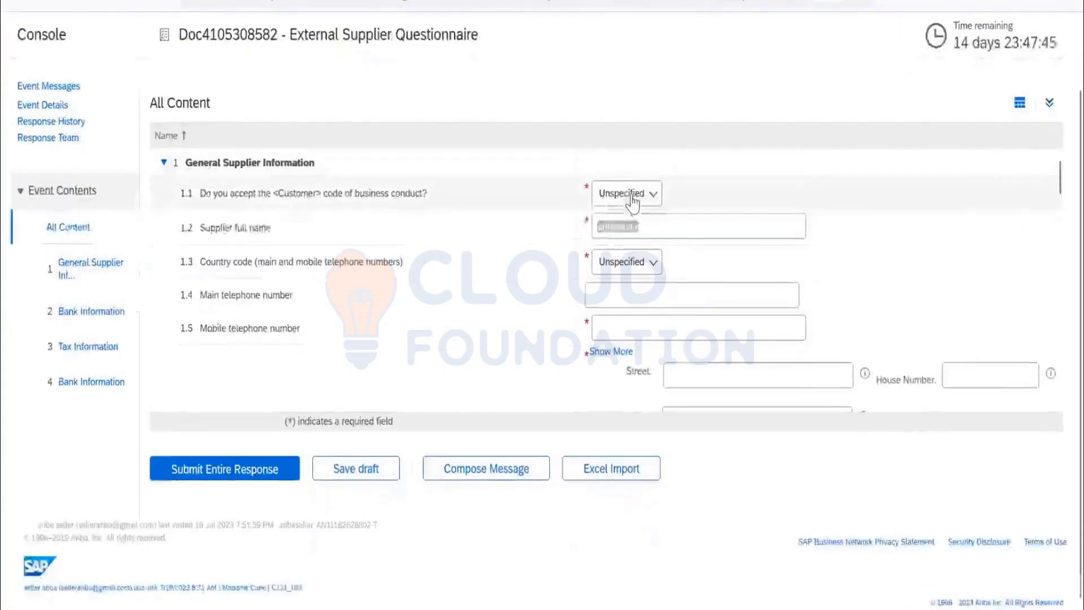
# In the External Supplier Questionnaire, answer Yes to accepting the code of business conduct and set the telephone country code to IN.
pyautogui.click(627, 195)
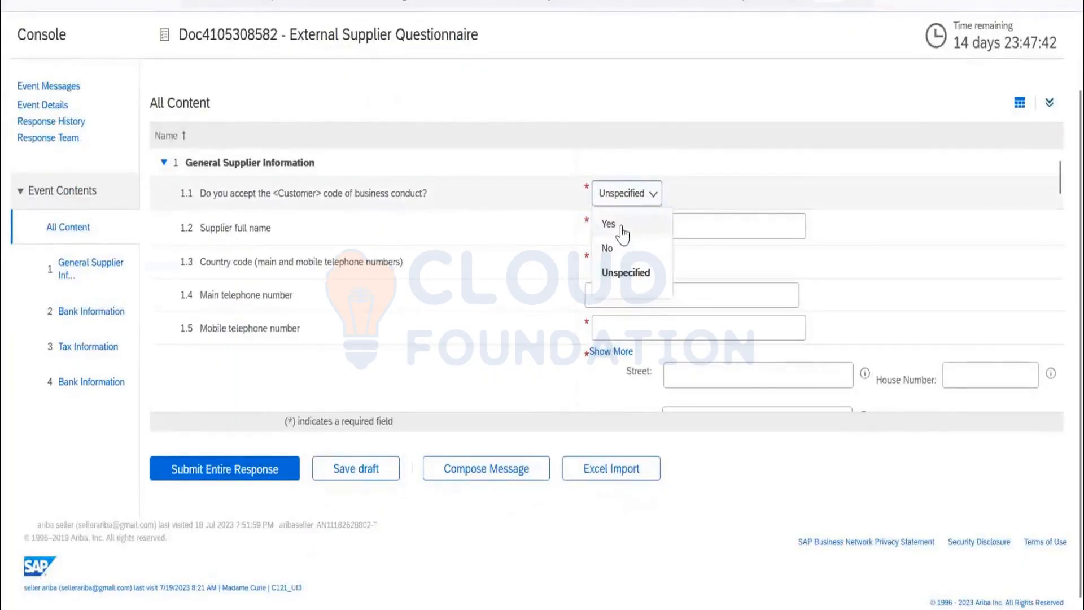
pyautogui.click(621, 225)
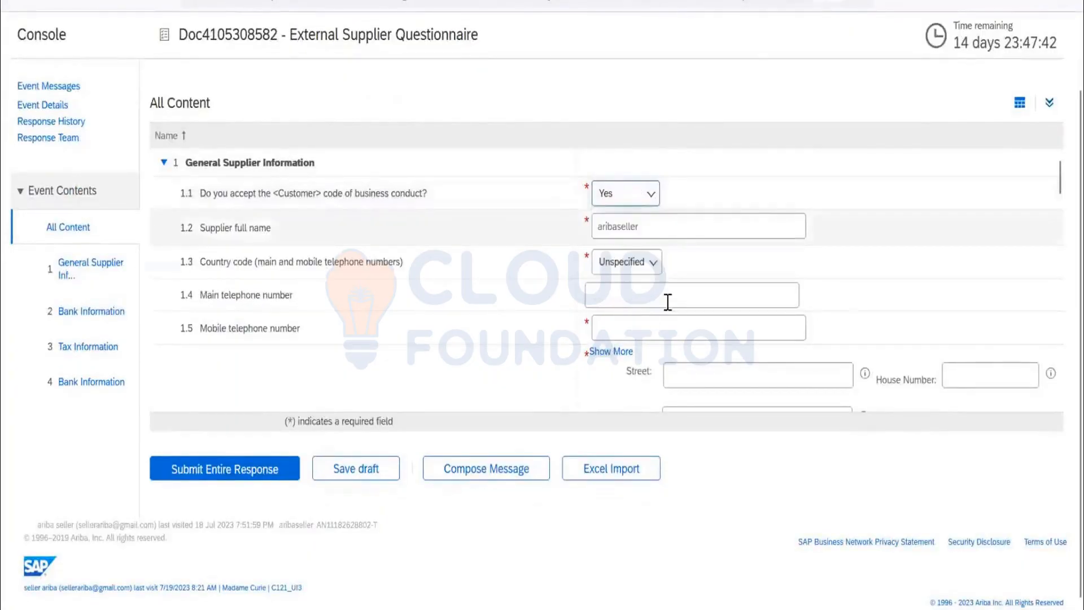
pyautogui.click(631, 270)
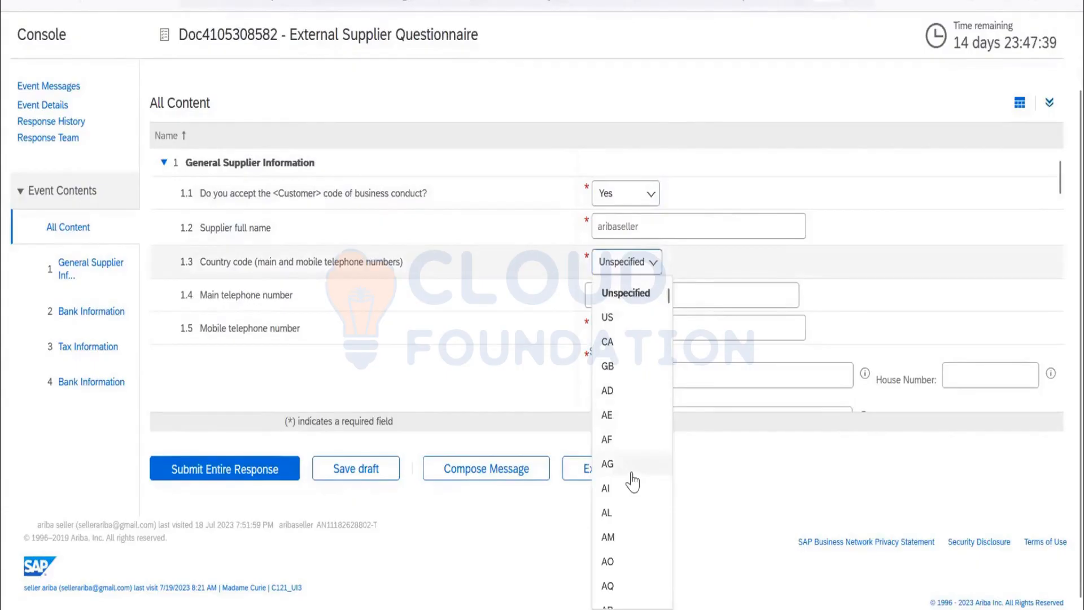
pyautogui.scroll(-5, 631, 479)
pyautogui.scroll(-10, 630, 480)
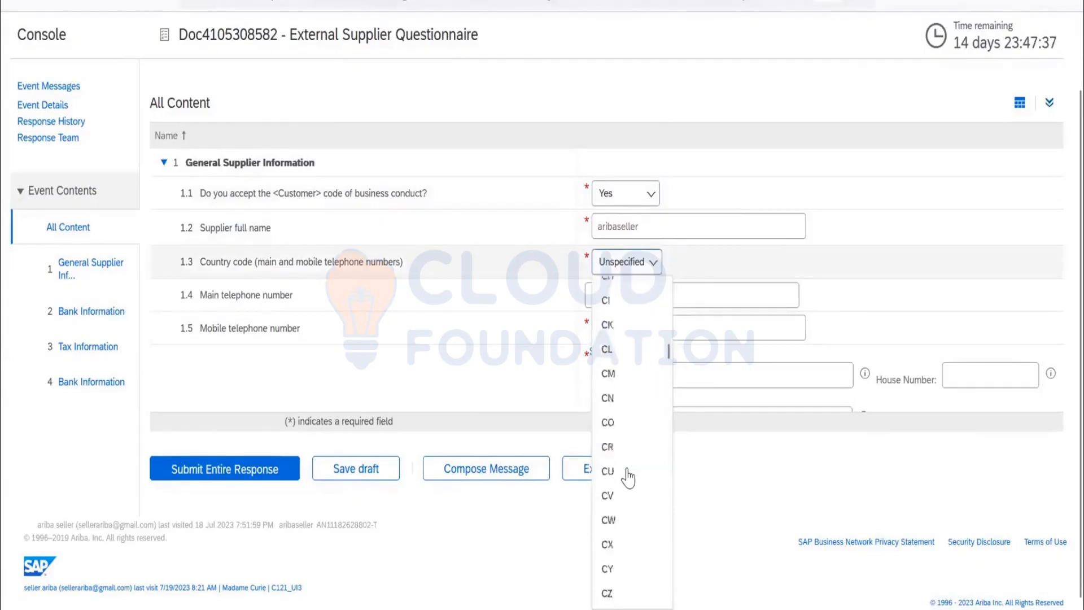
pyautogui.scroll(-8, 629, 473)
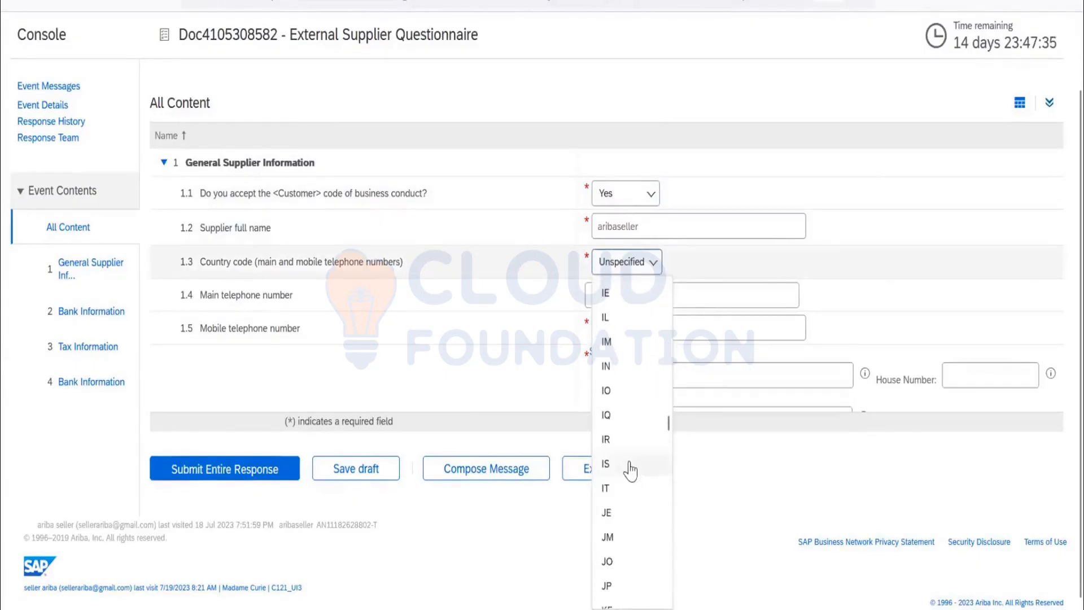
pyautogui.click(628, 367)
# Enter the supplier's mobile telephone number in question 1.5.
pyautogui.click(644, 323)
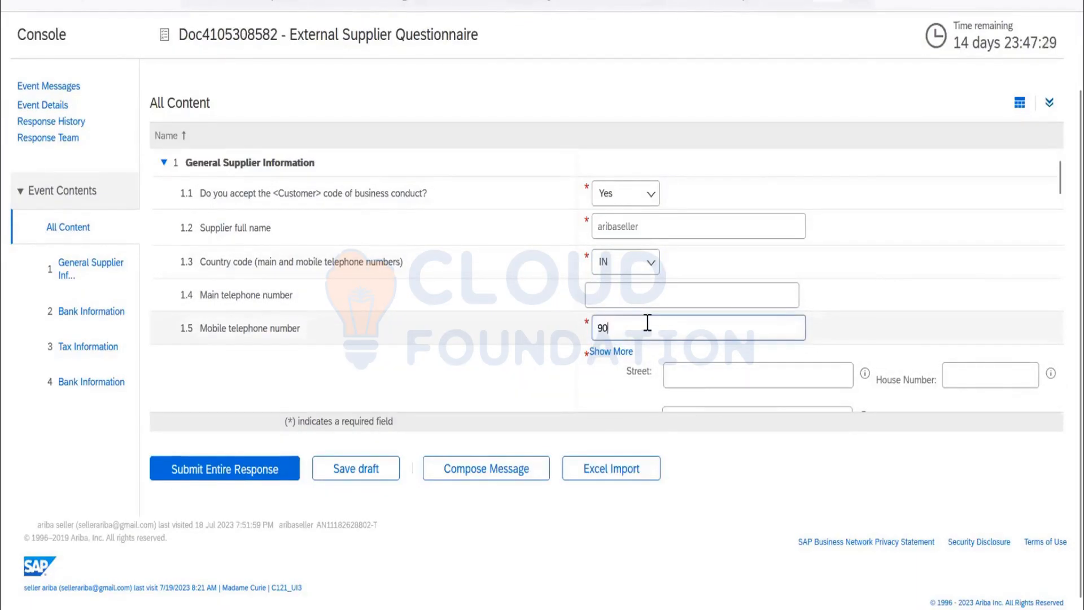
pyautogui.write('900009')
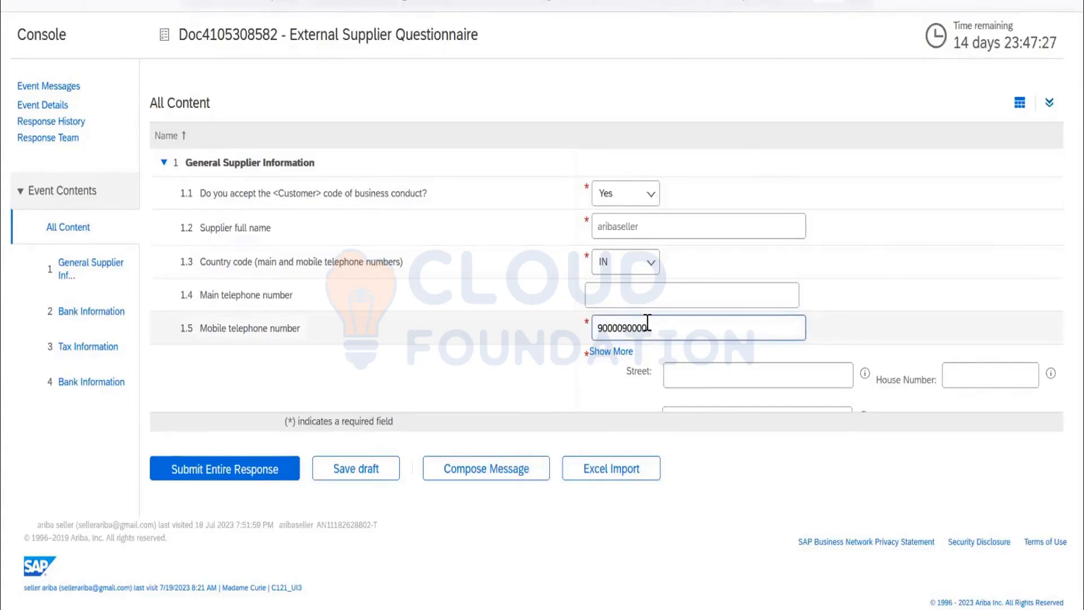
pyautogui.write('0000')
# Expand the main address in question 1.6 to show more fields, and look through them.
pyautogui.scroll(-3, 750, 245)
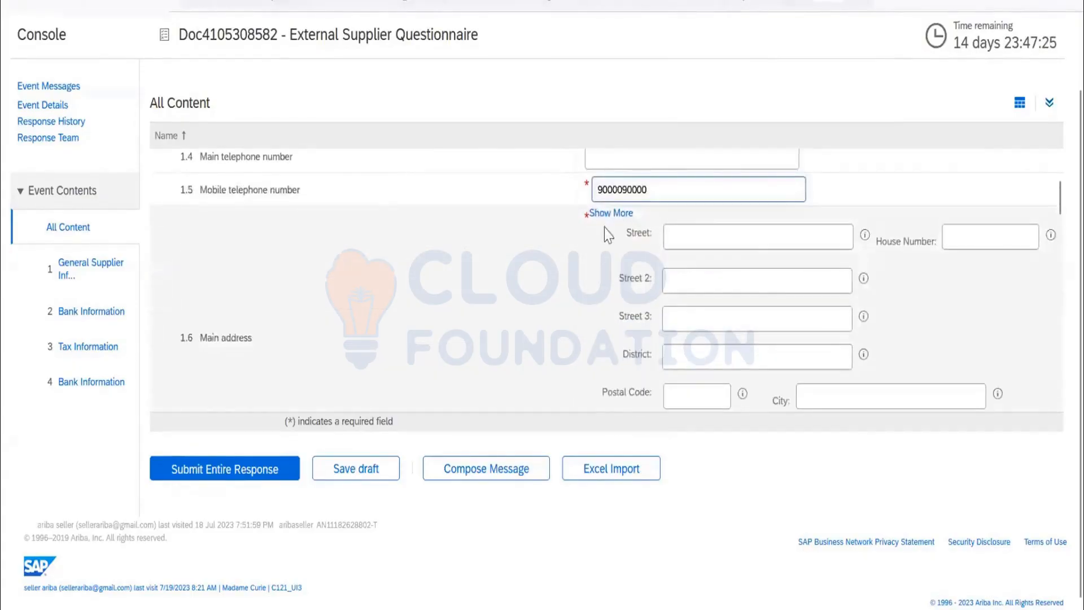
pyautogui.click(609, 216)
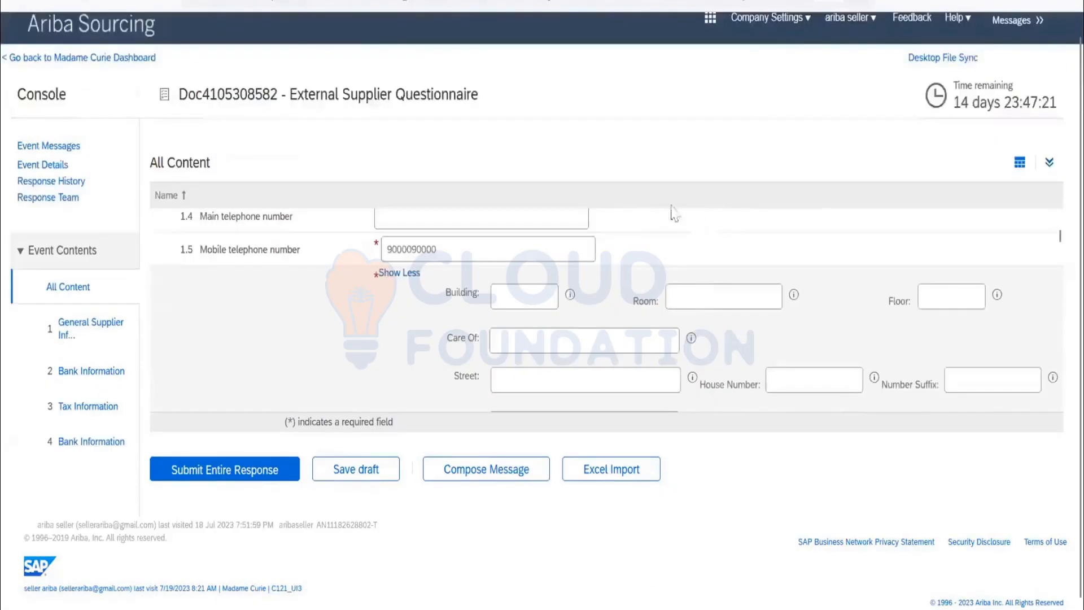
pyautogui.scroll(-3, 573, 285)
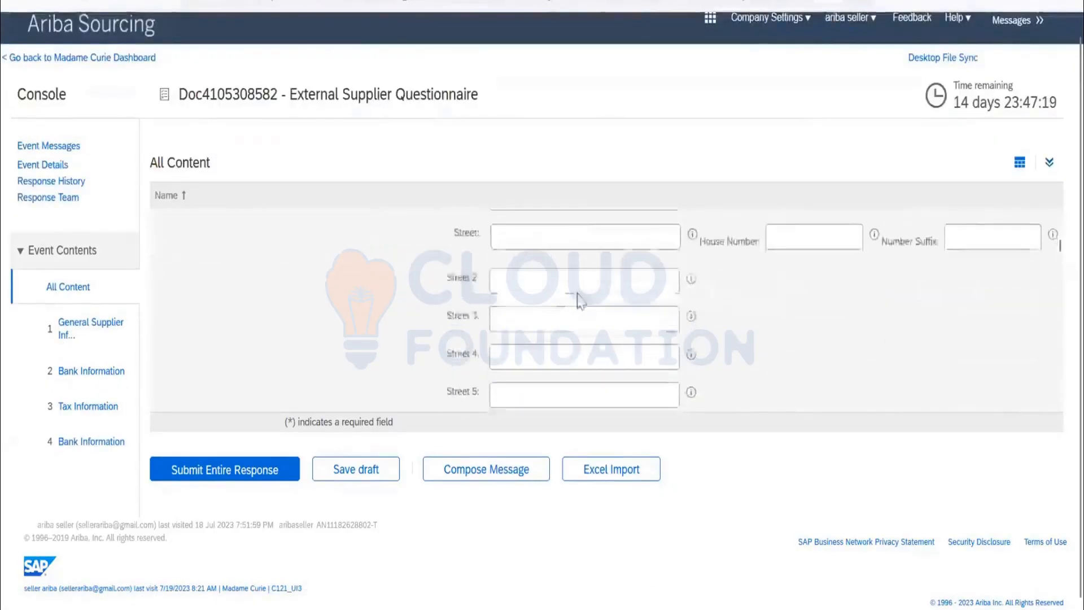
pyautogui.scroll(-5, 577, 299)
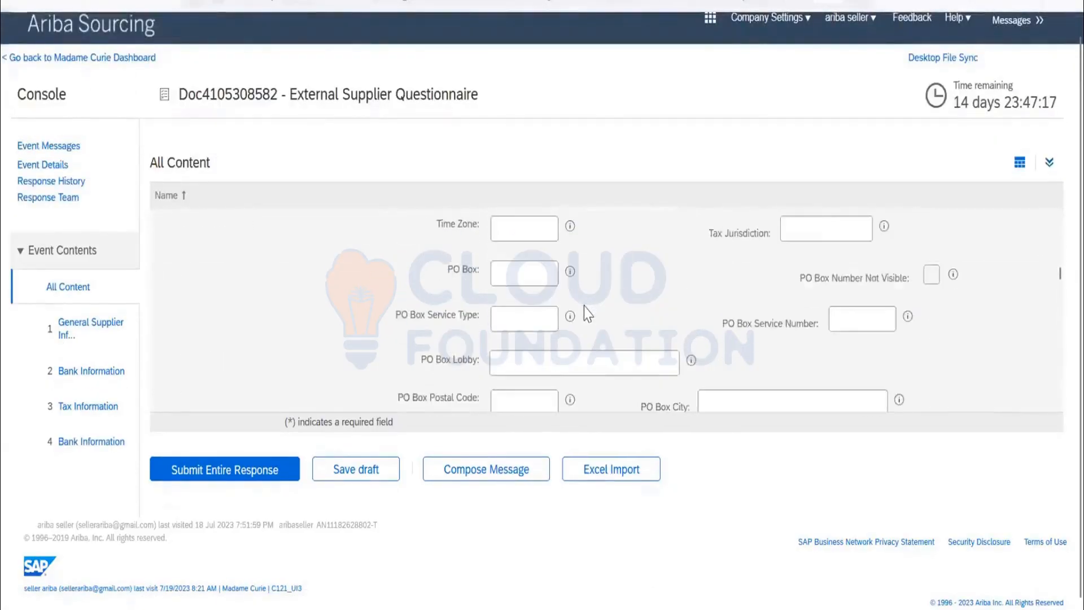
# Enter TEST.WW as the supplier's Internet homepage address in question 1.7.
pyautogui.scroll(-6, 583, 307)
pyautogui.scroll(3, 580, 307)
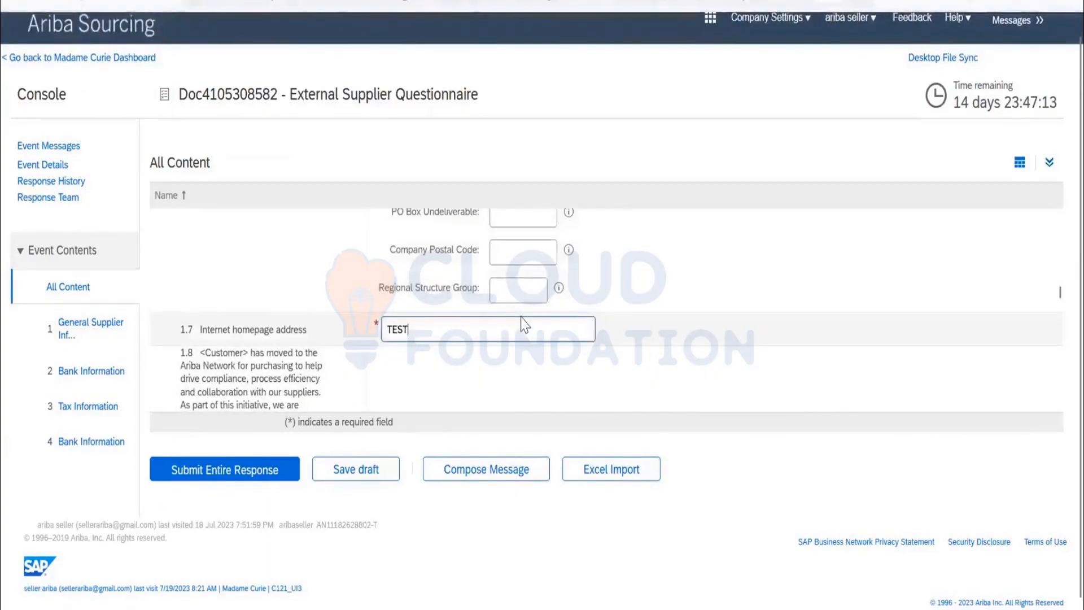
pyautogui.write('W')
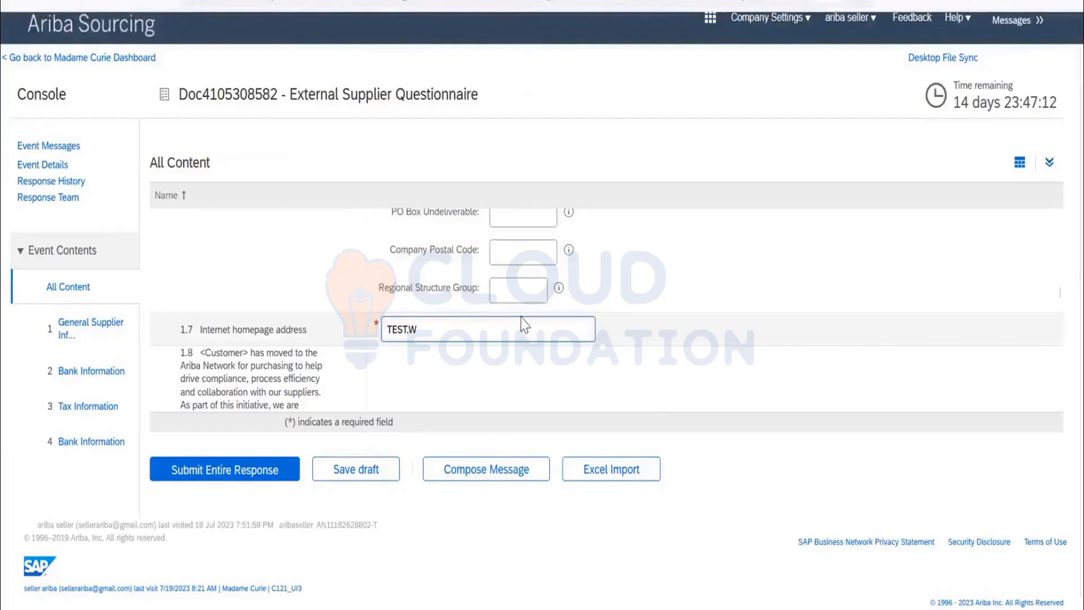
pyautogui.write('W')
# Answer Yes to question 1.9 on exchanging documents electronically and to question 1.10 on providing electronic catalog content.
pyautogui.scroll(-3, 536, 279)
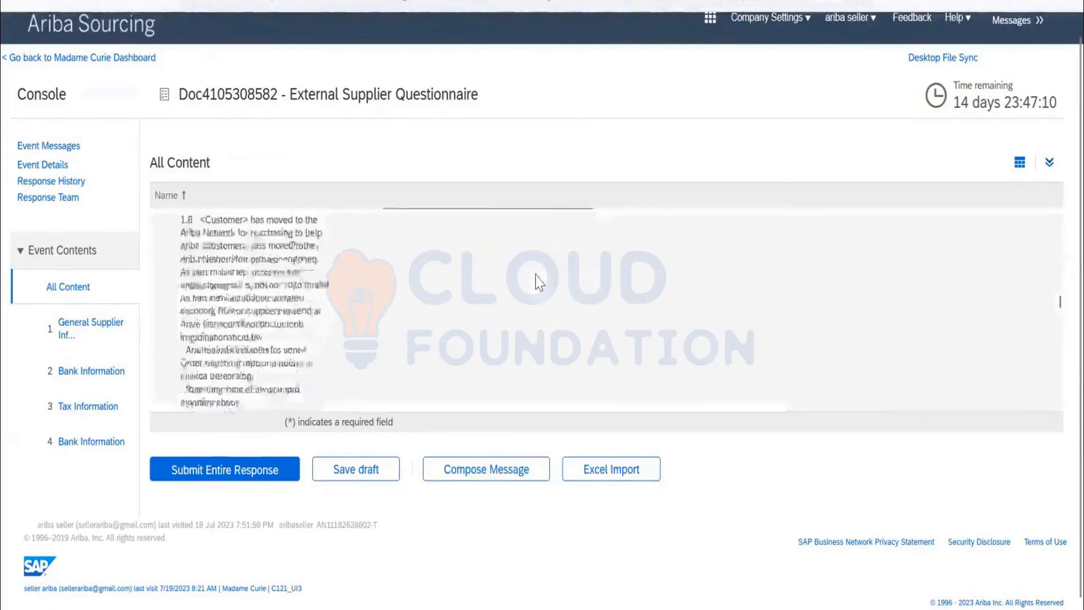
pyautogui.scroll(-3, 536, 279)
pyautogui.scroll(2, 429, 361)
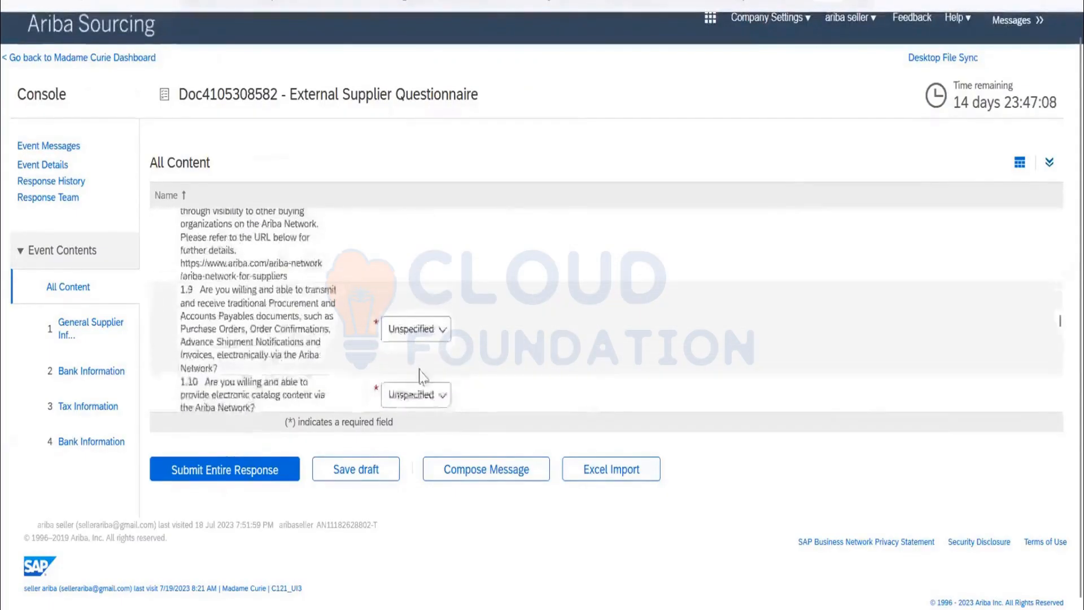
pyautogui.click(416, 329)
pyautogui.click(403, 356)
pyautogui.click(418, 396)
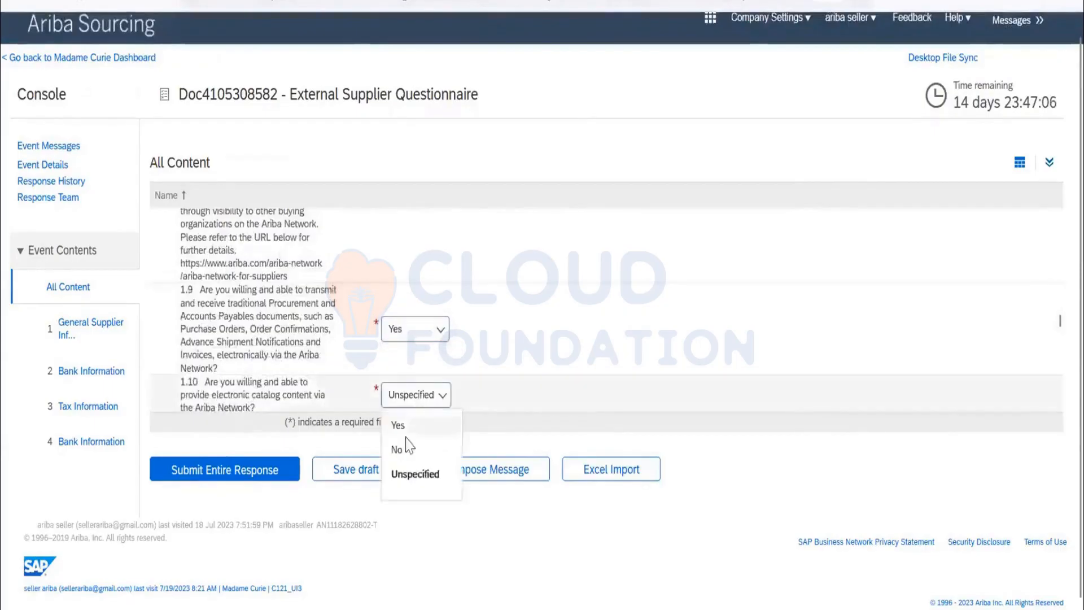
pyautogui.click(405, 435)
# Answer No to question 1.11 on transacting with Recipient Created Tax Invoices.
pyautogui.scroll(-3, 430, 235)
pyautogui.click(416, 226)
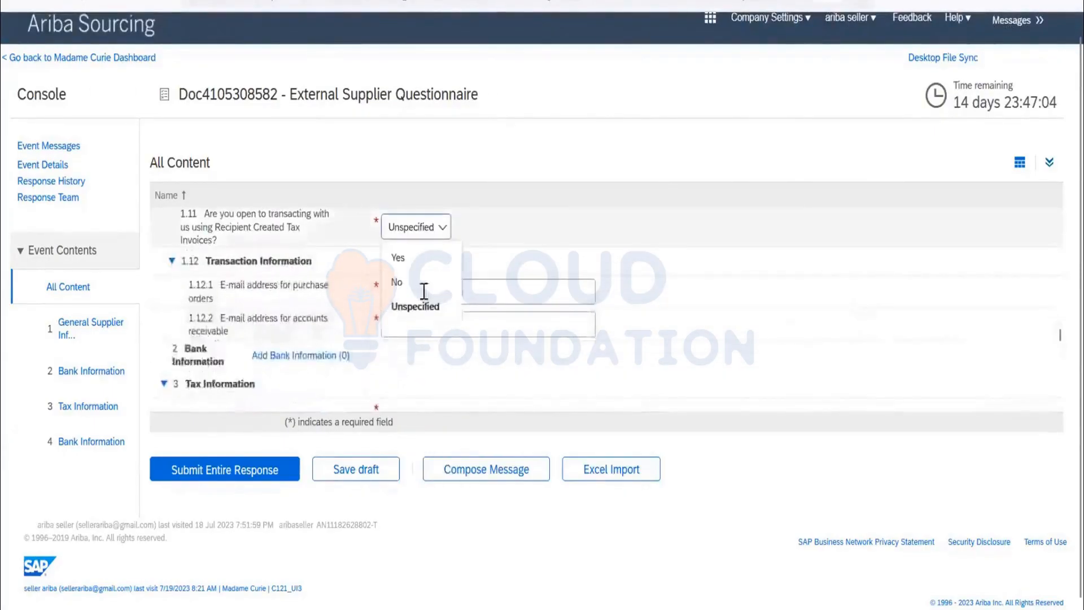
pyautogui.click(418, 283)
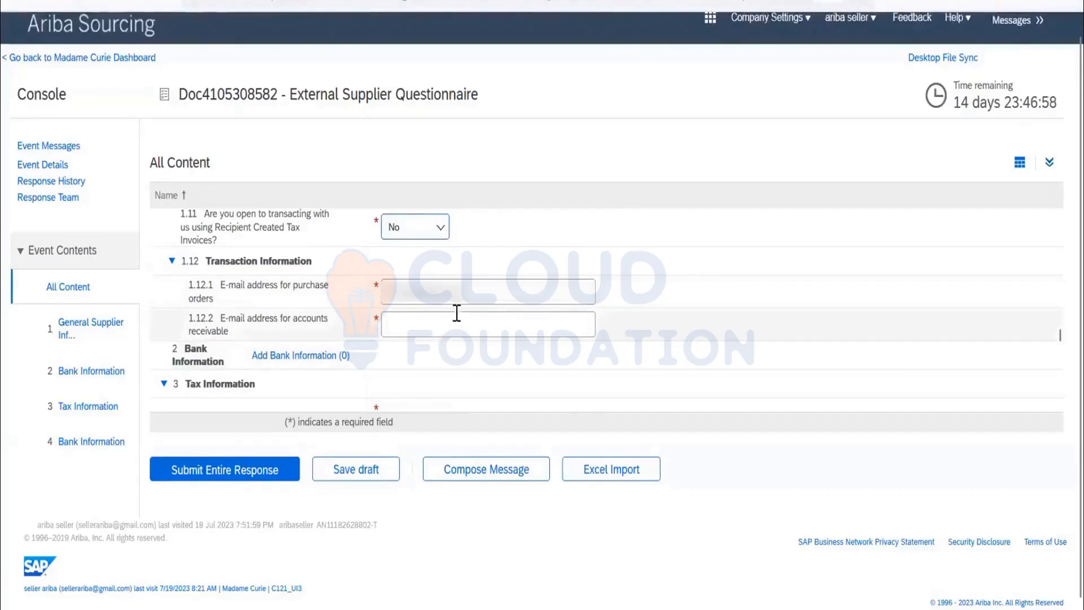
# Fill in the e-mail addresses for purchase orders and accounts receivable in questions 1.12.1 and 1.12.2, using the same address for both.
pyautogui.moveTo(483, 296); pyautogui.dragTo(258, 300)
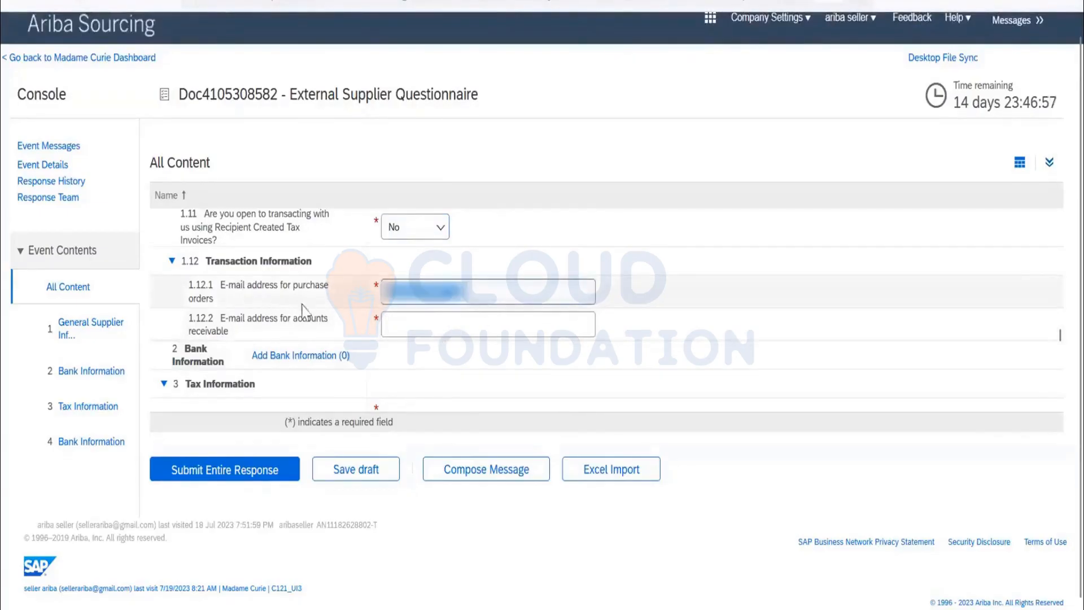
pyautogui.press('BackSpace')
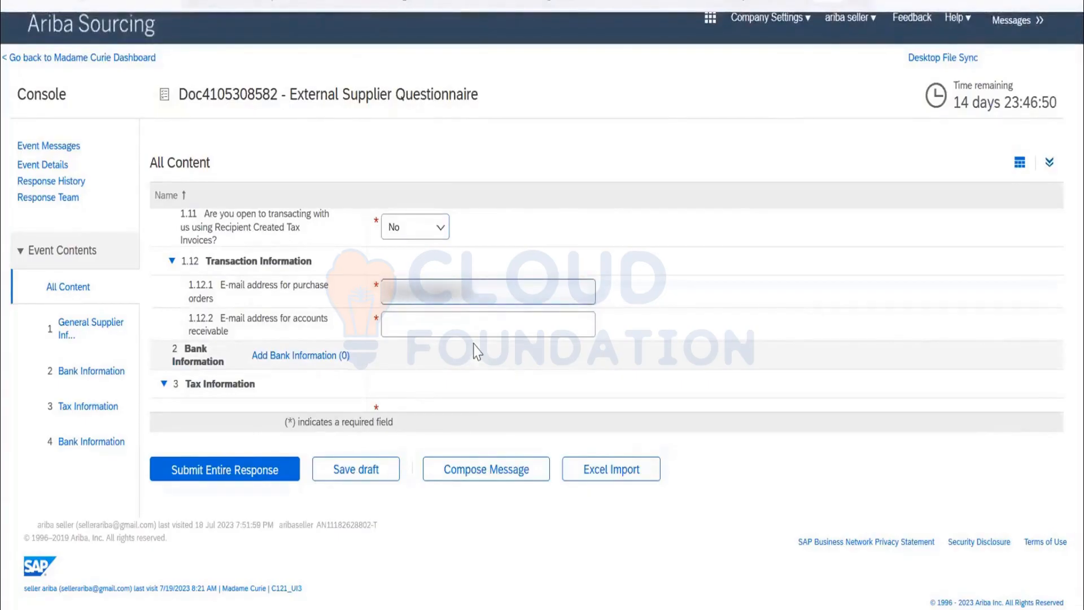
pyautogui.hotkey('ctrl', 'a')
pyautogui.click(472, 337)
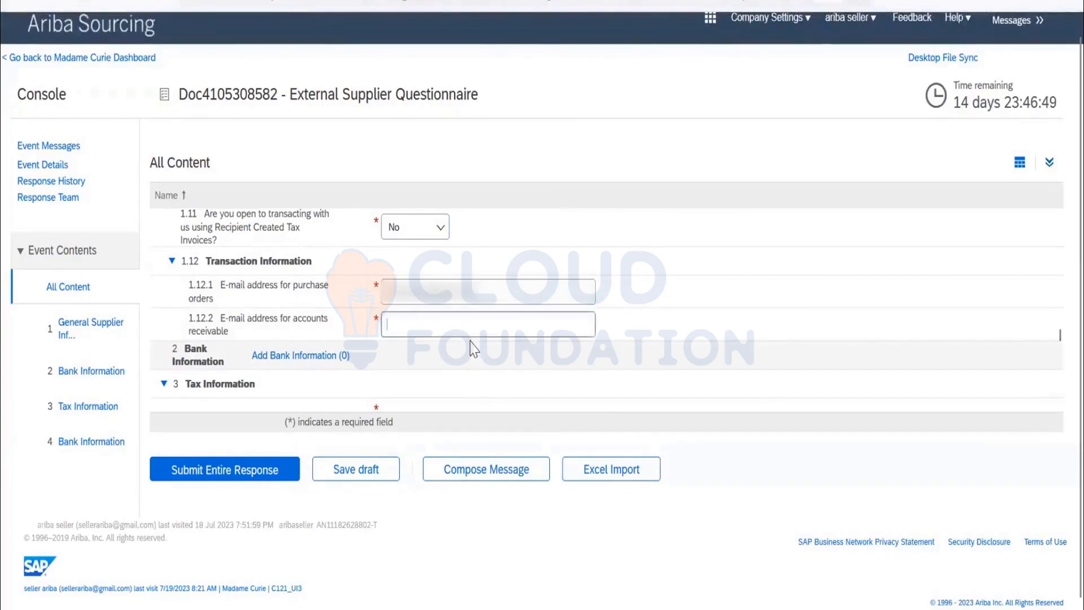
pyautogui.hotkey('ctrl', 'v')
# Set the Country/Region of the tax numbers in question 3.1 to India (IN).
pyautogui.scroll(-3, 496, 324)
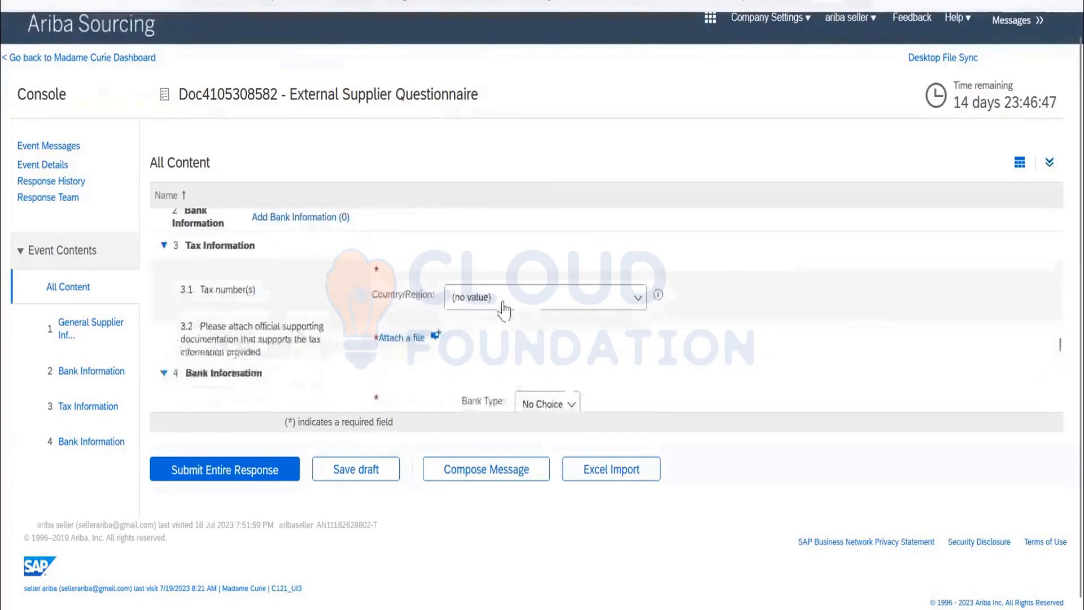
pyautogui.click(500, 305)
pyautogui.scroll(-1, 515, 427)
pyautogui.scroll(-15, 515, 428)
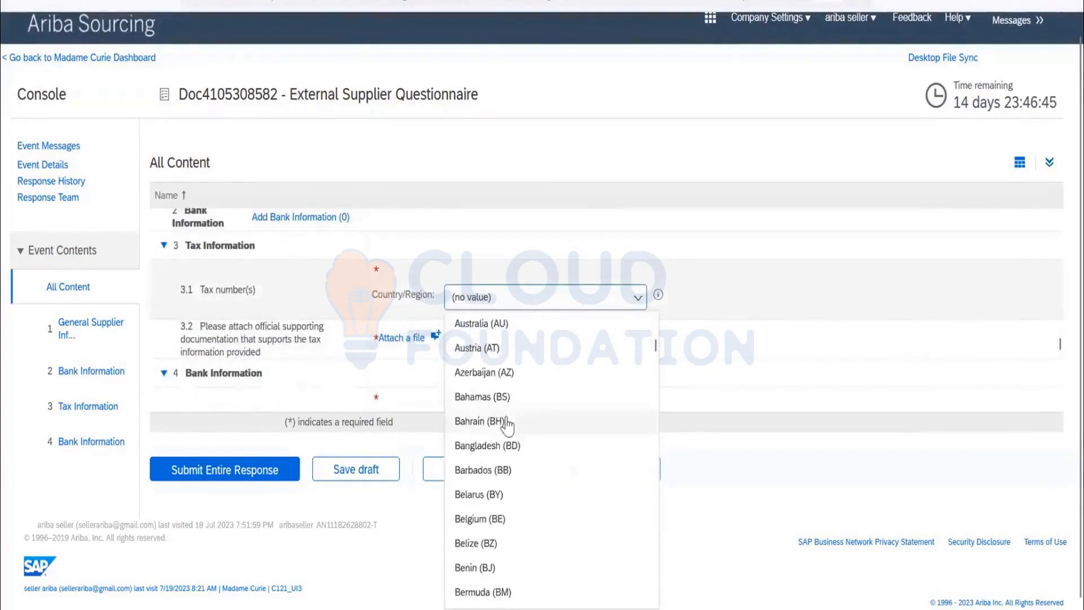
pyautogui.scroll(-13, 515, 460)
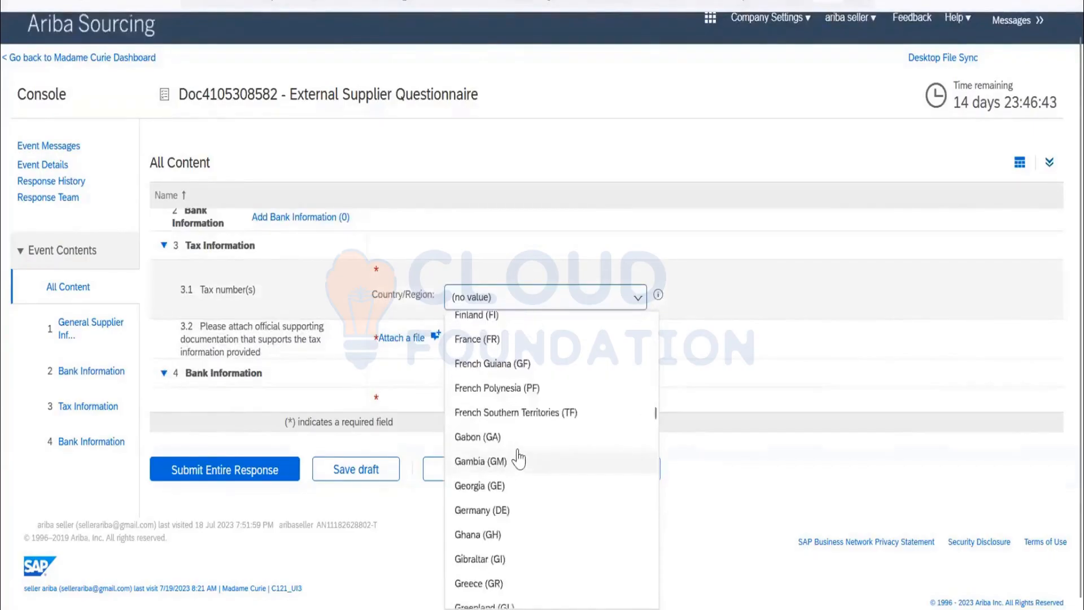
pyautogui.click(497, 421)
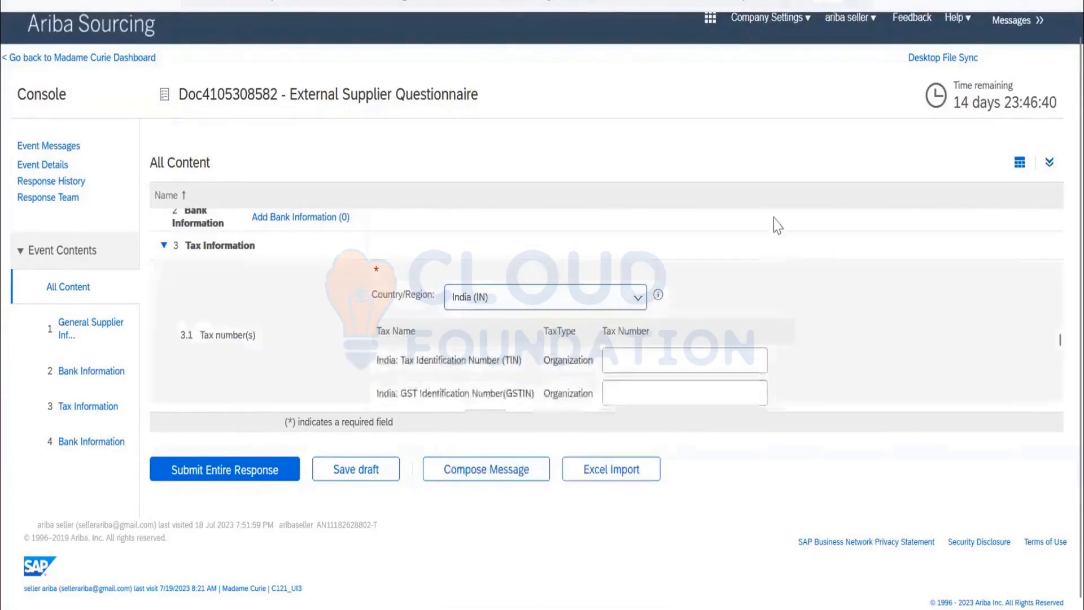
# Set the Bank Type in the Bank Information section to Domestic.
pyautogui.scroll(-3, 782, 254)
pyautogui.scroll(1, 801, 270)
pyautogui.scroll(-2, 782, 275)
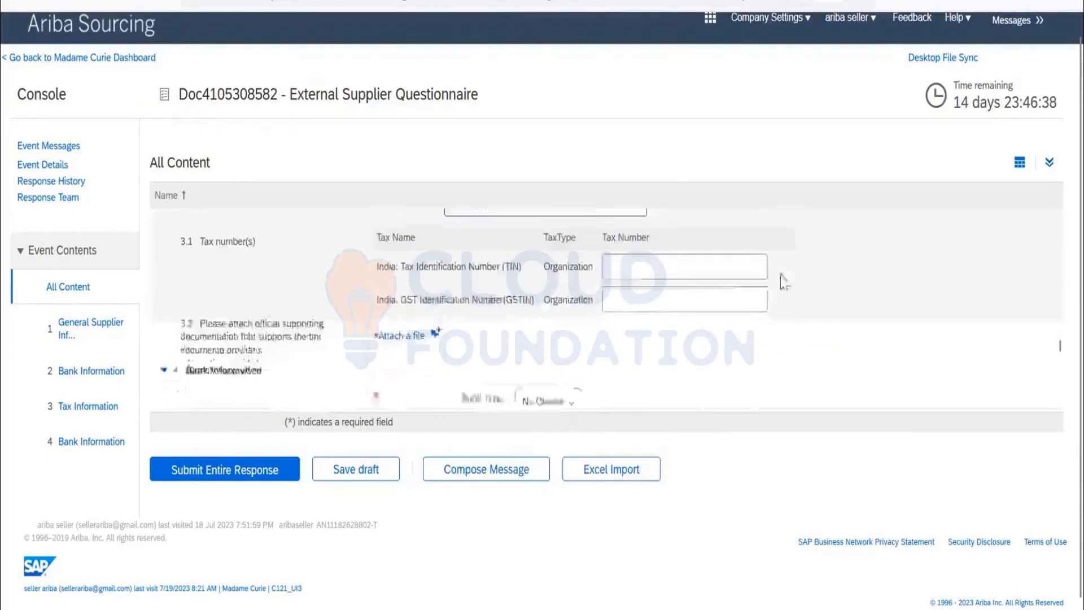
pyautogui.click(556, 300)
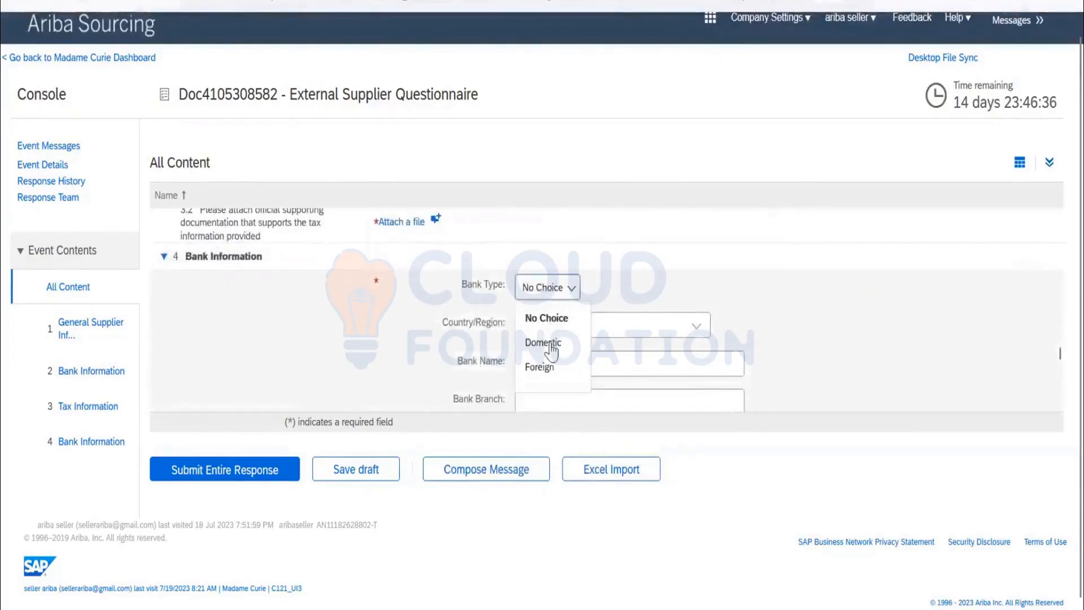
pyautogui.click(555, 351)
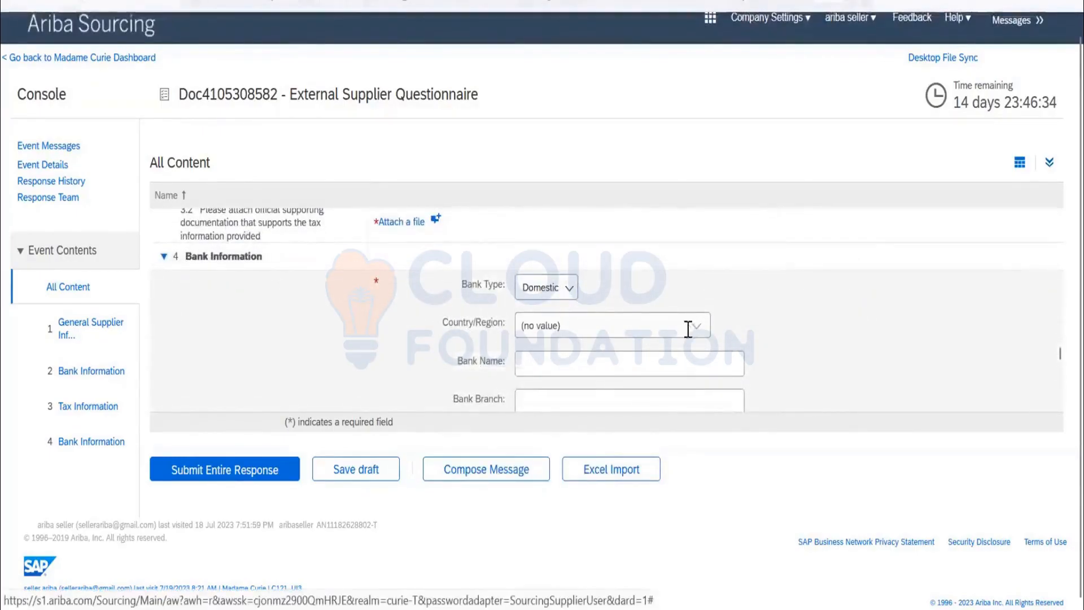
pyautogui.click(687, 329)
pyautogui.click(782, 314)
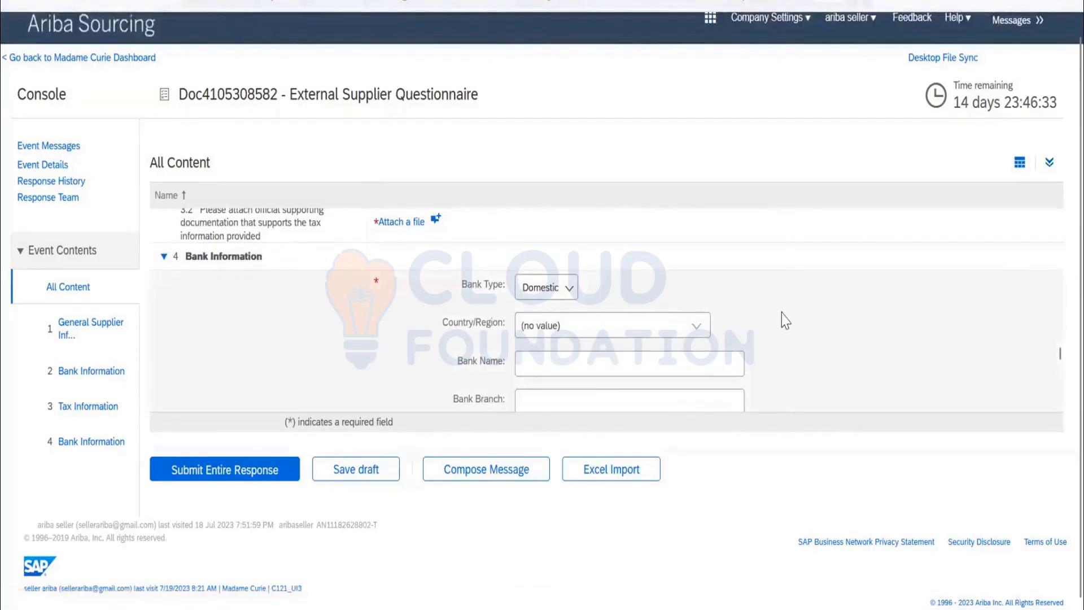
# Answer Yes to question 4.2 on the supplier having a bank statement, and try to submit the entire response.
pyautogui.scroll(-7, 777, 309)
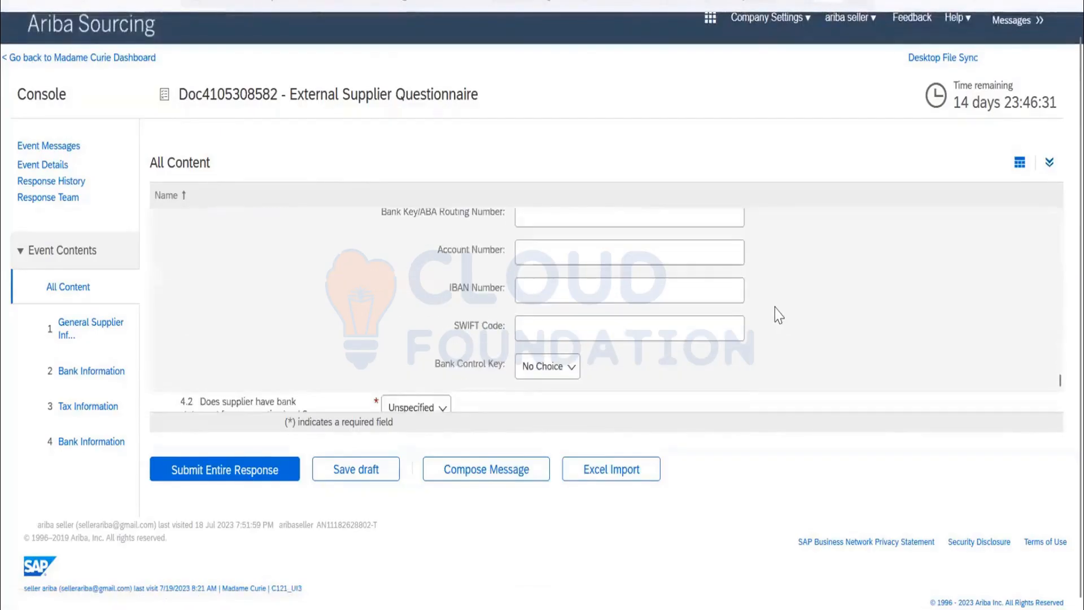
pyautogui.scroll(-1, 488, 350)
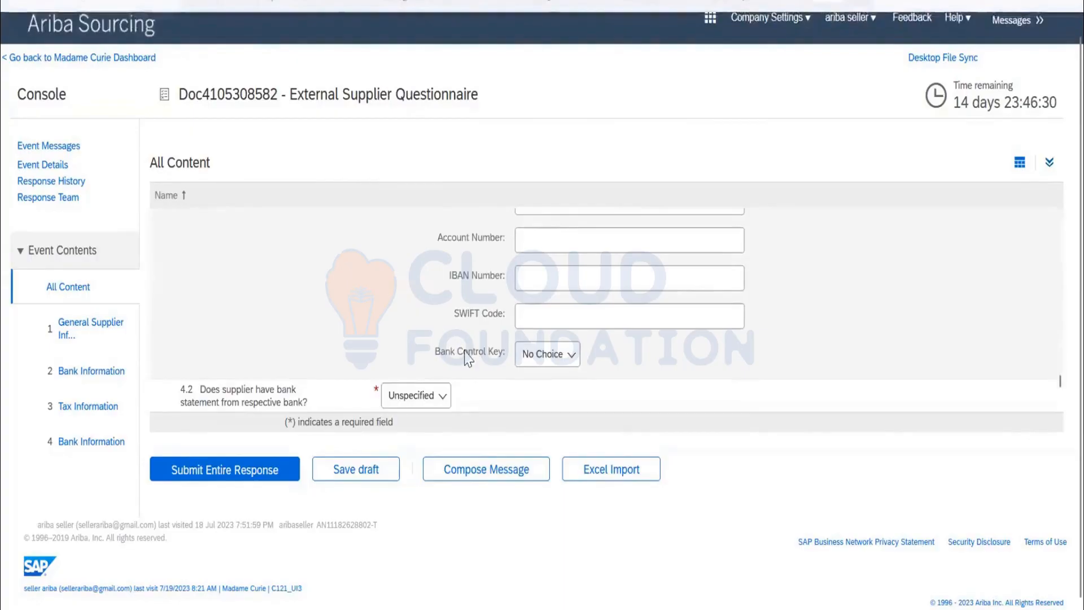
pyautogui.click(416, 395)
pyautogui.click(429, 423)
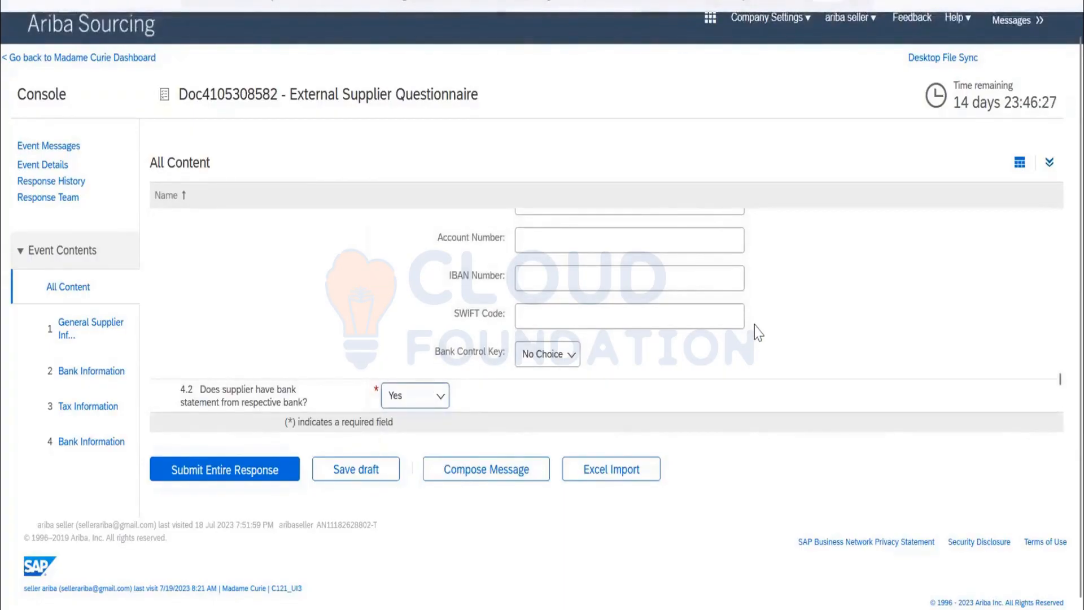
pyautogui.click(234, 467)
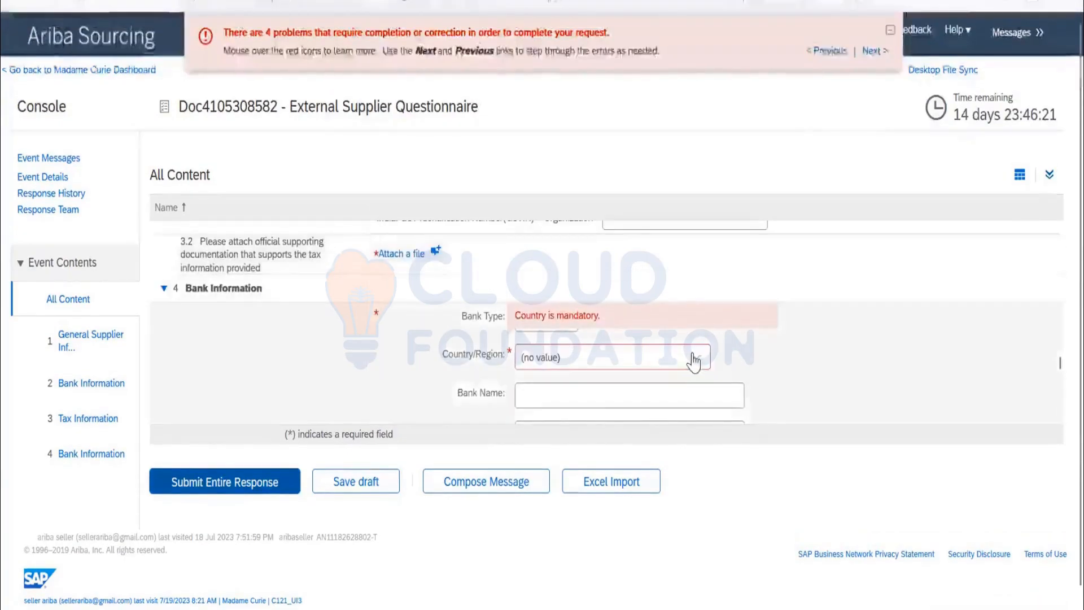
# Set the bank's Country/Region in the Bank Information section to Angola.
pyautogui.click(695, 364)
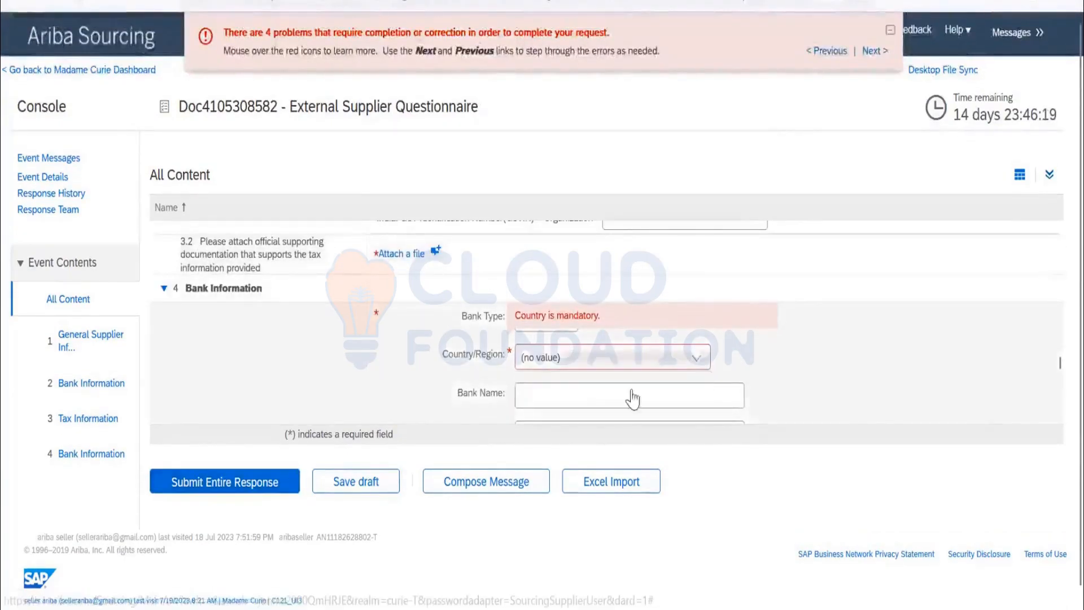
pyautogui.click(631, 385)
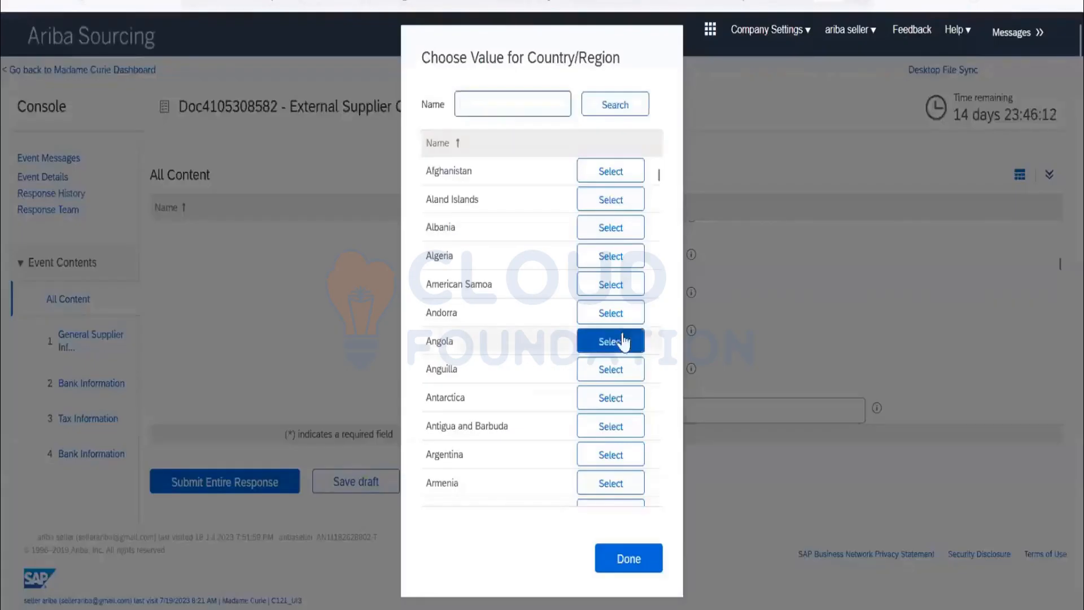
pyautogui.click(615, 342)
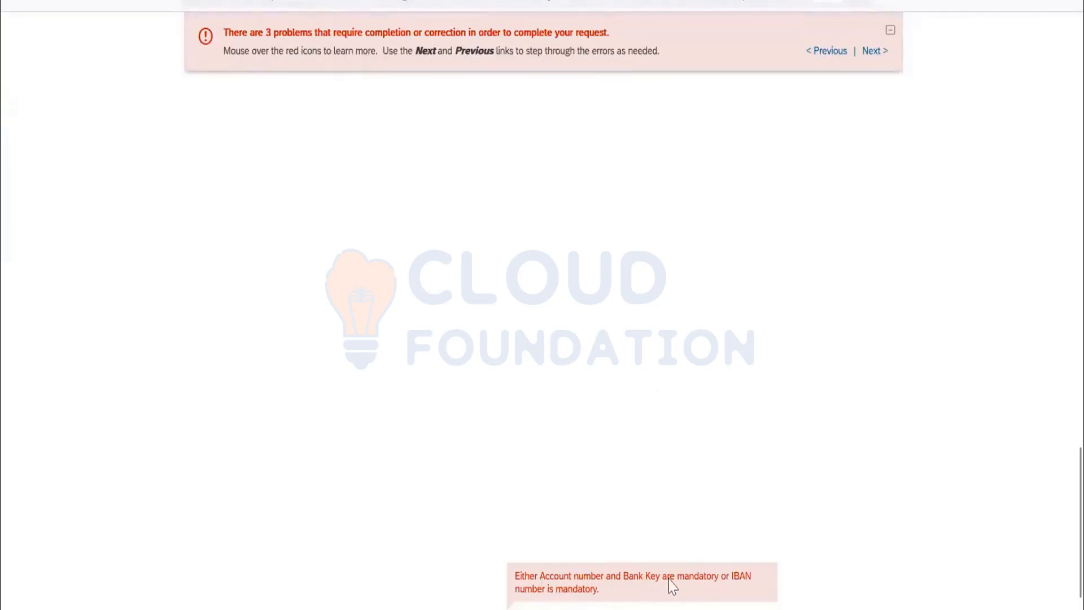
# Look through the questionnaire from General Supplier Information to Bank Information for fields that still need completion or correction.
pyautogui.scroll(20, 543, 386)
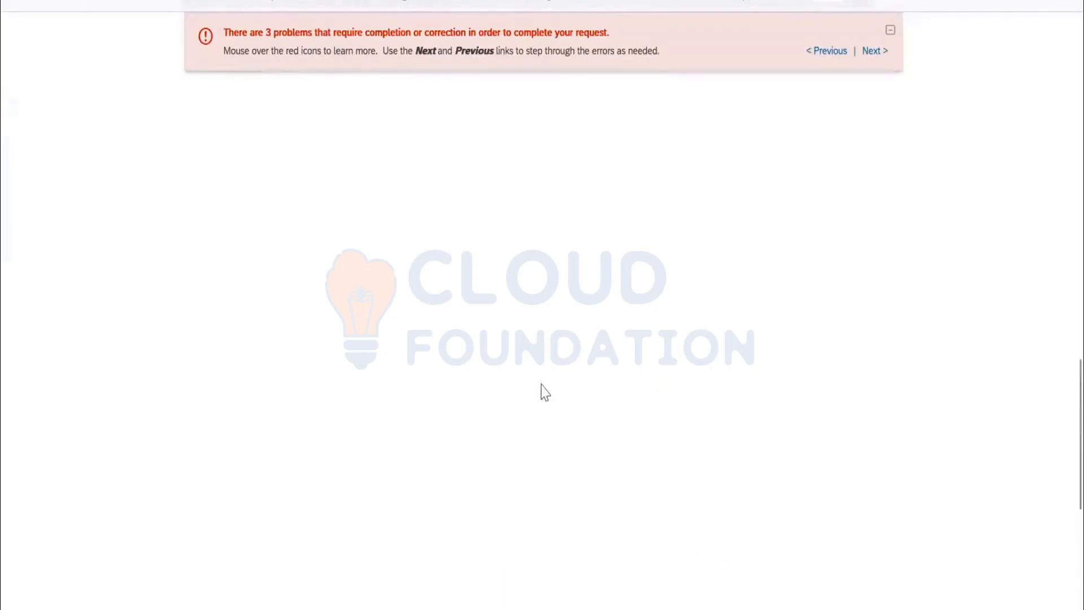
pyautogui.scroll(5, 611, 345)
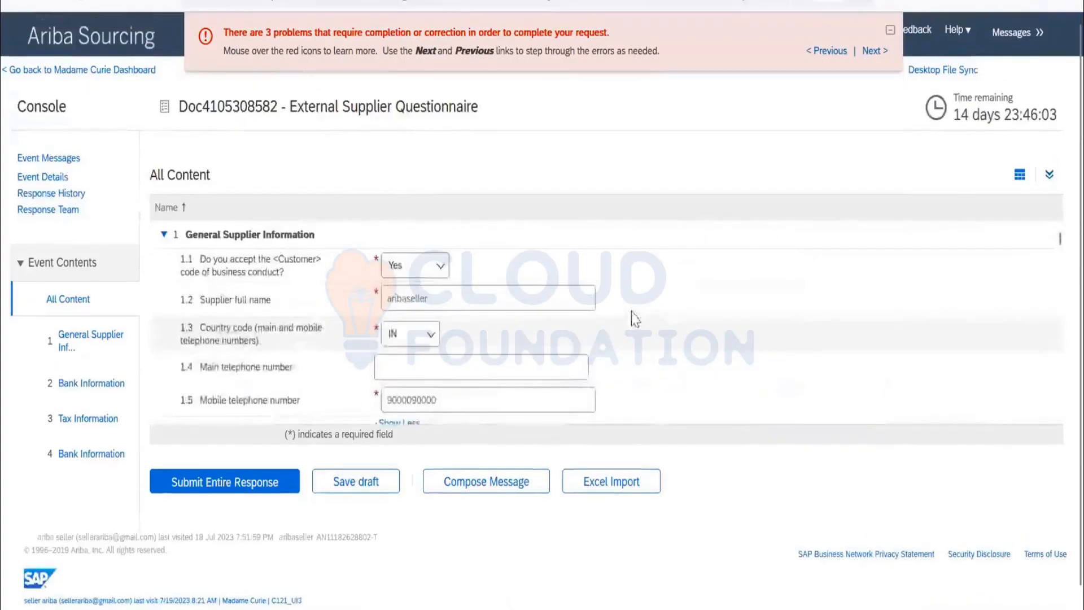
pyautogui.scroll(-5, 632, 308)
pyautogui.scroll(-6, 633, 311)
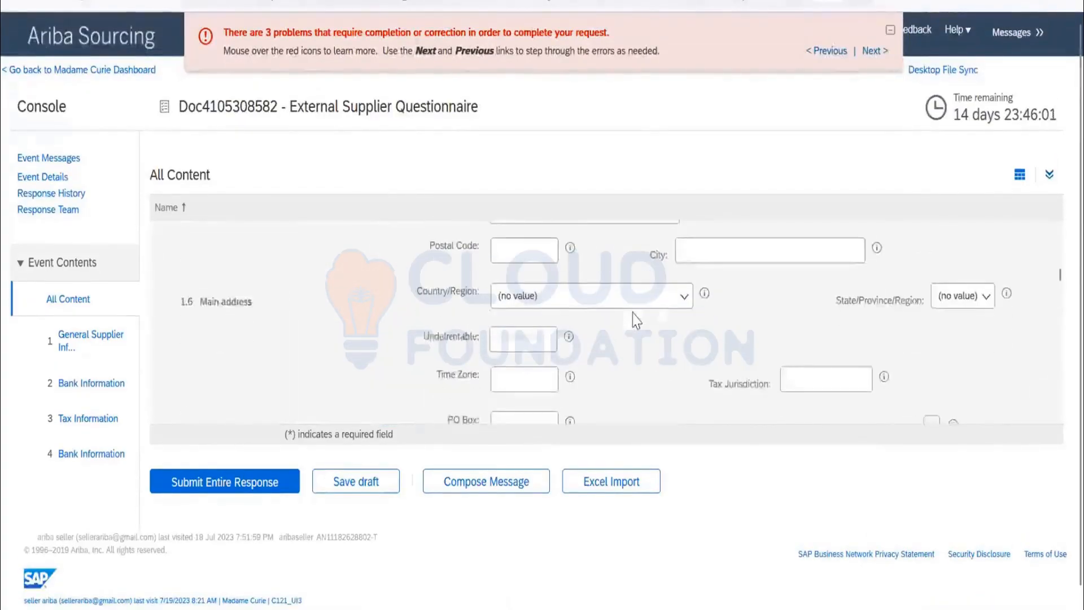
pyautogui.scroll(-8, 634, 319)
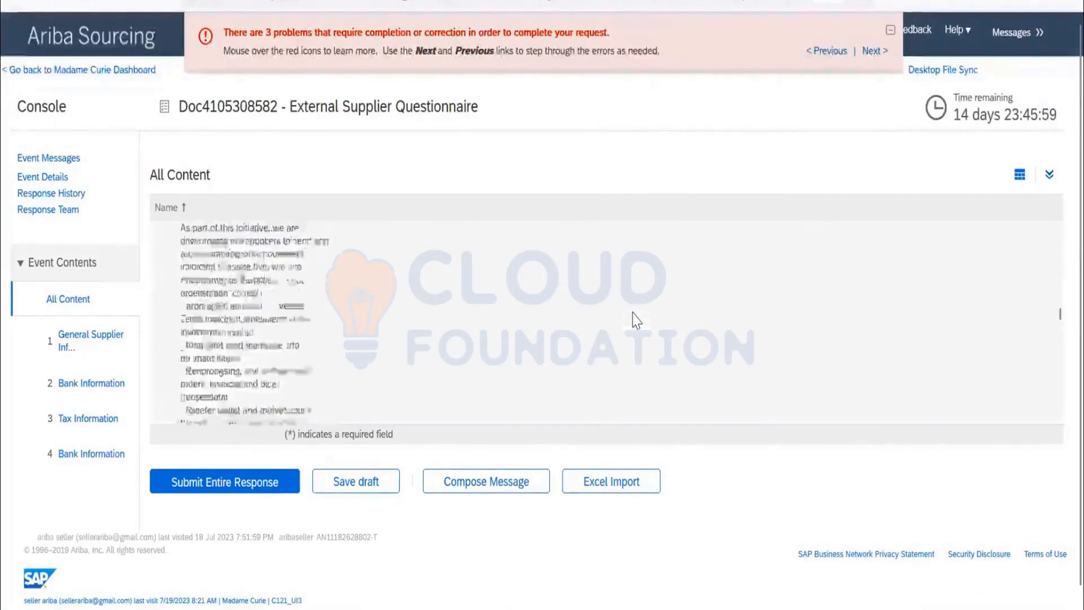
pyautogui.scroll(-10, 635, 316)
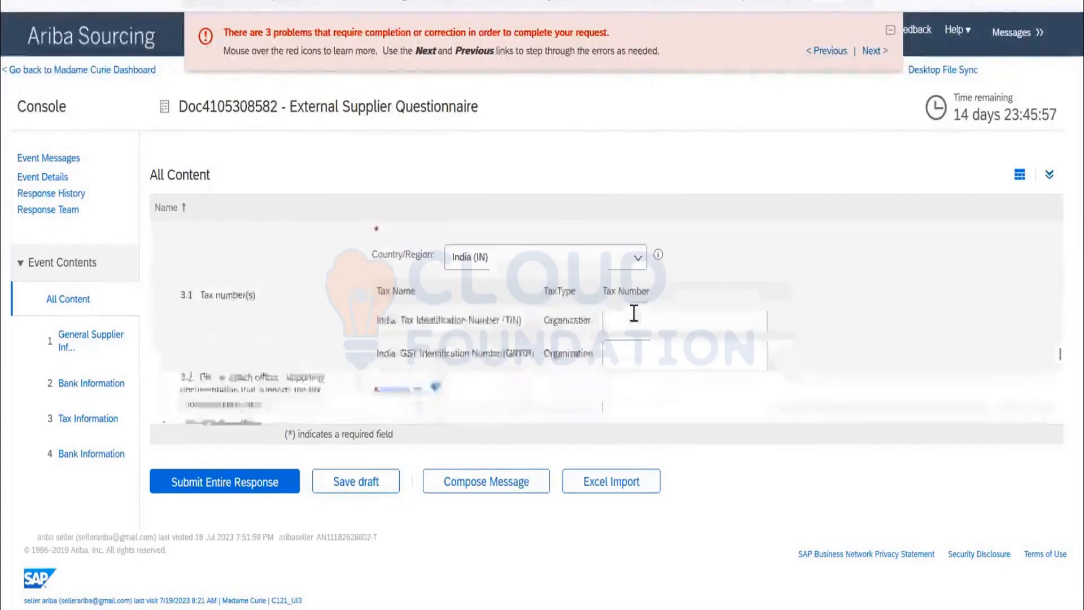
pyautogui.scroll(3, 635, 311)
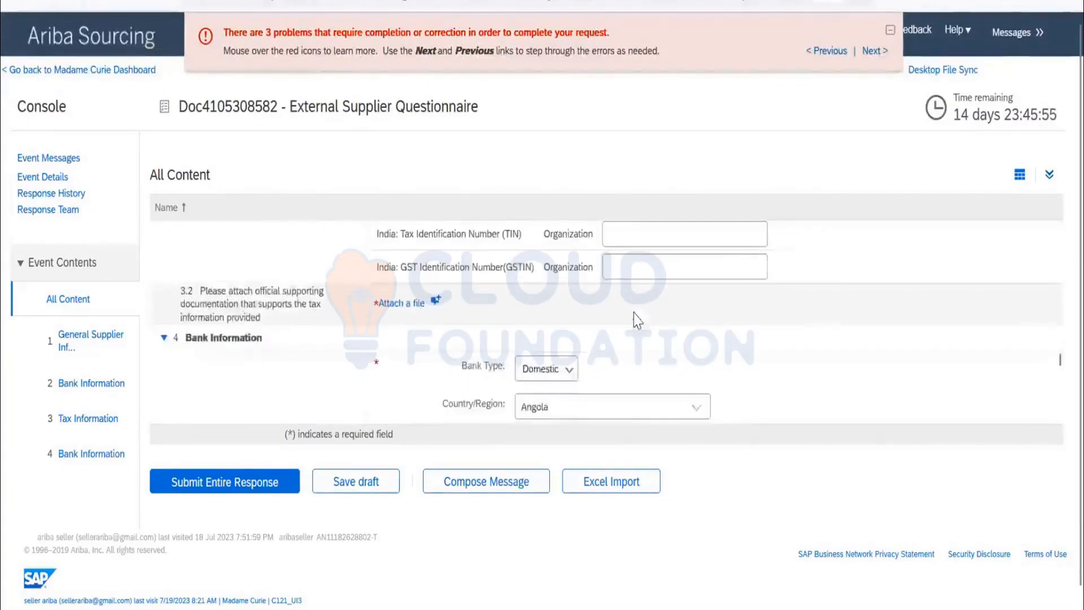
pyautogui.scroll(-6, 635, 313)
pyautogui.scroll(-2, 634, 314)
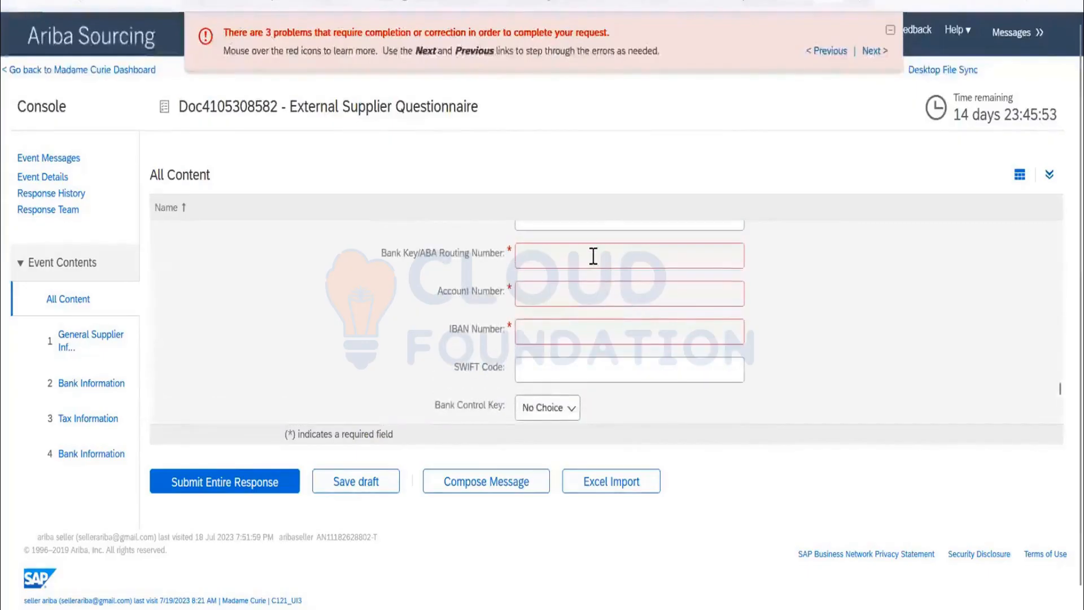
pyautogui.scroll(4, 593, 271)
pyautogui.scroll(3, 597, 281)
pyautogui.scroll(-2, 597, 289)
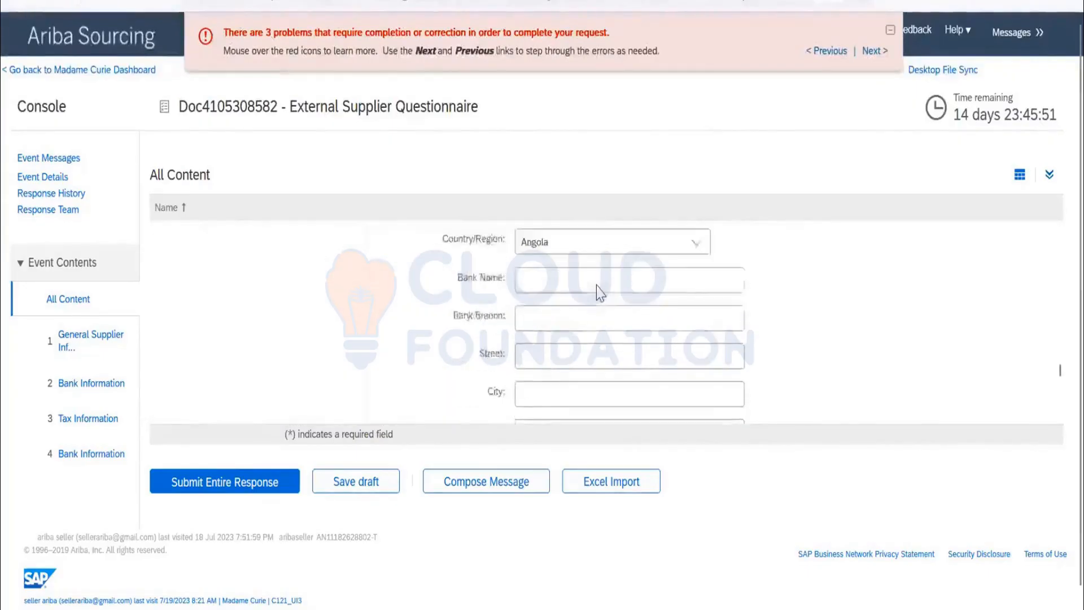
# Enter test as both the Bank Name and the Bank Branch in the Bank Information section.
pyautogui.scroll(1, 597, 286)
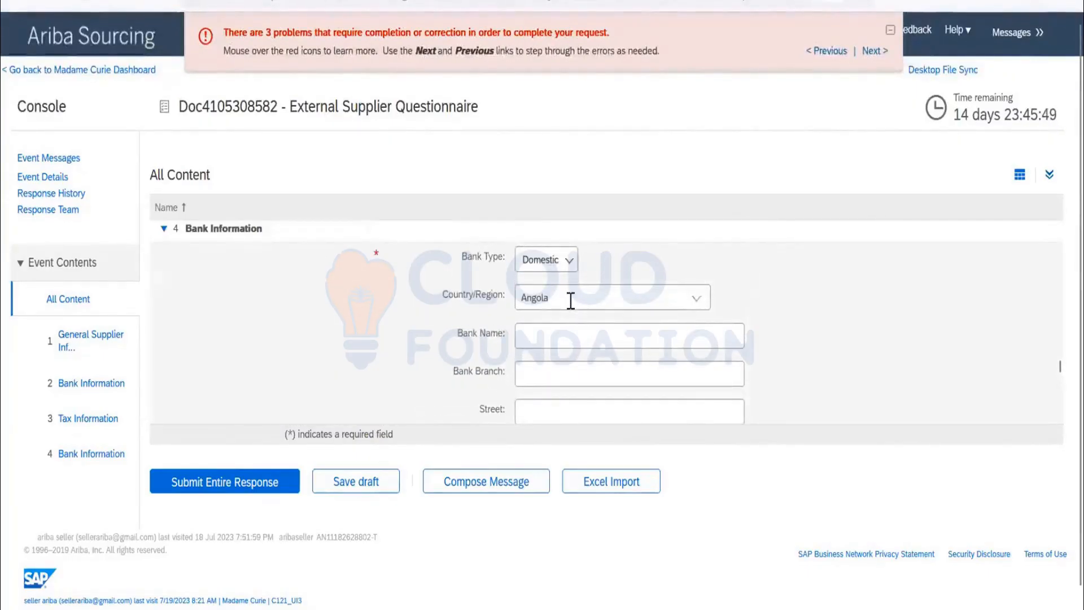
pyautogui.click(604, 335)
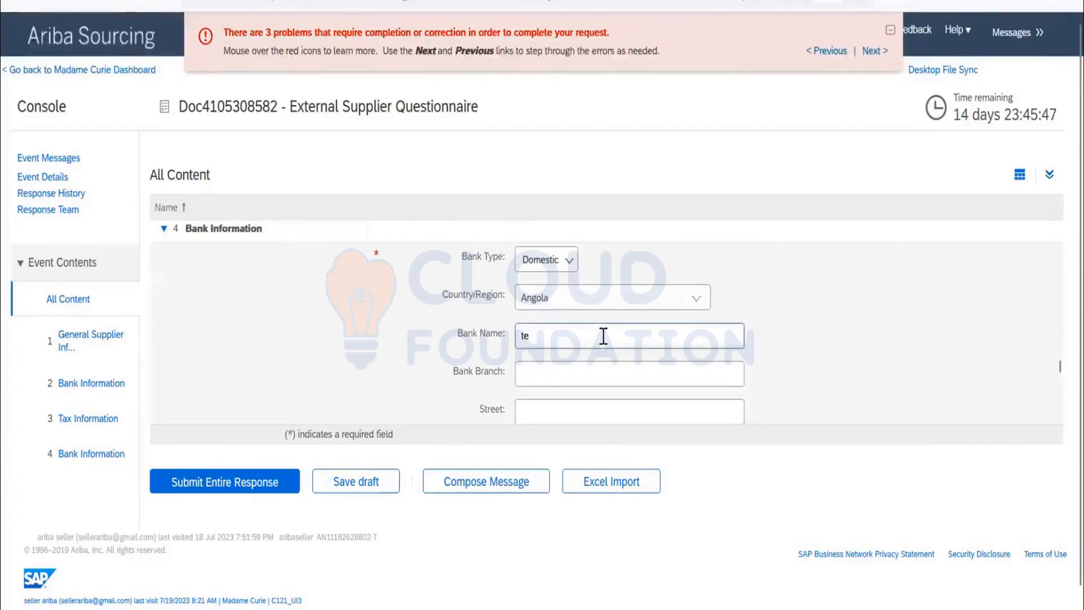
pyautogui.click(589, 368)
pyautogui.write('test')
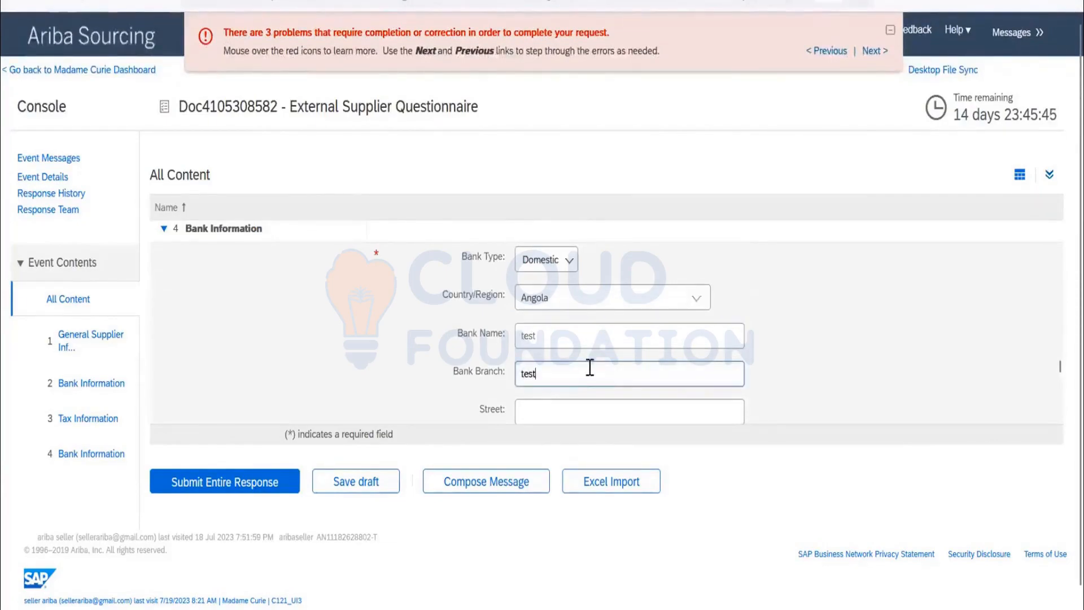
# Enter ROUNTE1 as the Bank Key/ABA Routing Number in the bank details.
pyautogui.scroll(-6, 590, 368)
pyautogui.click(571, 257)
pyautogui.write('d')
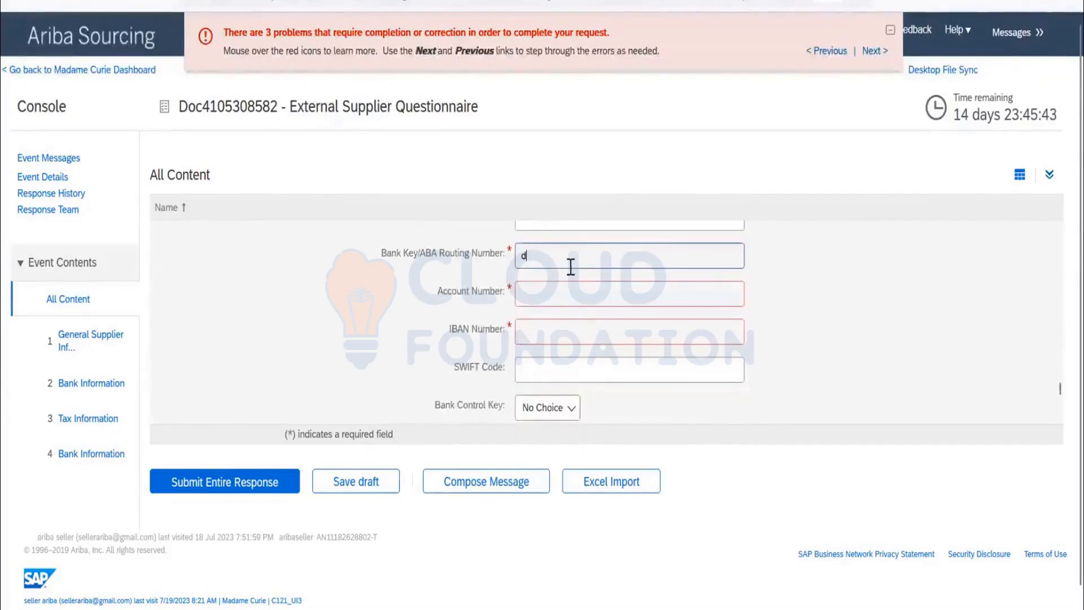
pyautogui.press('BackSpace')
pyautogui.press('BackSpace')
pyautogui.press('BackSpace')
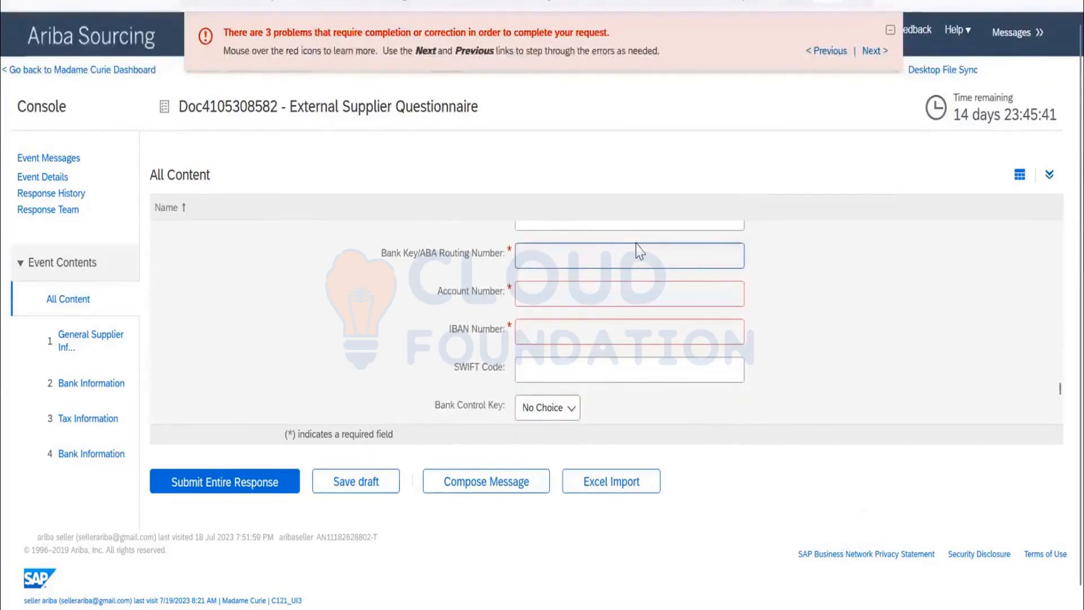
pyautogui.write('ro')
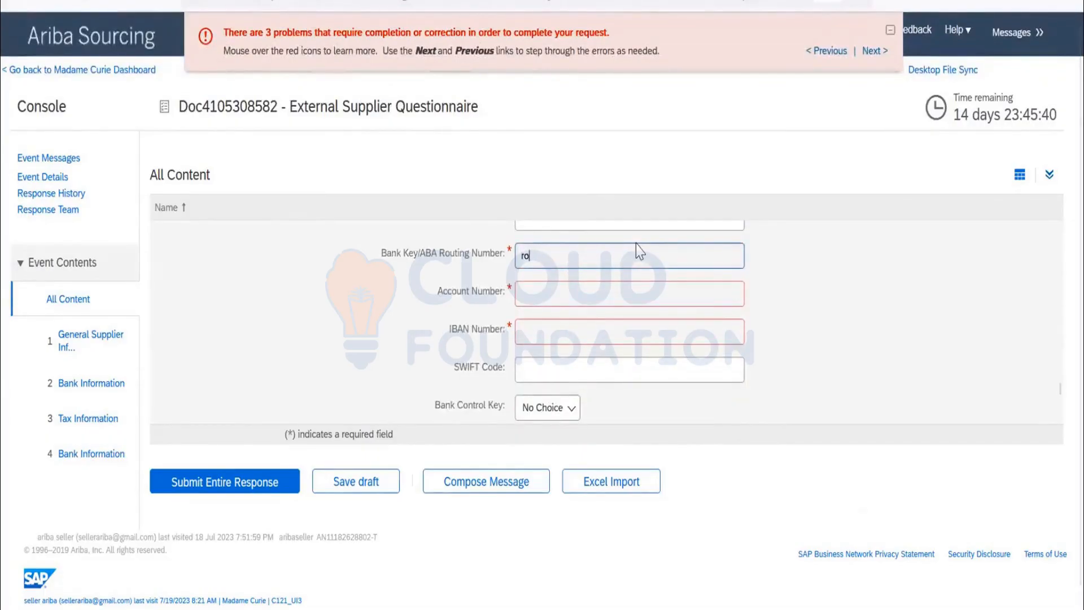
pyautogui.press('BackSpace')
pyautogui.press('BackSpace')
pyautogui.write('R')
pyautogui.click(558, 288)
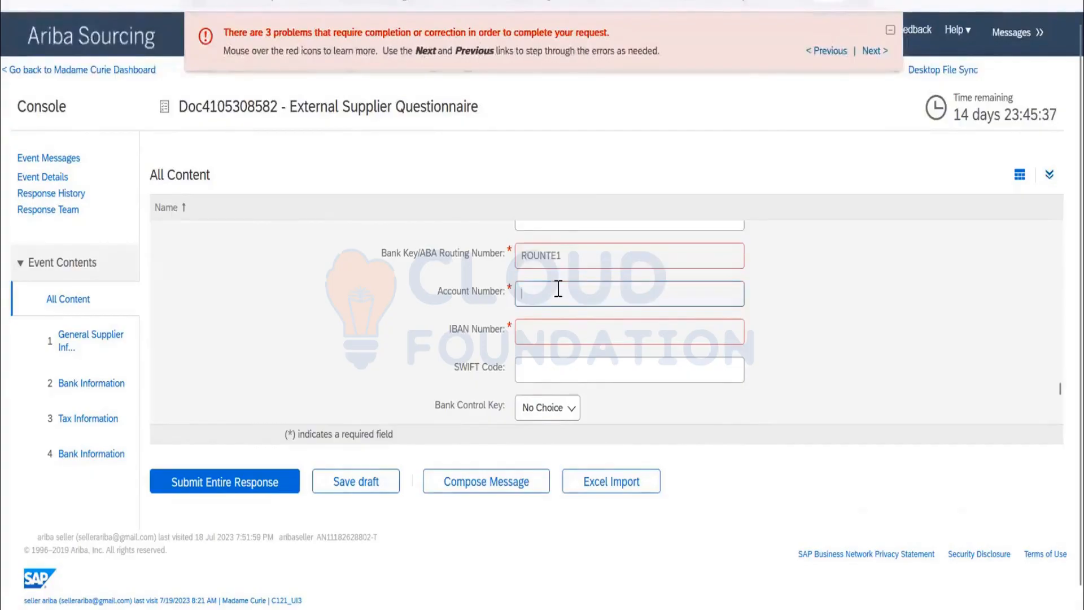
# Enter the bank's account number and IBAN number in the bank details, and submit the entire response.
pyautogui.write('123432324')
pyautogui.click(525, 328)
pyautogui.write('IB')
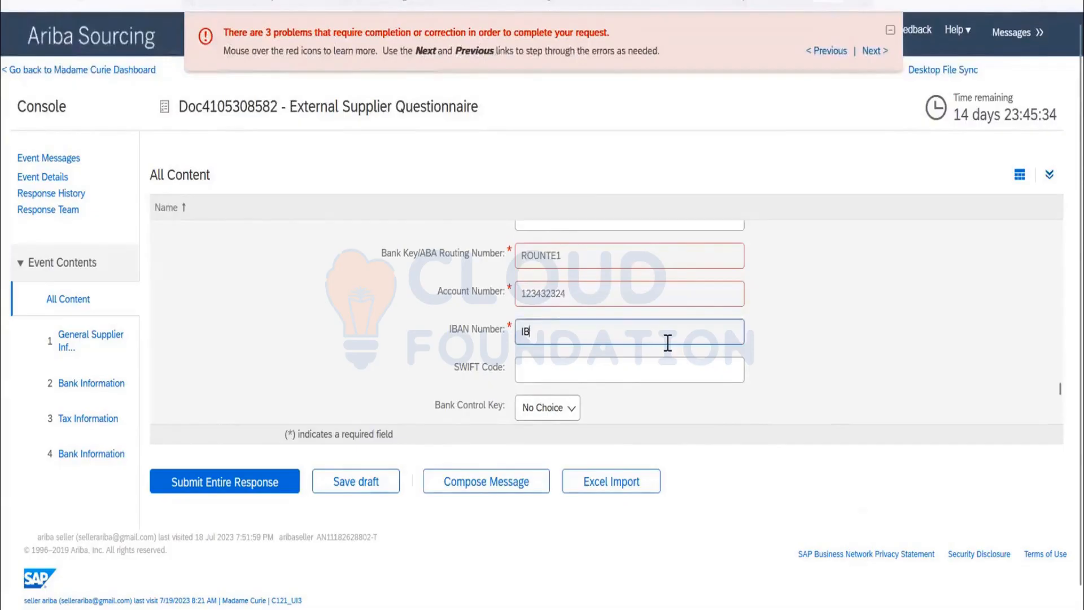
pyautogui.write('34U8')
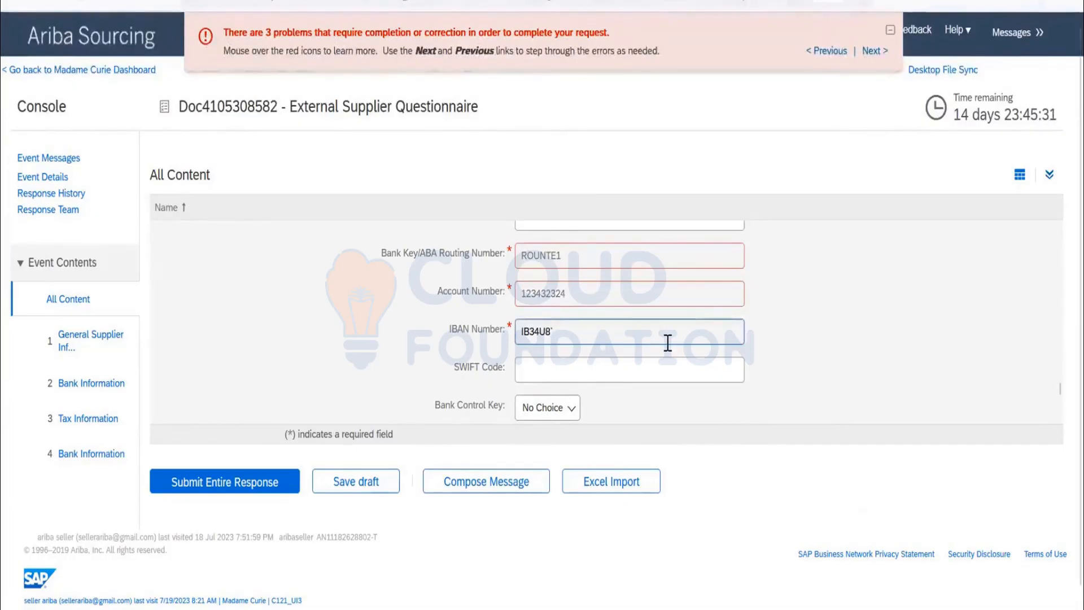
pyautogui.write('AN')
pyautogui.scroll(-3, 667, 338)
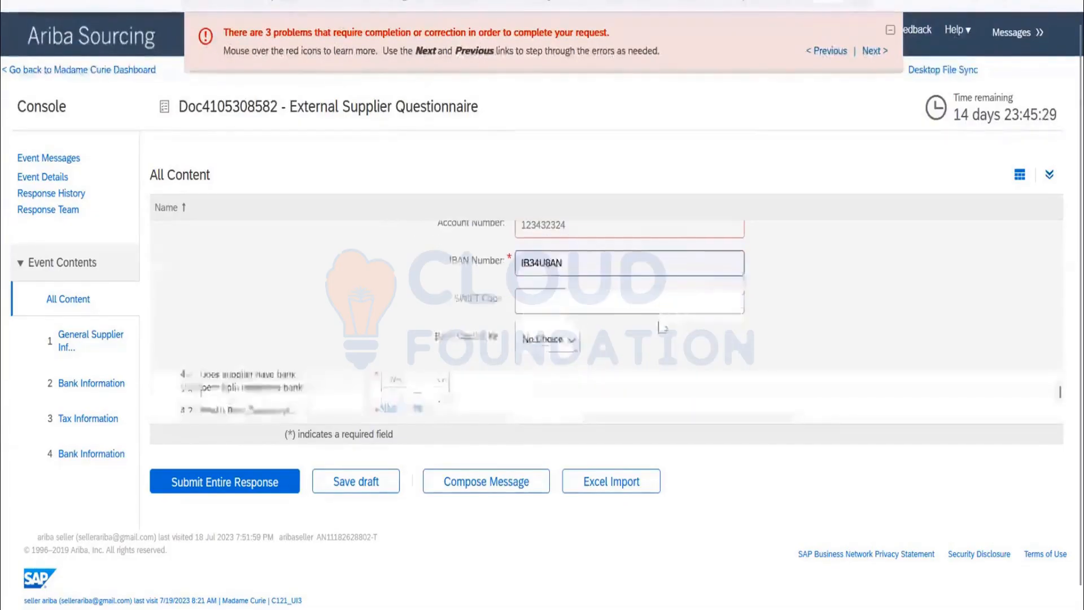
pyautogui.click(243, 470)
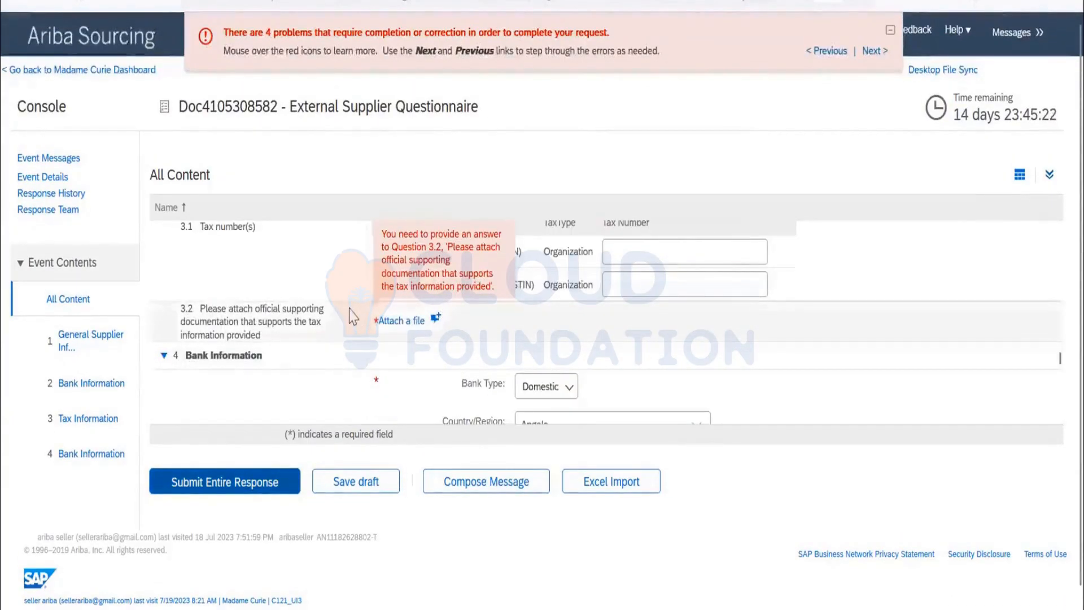
# Add the comment TEST4E with Dummy Word.docx attached to tax documentation question 3.2, and submit the entire response again.
pyautogui.click(434, 322)
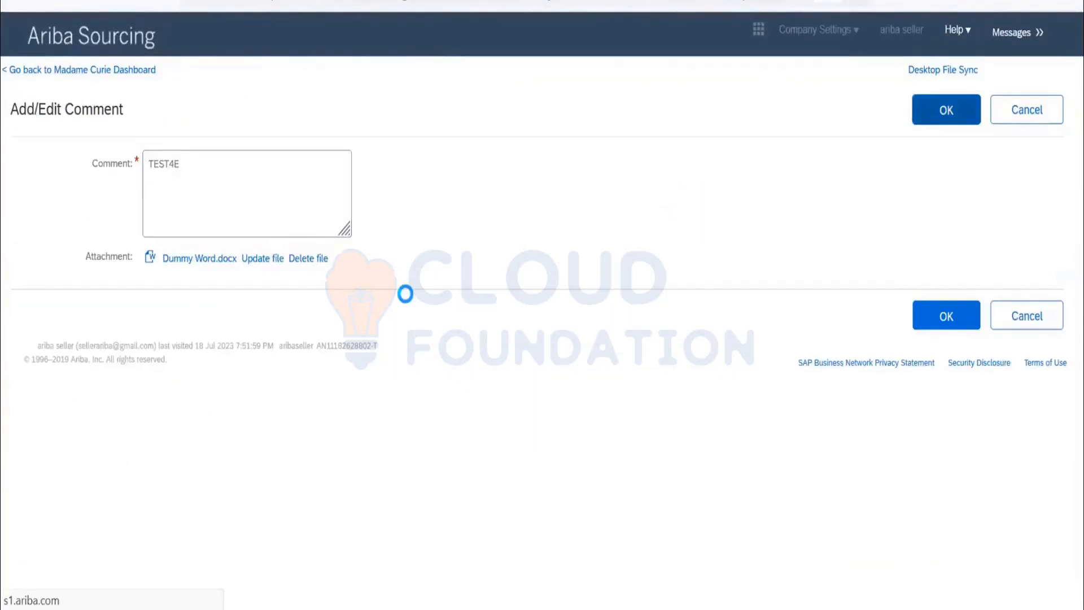
pyautogui.click(330, 264)
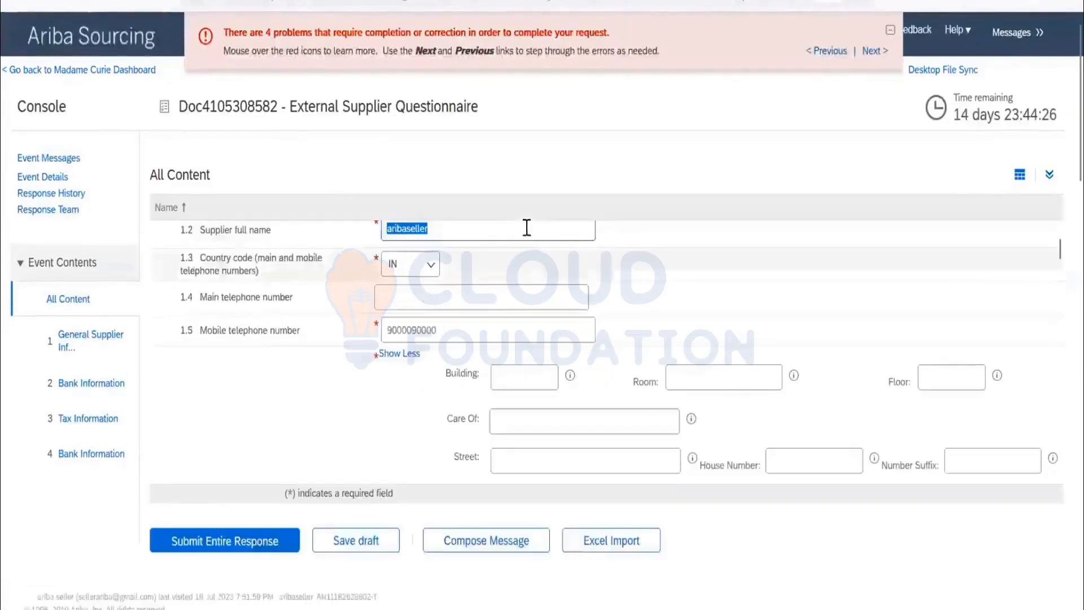
pyautogui.scroll(-5, 683, 280)
pyautogui.scroll(-10, 683, 279)
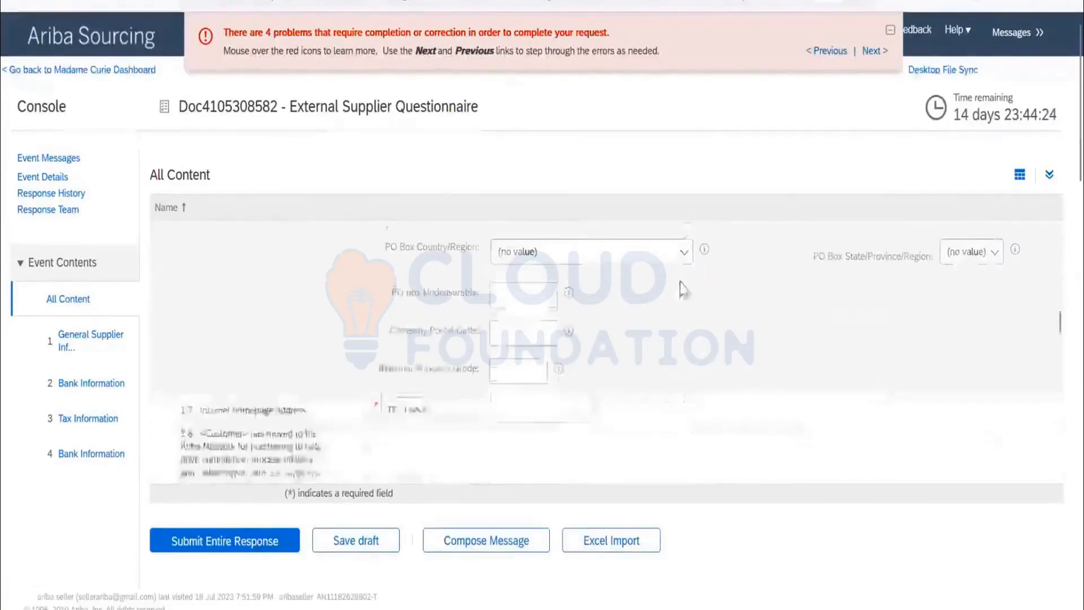
pyautogui.scroll(-10, 677, 280)
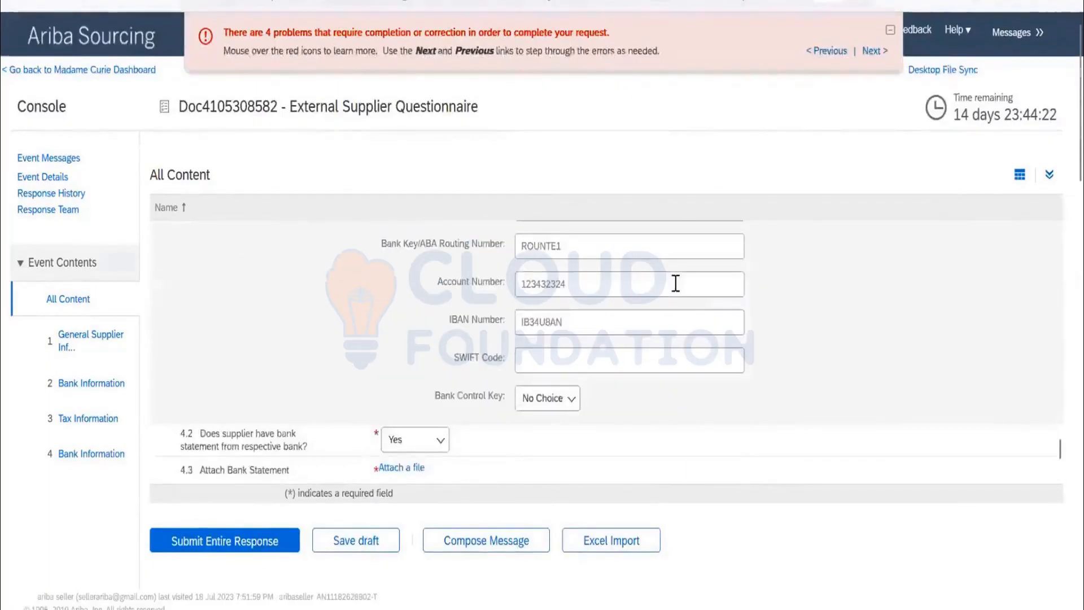
pyautogui.scroll(10, 675, 282)
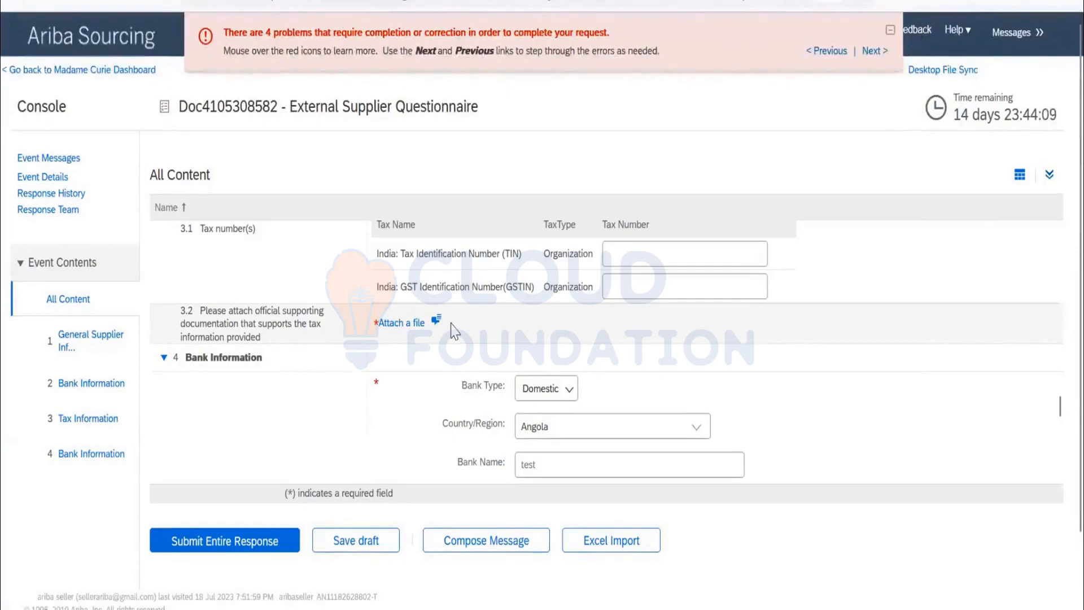
pyautogui.scroll(-10, 455, 332)
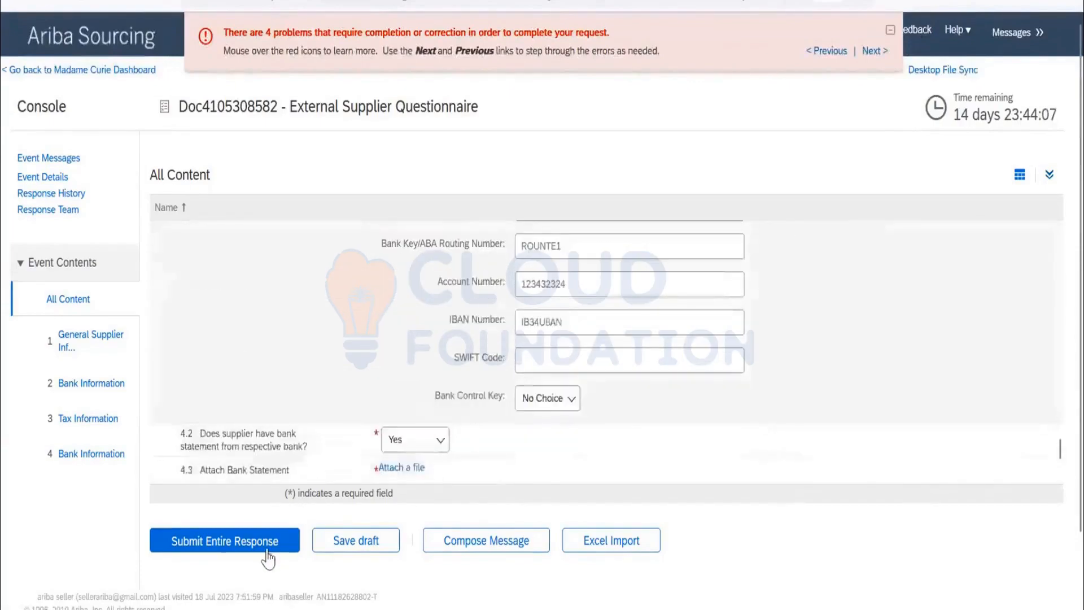
pyautogui.click(267, 556)
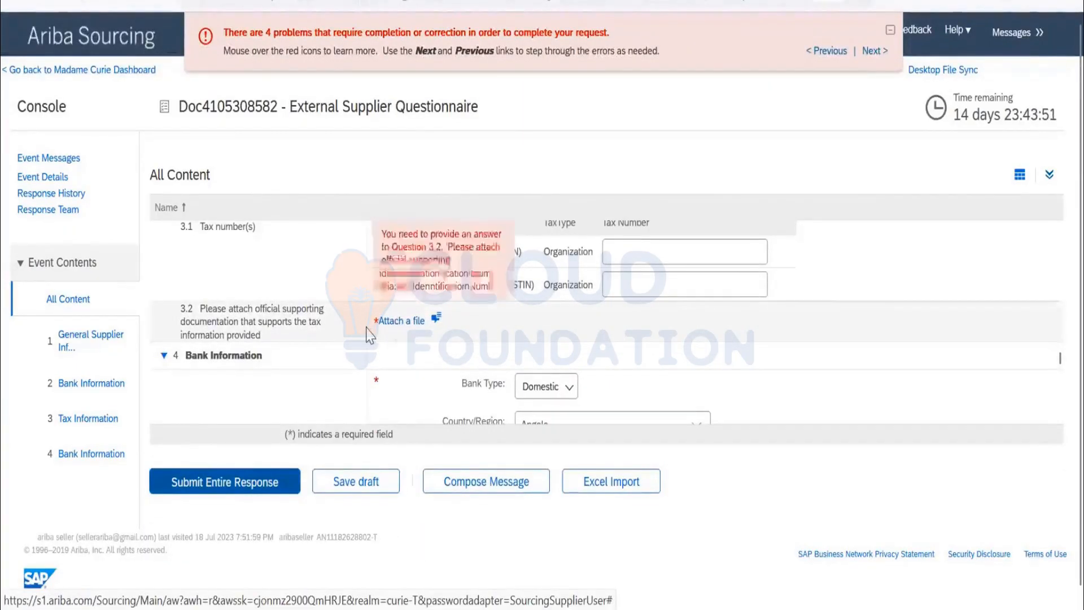
# Attach the Dummy Word file as the bank statement for question 4.3.
pyautogui.scroll(3, 368, 333)
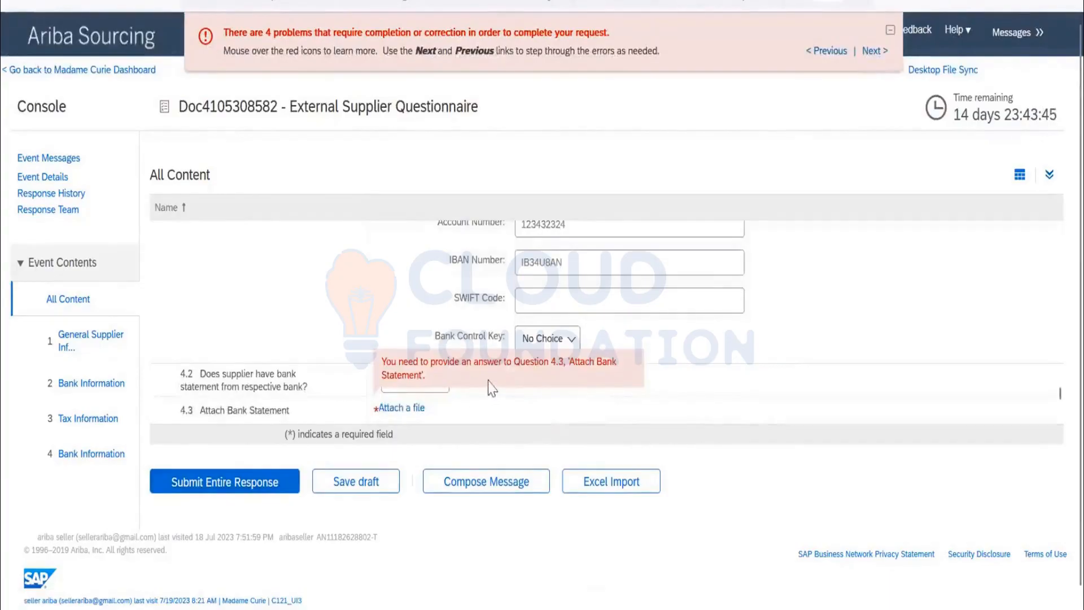
pyautogui.scroll(-1, 666, 327)
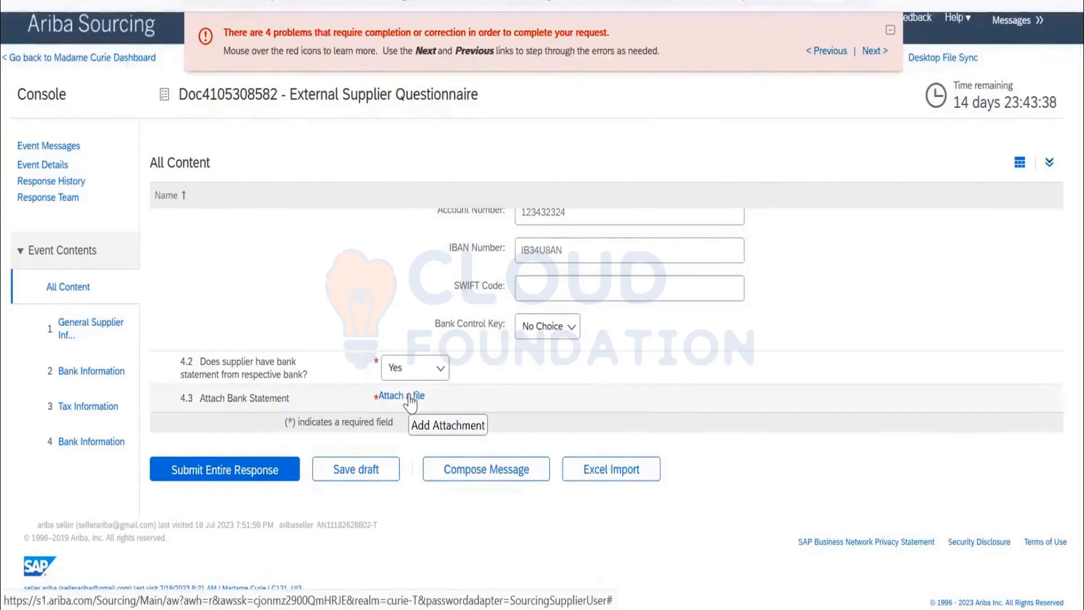
pyautogui.click(408, 397)
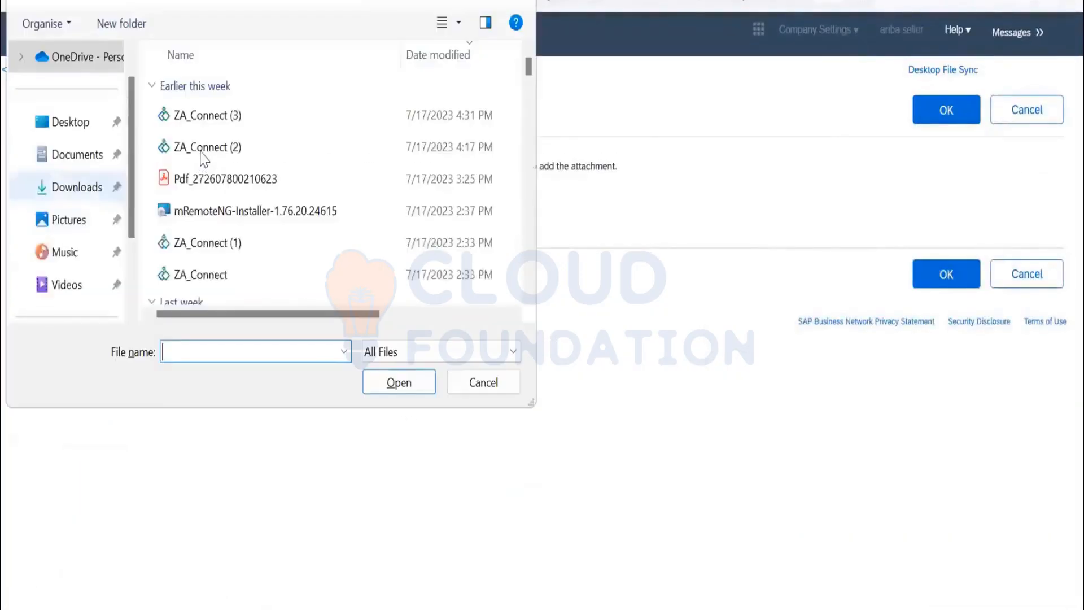
pyautogui.click(201, 151)
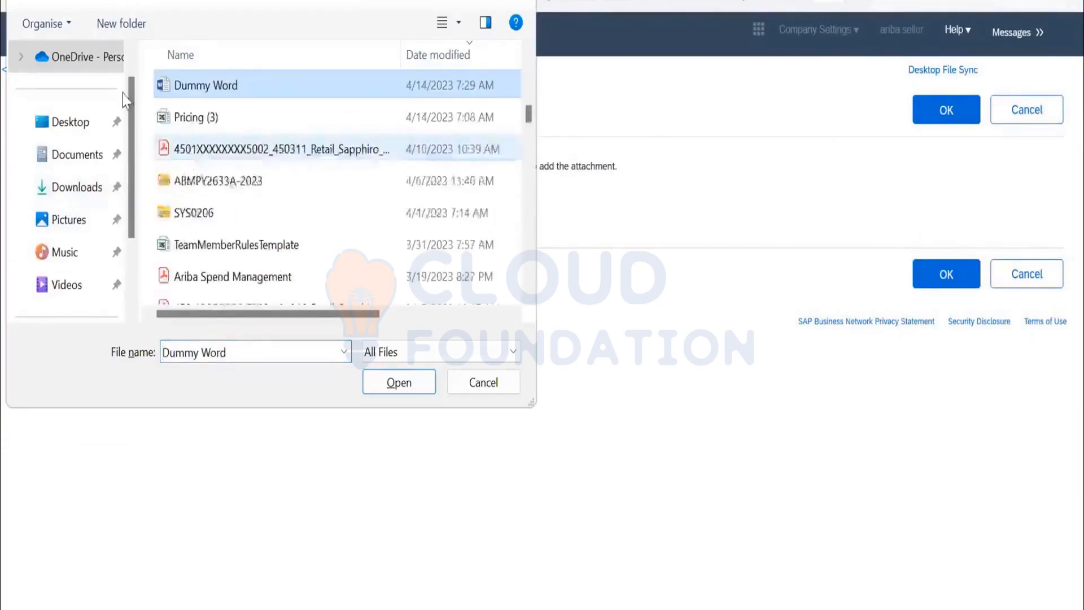
pyautogui.click(393, 385)
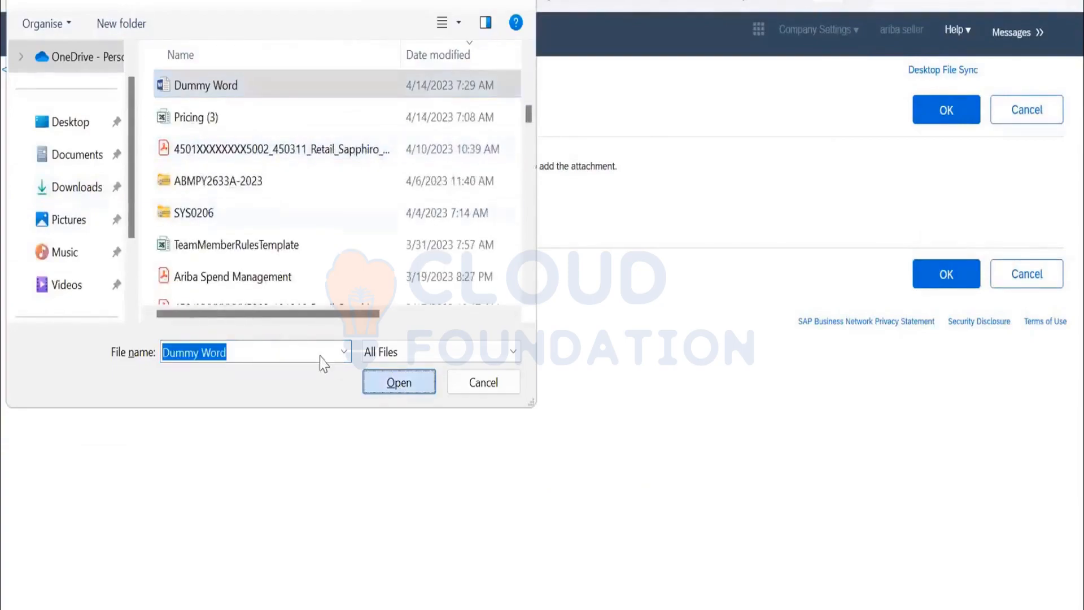
pyautogui.click(950, 113)
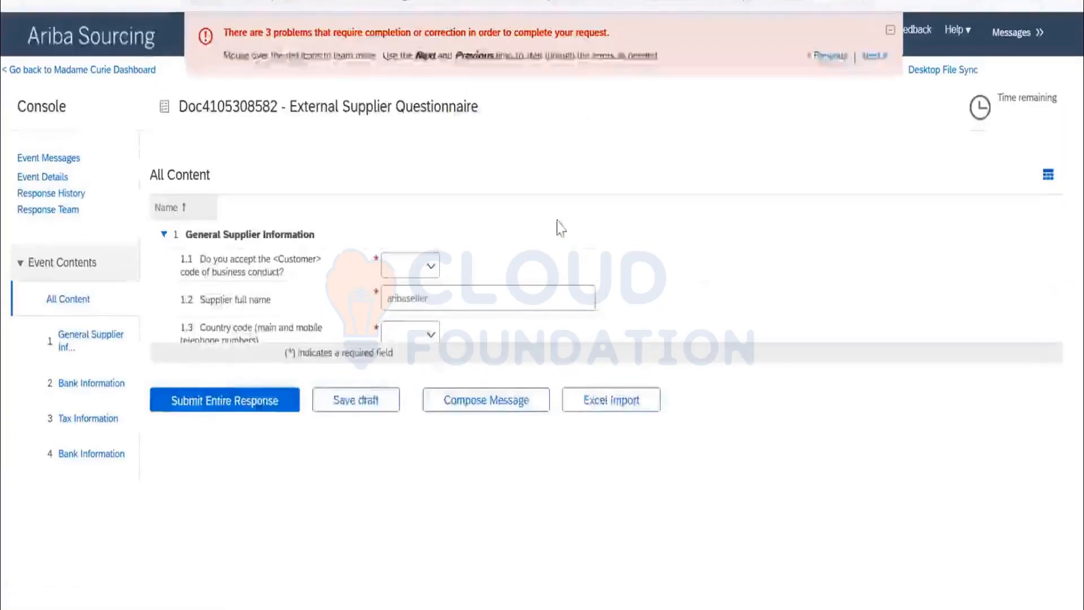
# Check the questionnaire down to the attached bank statement and resubmit the entire response.
pyautogui.scroll(-5, 644, 282)
pyautogui.scroll(-15, 636, 291)
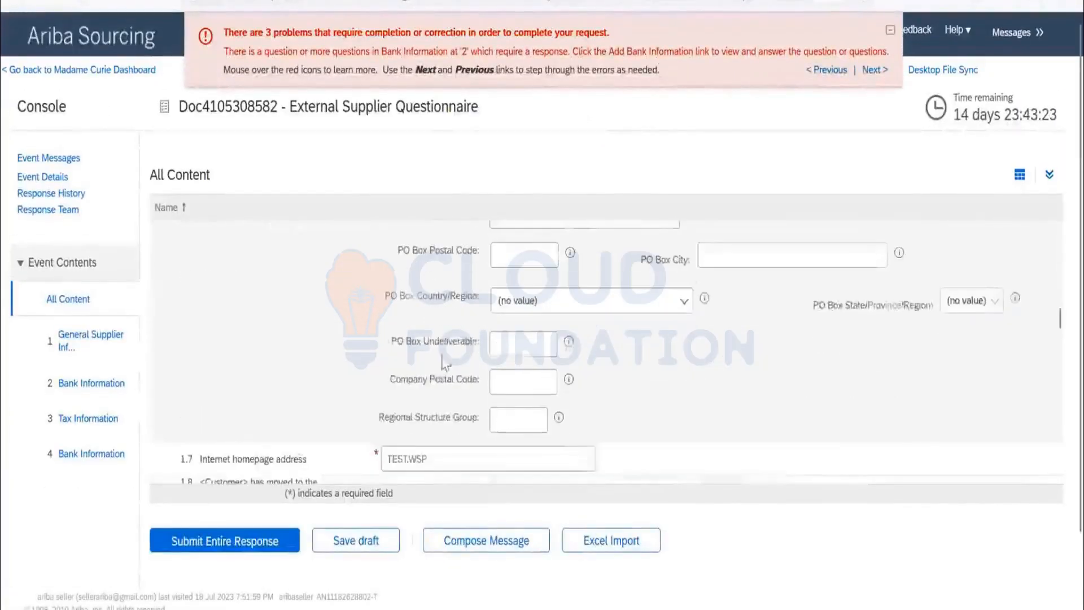
pyautogui.scroll(-4, 389, 389)
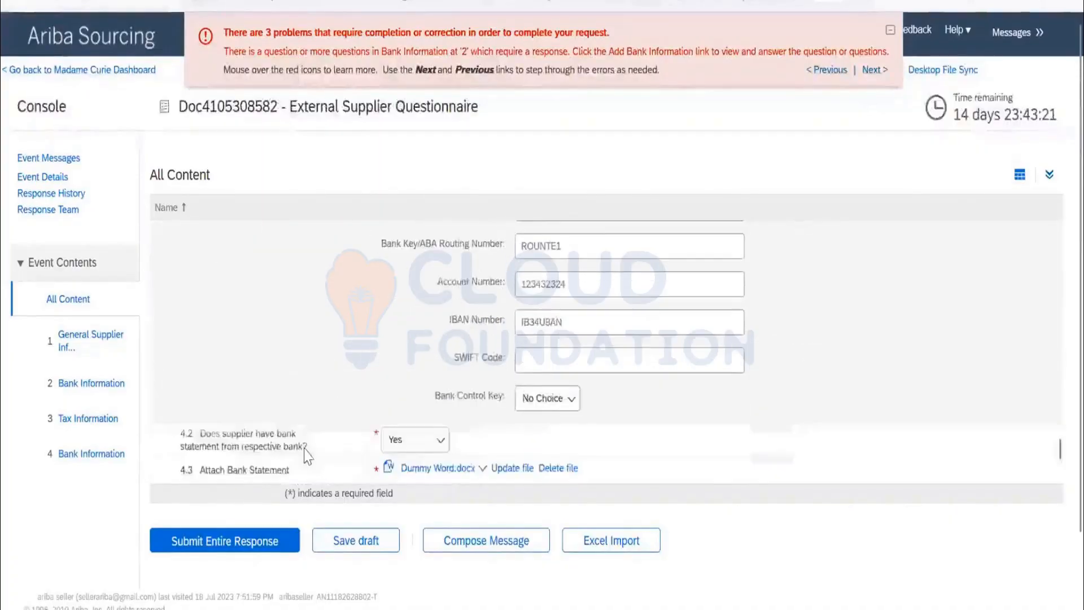
pyautogui.scroll(-2, 226, 480)
pyautogui.click(228, 478)
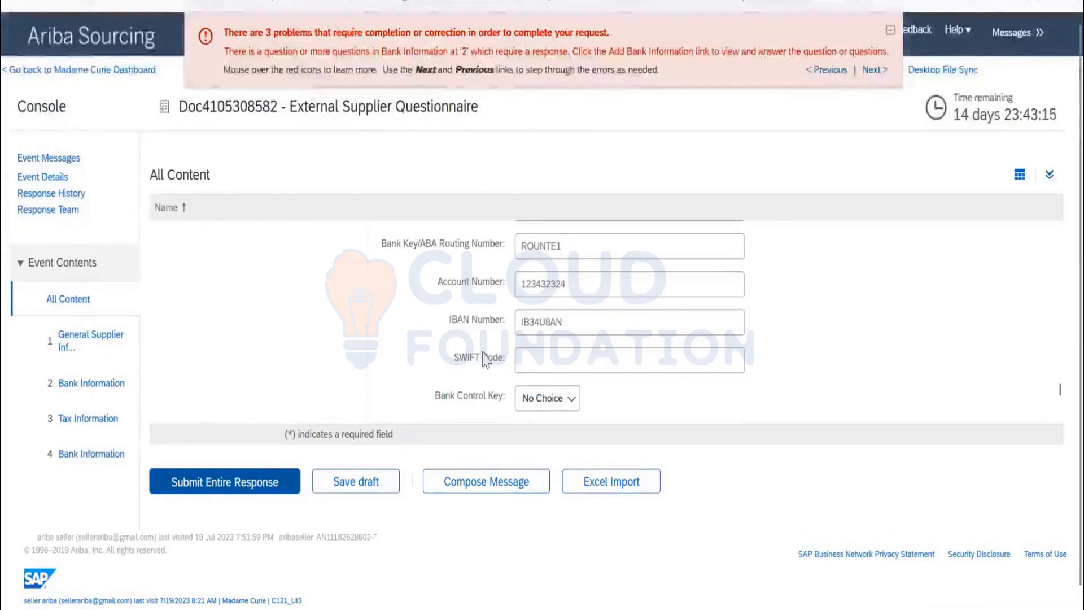
# Go to the flagged main address question 1.6 and fill in its building, room and floor.
pyautogui.scroll(5, 384, 360)
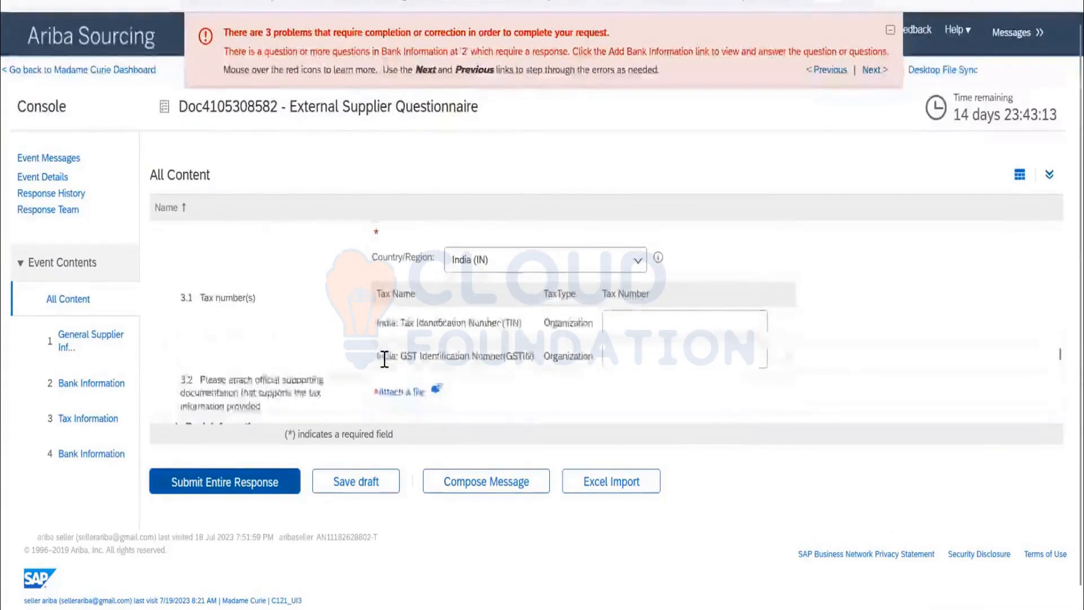
pyautogui.scroll(-3, 384, 359)
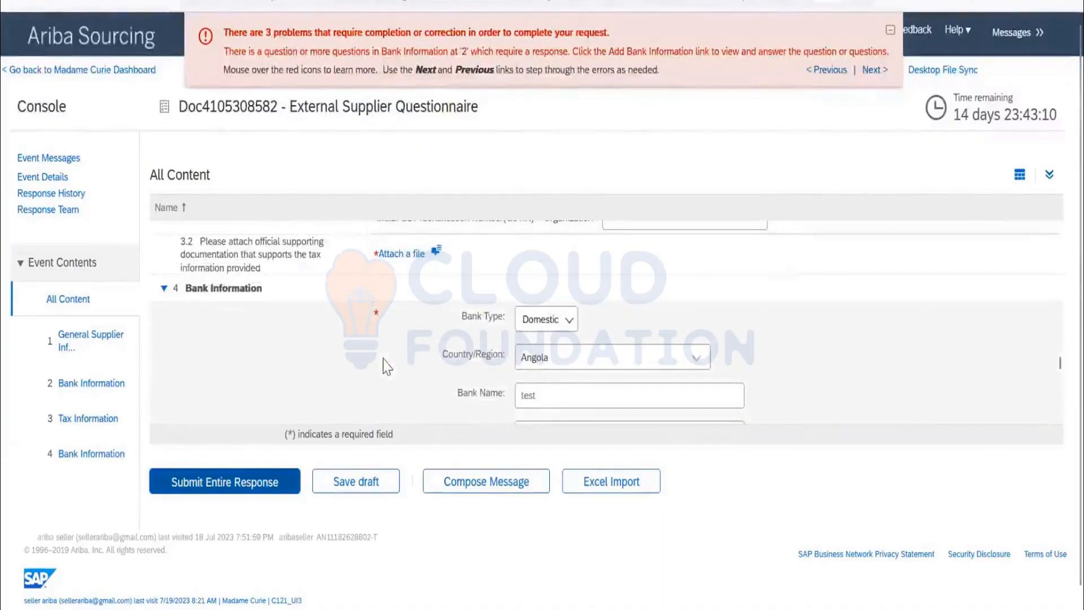
pyautogui.scroll(-7, 384, 366)
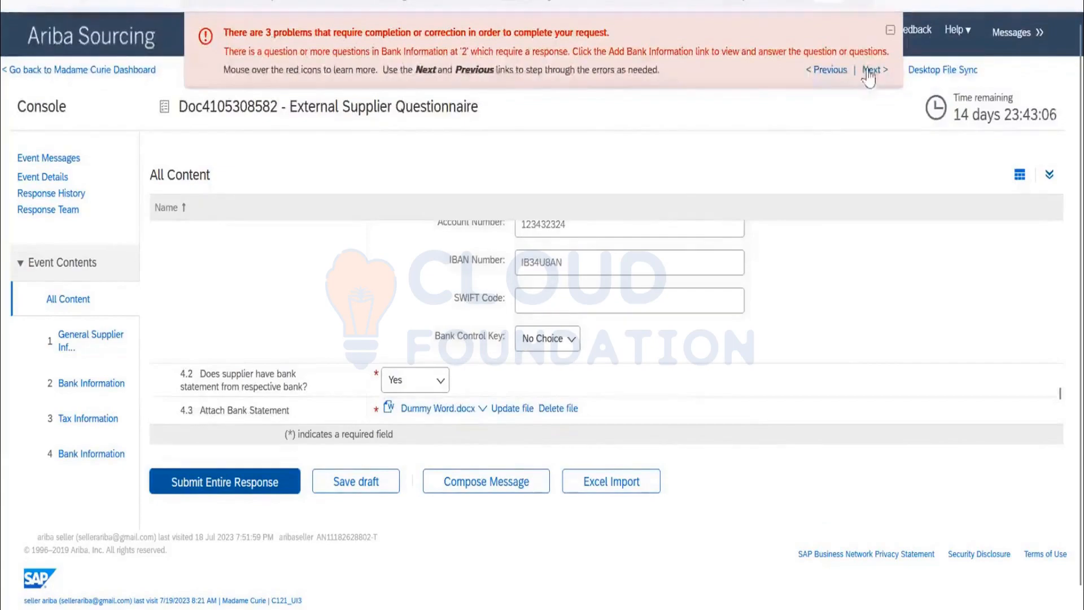
pyautogui.click(867, 70)
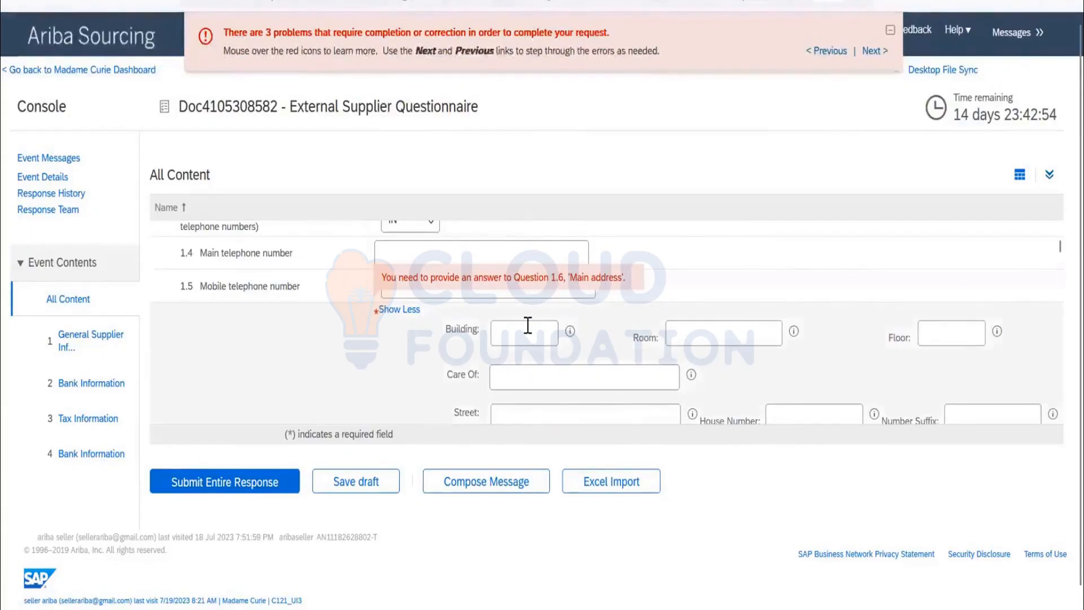
pyautogui.click(546, 340)
pyautogui.write('A')
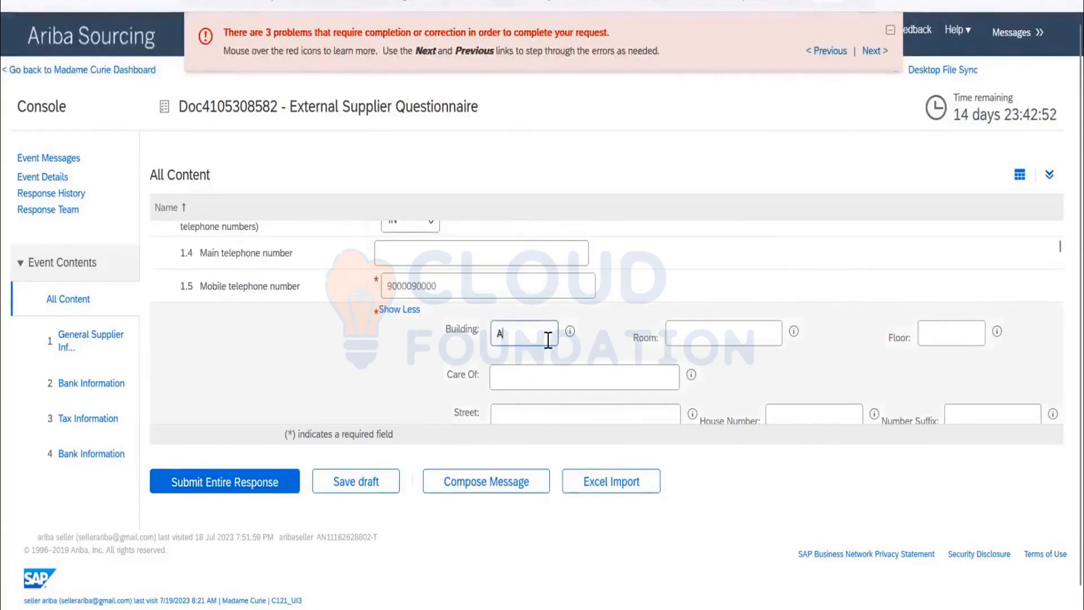
pyautogui.click(750, 339)
pyautogui.write('123')
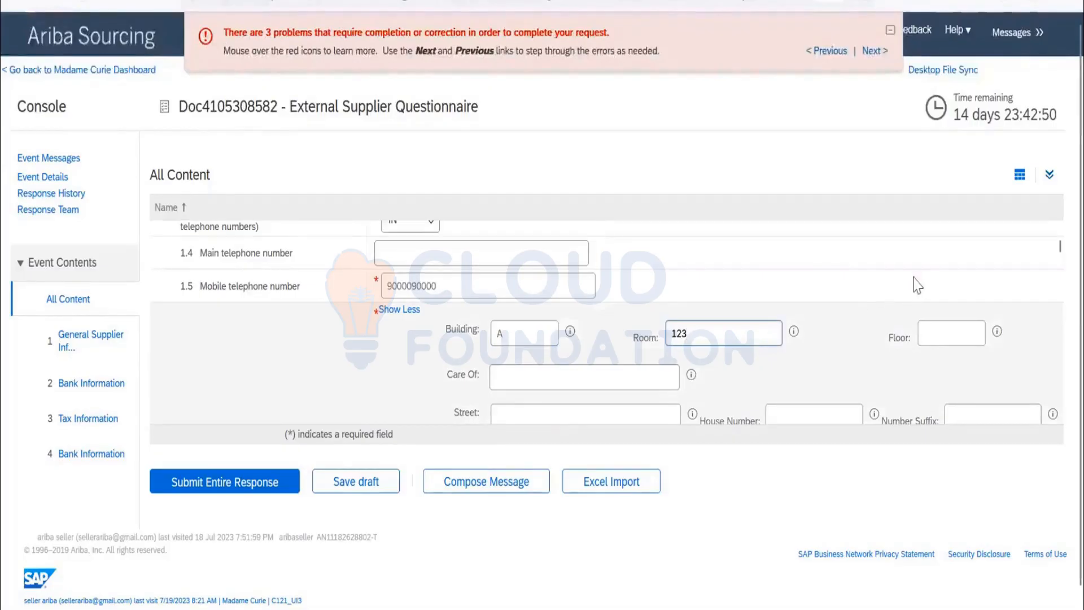
# Set the main address's Time Zone to IST and enter its PO Box number.
pyautogui.scroll(-10, 725, 324)
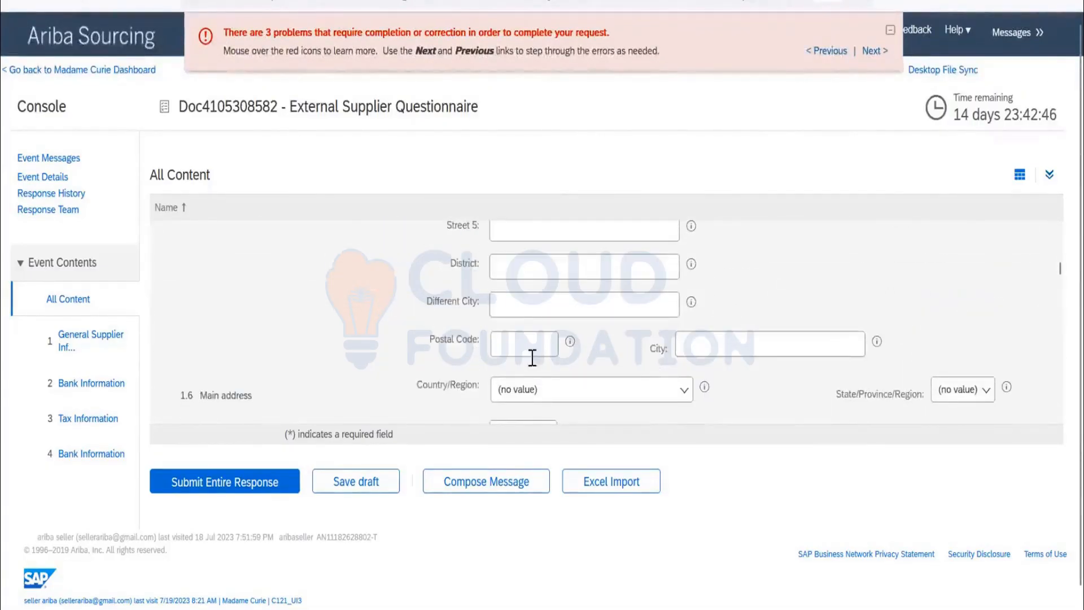
pyautogui.scroll(-2, 533, 358)
pyautogui.scroll(-2, 559, 344)
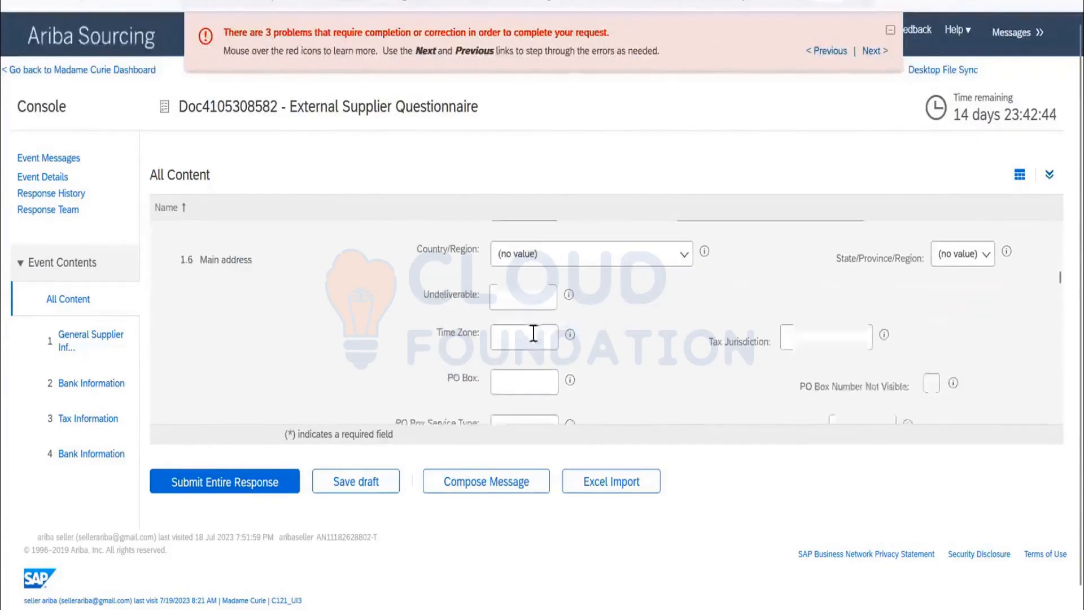
pyautogui.click(519, 337)
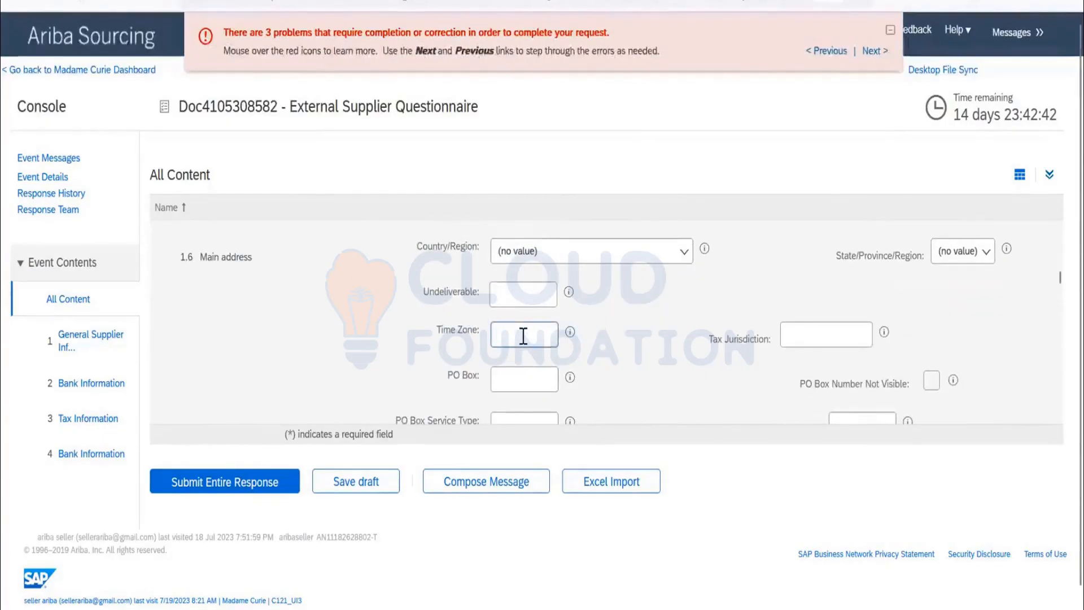
pyautogui.write('IST')
pyautogui.click(515, 377)
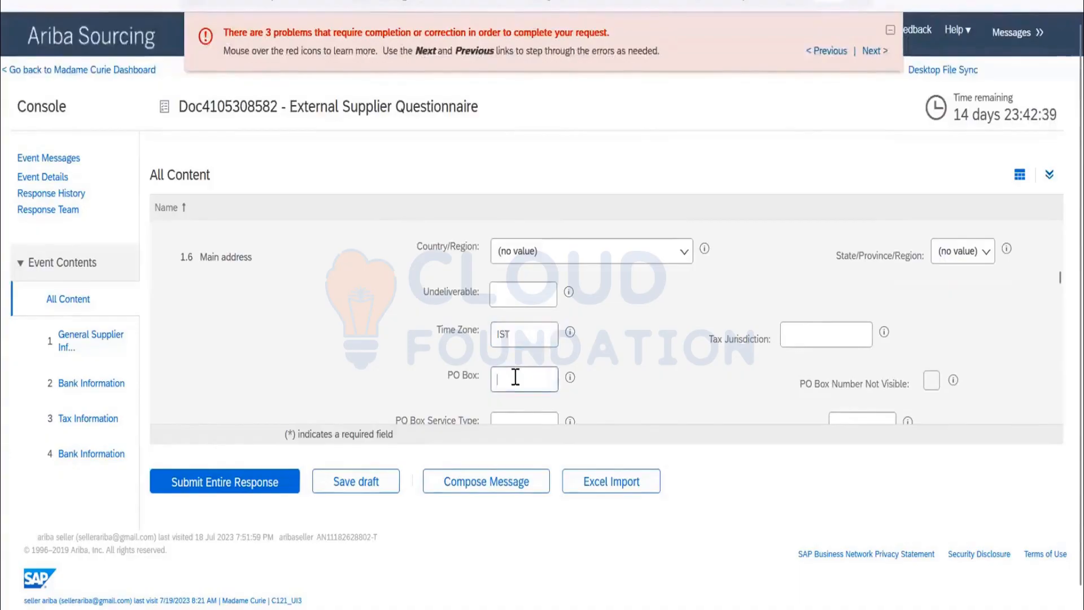
pyautogui.write('1232')
# Submit the entire response with the updated main address and check question 1.6 for fields still missing.
pyautogui.scroll(-1, 740, 367)
pyautogui.scroll(-6, 739, 367)
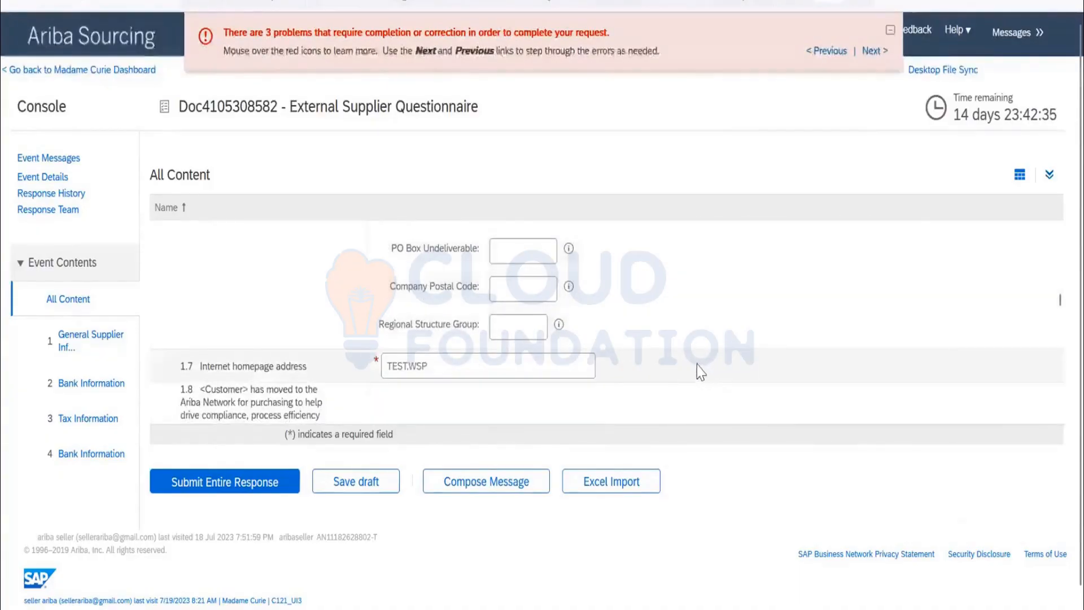
pyautogui.scroll(-5, 681, 362)
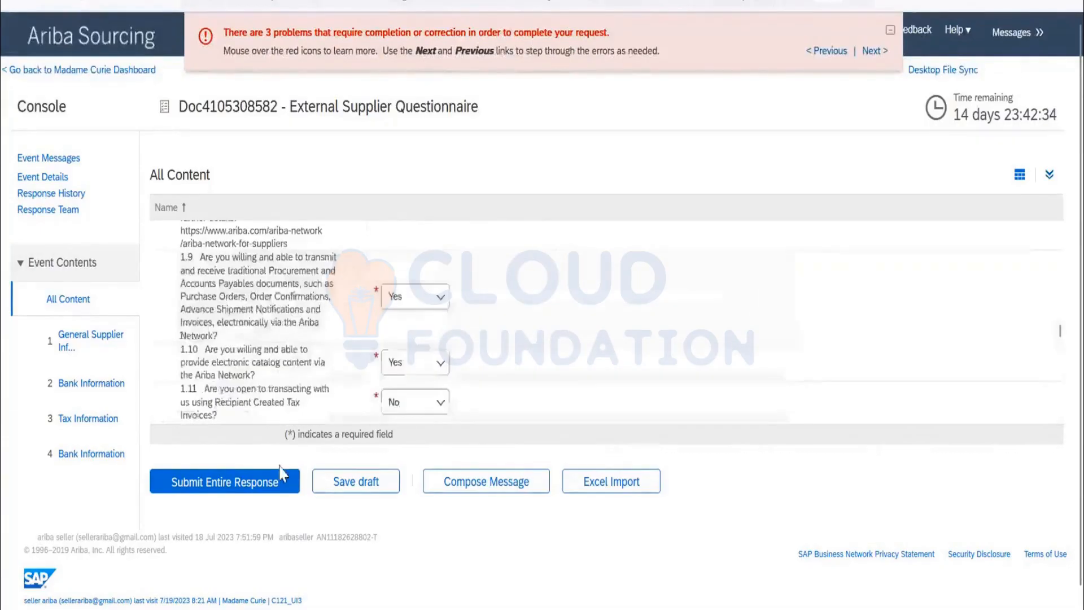
pyautogui.click(266, 483)
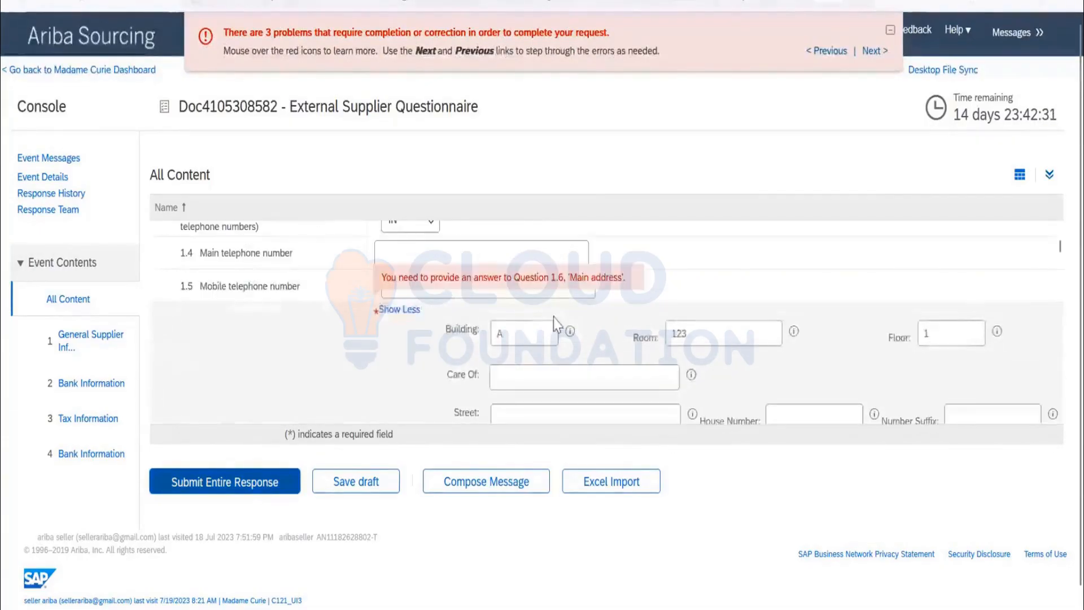
pyautogui.scroll(2, 541, 343)
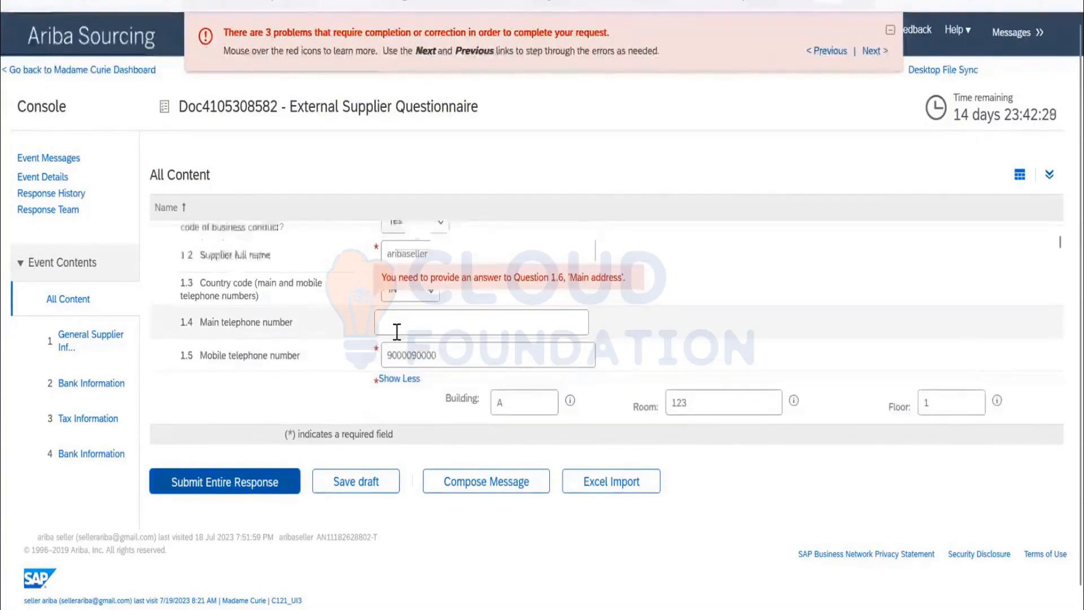
pyautogui.scroll(-3, 398, 339)
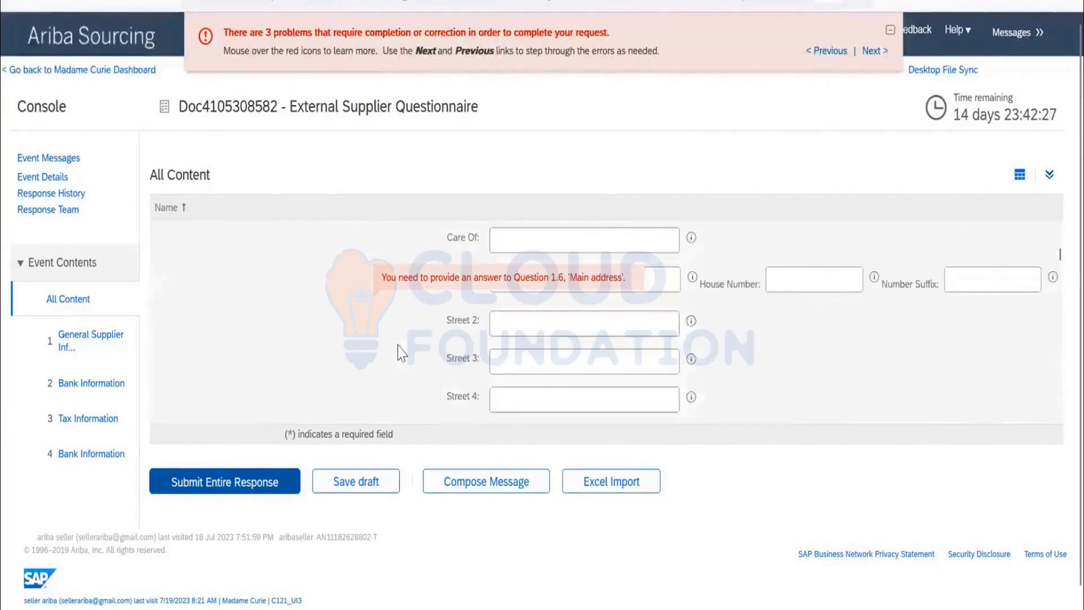
# Set the main address's Country/Region to India (IN) and its State/Province/Region to Andra Pradesh (01).
pyautogui.scroll(-3, 399, 352)
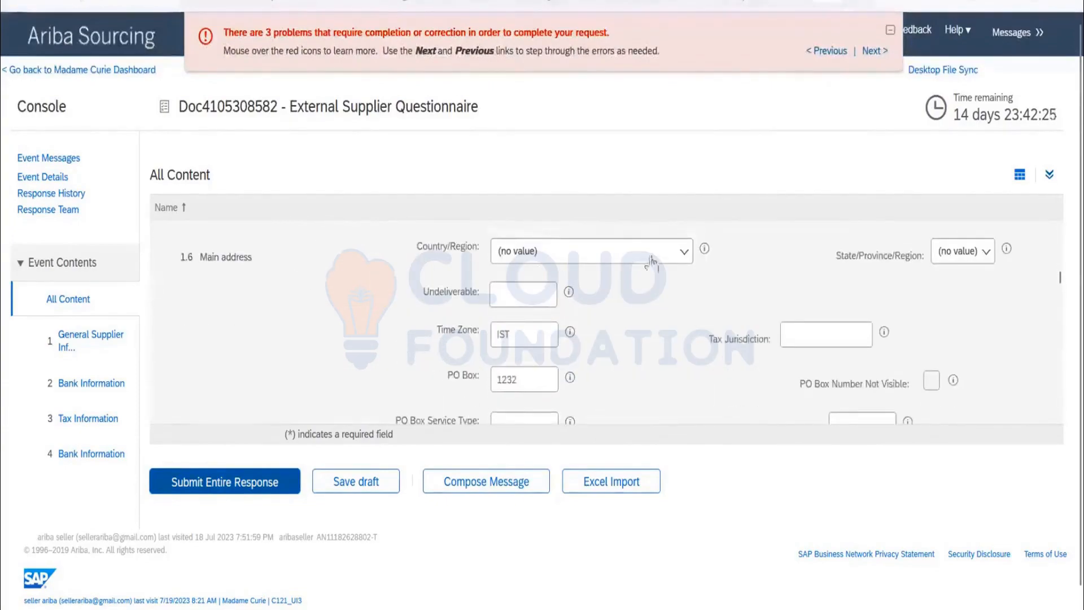
pyautogui.click(683, 263)
pyautogui.scroll(-7, 598, 355)
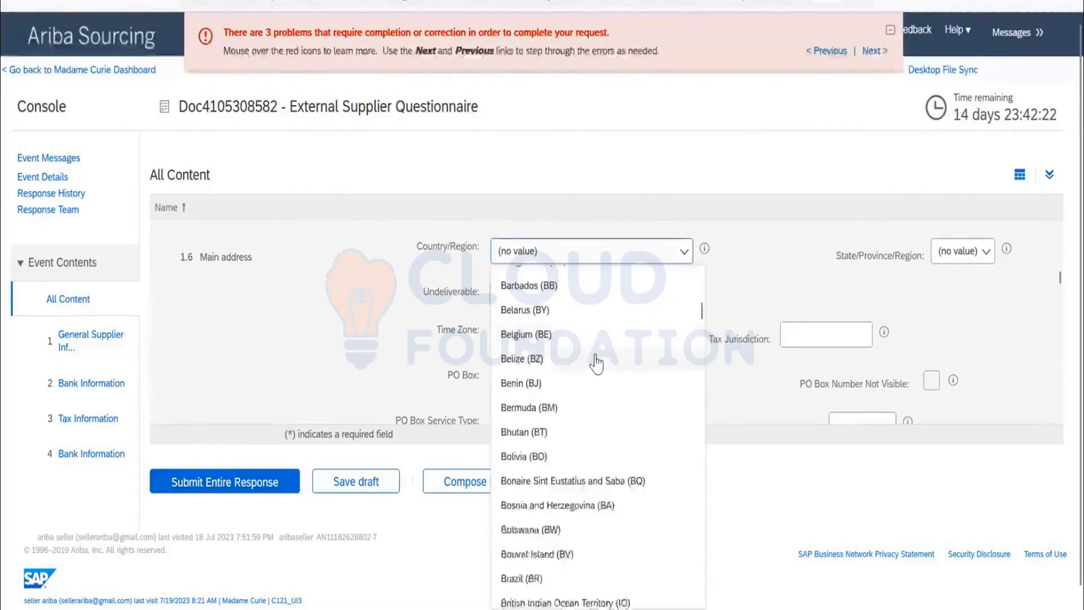
pyautogui.scroll(-7, 596, 364)
pyautogui.write('i')
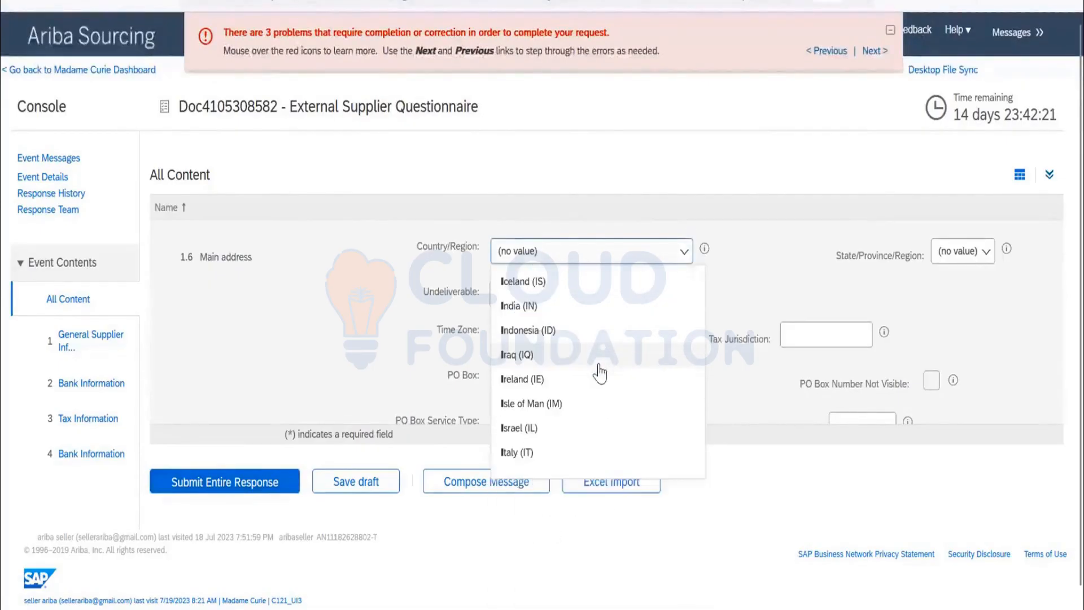
pyautogui.click(565, 303)
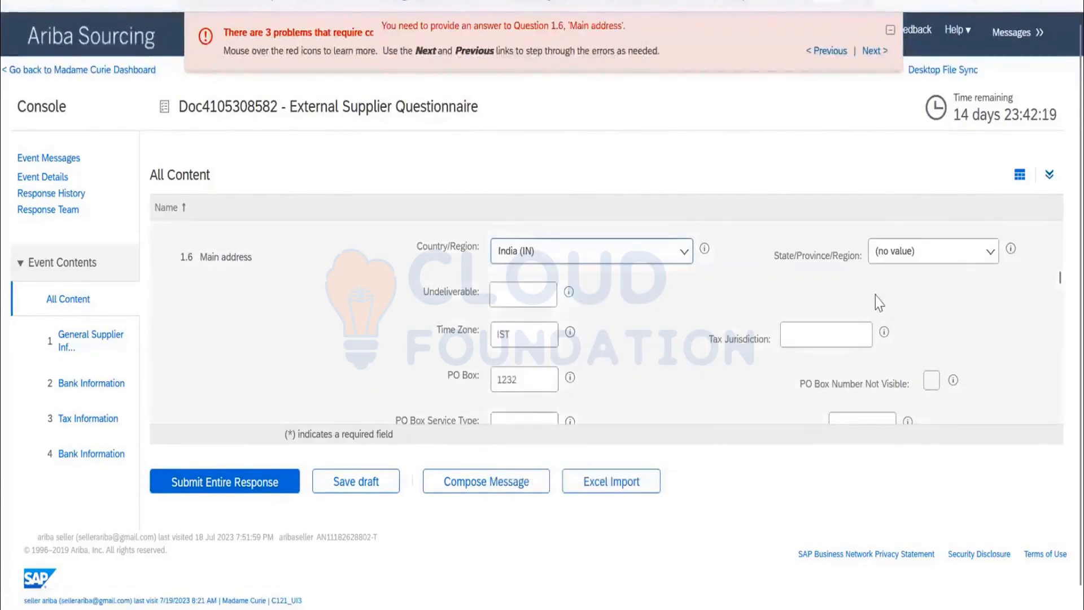
pyautogui.click(954, 258)
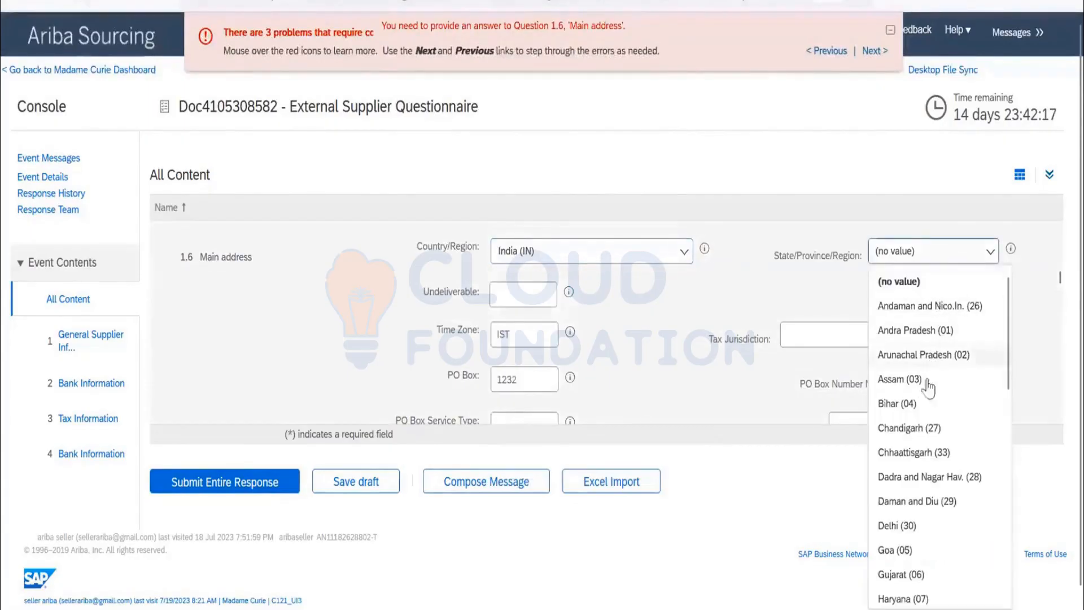
pyautogui.click(942, 330)
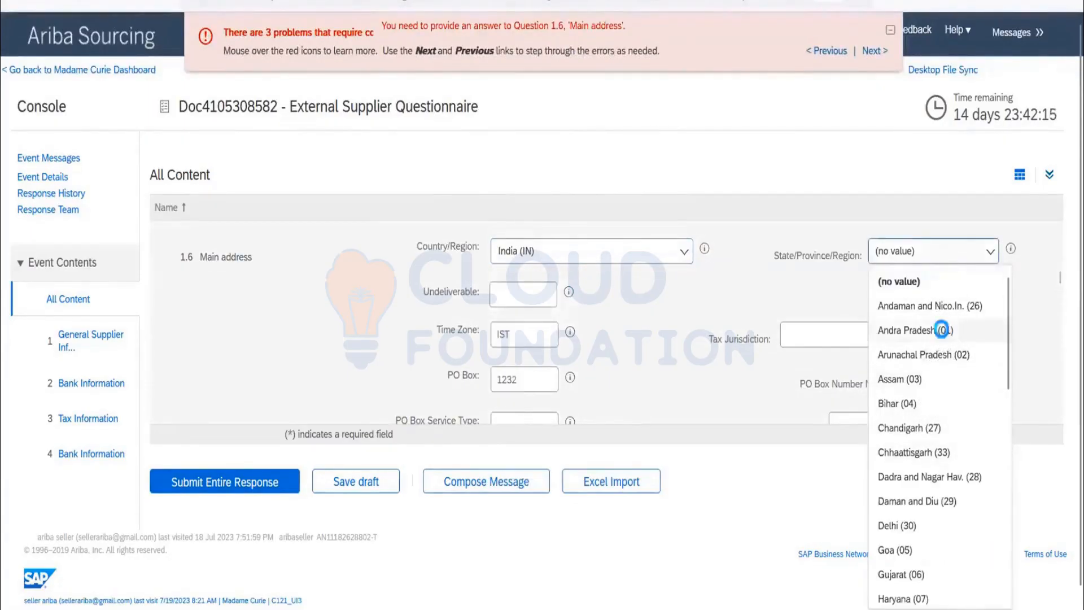
# Submit the entire response with the main address's country and state filled in.
pyautogui.scroll(-2, 668, 330)
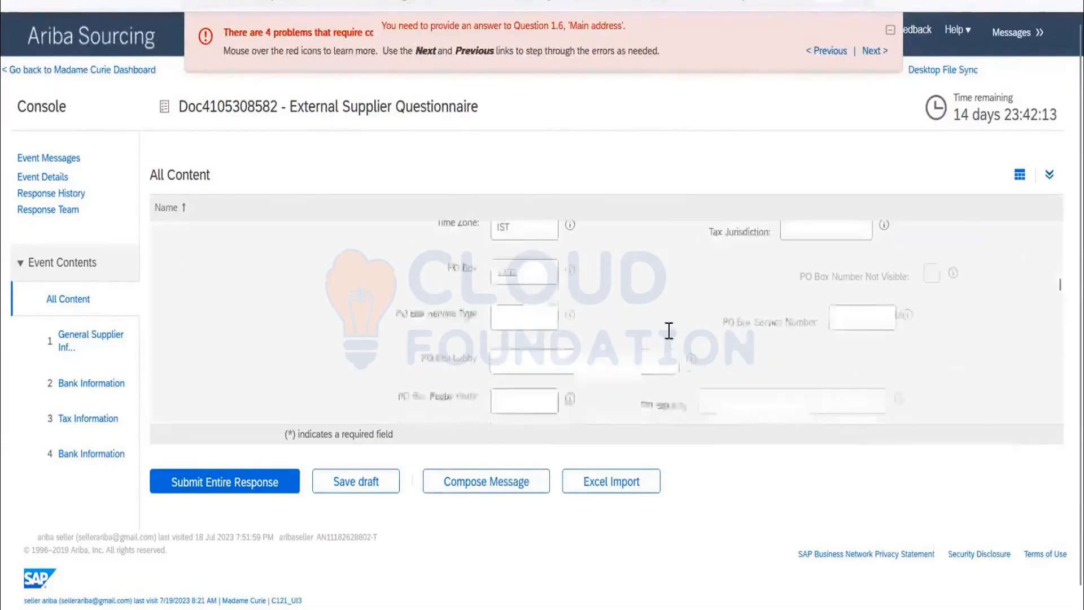
pyautogui.scroll(-3, 669, 330)
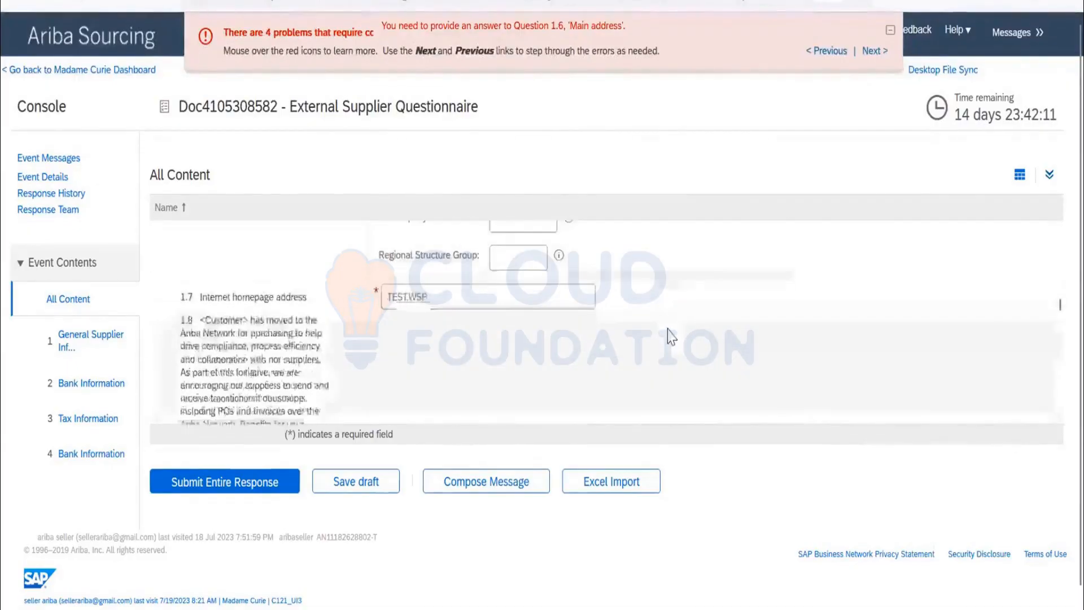
pyautogui.click(213, 483)
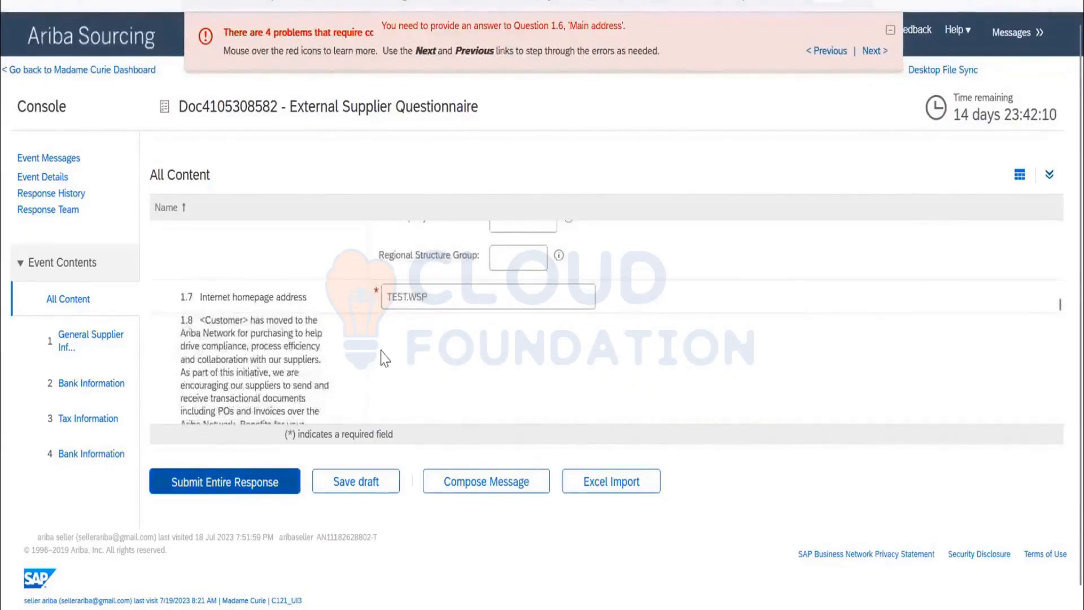
# Enter the postal code in main address question 1.6 and submit the entire response again.
pyautogui.scroll(-5, 560, 332)
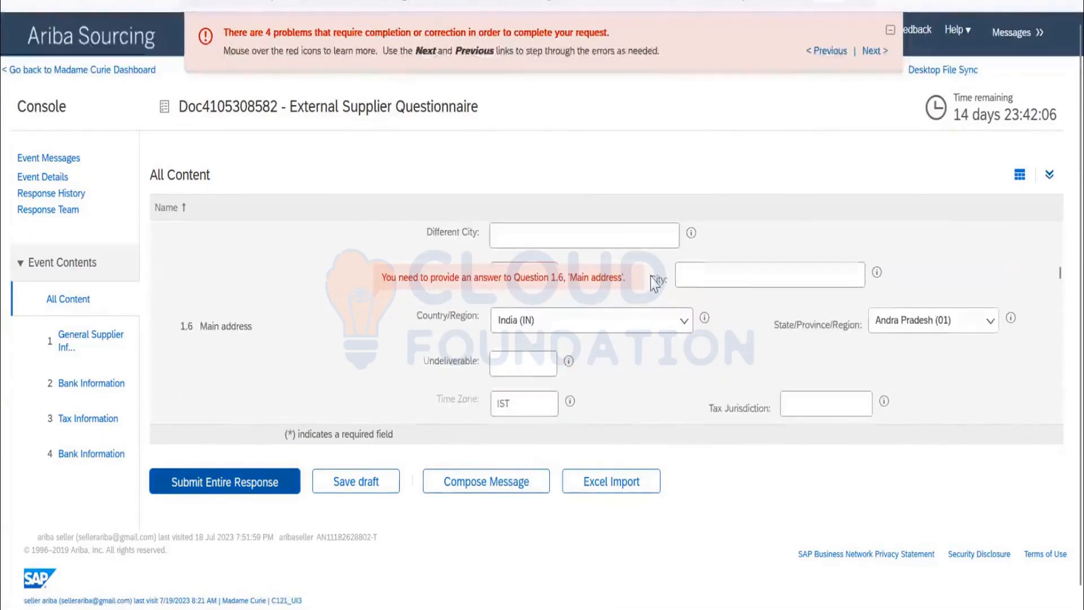
pyautogui.scroll(1, 560, 332)
pyautogui.click(529, 353)
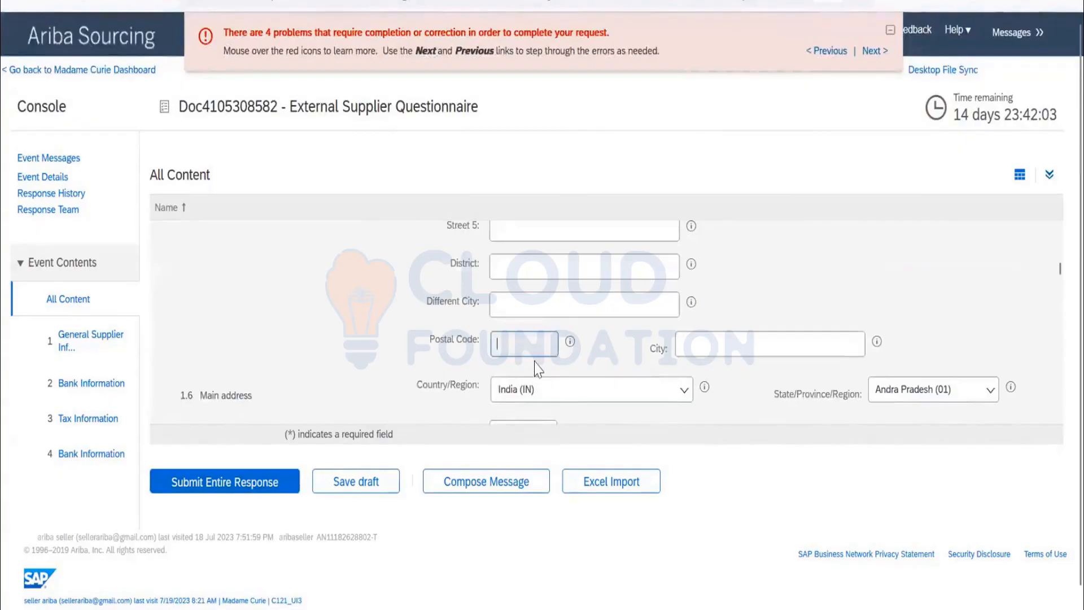
pyautogui.write('500500')
pyautogui.scroll(-6, 537, 368)
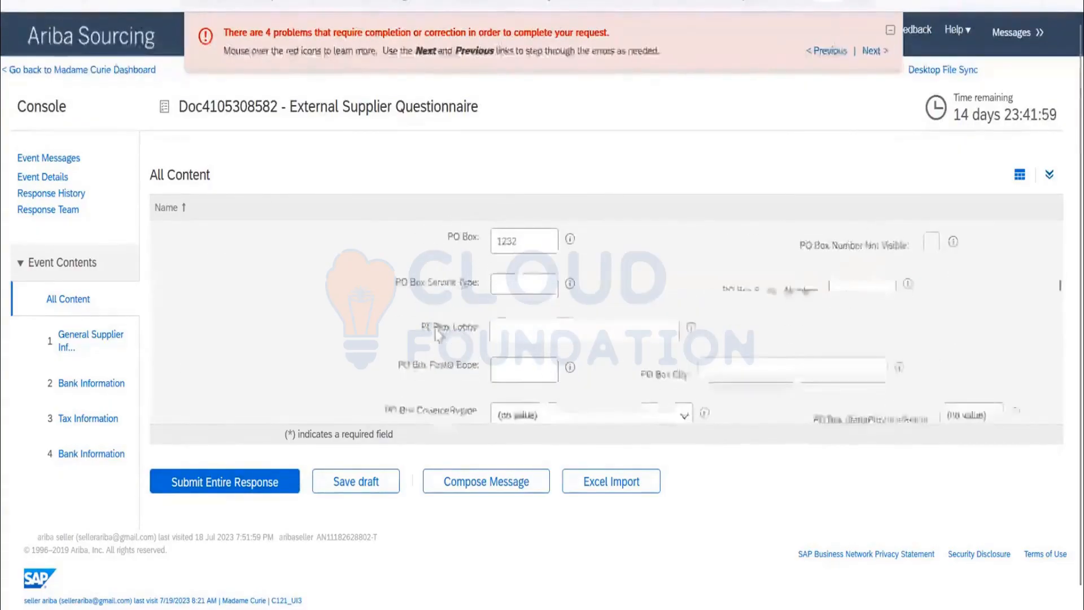
pyautogui.click(271, 481)
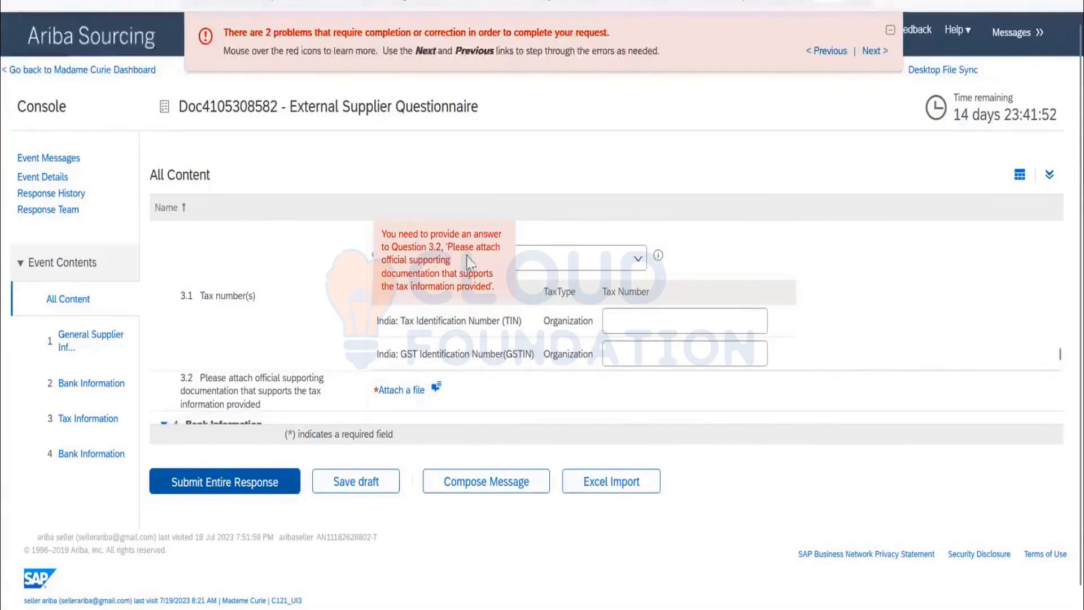
# Check the existing comment and its attachment on tax documentation question 3.2, then return to the questionnaire.
pyautogui.scroll(-1, 314, 346)
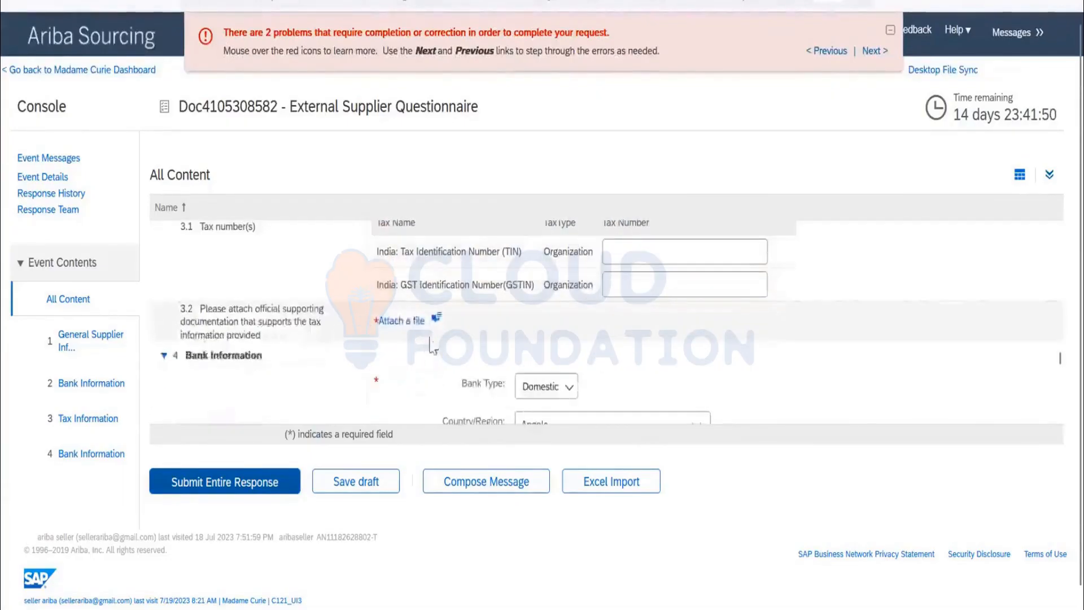
pyautogui.click(416, 321)
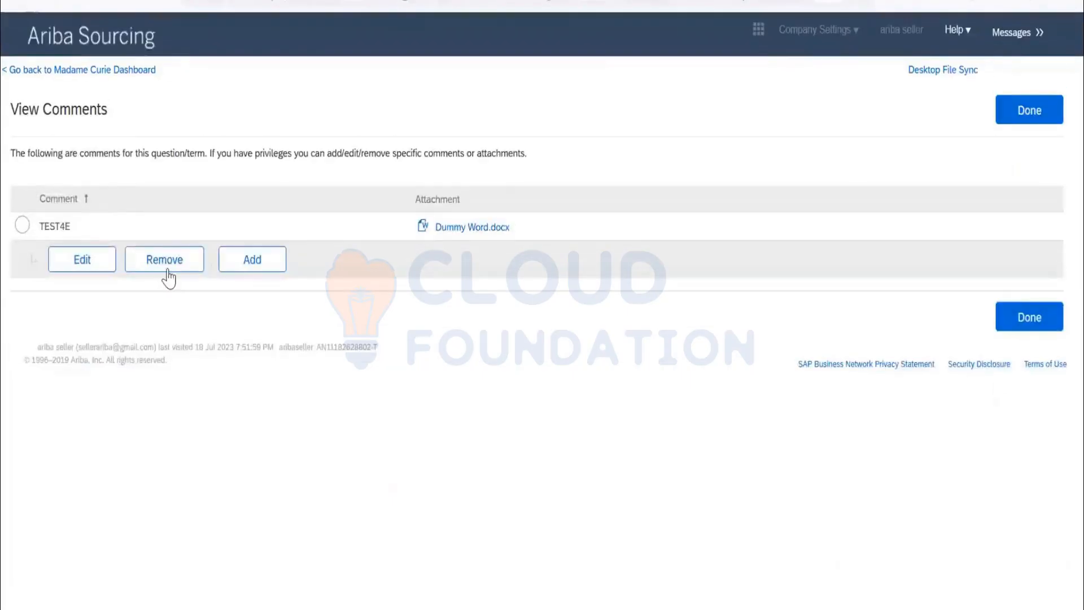
pyautogui.click(22, 225)
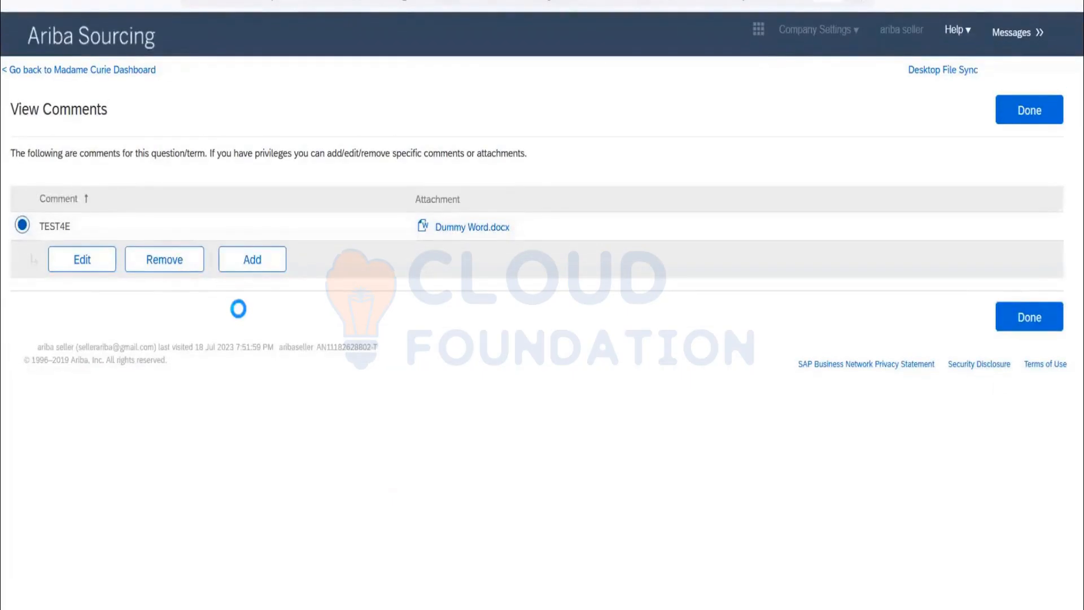
pyautogui.click(1019, 113)
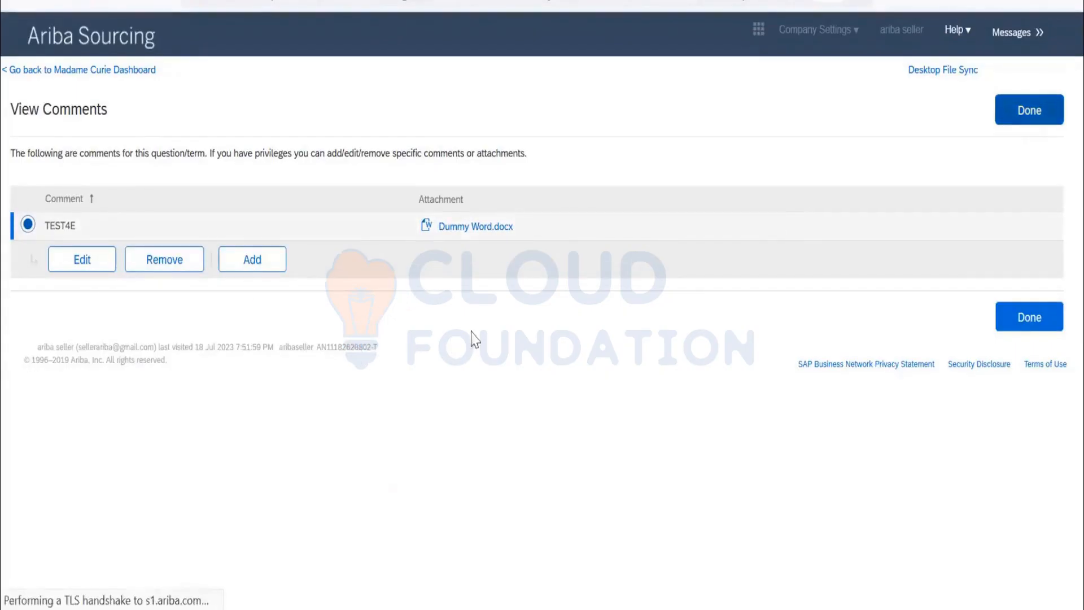
# Change the TEST4E comment on question 3.2 to TESTTESET FILE ATTACHED and return to the questionnaire.
pyautogui.scroll(-5, 644, 282)
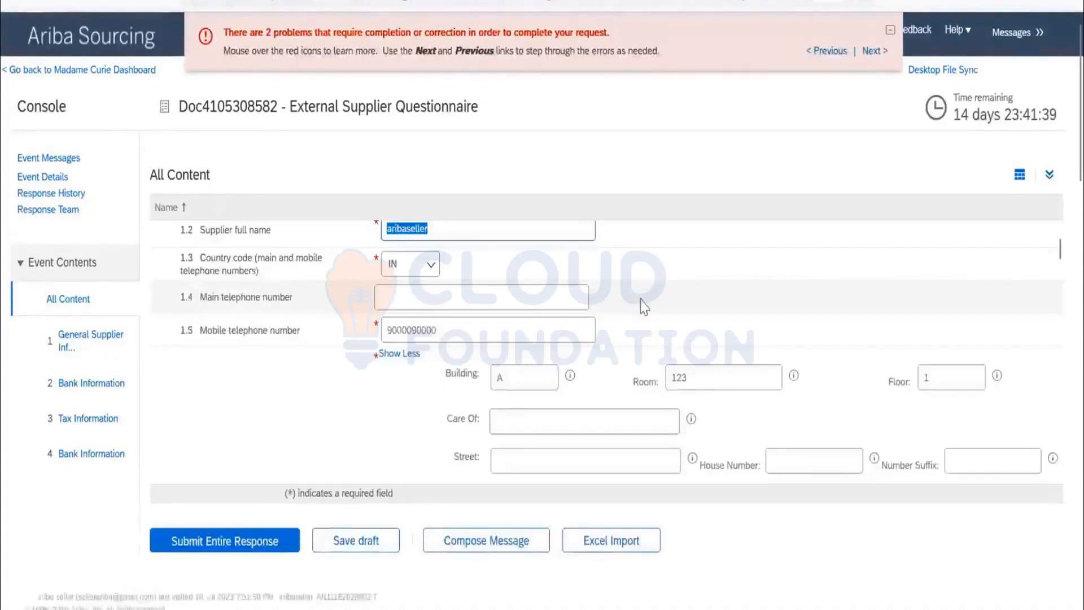
pyautogui.scroll(-10, 634, 299)
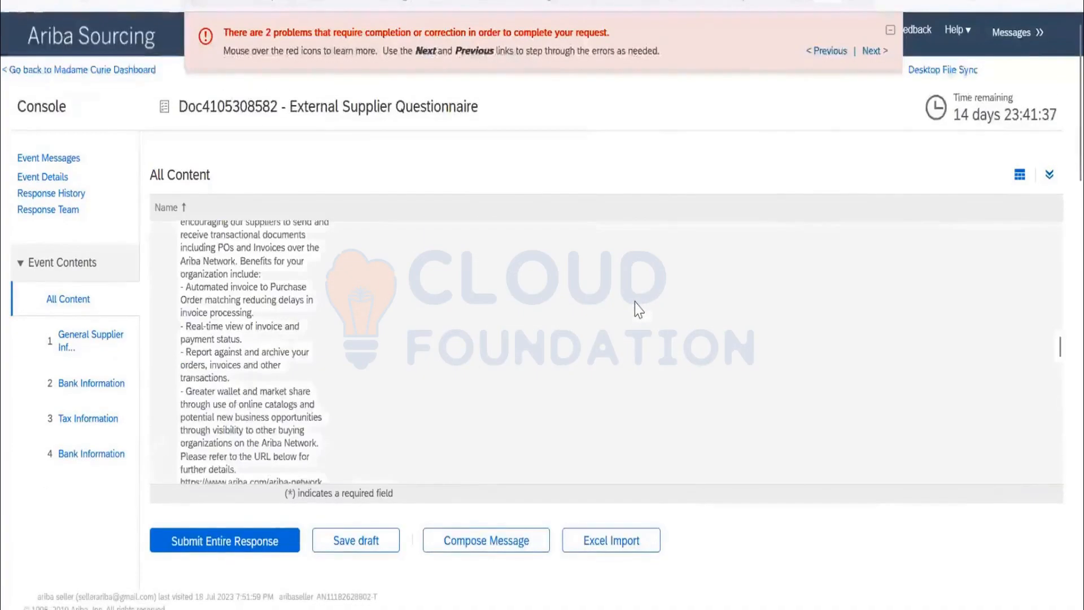
pyautogui.scroll(-6, 636, 312)
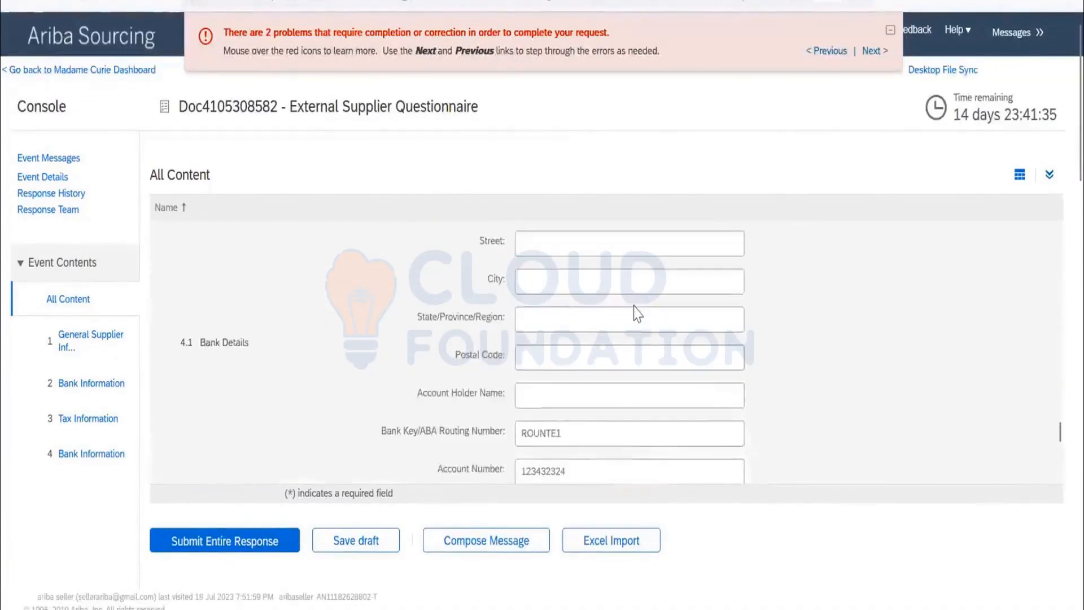
pyautogui.scroll(3, 636, 312)
pyautogui.scroll(1, 605, 324)
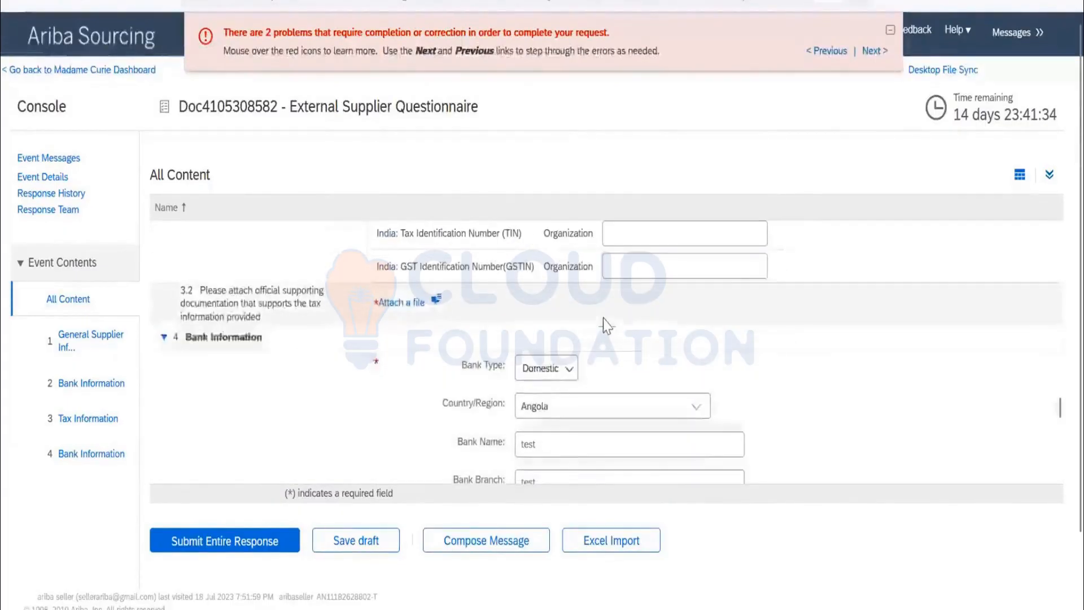
pyautogui.click(438, 305)
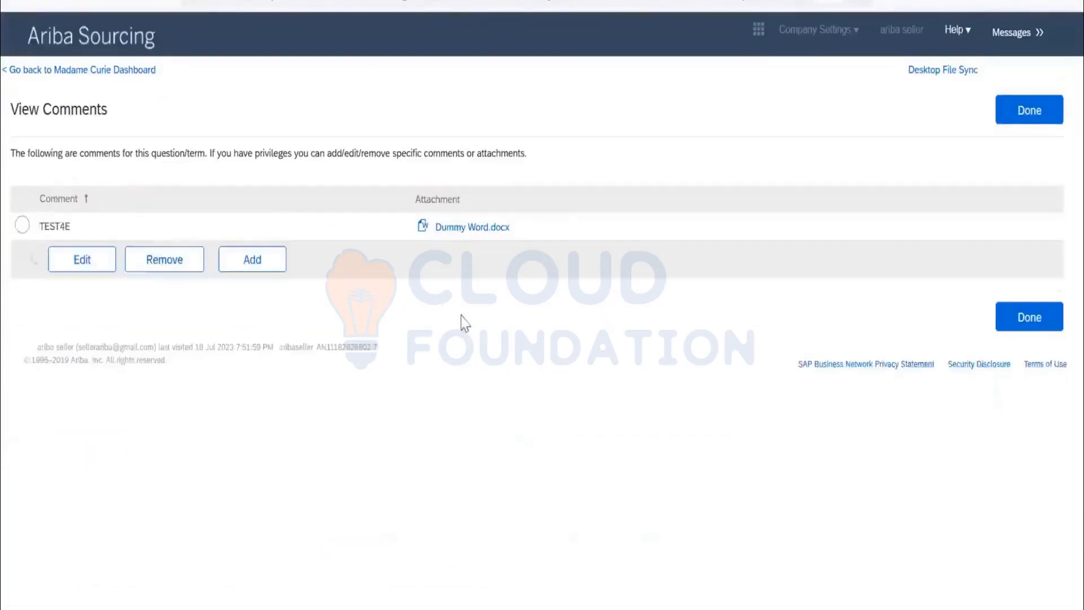
pyautogui.click(22, 225)
pyautogui.click(74, 273)
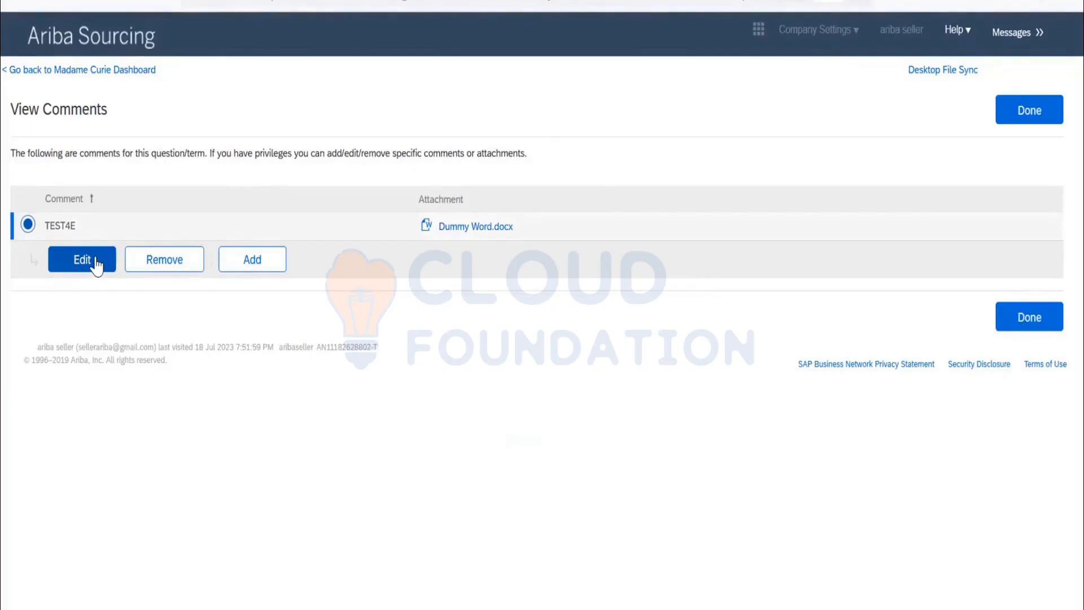
pyautogui.click(96, 262)
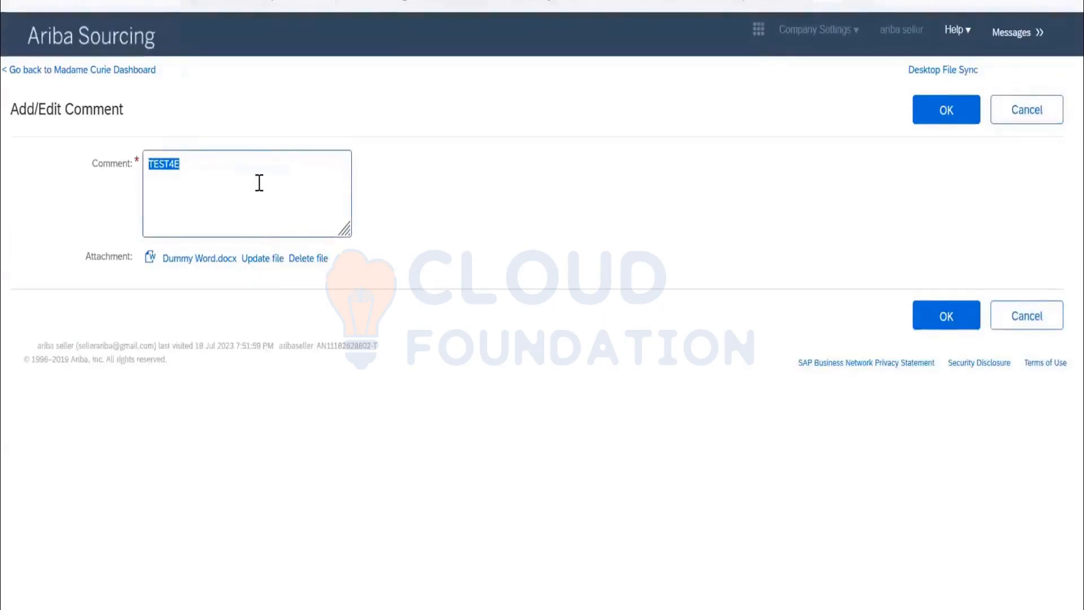
pyautogui.click(259, 182)
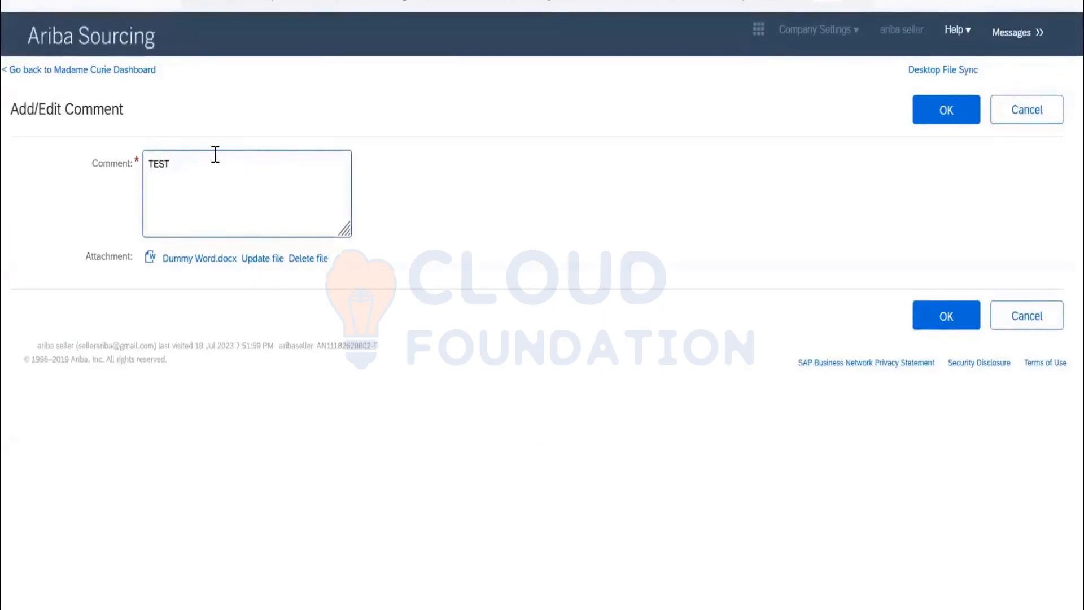
pyautogui.write('TESET FILE ATTACHED')
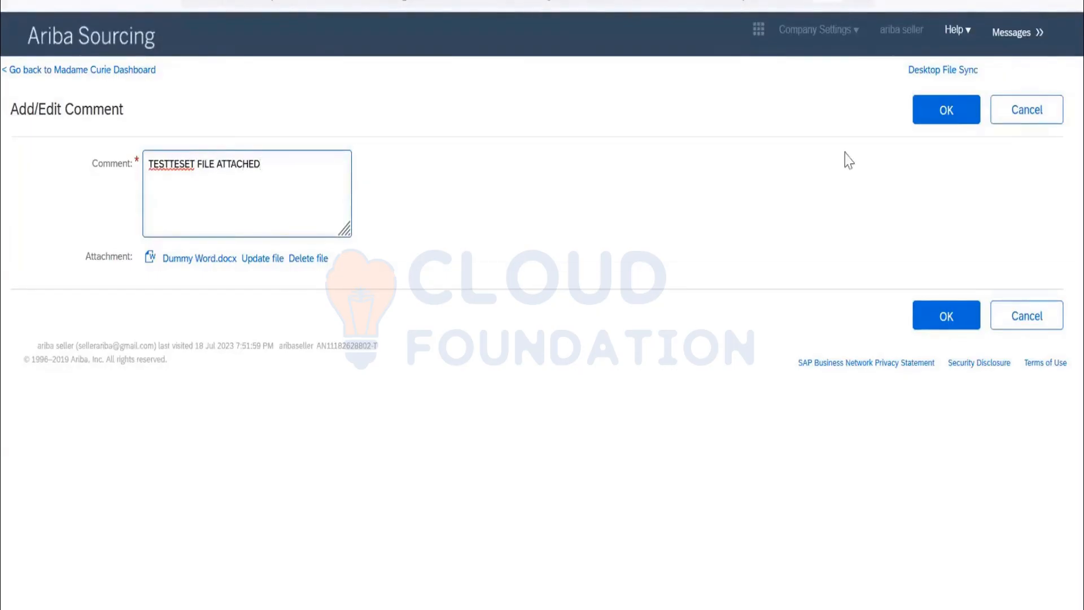
pyautogui.click(953, 118)
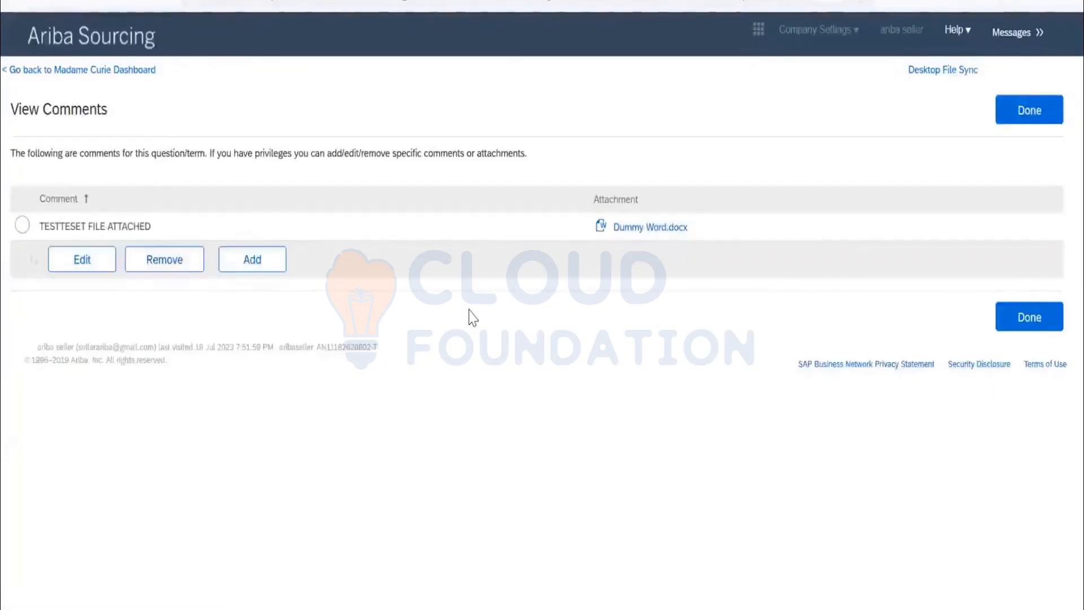
pyautogui.click(1018, 123)
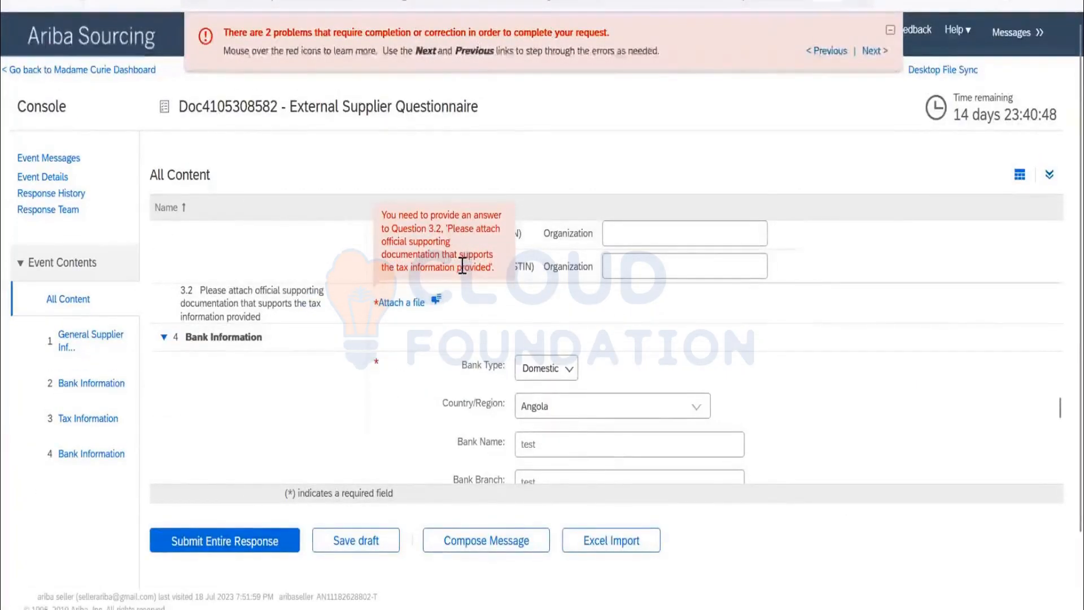
# Start a new comment on tax documentation question 3.2 and attach SAP Ariba Course Content.pdf to it.
pyautogui.scroll(-2, 461, 249)
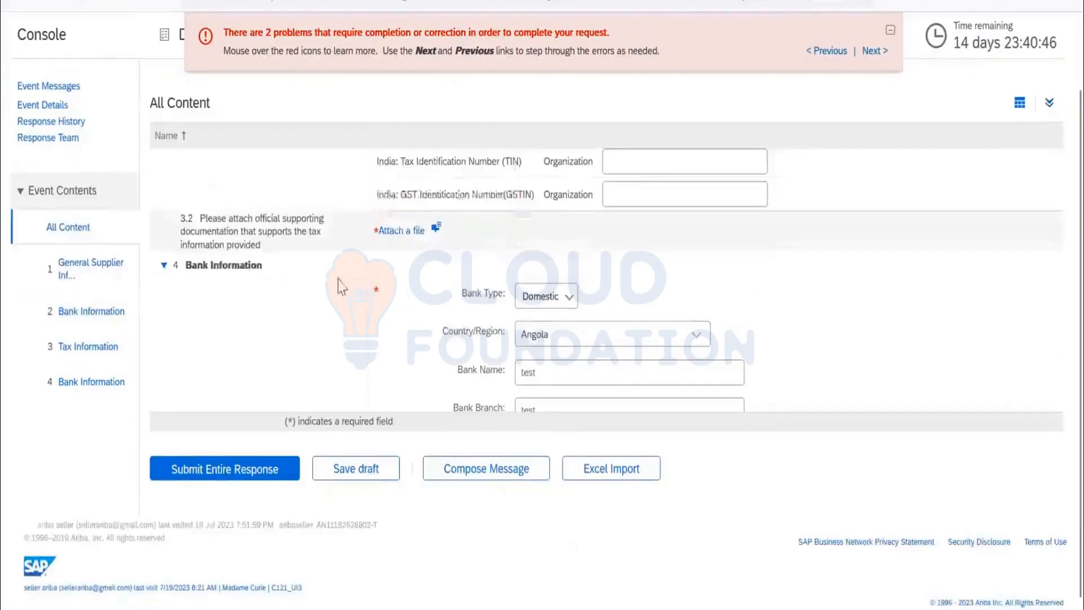
pyautogui.click(439, 231)
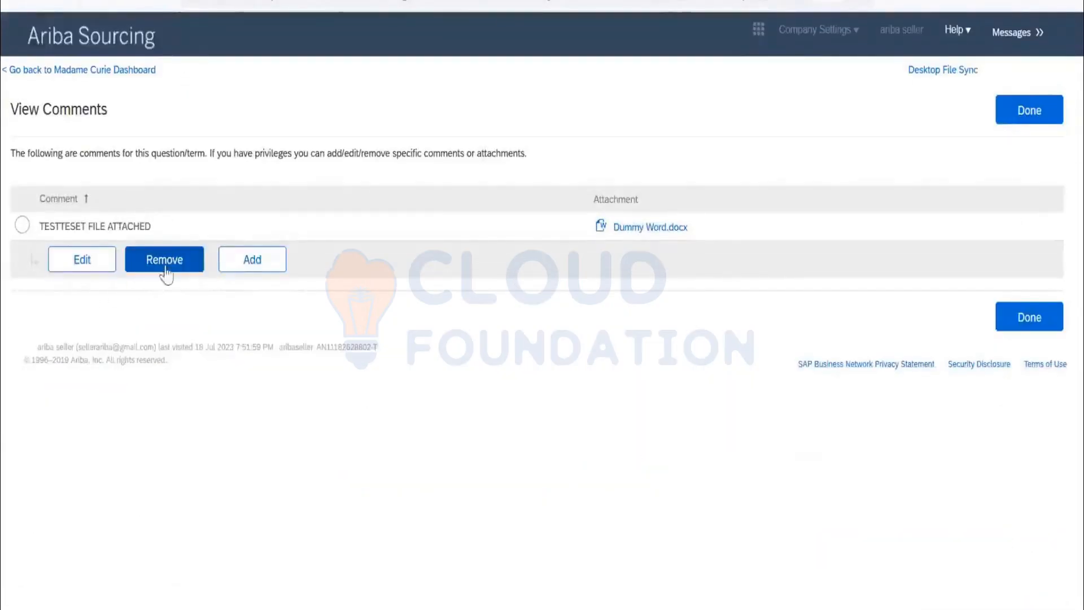
pyautogui.click(271, 265)
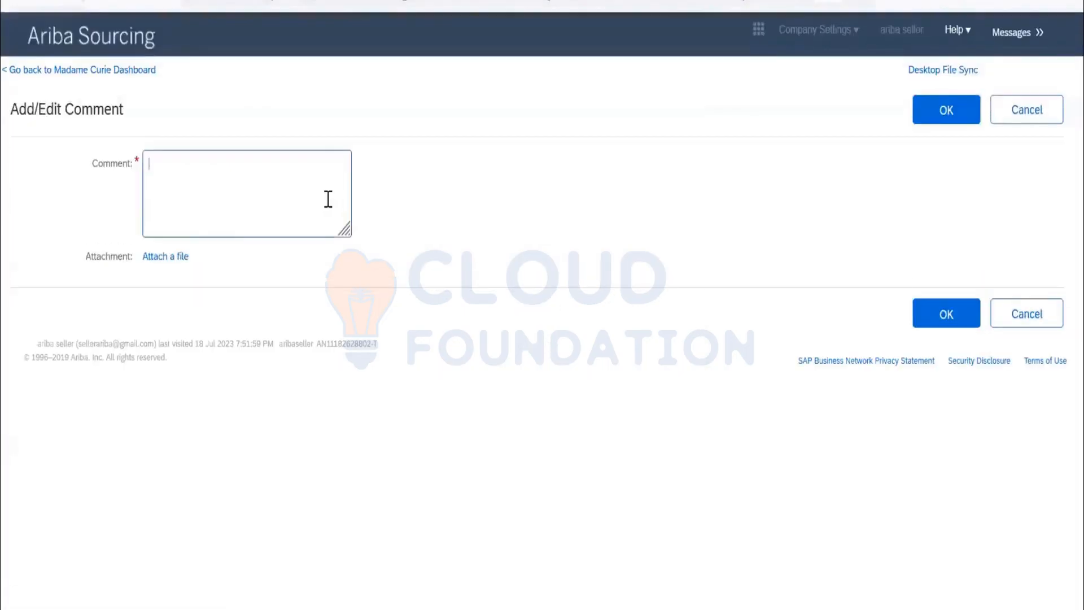
pyautogui.click(183, 259)
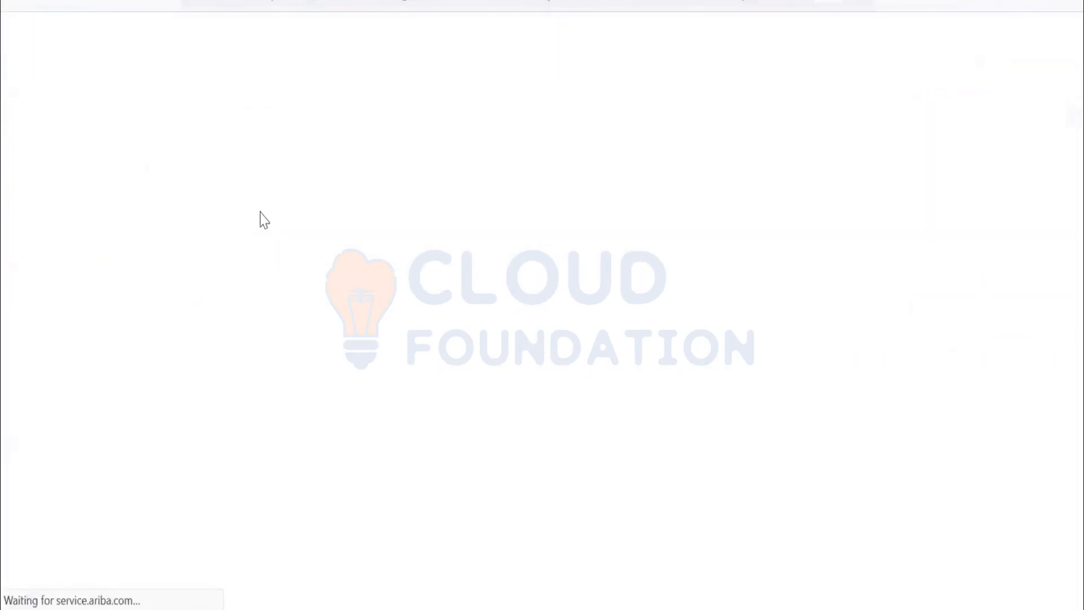
pyautogui.click(89, 205)
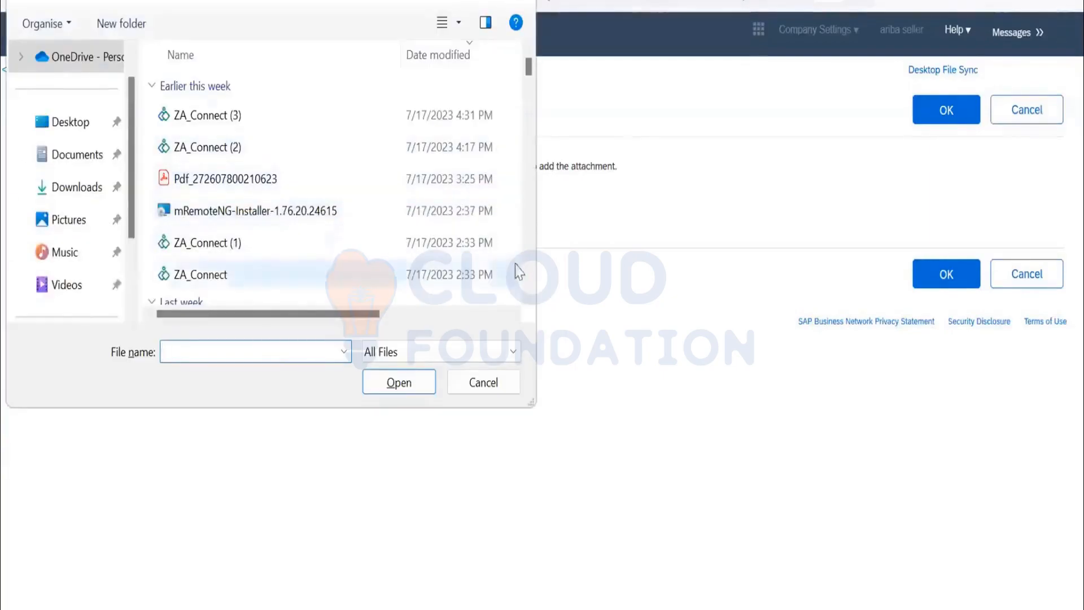
pyautogui.scroll(-4, 425, 198)
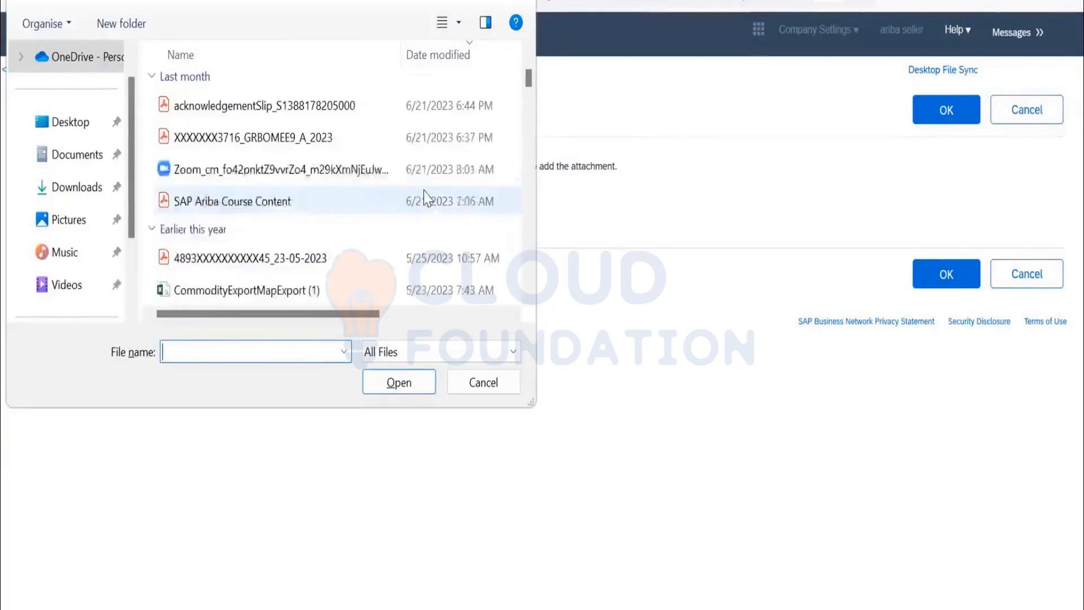
pyautogui.scroll(-1, 427, 199)
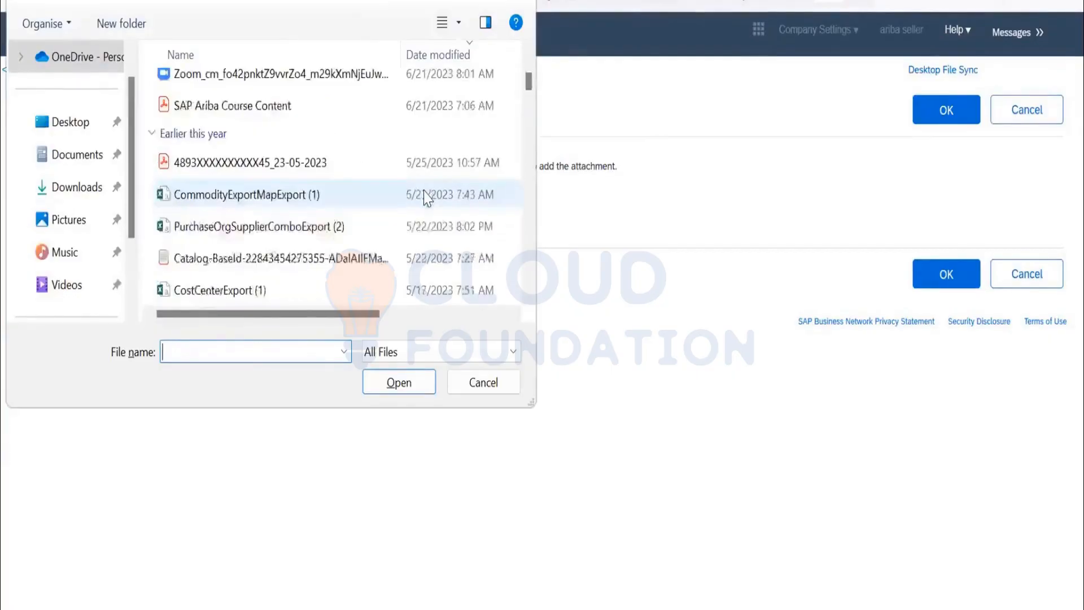
pyautogui.click(299, 116)
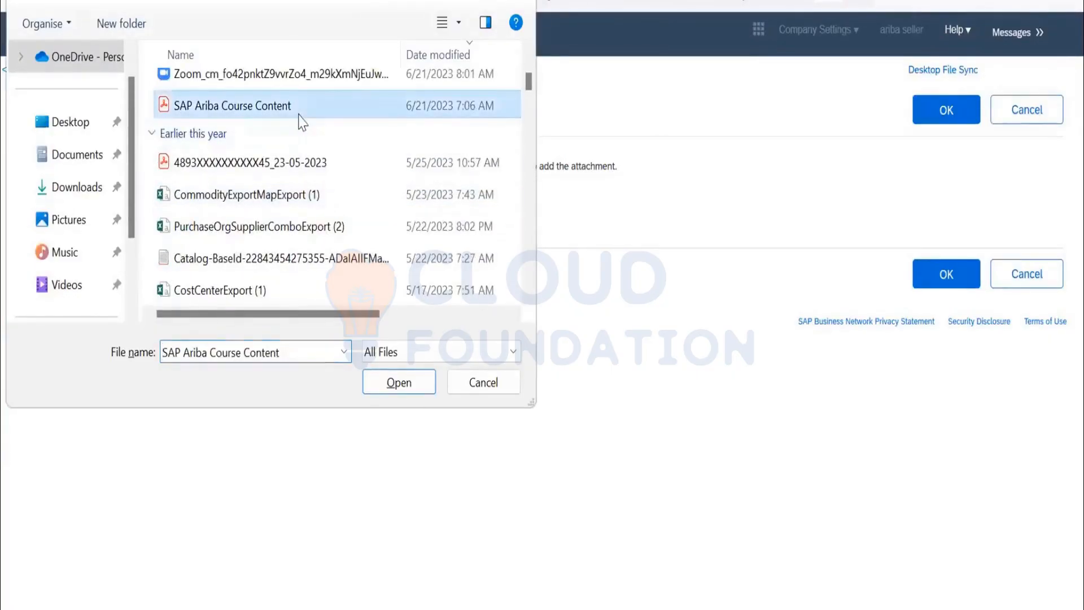
pyautogui.click(395, 382)
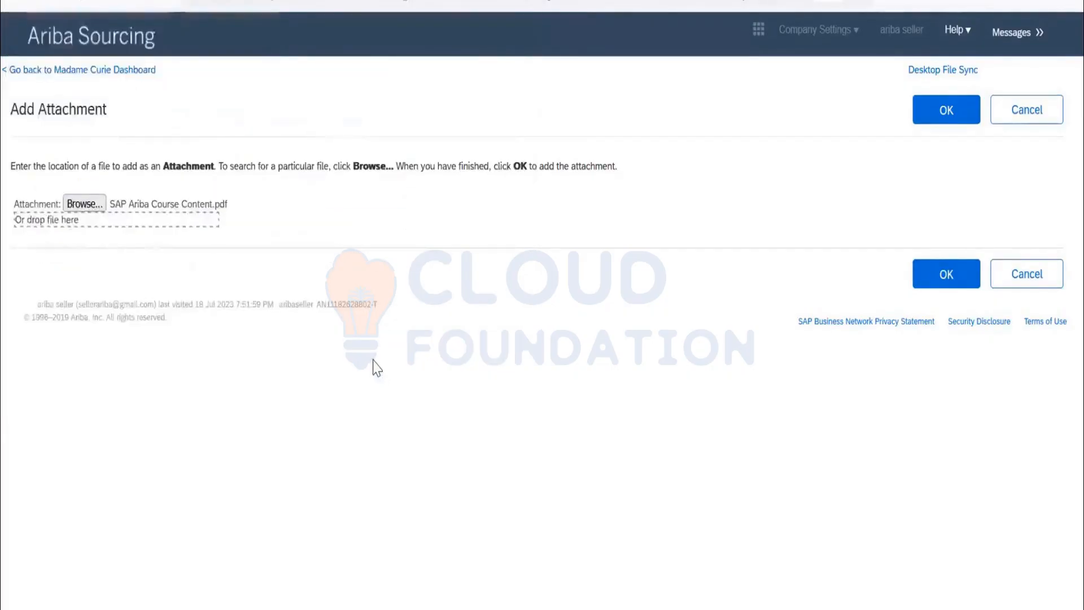
pyautogui.click(944, 111)
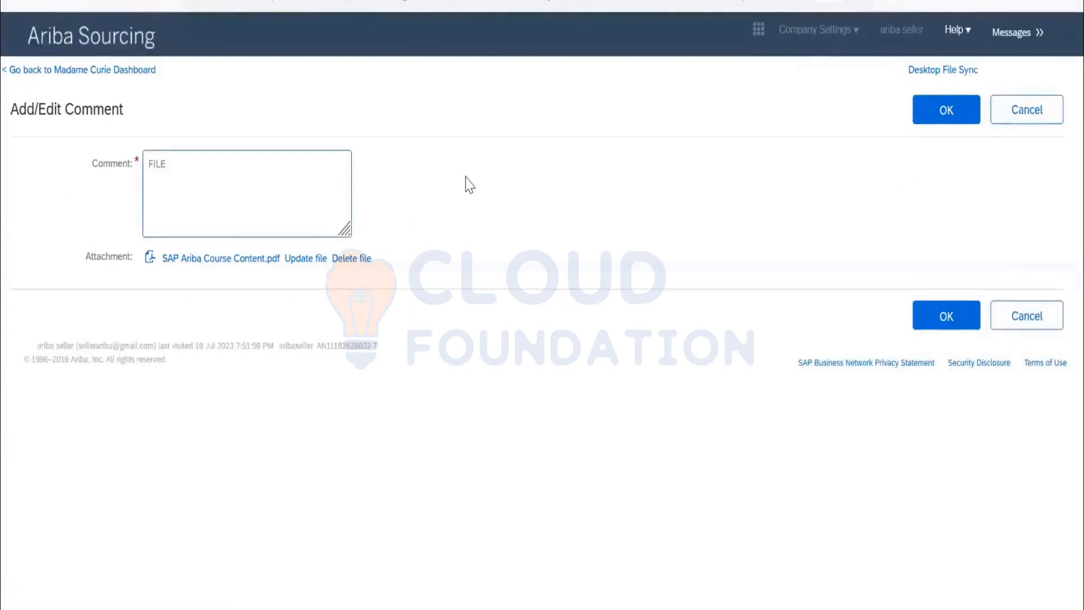
# Enter FILE ADDED as the new comment's text, save it and close the comments list.
pyautogui.write('DED')
pyautogui.click(946, 111)
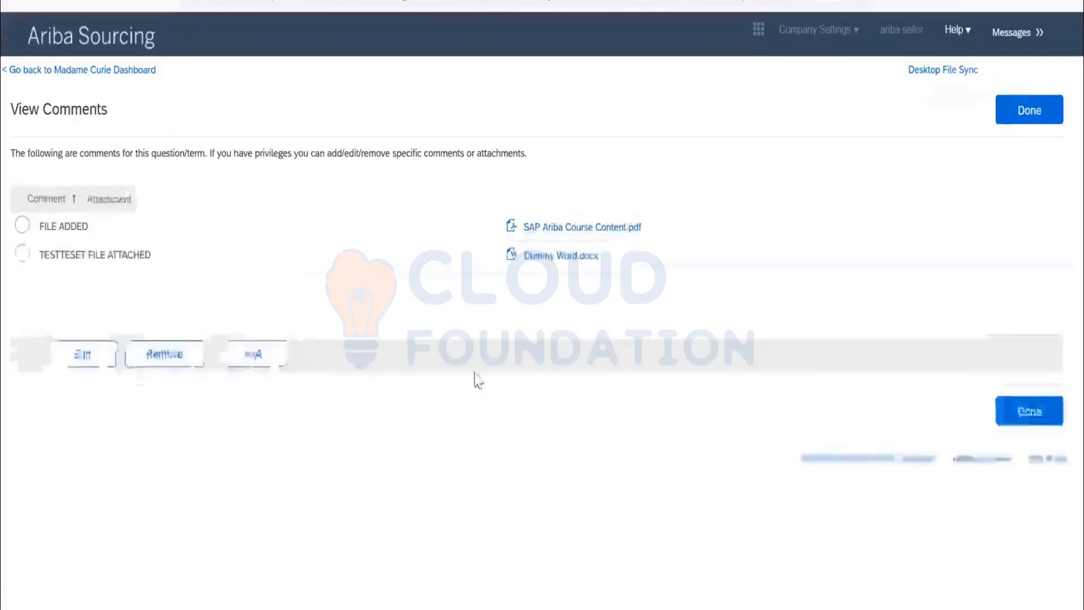
pyautogui.click(1034, 121)
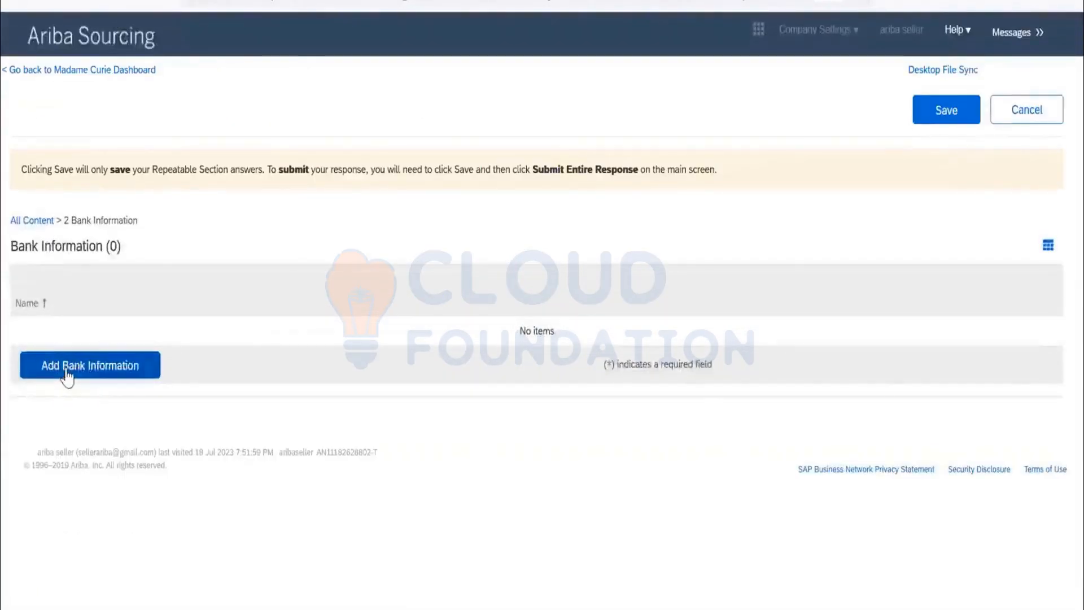
# Add a bank information entry in section 2 with the bank type Domestic.
pyautogui.click(65, 370)
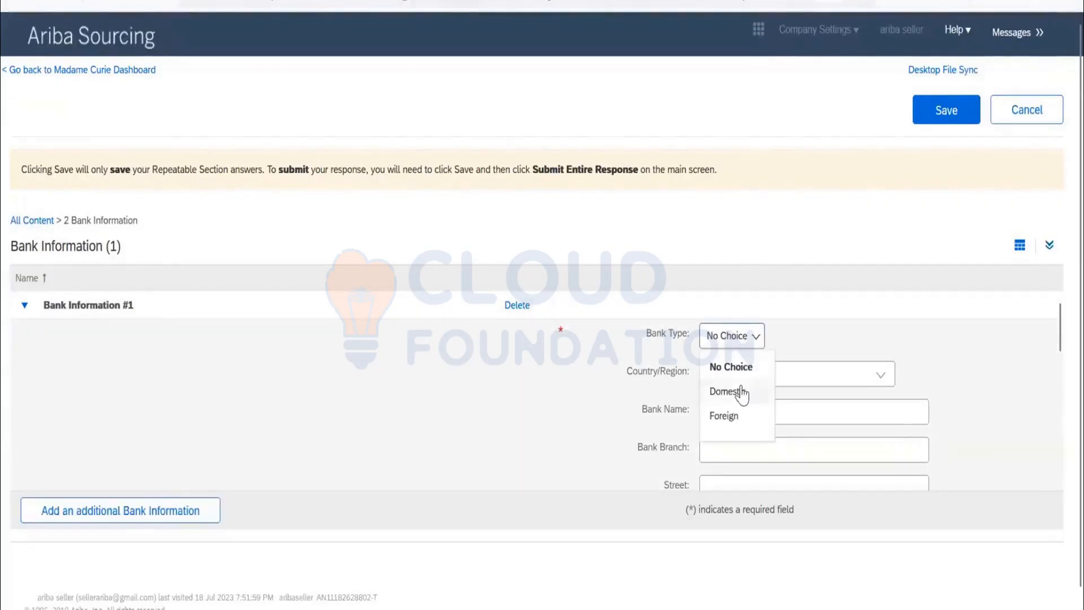
pyautogui.click(734, 392)
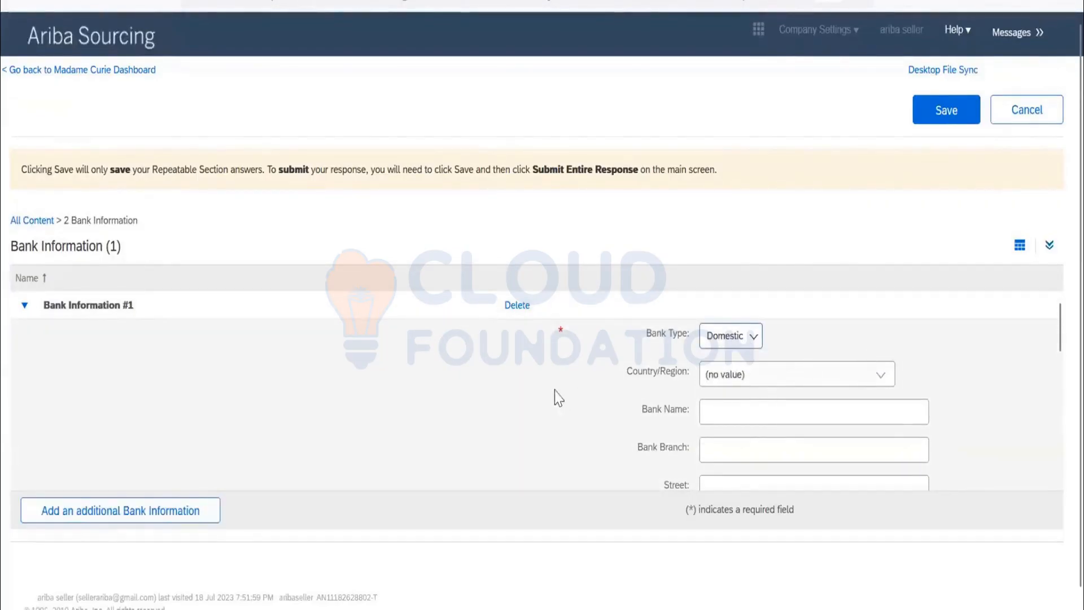
pyautogui.scroll(-10, 521, 384)
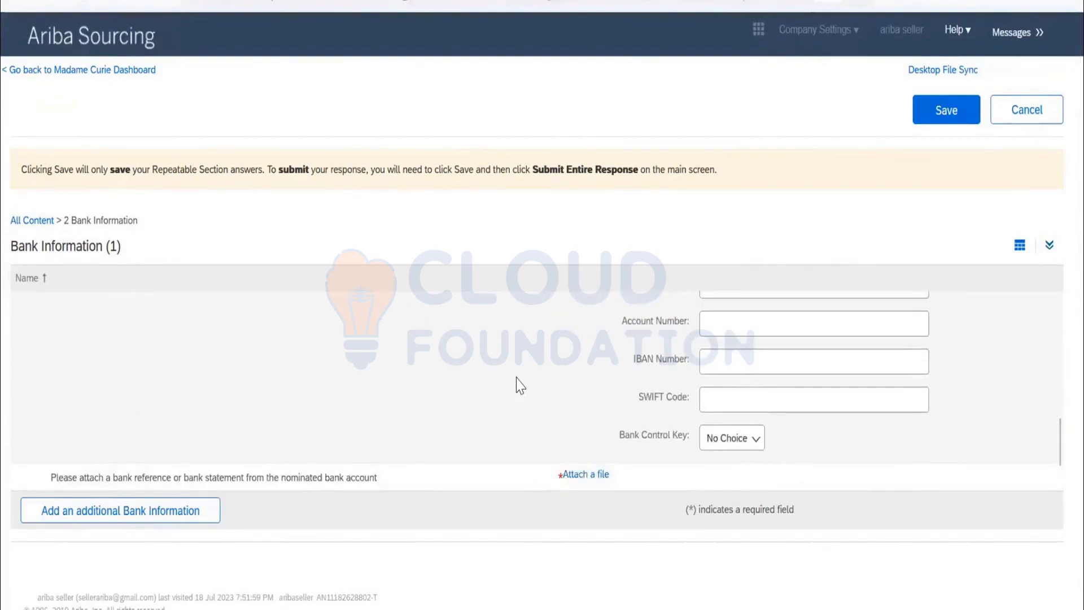
pyautogui.scroll(5, 793, 358)
pyautogui.scroll(2, 791, 360)
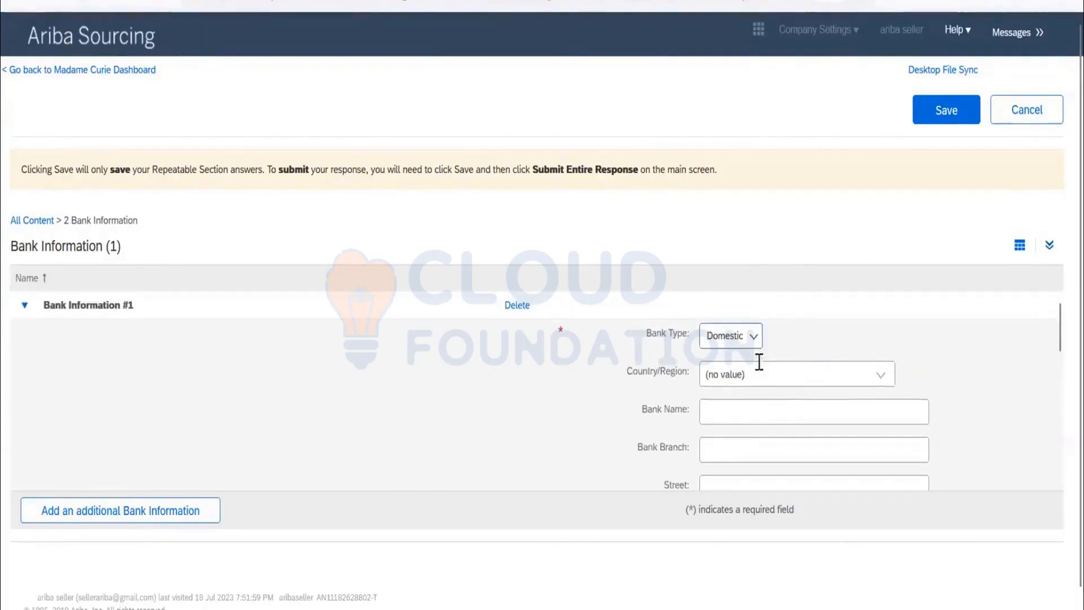
pyautogui.click(870, 375)
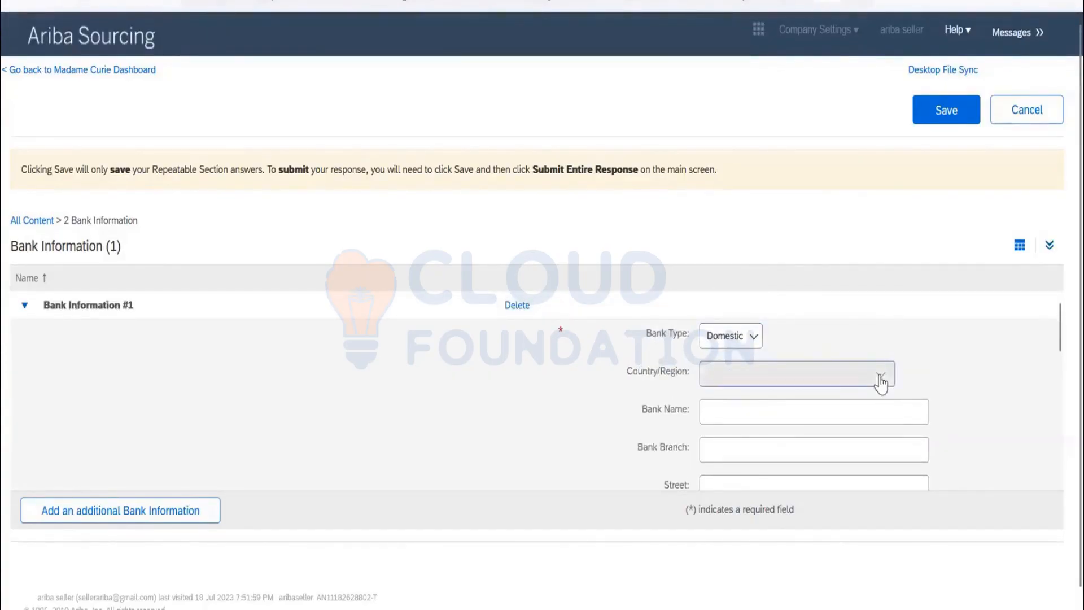
pyautogui.click(461, 368)
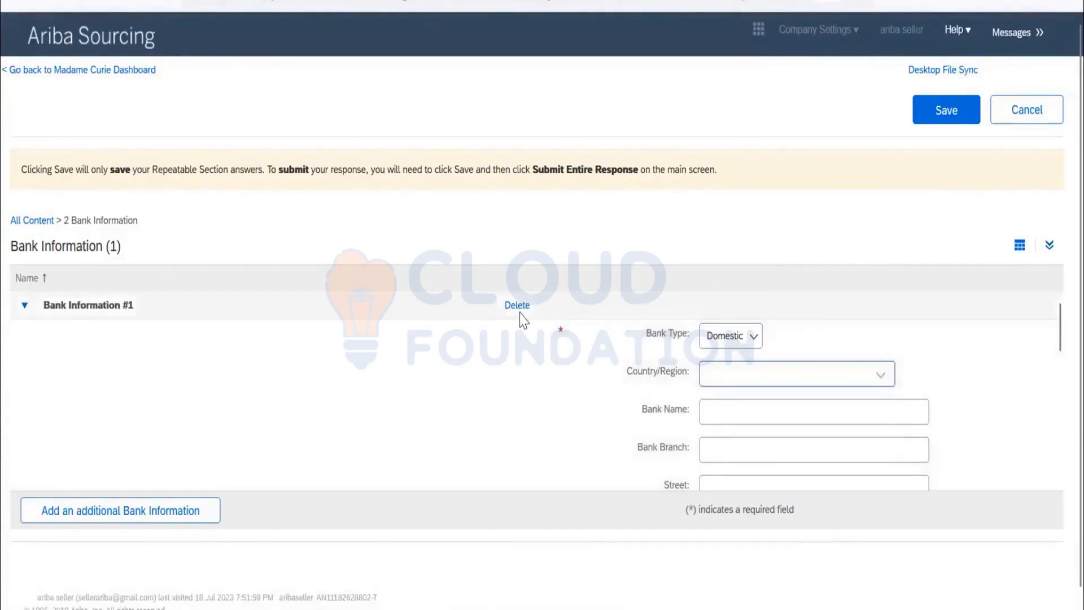
# Attach Dummy Word.docx as the bank reference for Bank Information #1 and try to save the section.
pyautogui.scroll(-10, 579, 451)
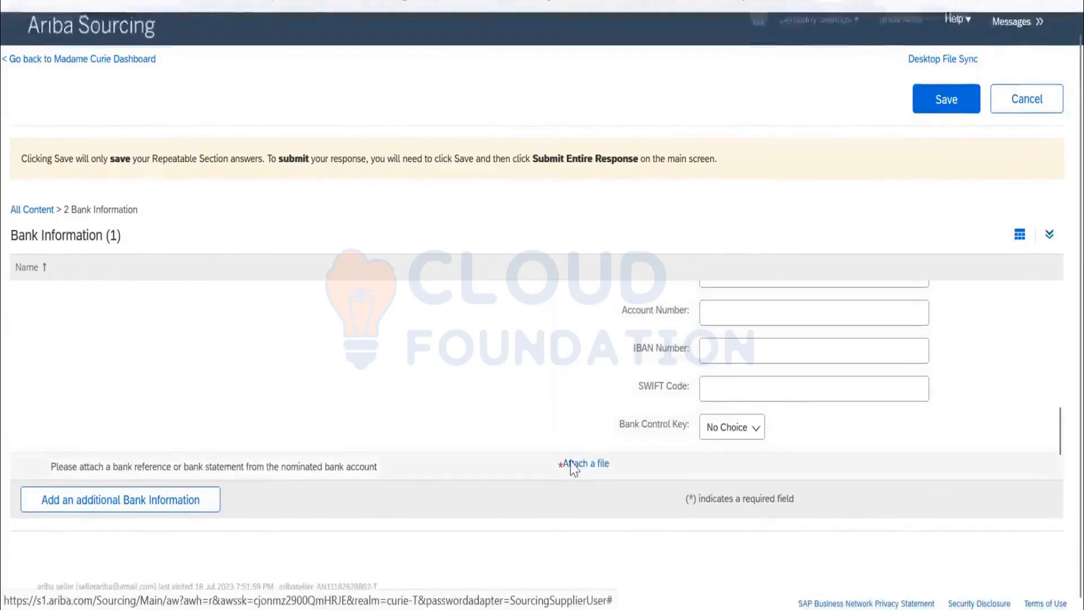
pyautogui.click(574, 466)
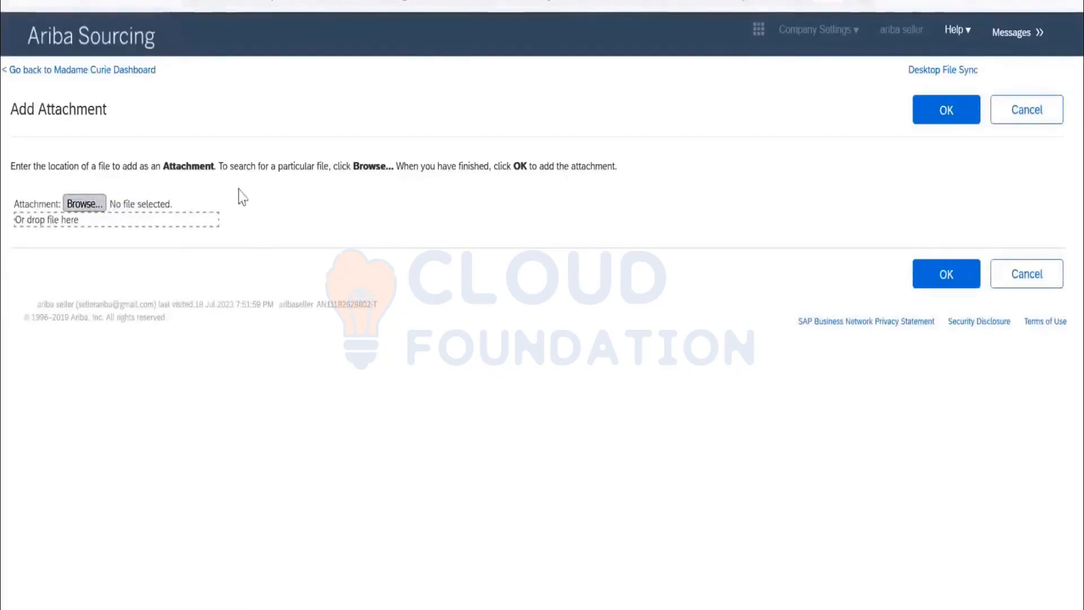
pyautogui.click(84, 203)
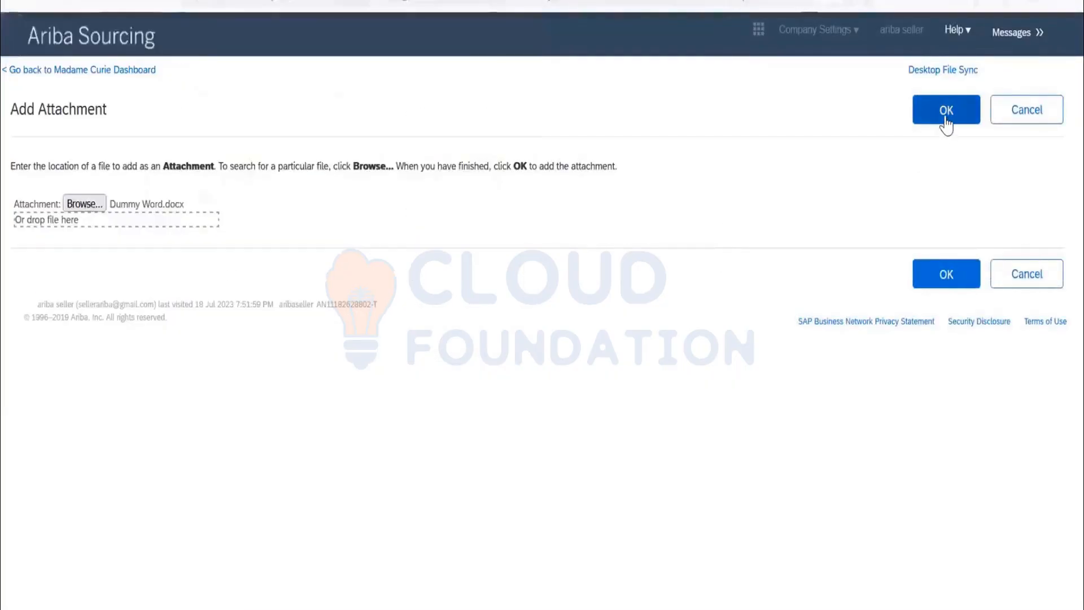
pyautogui.click(945, 116)
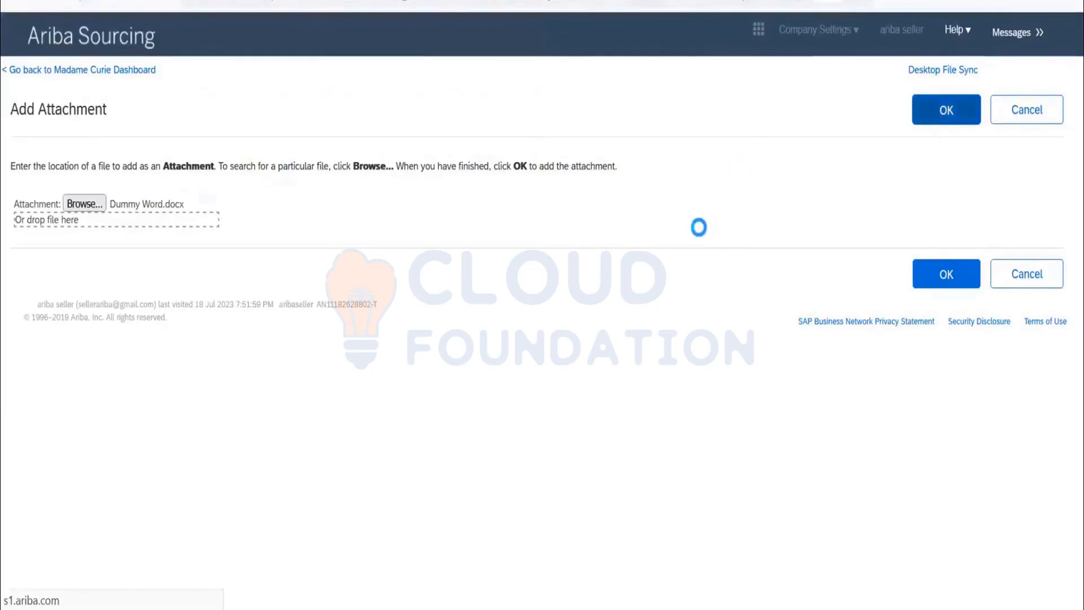
pyautogui.click(948, 109)
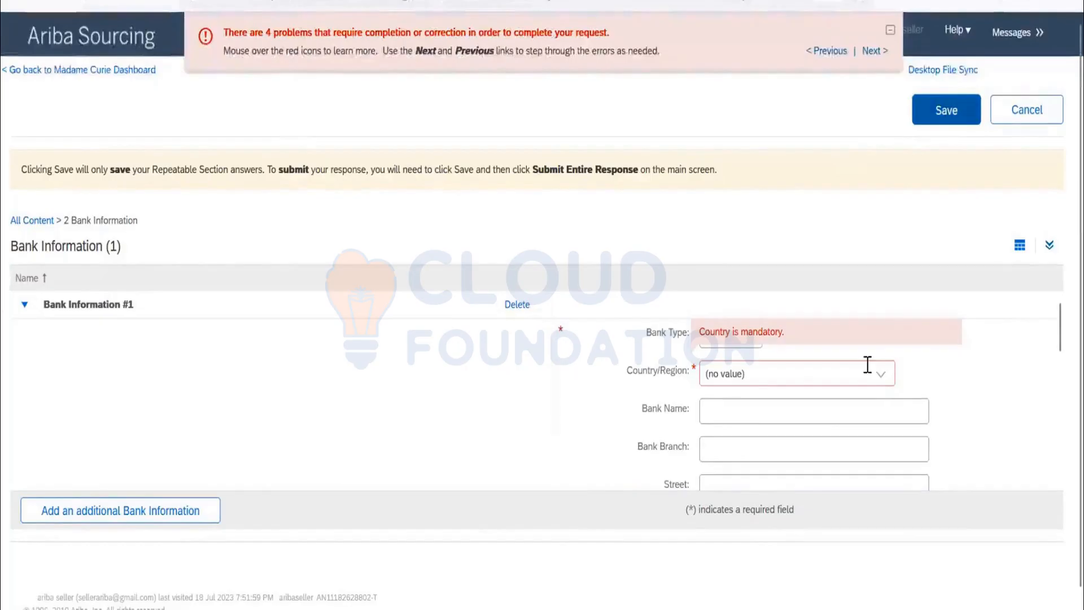
# Select the country/region for Bank Information #1 and enter ROUTE1 as the bank key, plus the account number and IBAN number.
pyautogui.click(850, 384)
pyautogui.click(815, 403)
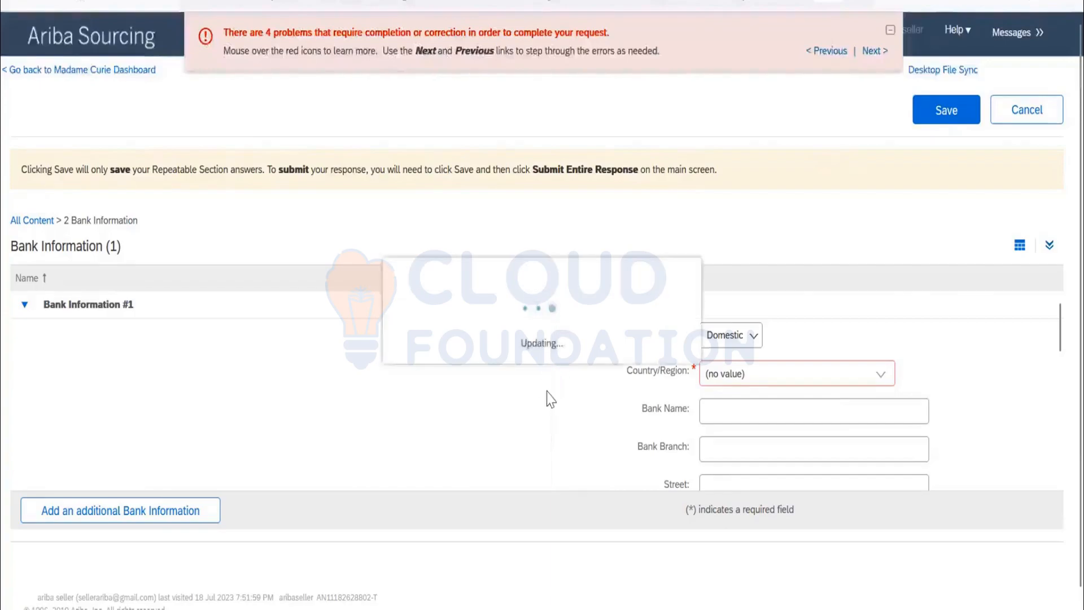
pyautogui.scroll(10, 683, 372)
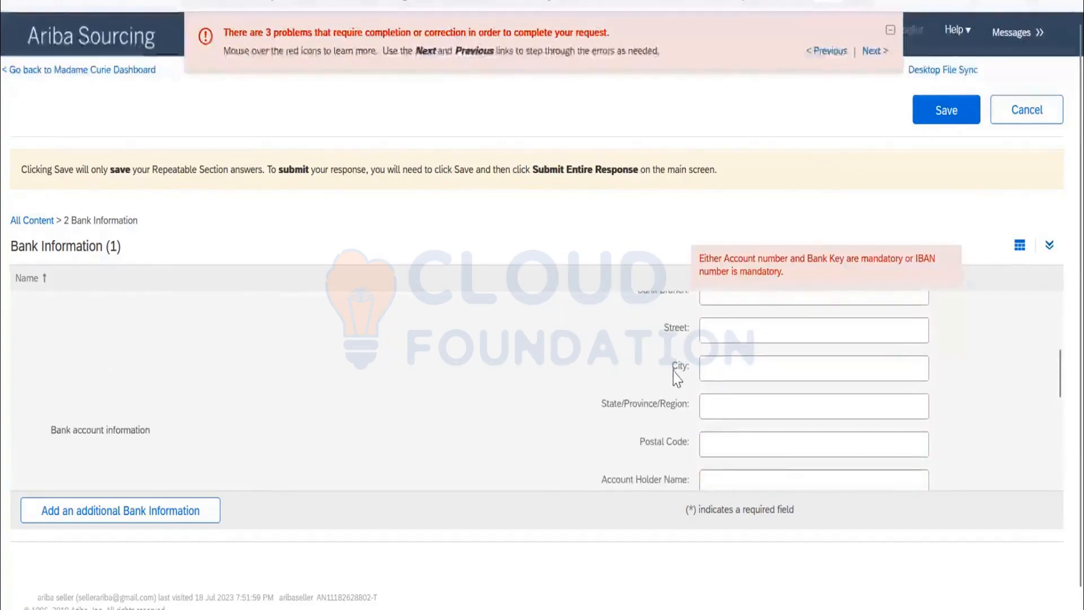
pyautogui.scroll(-10, 676, 378)
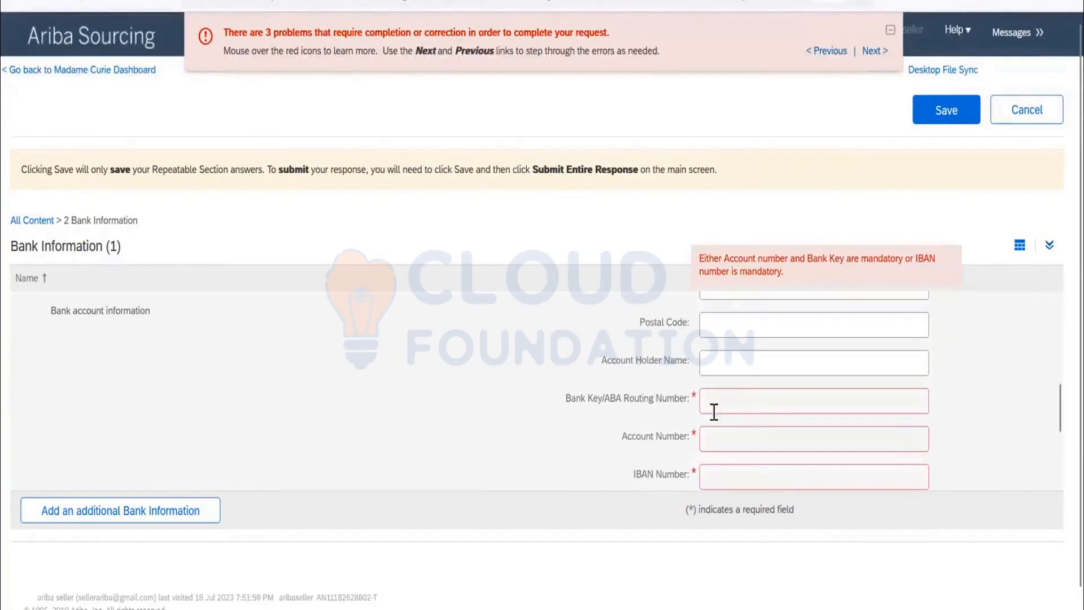
pyautogui.click(721, 397)
pyautogui.write('ROUTE1')
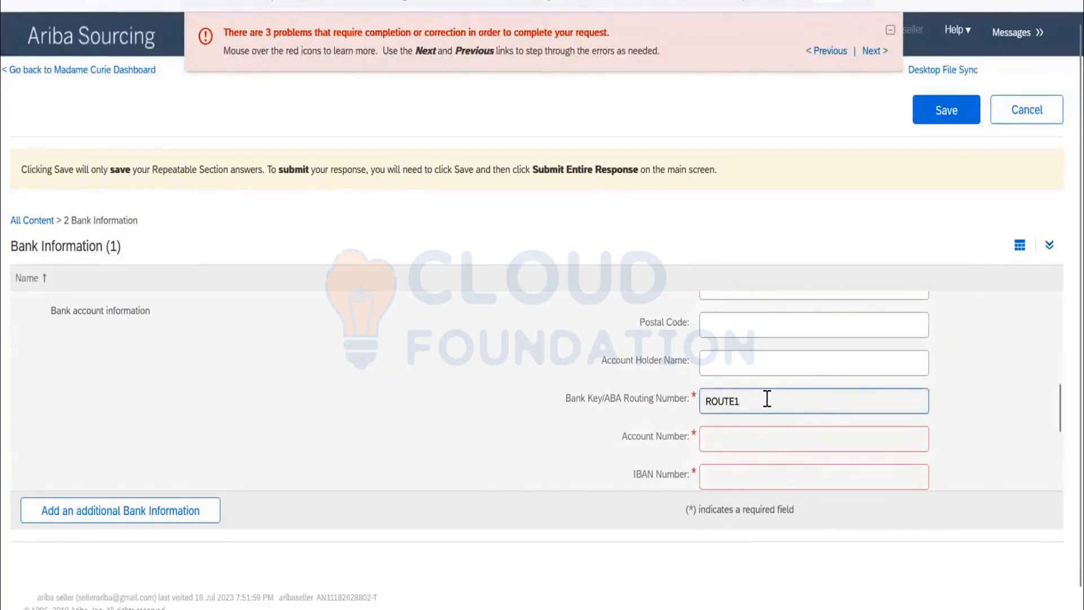
pyautogui.click(736, 438)
pyautogui.write('123434')
pyautogui.click(737, 476)
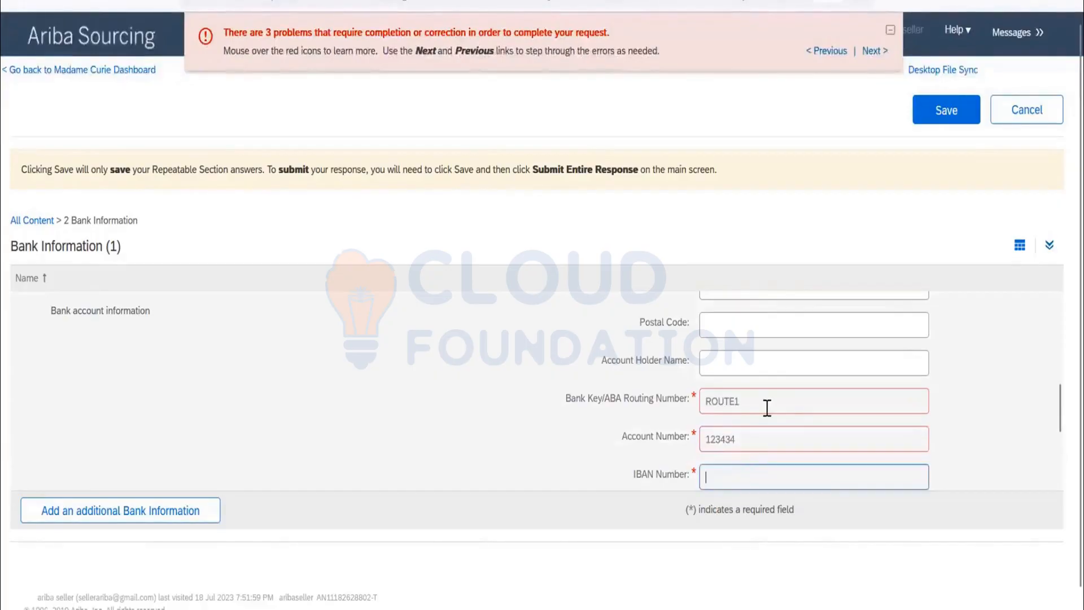
pyautogui.write('IBANDFJLDSF')
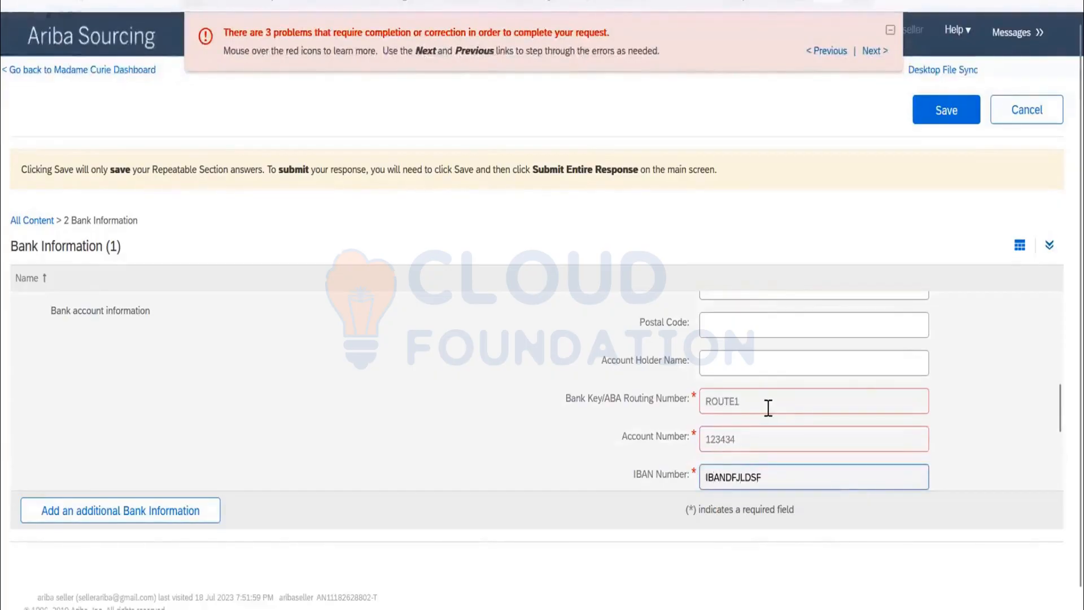
# Save the bank information section with the bank control key left at No Choice.
pyautogui.scroll(-2, 865, 387)
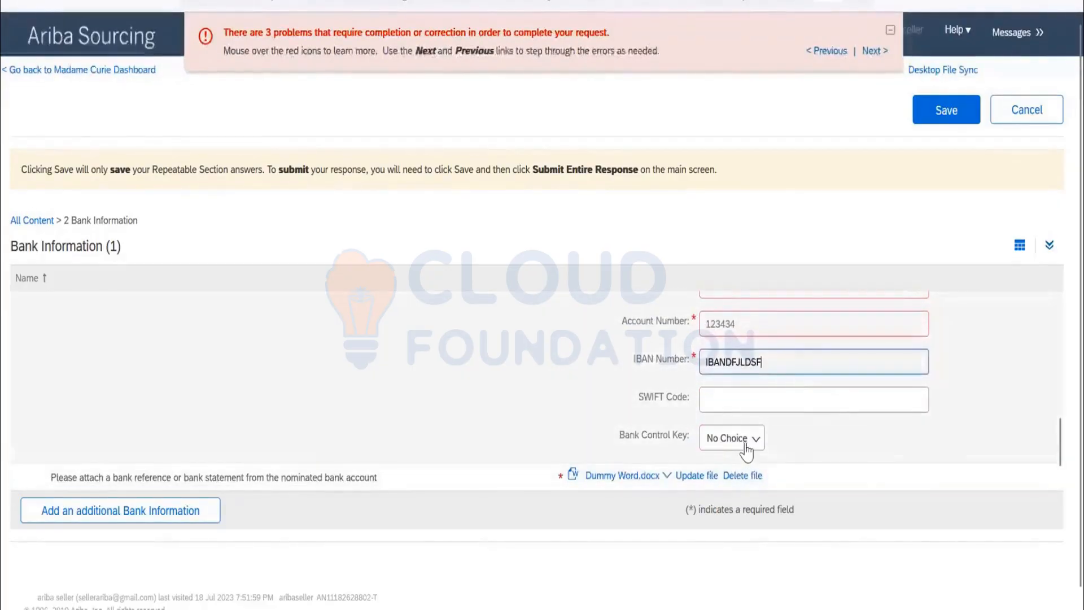
pyautogui.click(745, 445)
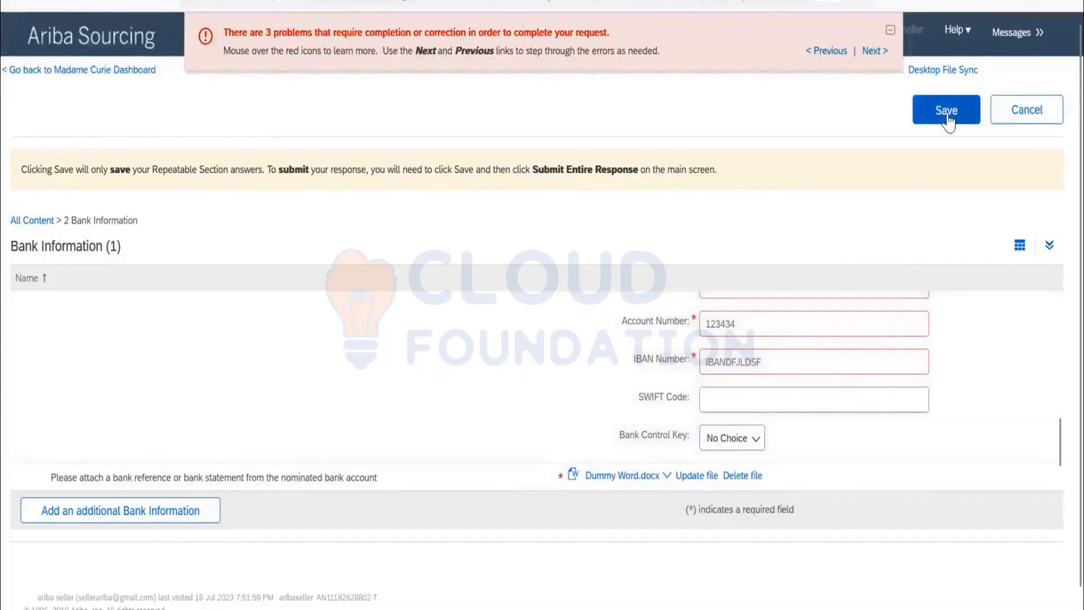
pyautogui.click(947, 110)
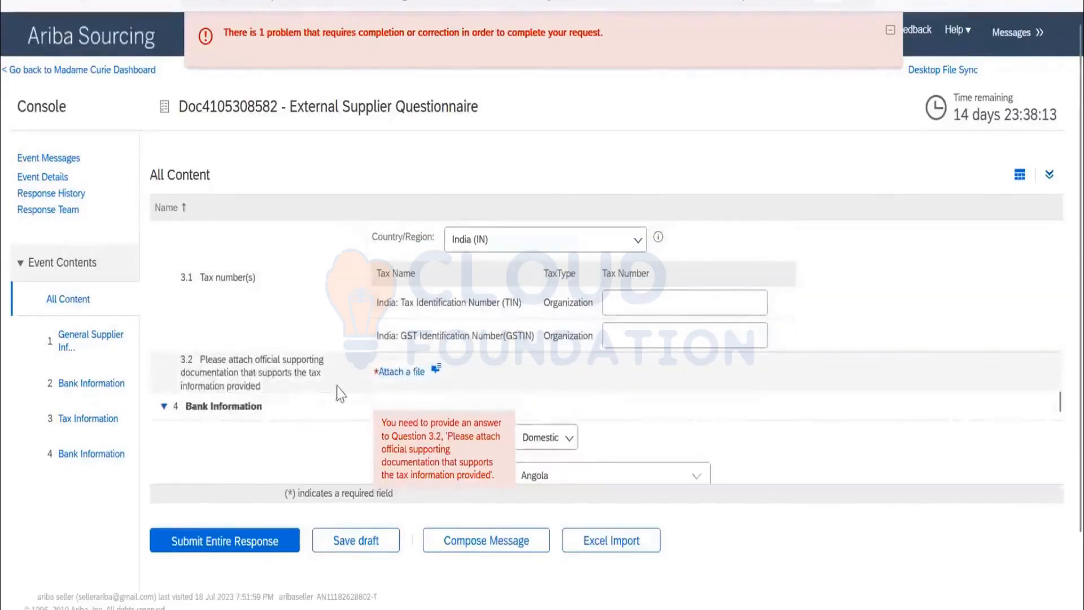
# Attach Dummy Word.docx as the supporting tax documentation answer to question 3.2.
pyautogui.click(418, 372)
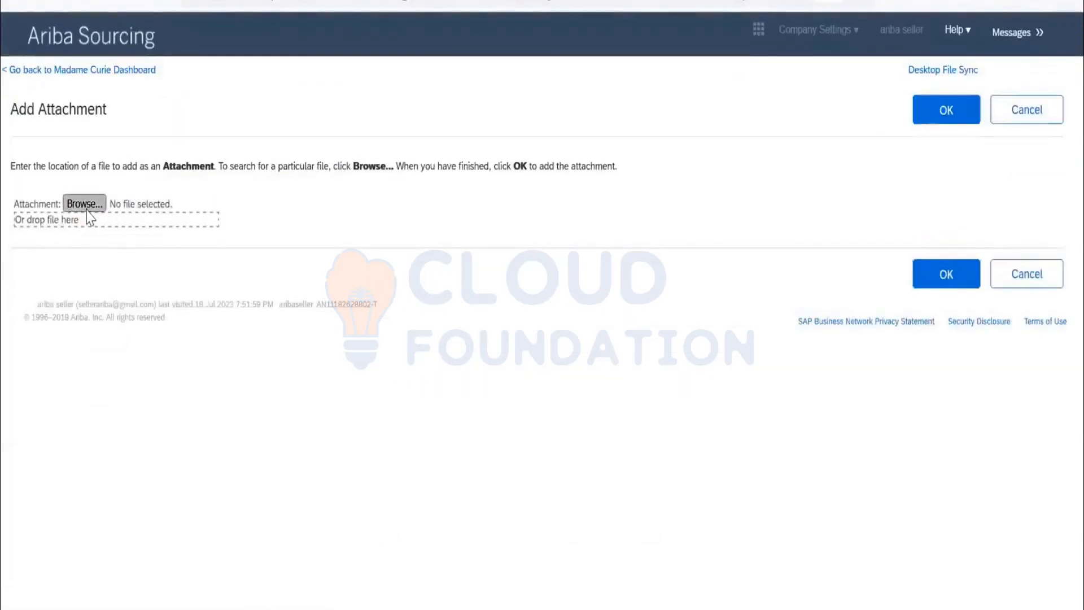
pyautogui.click(85, 204)
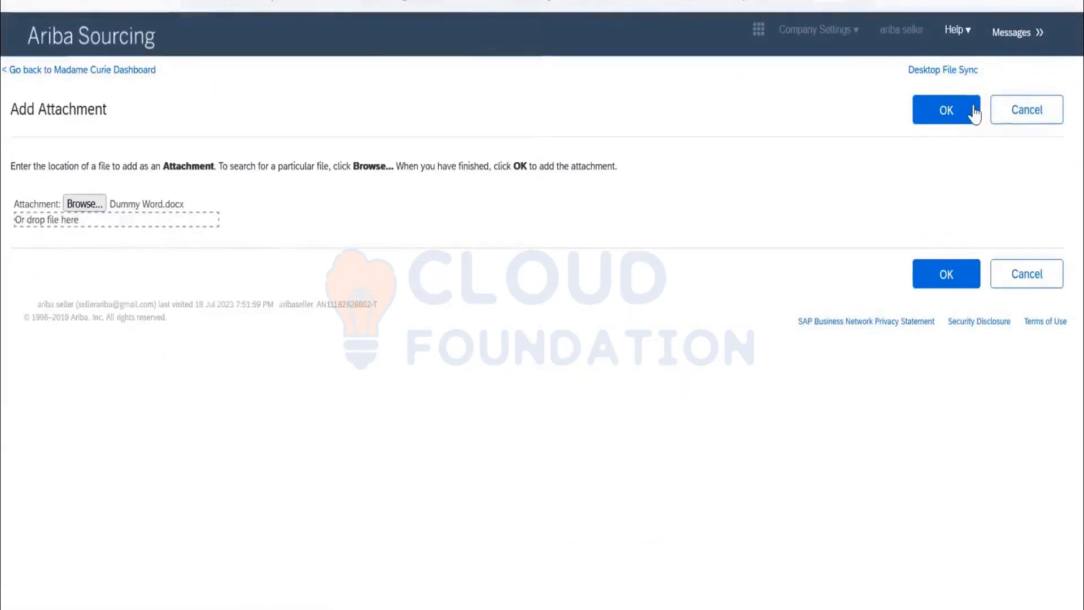
pyautogui.click(973, 113)
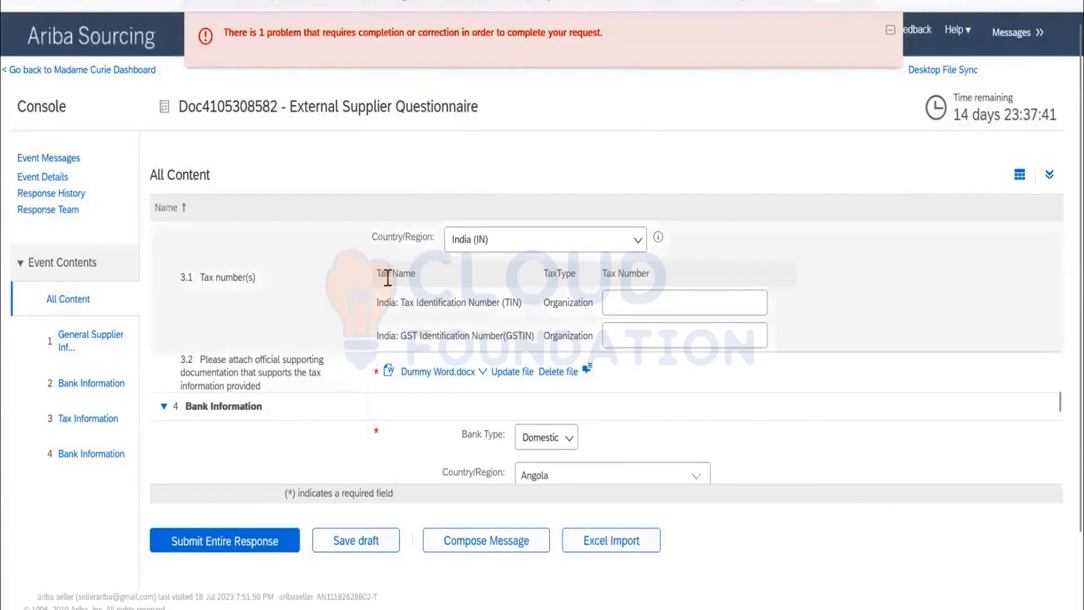
pyautogui.scroll(-3, 379, 288)
pyautogui.scroll(-8, 379, 297)
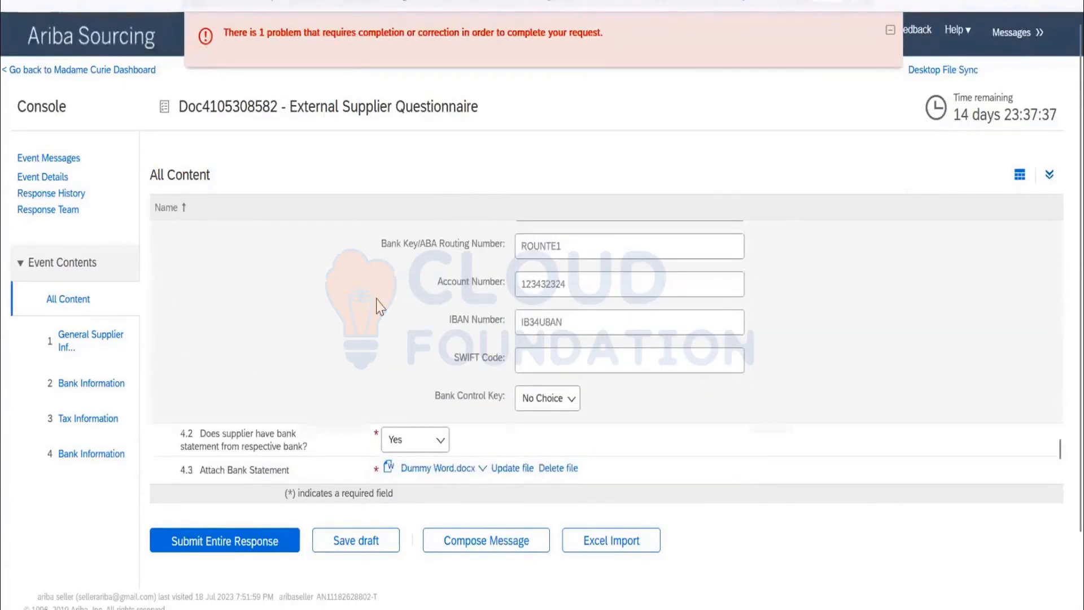
pyautogui.scroll(15, 379, 306)
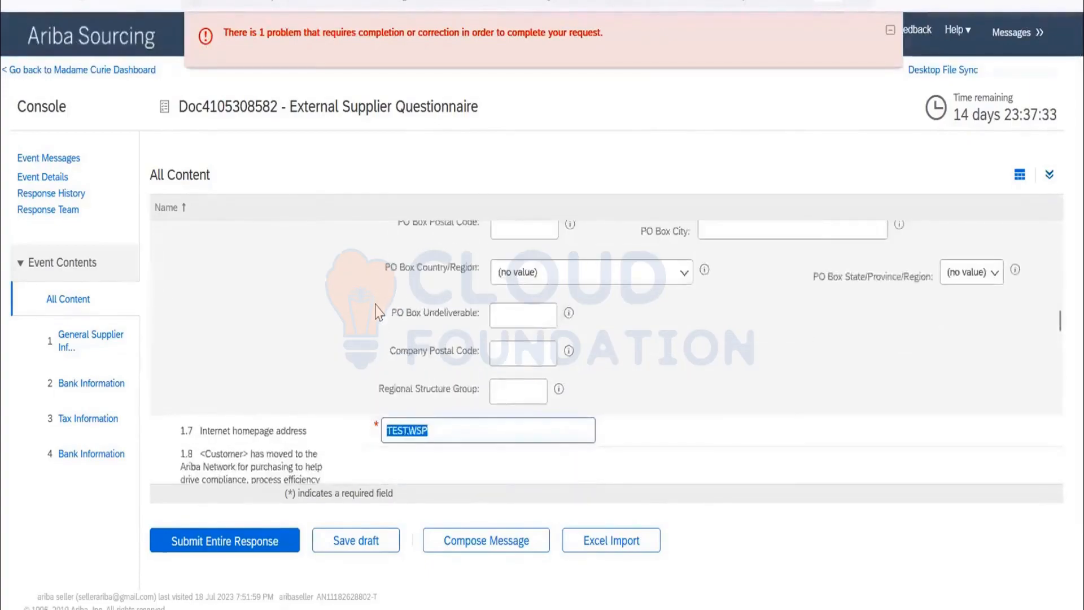
pyautogui.scroll(-3, 484, 357)
pyautogui.write('WWW.G')
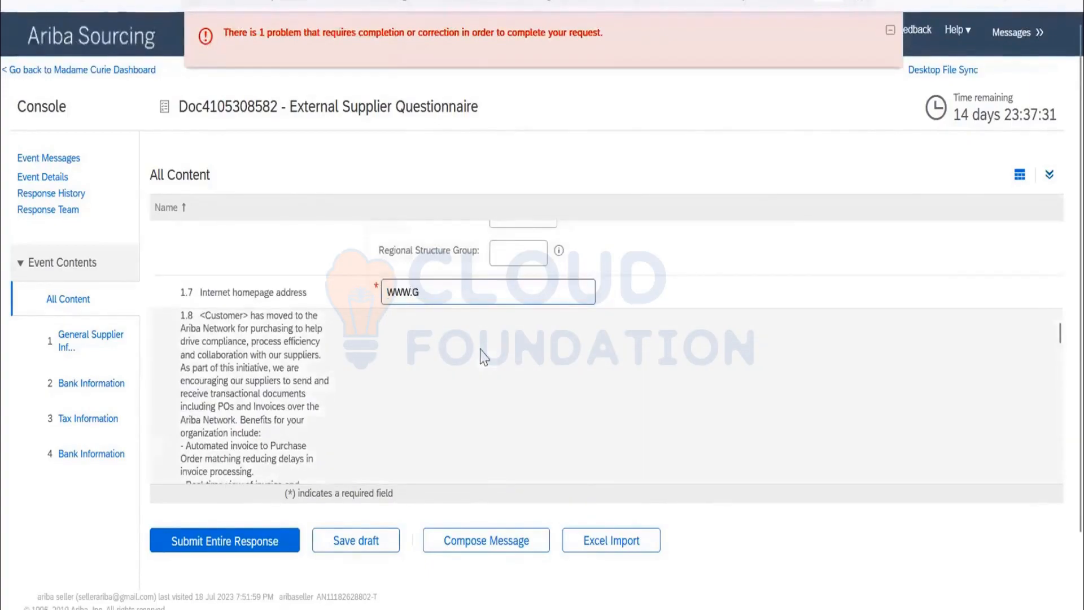
pyautogui.press('BackSpace')
pyautogui.press('BackSpace')
pyautogui.press('BackSpace')
pyautogui.press('BackSpace')
pyautogui.press('BackSpace')
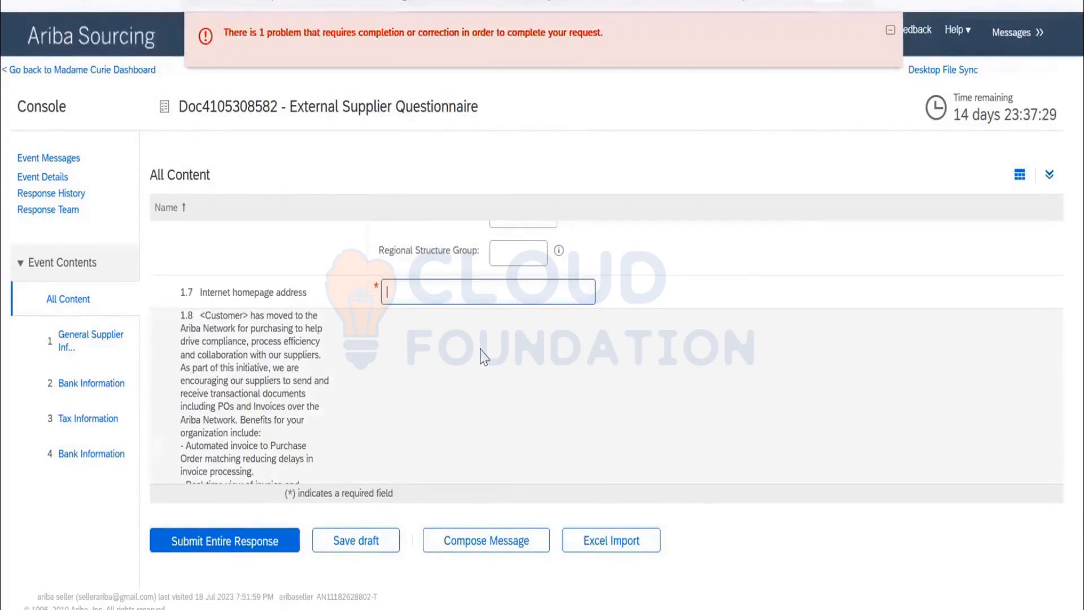
pyautogui.write('www.google.com')
# Submit the entire External Supplier Questionnaire response and go back to the Madame Curie dashboard.
pyautogui.click(248, 542)
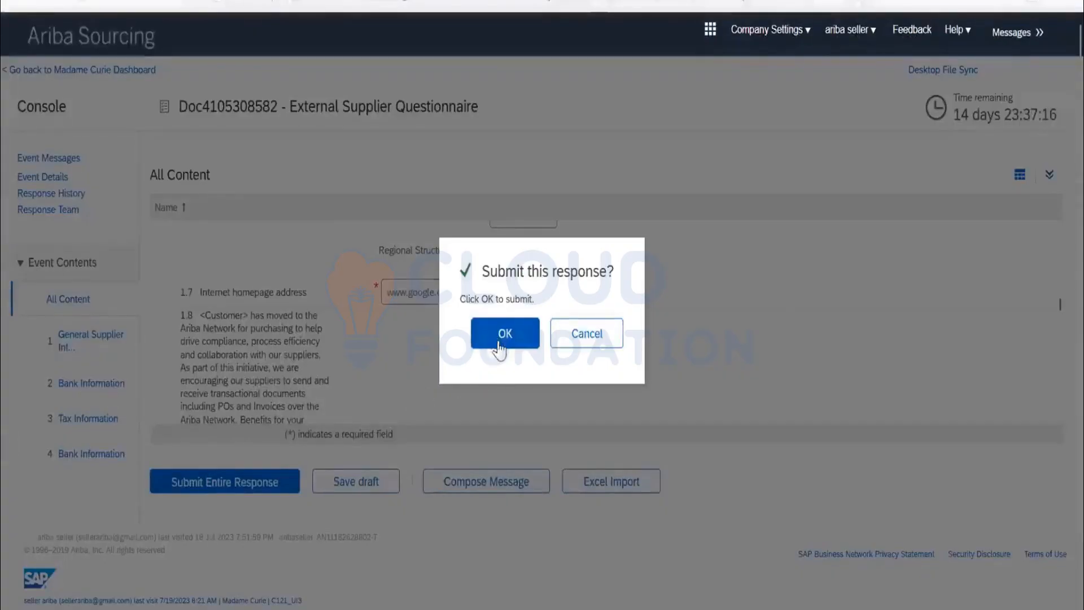
pyautogui.click(499, 345)
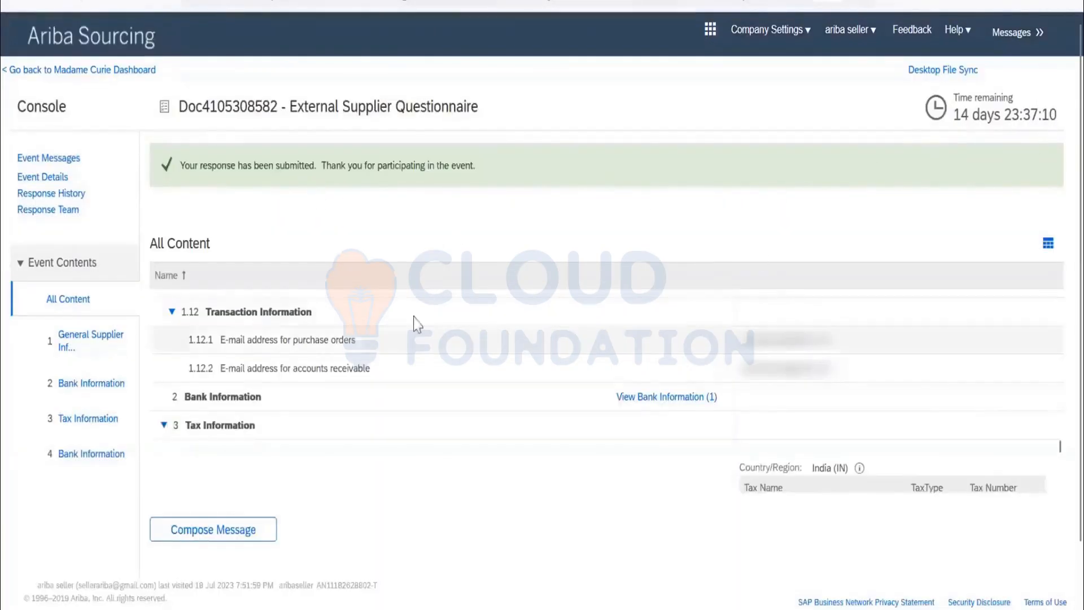
pyautogui.scroll(-10, 360, 279)
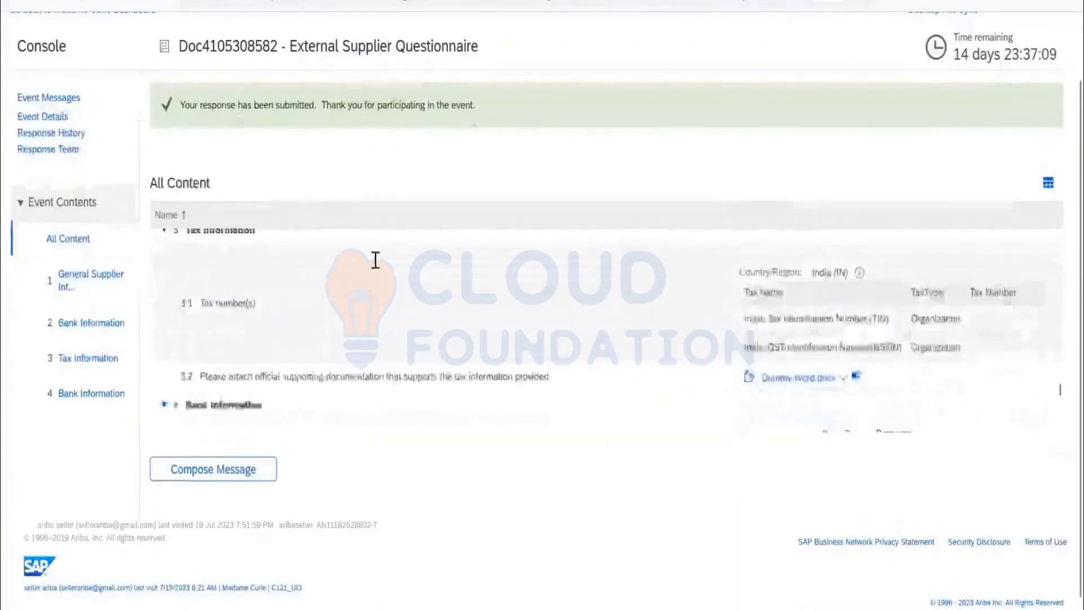
pyautogui.scroll(10, 194, 237)
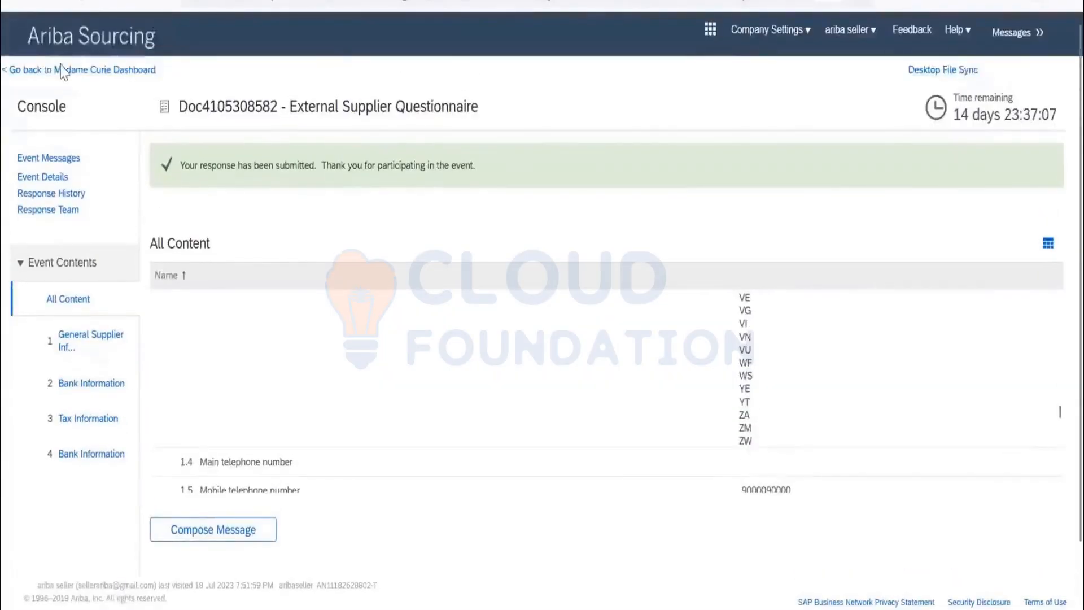
pyautogui.click(85, 72)
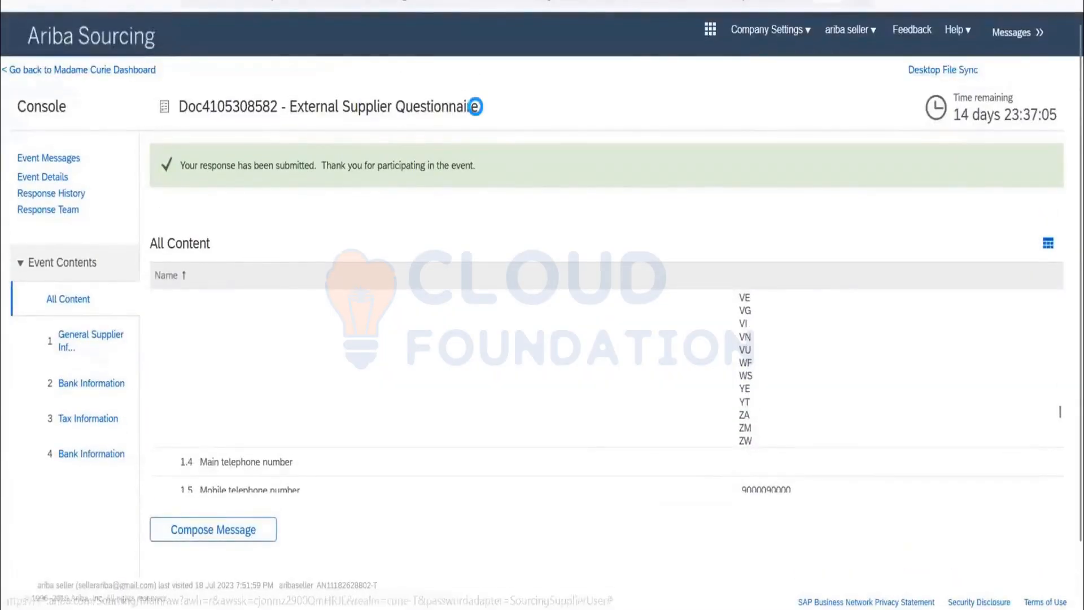
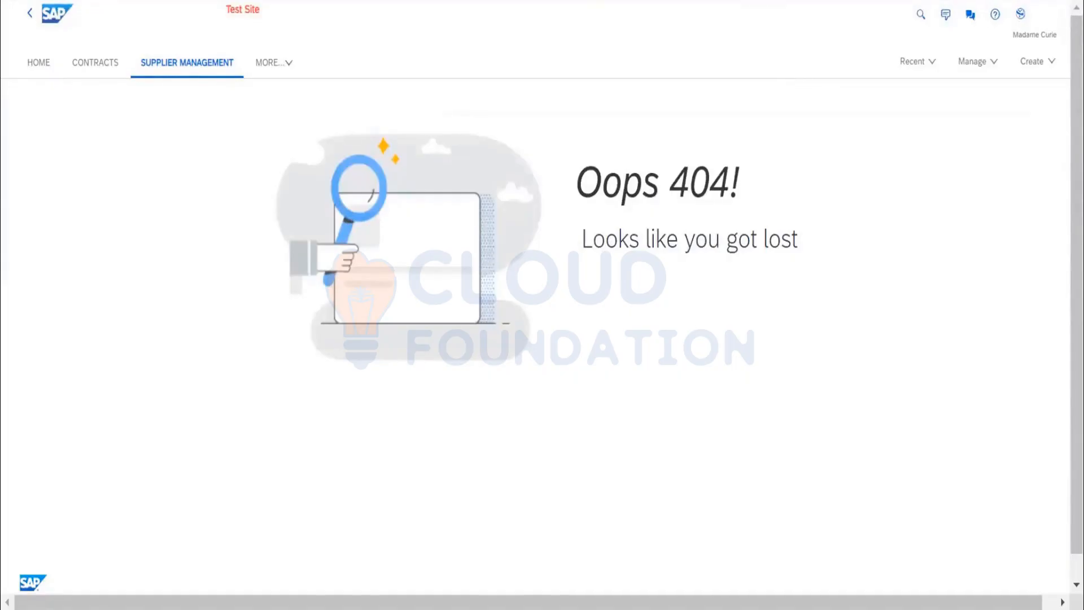
# Return to the Madame Curie home dashboard and open the Supplier Management area.
pyautogui.click(57, 63)
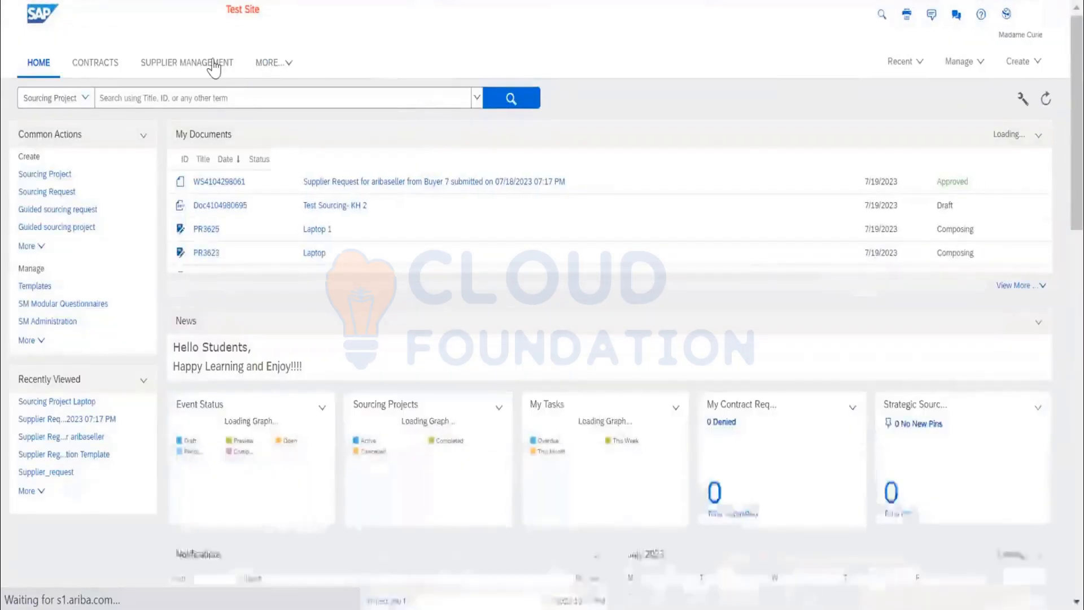
pyautogui.click(217, 65)
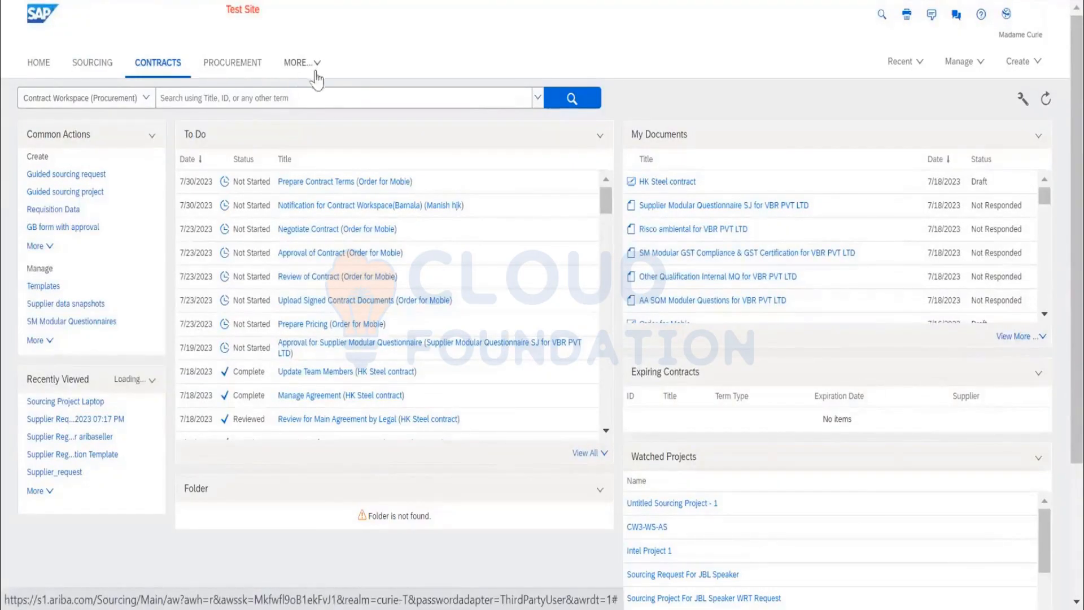
pyautogui.click(294, 63)
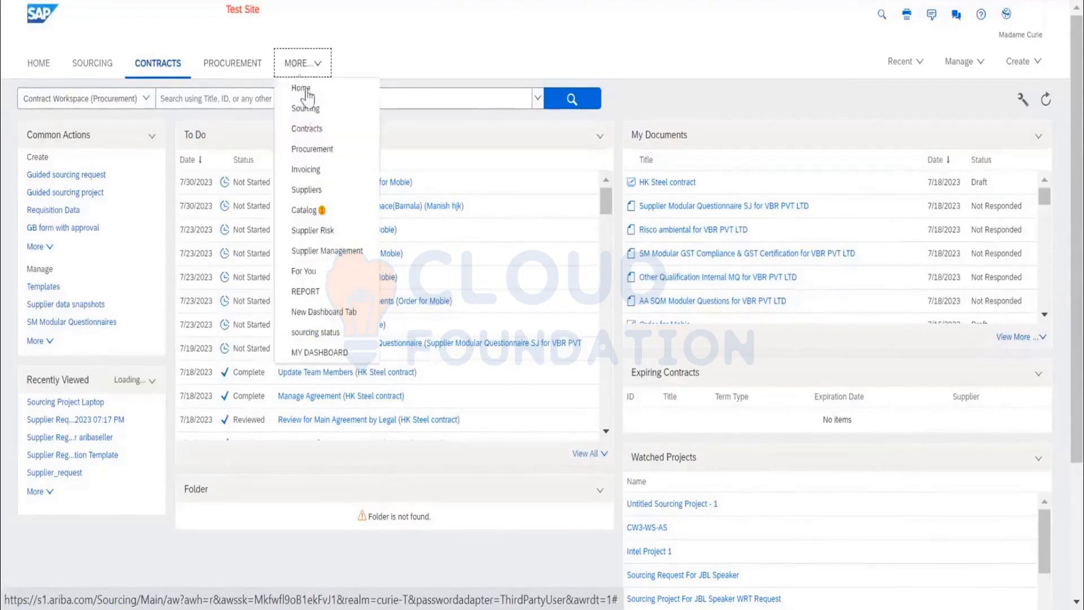
pyautogui.click(339, 255)
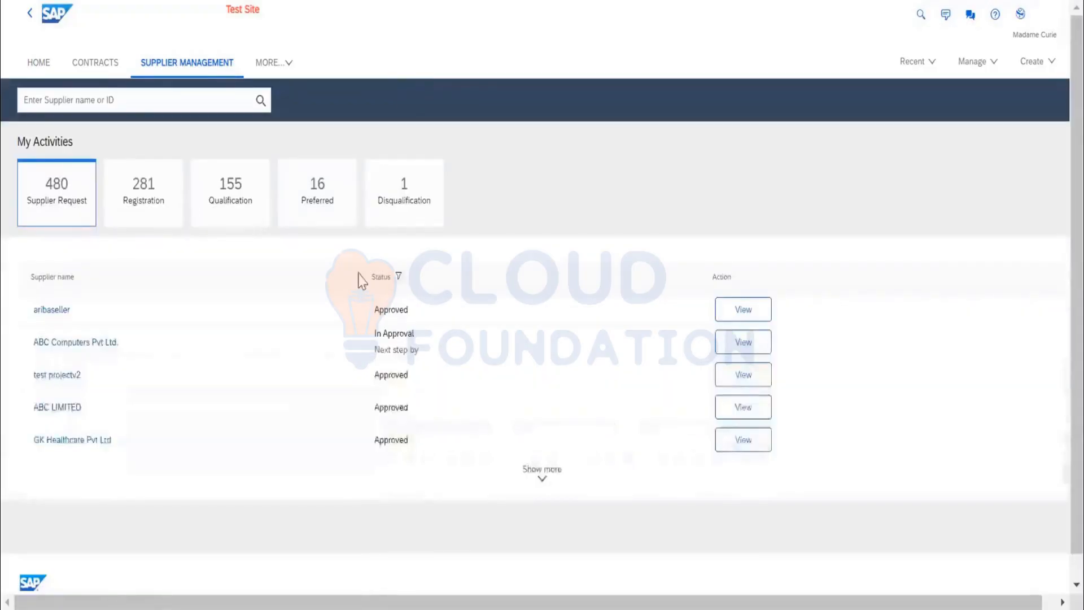
# Open aribaseller's supplier profile from its approved supplier request and review the registration's process flow, questionnaires and tasks.
pyautogui.click(51, 310)
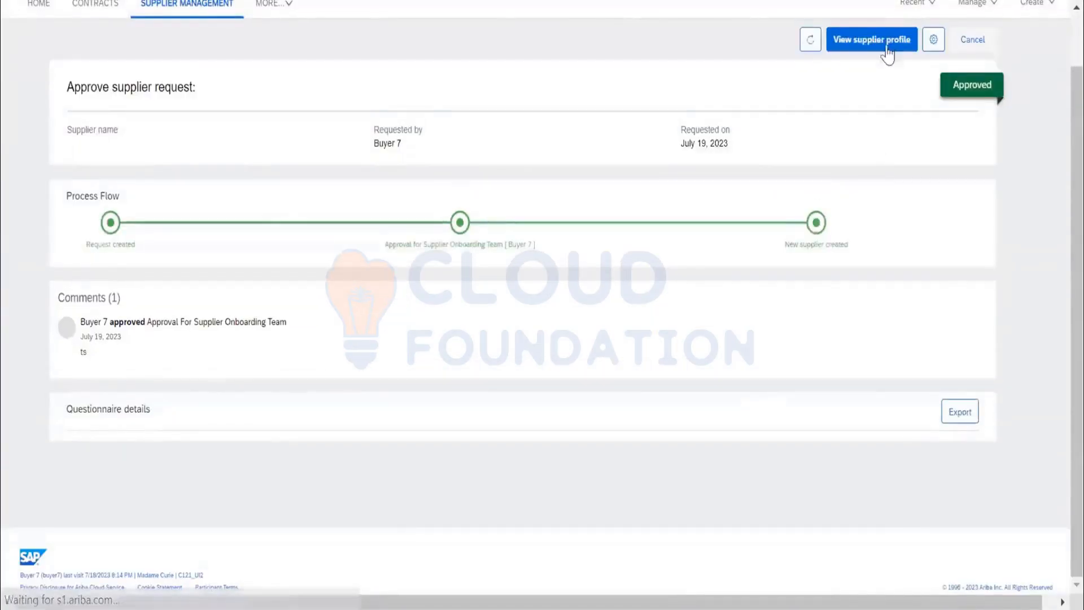
pyautogui.click(883, 52)
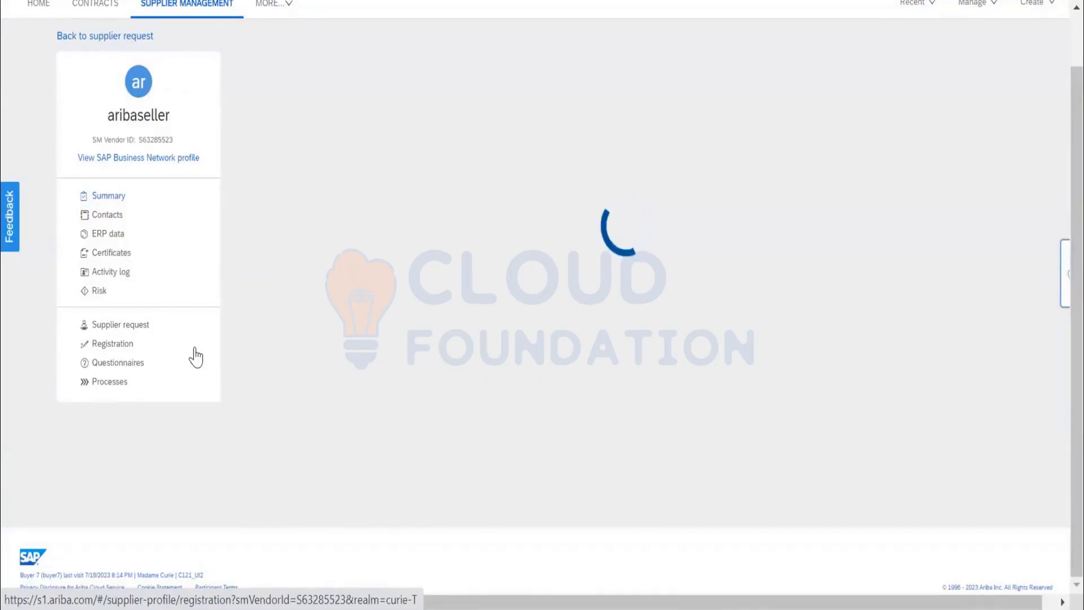
pyautogui.scroll(-1, 196, 356)
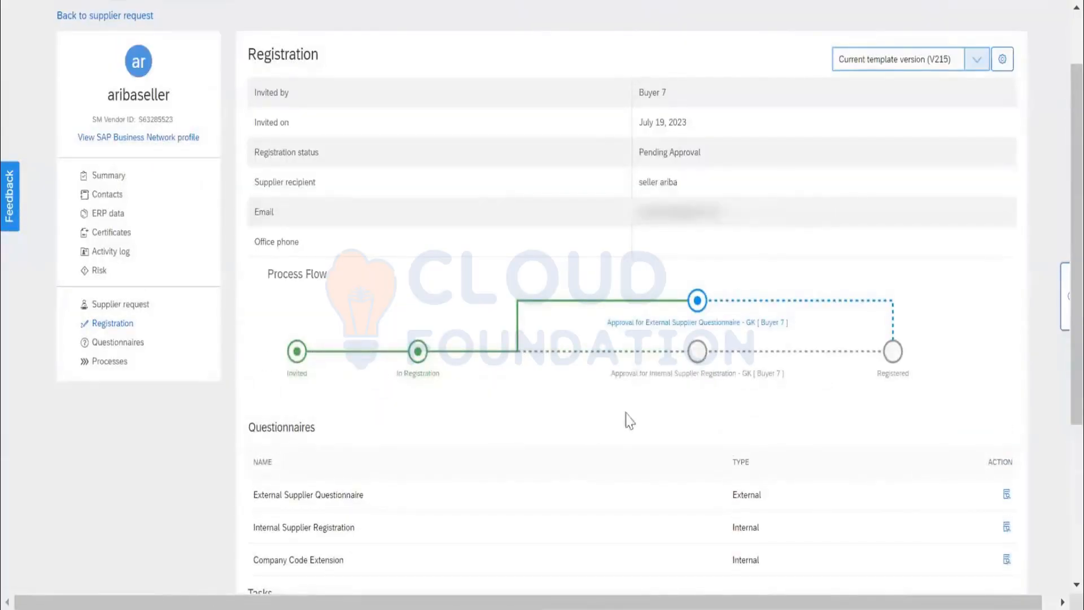
pyautogui.scroll(-2, 542, 379)
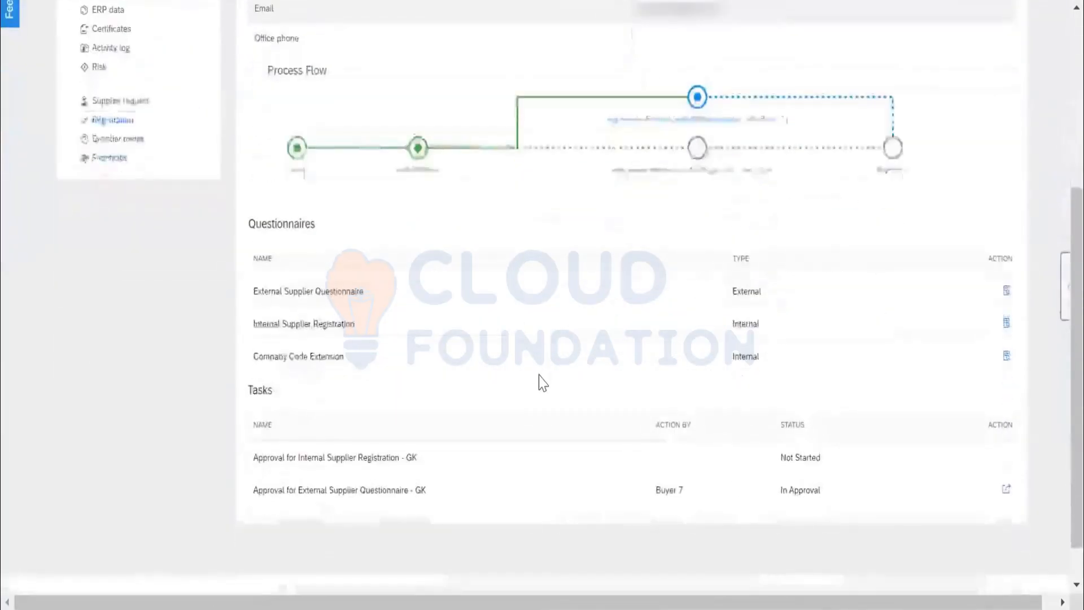
pyautogui.scroll(4, 542, 382)
pyautogui.scroll(2, 542, 382)
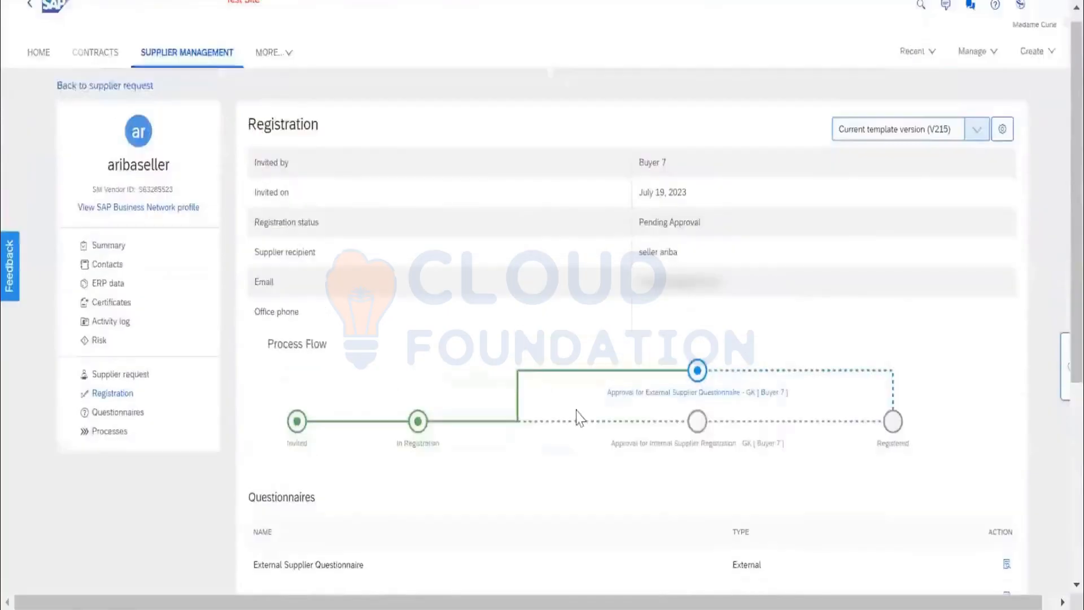
# Look up the approvers for the Approval for Internal Supplier Registration - GK task and return to the registration page.
pyautogui.moveTo(733, 444)
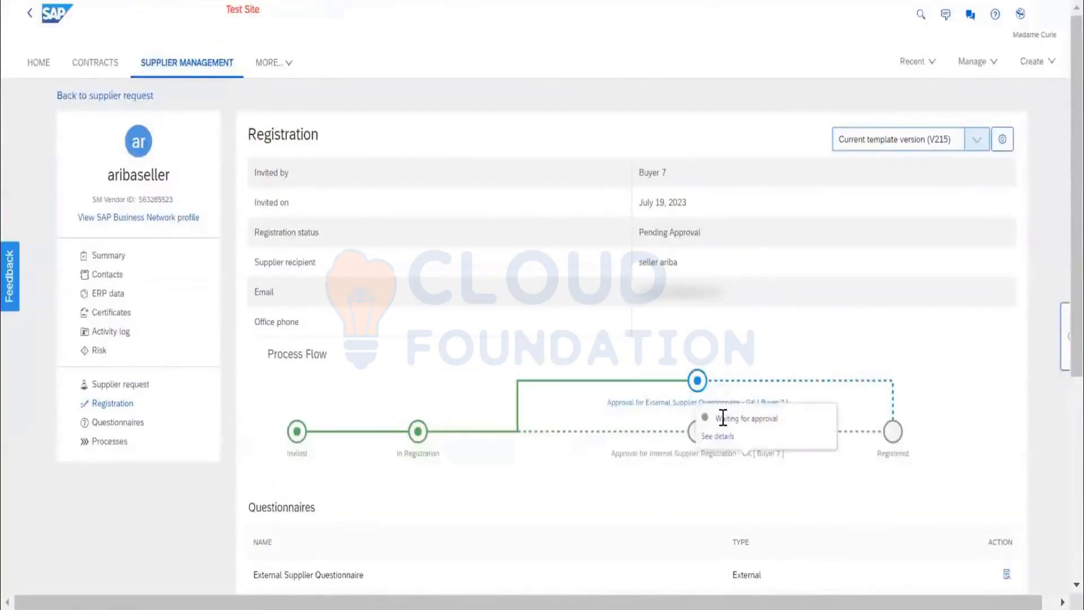
pyautogui.click(715, 437)
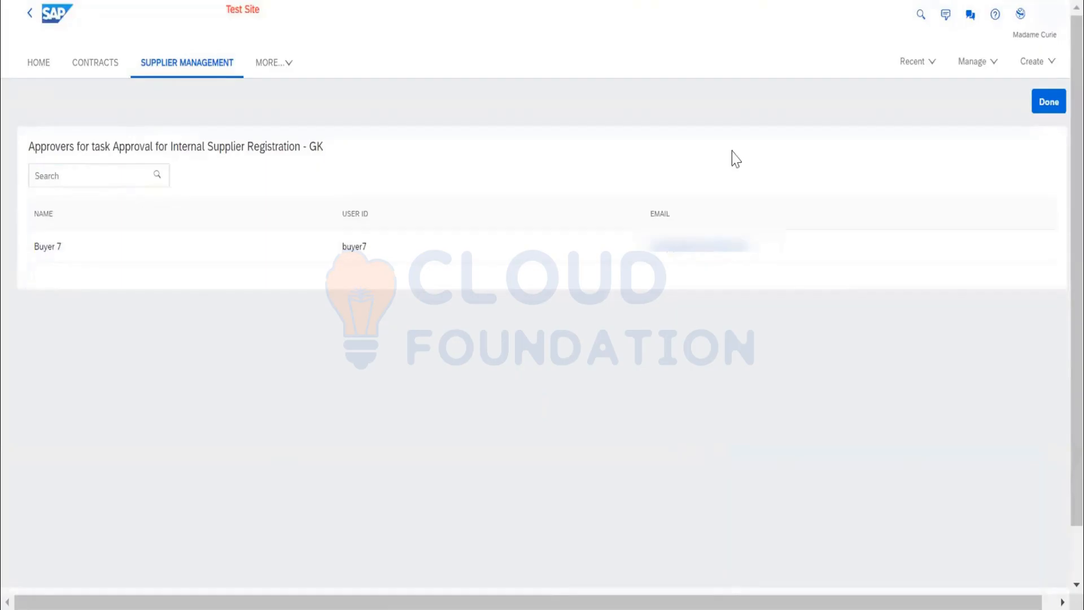
pyautogui.click(1047, 102)
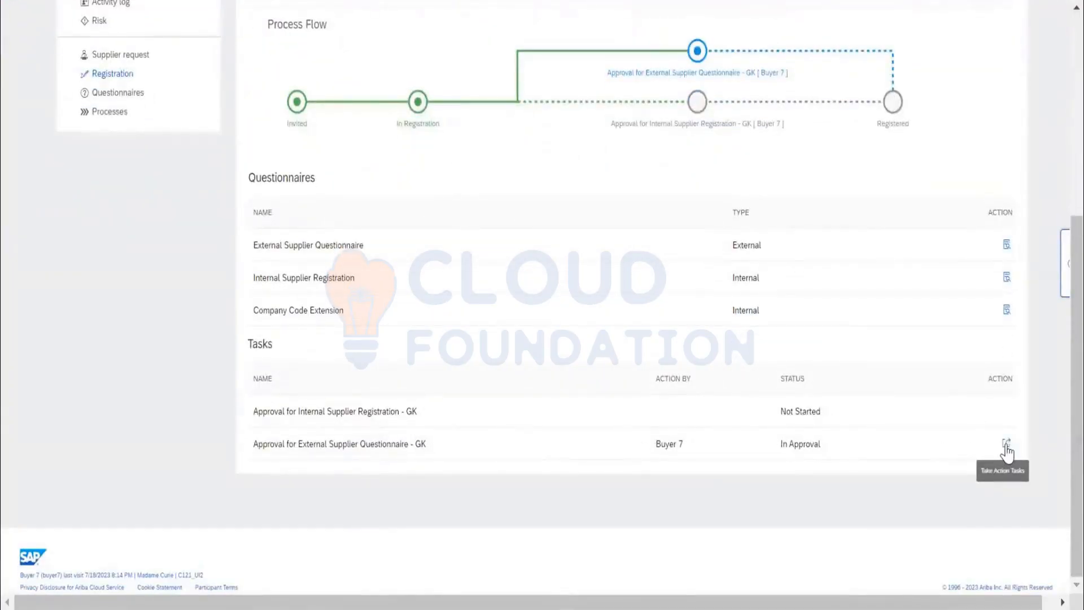
# Approve the Approval for External Supplier Questionnaire - GK task with the reason "teste".
pyautogui.click(1006, 443)
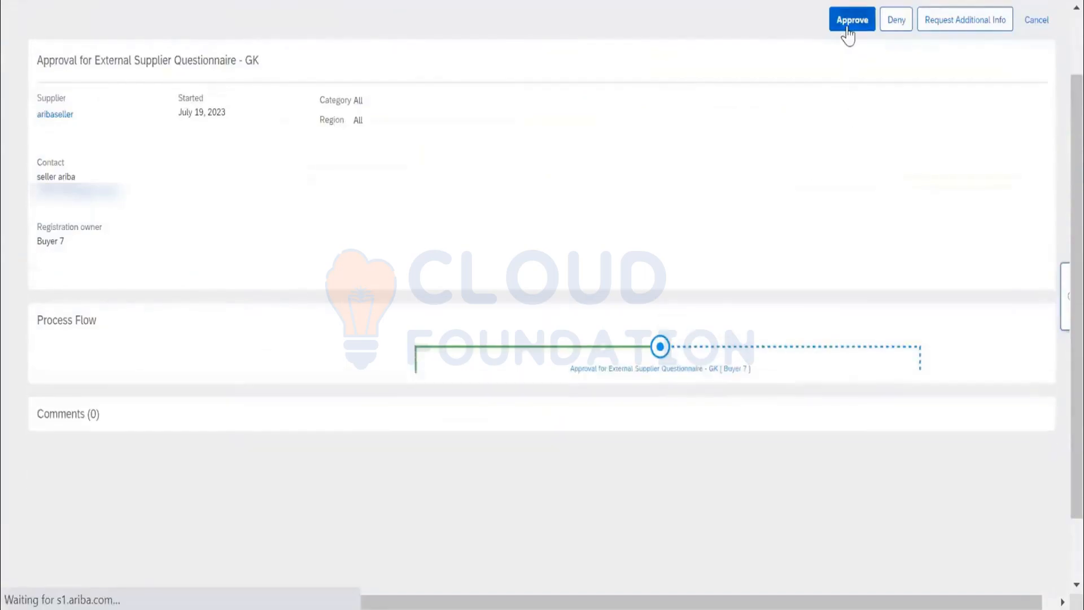
pyautogui.click(848, 25)
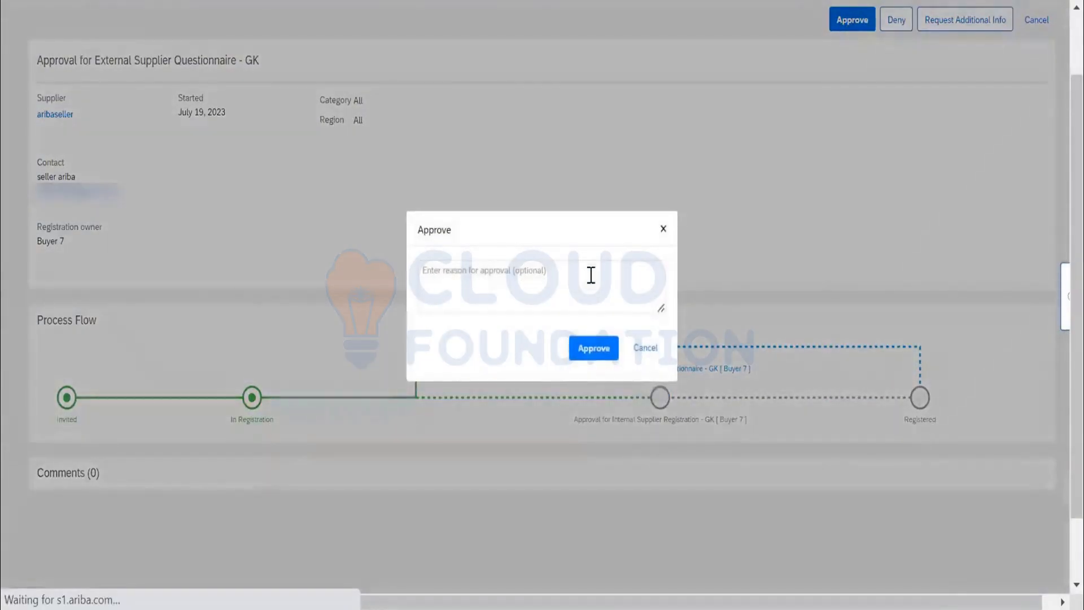
pyautogui.write('teste')
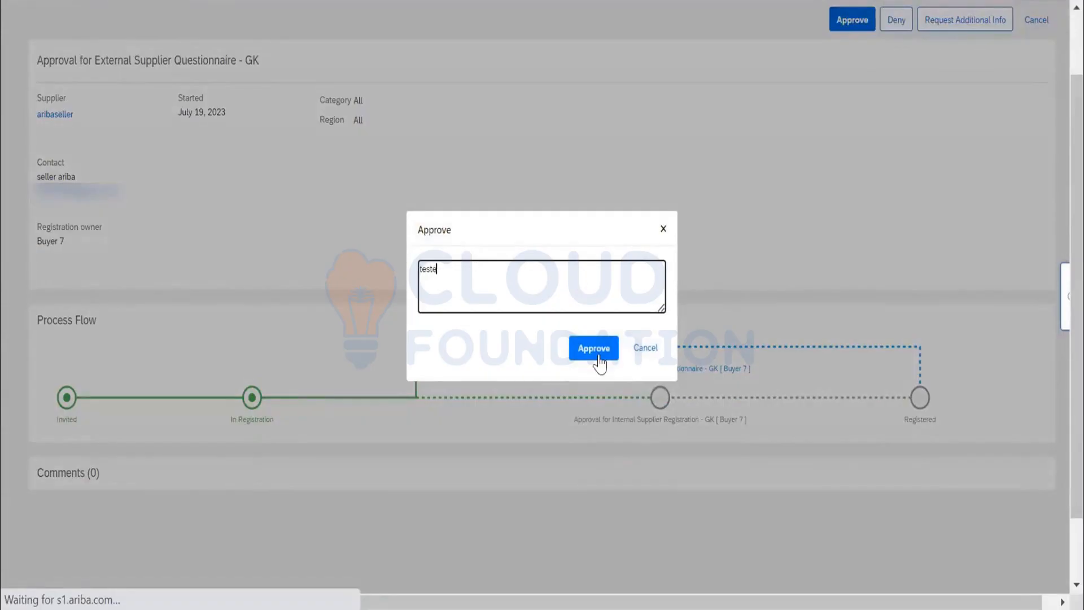
pyautogui.click(598, 357)
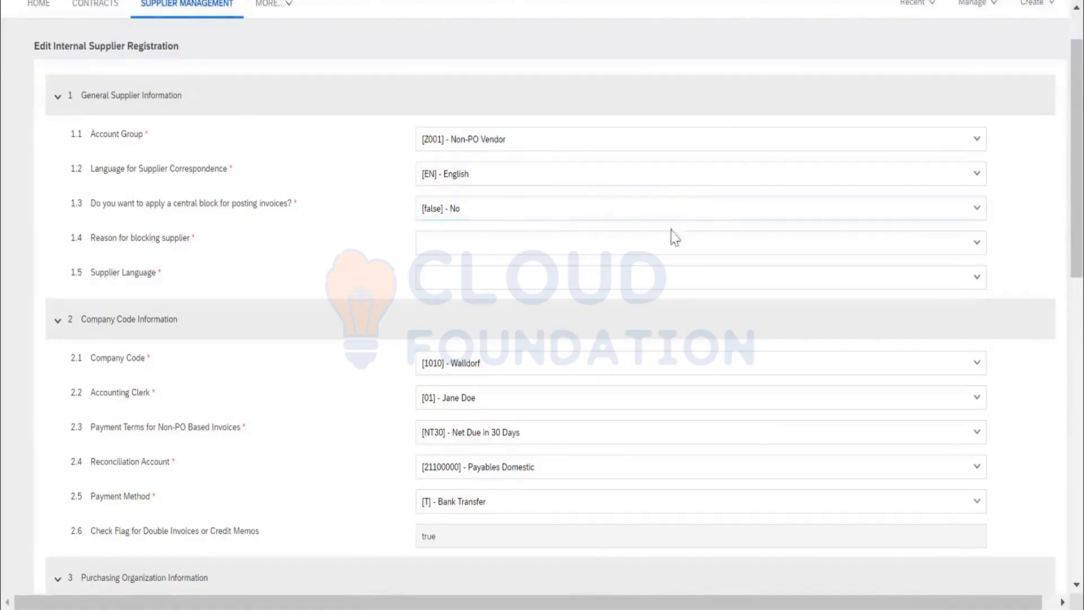
# In the Internal Supplier Registration, set the reason for blocking supplier to Performance Issues and the supplier language to [EN] - English.
pyautogui.click(977, 245)
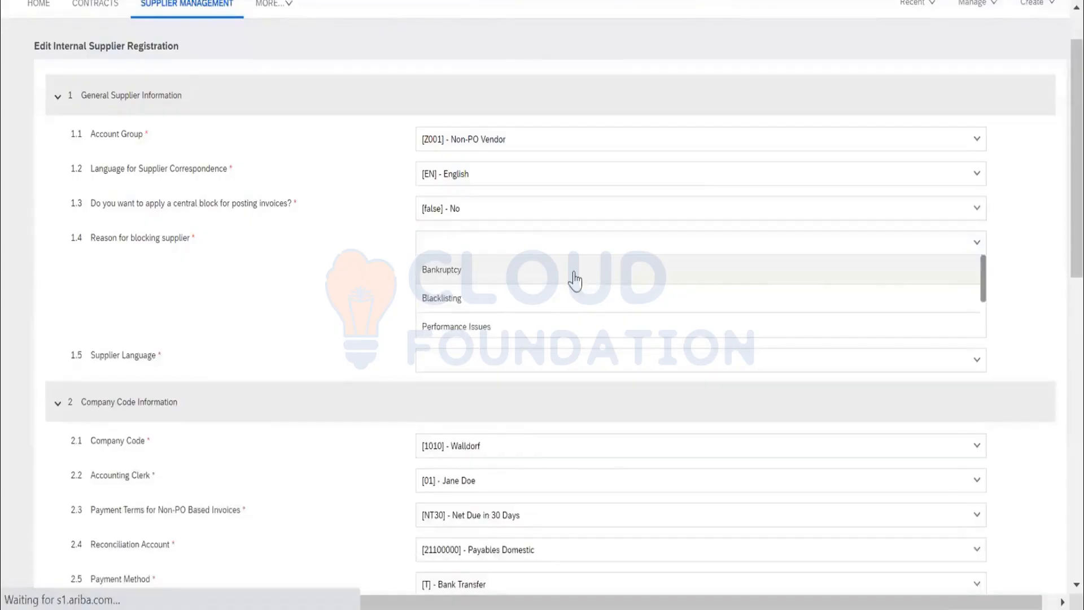
pyautogui.click(523, 331)
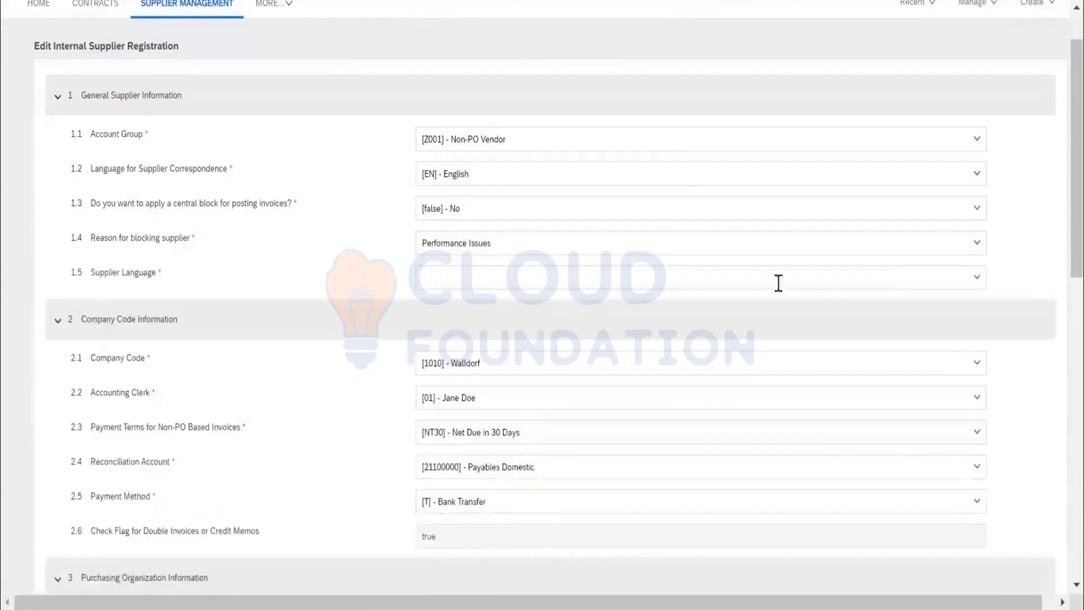
pyautogui.click(975, 282)
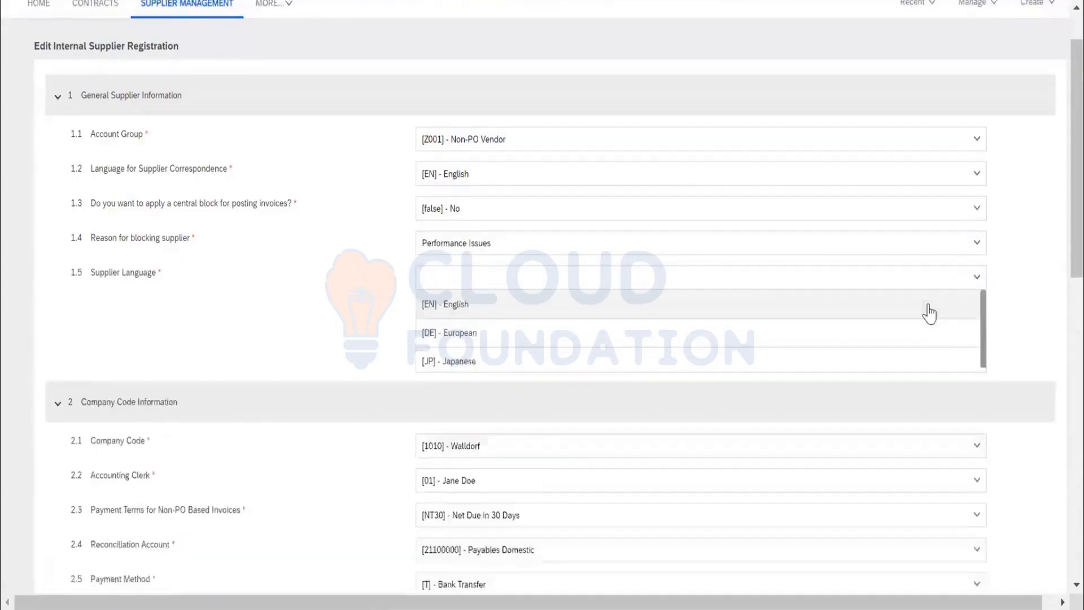
pyautogui.click(713, 311)
# Set the confirmation control key in question 3.14 to [0003] - Order Confirmation and try to submit the form.
pyautogui.scroll(-3, 726, 355)
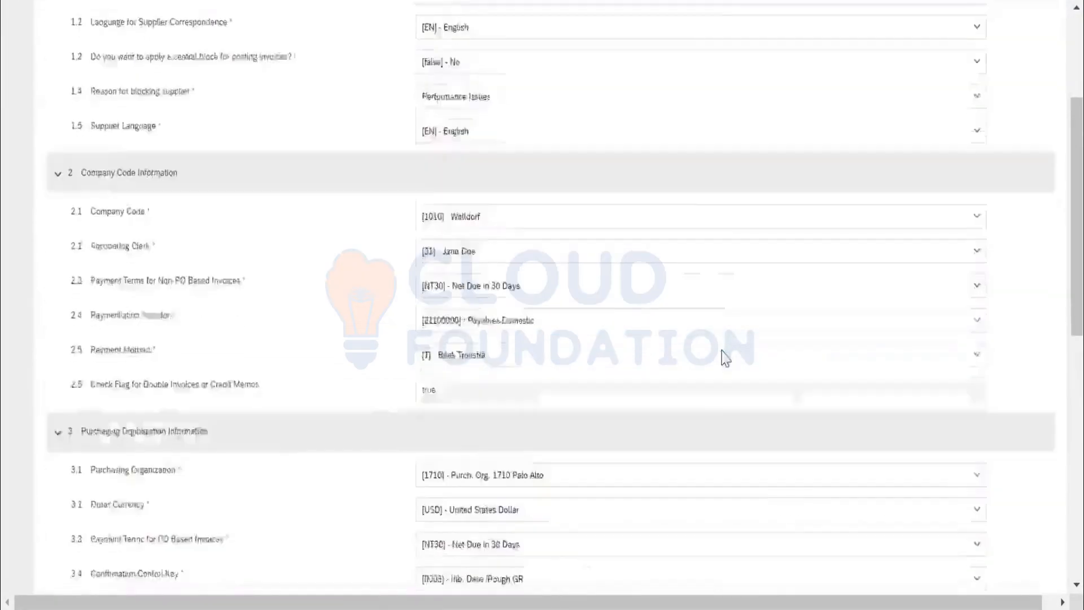
pyautogui.scroll(-1, 726, 359)
pyautogui.scroll(-8, 715, 355)
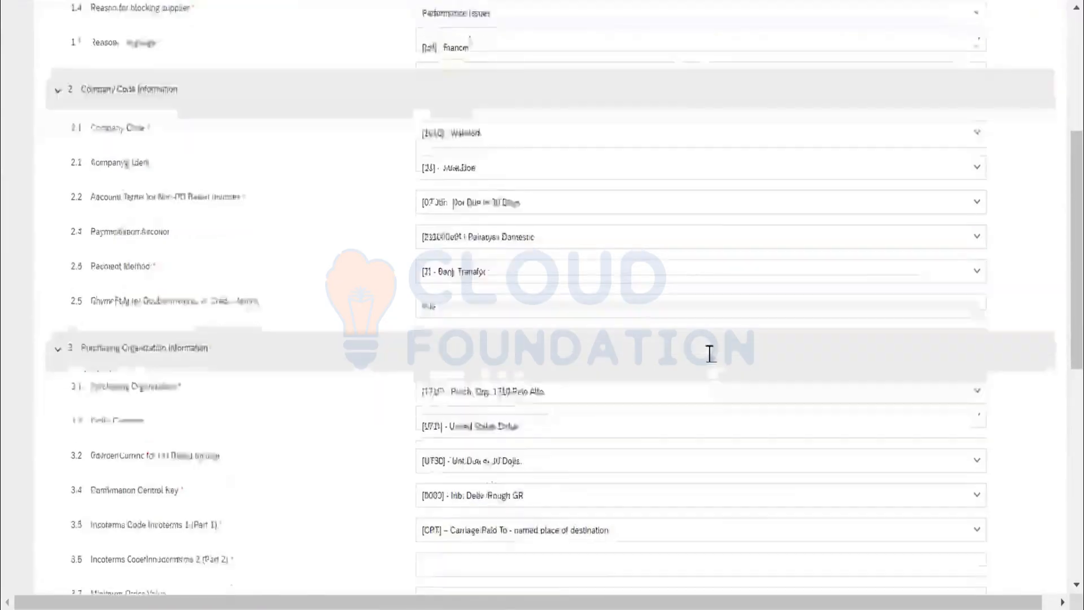
pyautogui.scroll(-3, 707, 357)
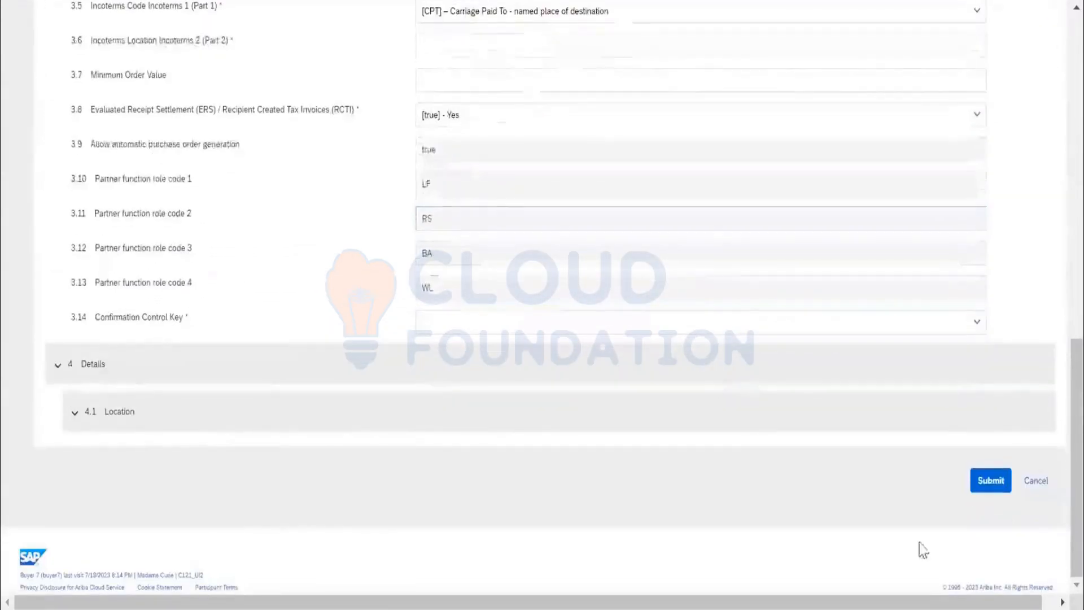
pyautogui.click(75, 417)
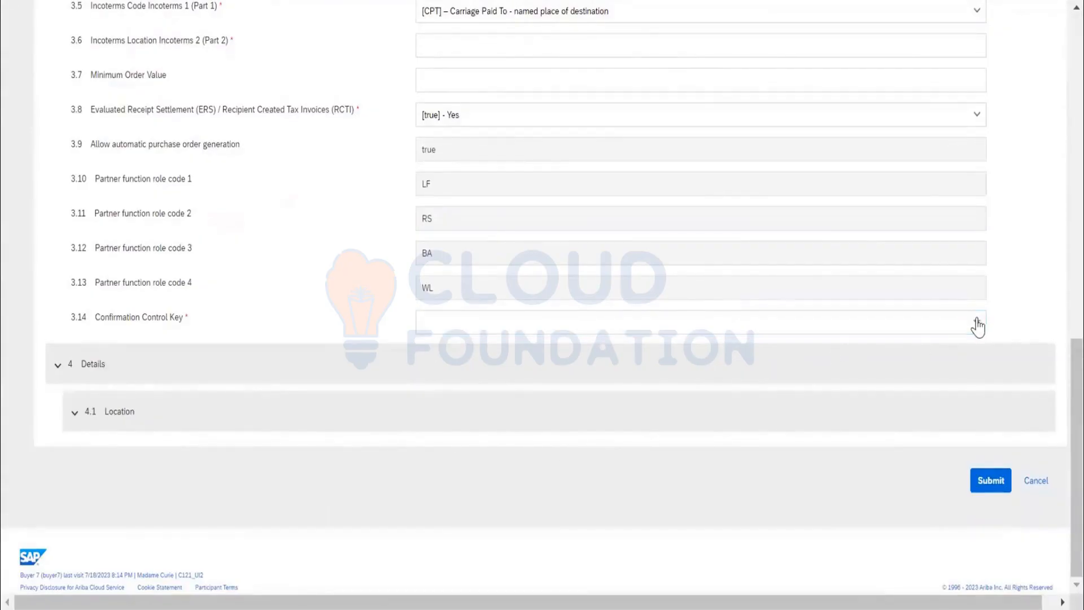
pyautogui.click(962, 329)
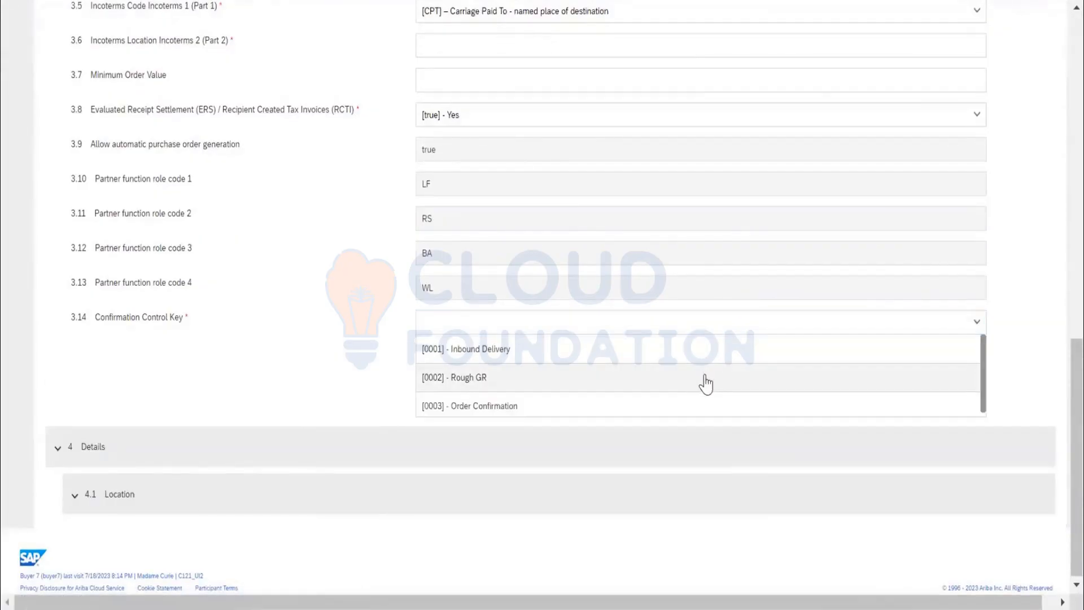
pyautogui.click(685, 407)
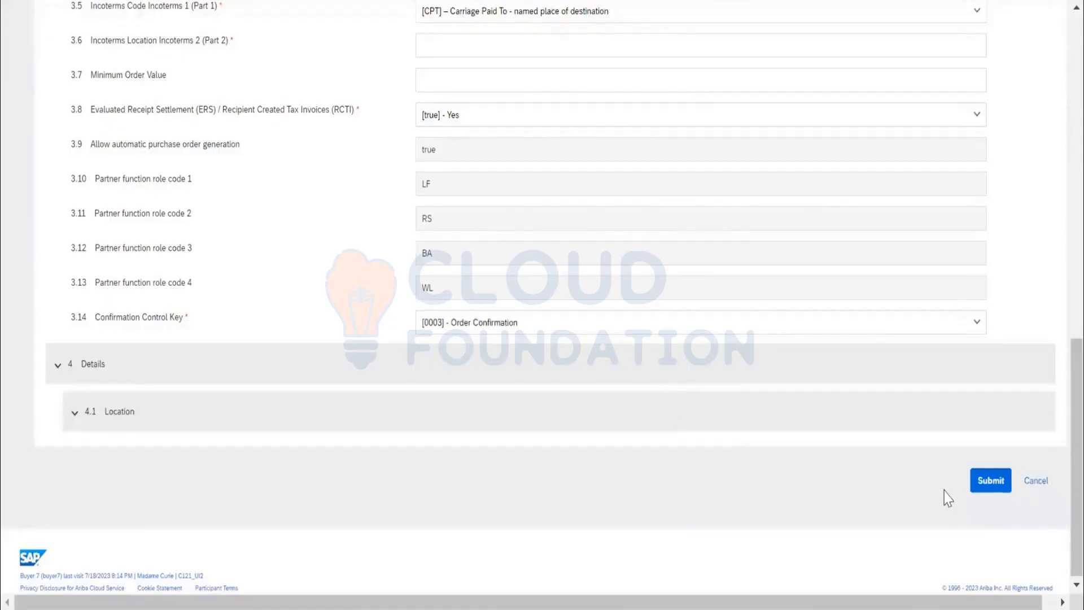
pyautogui.click(979, 487)
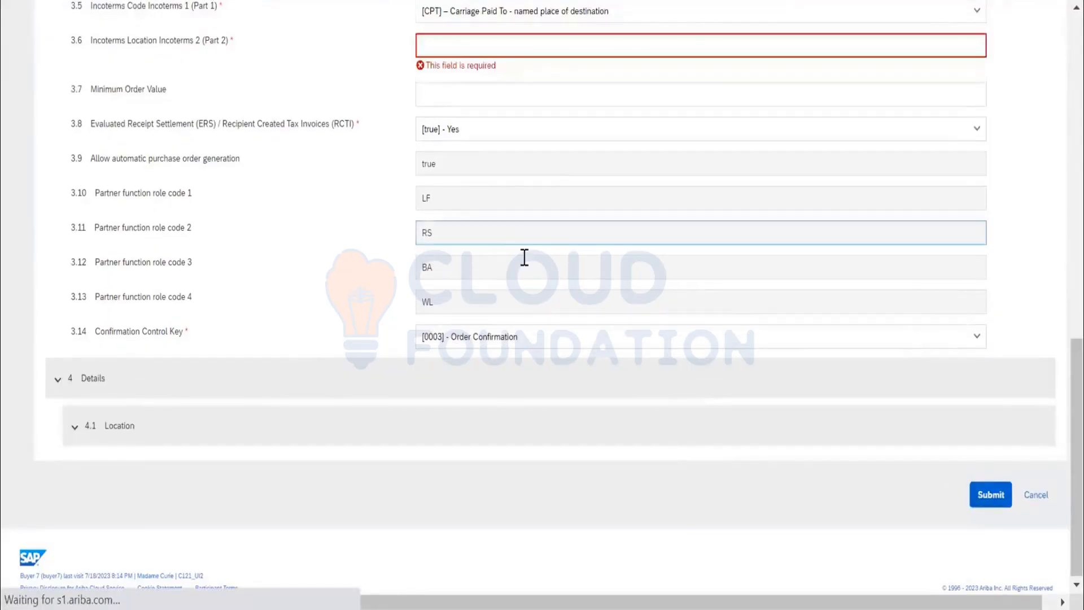
# Enter DPD as the Incoterms location in question 3.6 and 100000 as the minimum order value in question 3.7.
pyautogui.scroll(3, 503, 256)
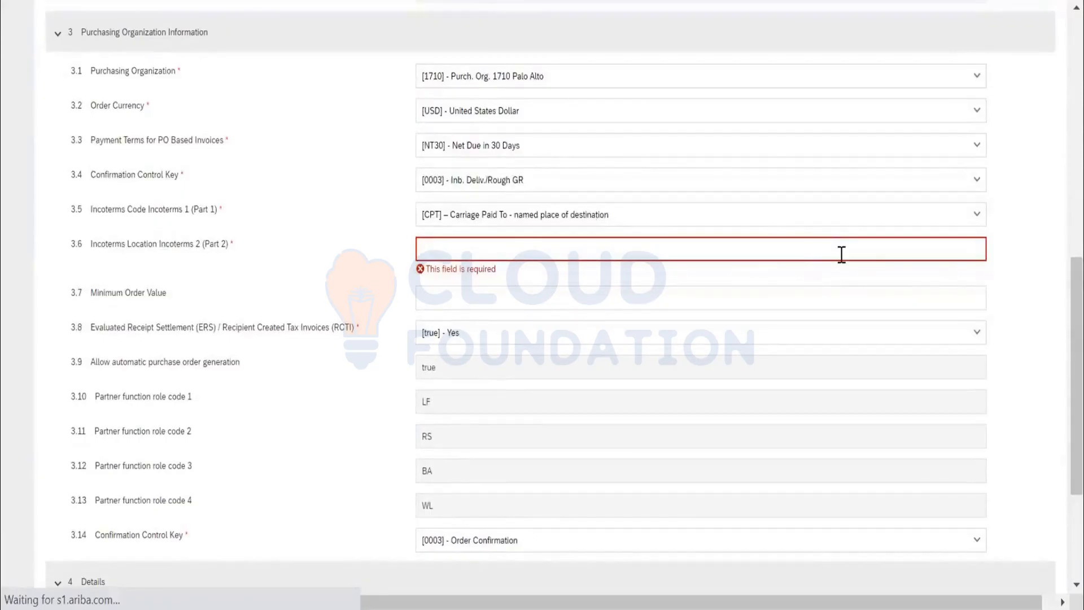
pyautogui.write('DPD')
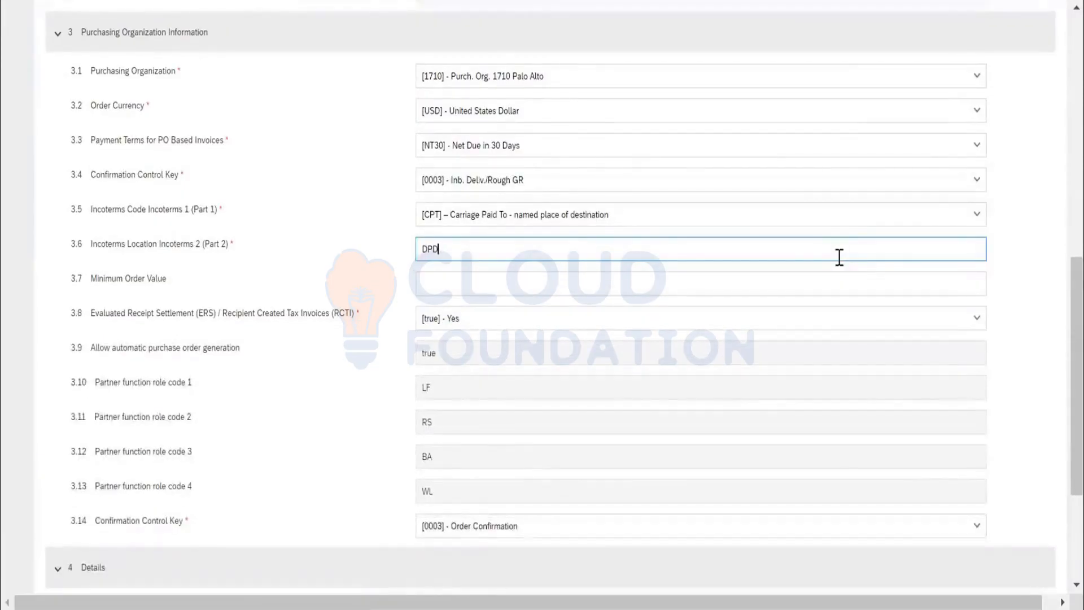
pyautogui.press('Tab')
pyautogui.click(745, 288)
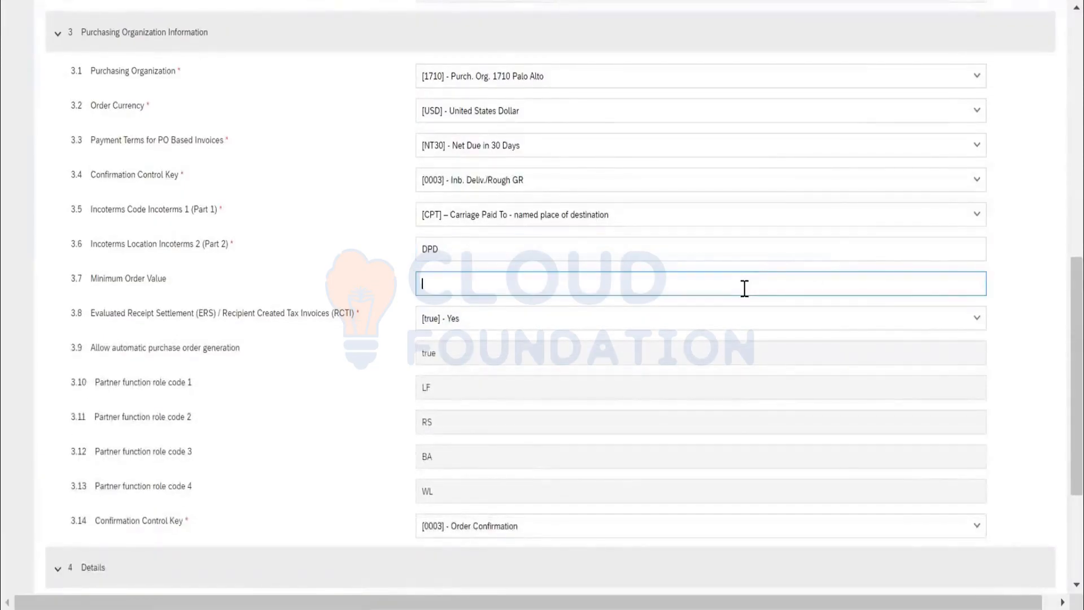
pyautogui.write('10000')
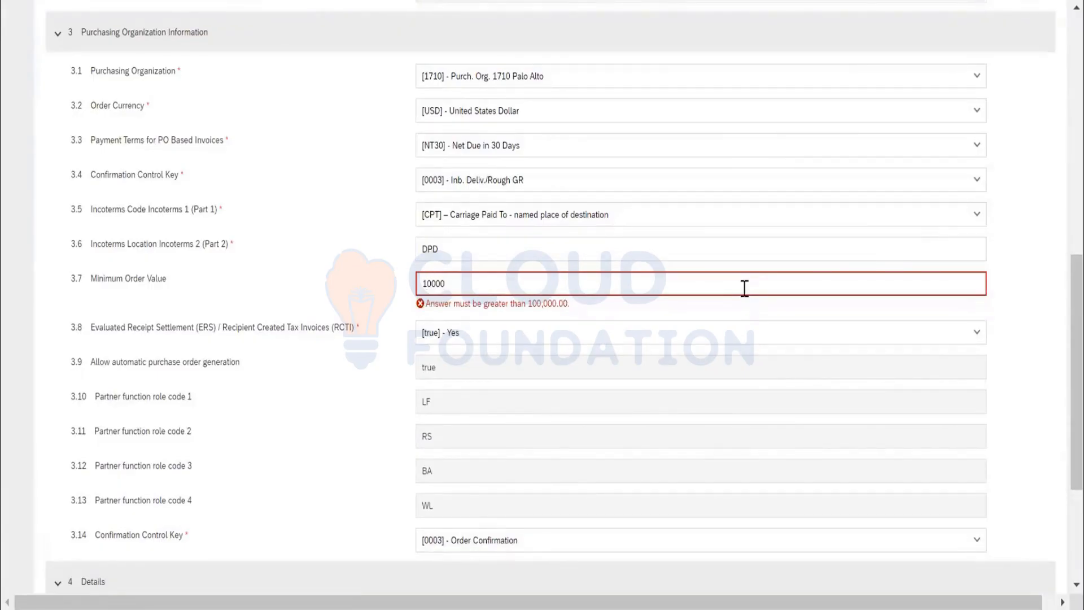
pyautogui.write('0')
# Submit the Internal Supplier Registration questionnaire and go back to aribaseller's registration overview to check its approval tasks.
pyautogui.scroll(-4, 728, 291)
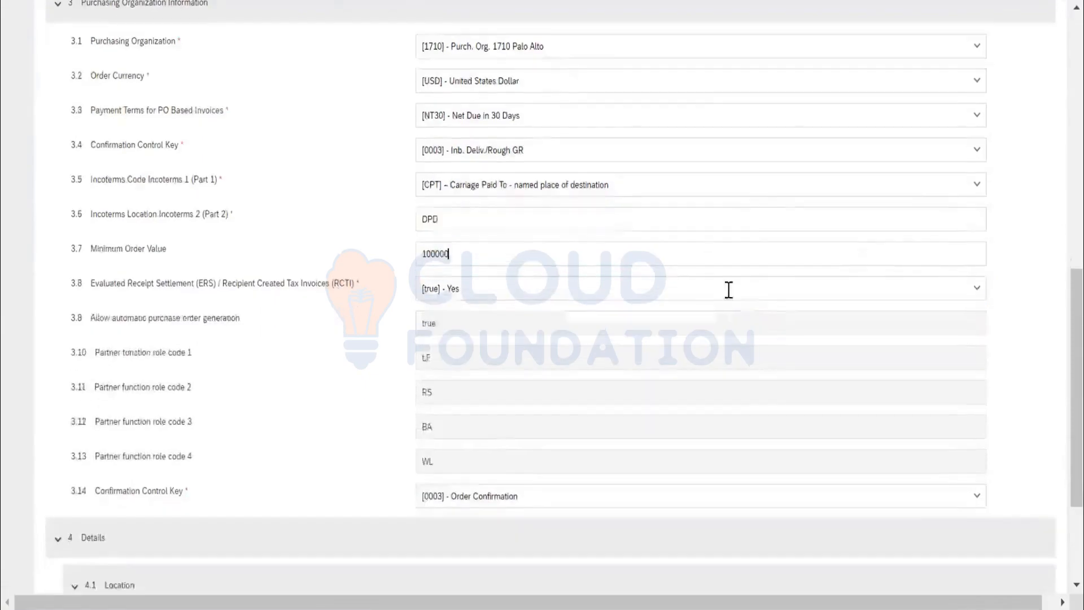
pyautogui.click(988, 481)
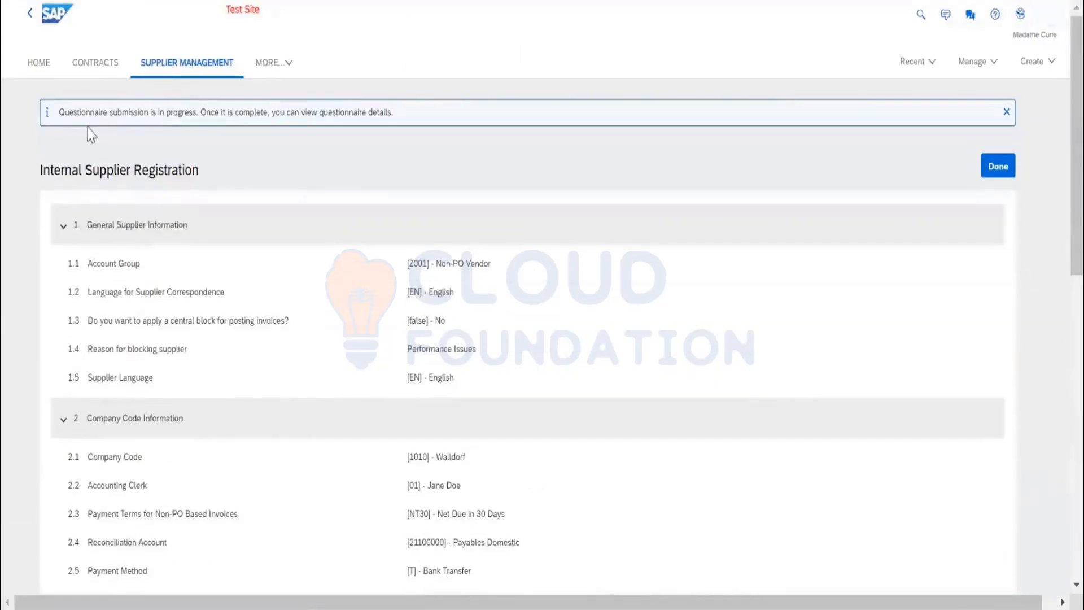
pyautogui.click(997, 167)
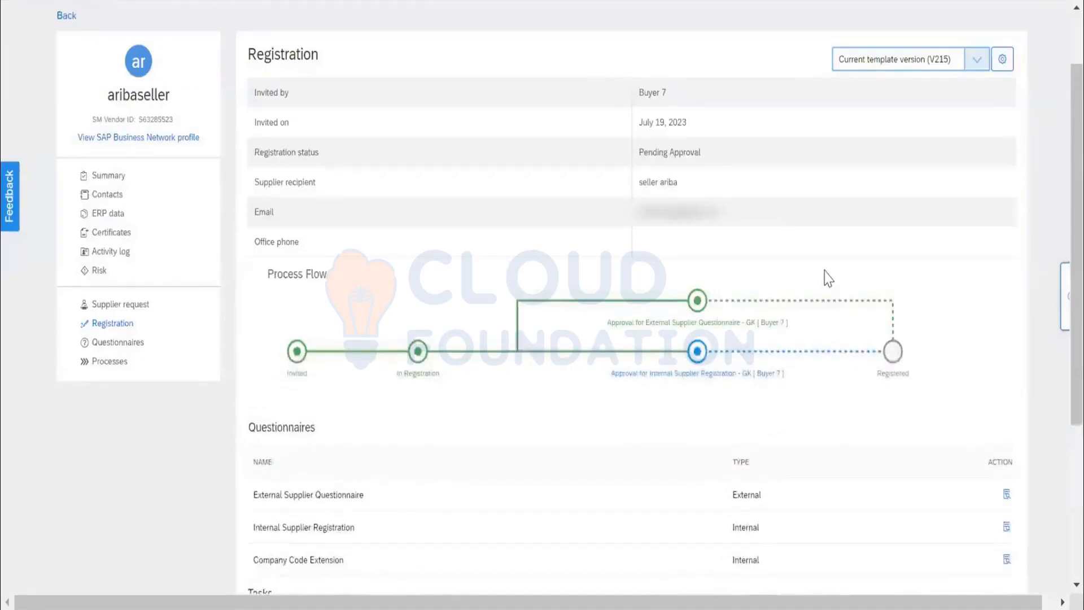
pyautogui.scroll(-5, 827, 278)
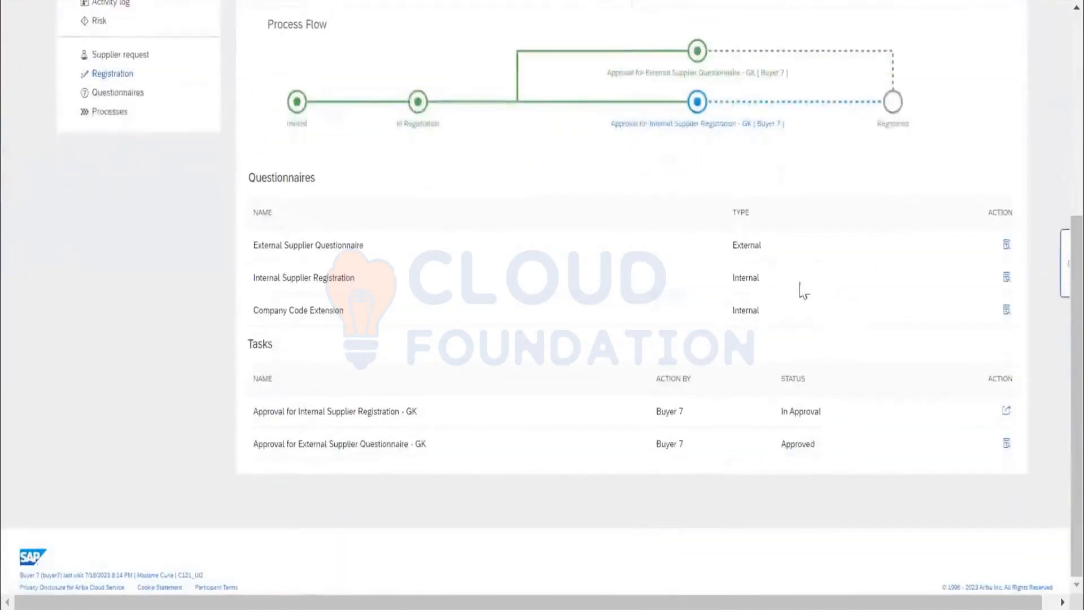
pyautogui.scroll(2, 644, 290)
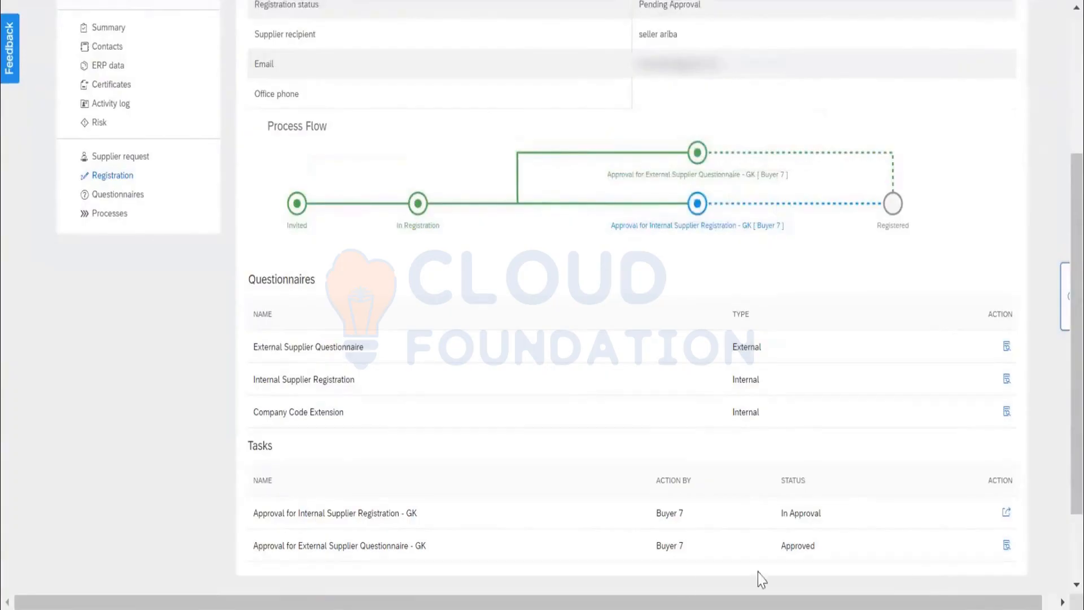
# Open the Approval for Internal Supplier Registration - GK task and review its supplier registration questionnaire responses.
pyautogui.click(1006, 512)
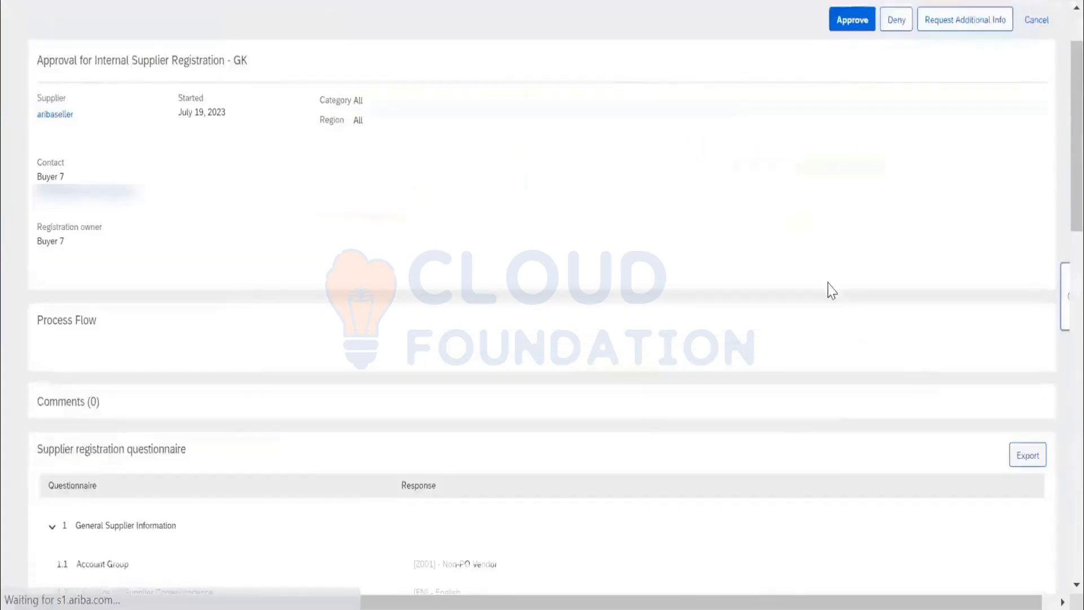
pyautogui.scroll(-7, 588, 196)
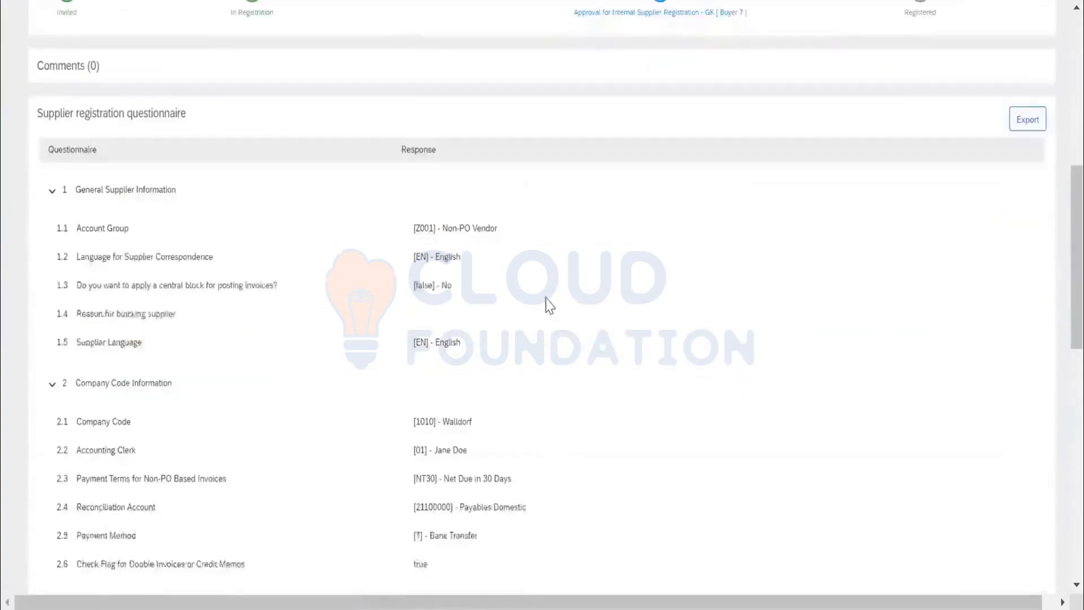
pyautogui.scroll(-13, 466, 452)
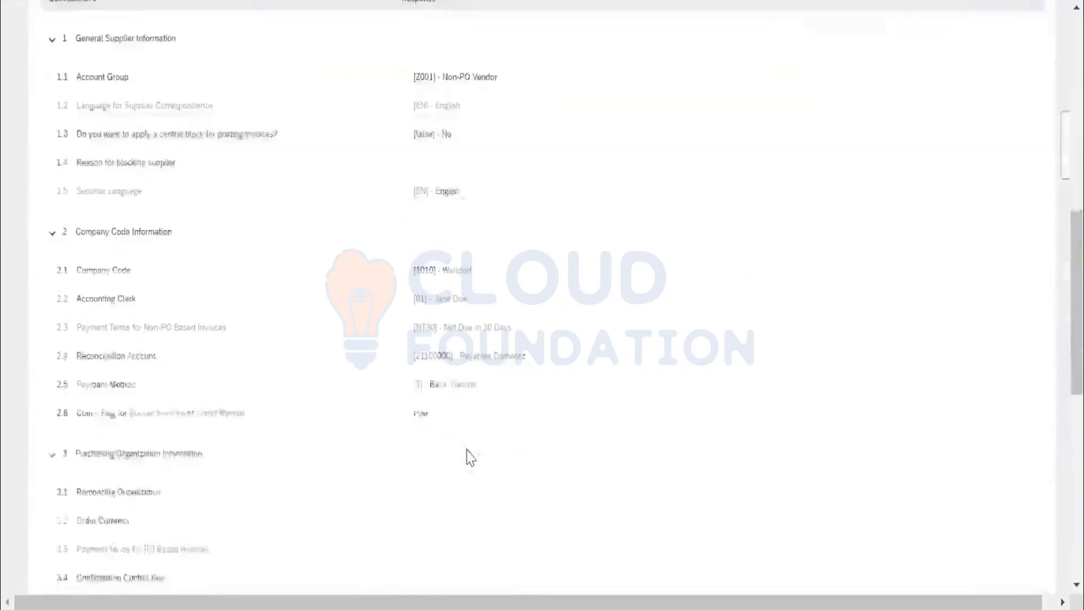
pyautogui.scroll(20, 709, 385)
# Approve the internal supplier registration with the reason TEST, finish the task and check the process flow in aribaseller's registration overview.
pyautogui.click(857, 101)
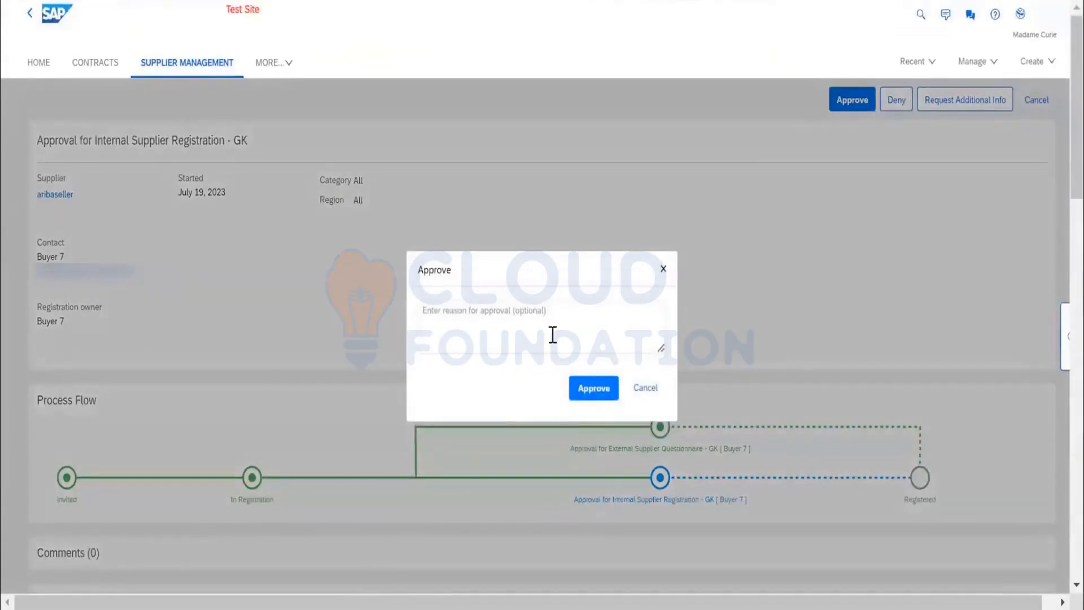
pyautogui.click(552, 335)
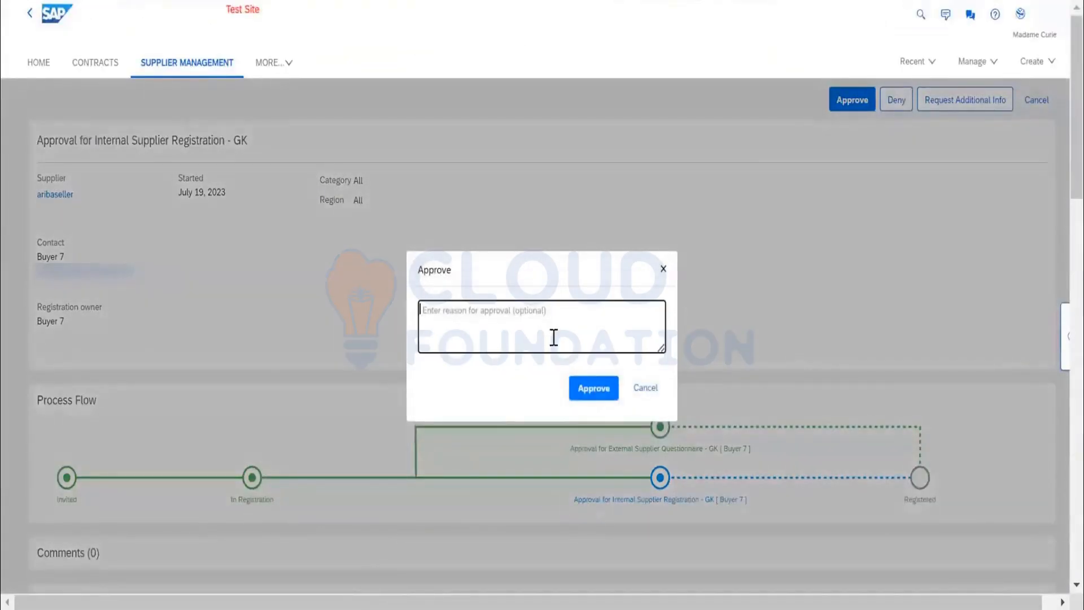
pyautogui.write('TEST')
pyautogui.click(727, 297)
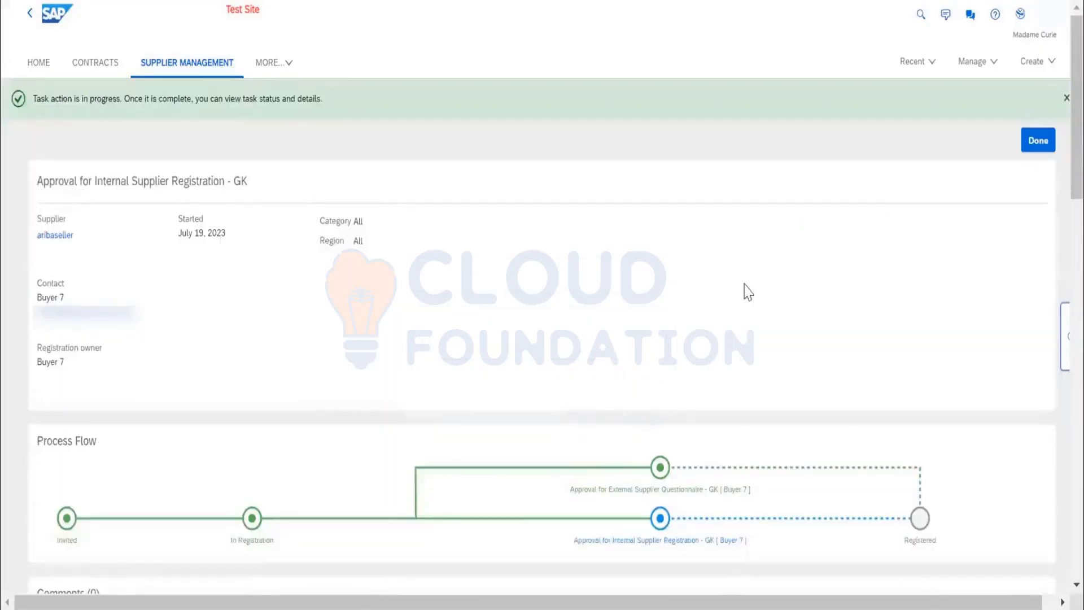
pyautogui.click(1030, 164)
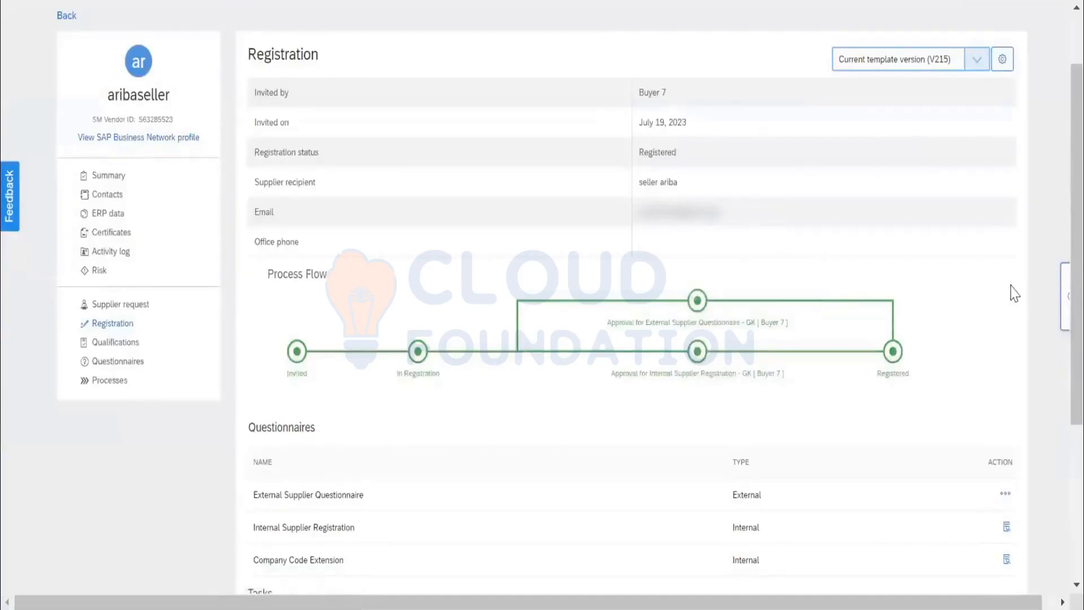
pyautogui.scroll(2, 1005, 285)
pyautogui.moveTo(629, 400)
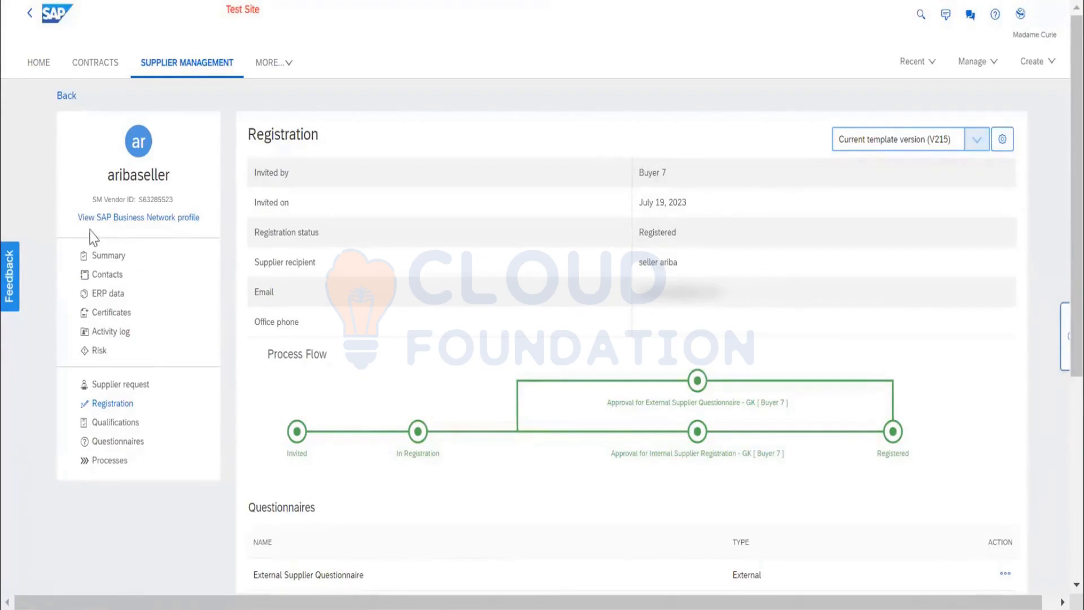
# View aribaseller's SAP Business Network profile and examine its company details, activity data, credentials, categories and service locations.
pyautogui.click(138, 221)
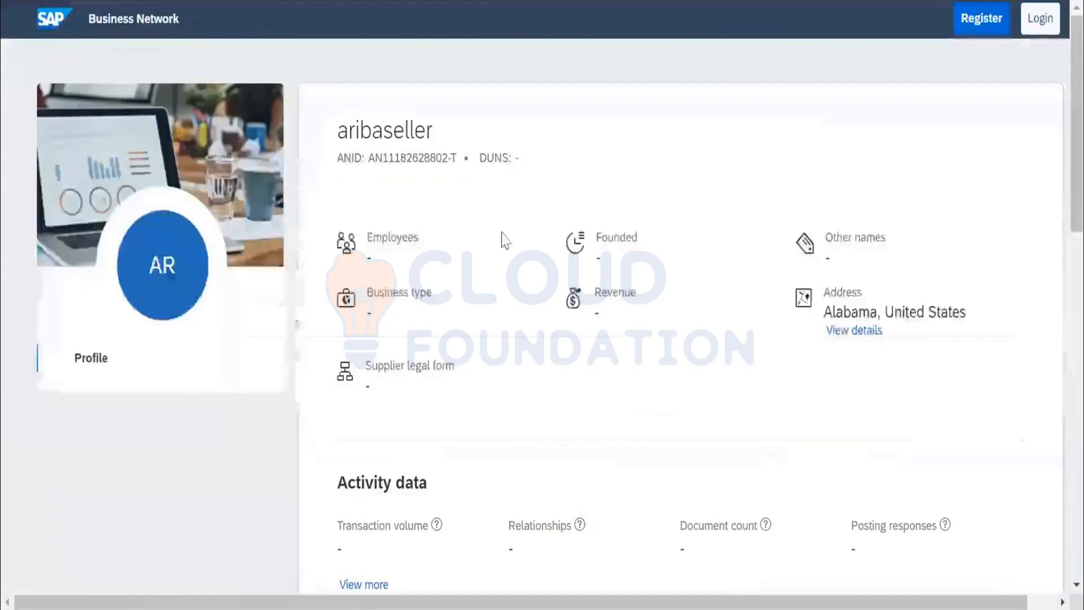
pyautogui.scroll(-2, 503, 232)
pyautogui.scroll(-12, 505, 229)
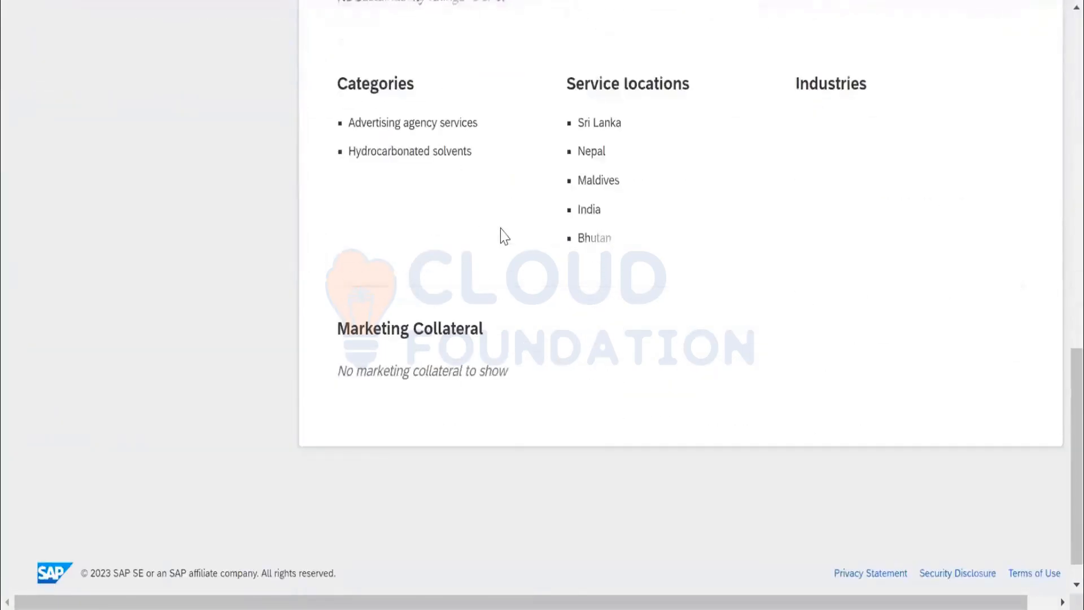
pyautogui.scroll(10, 505, 236)
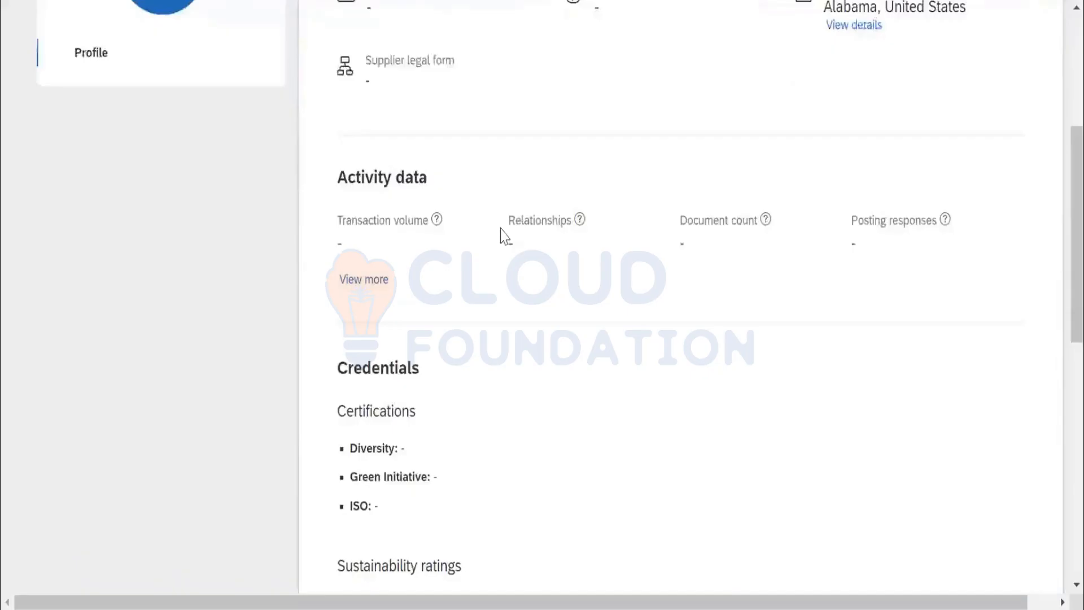
pyautogui.scroll(5, 504, 234)
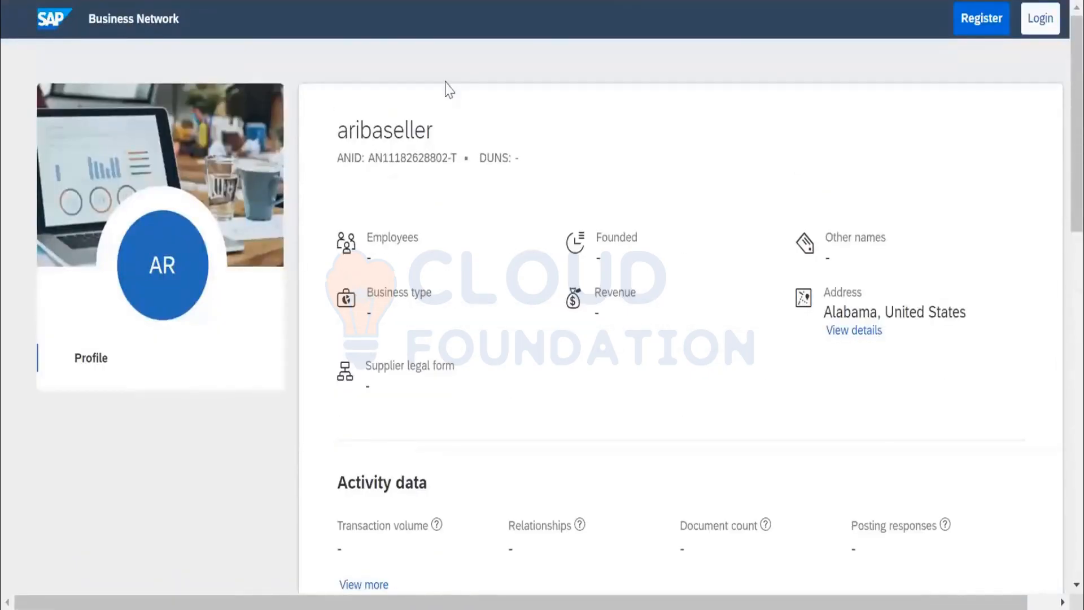
pyautogui.hotkey('ctrl', 'shift', 'Tab')
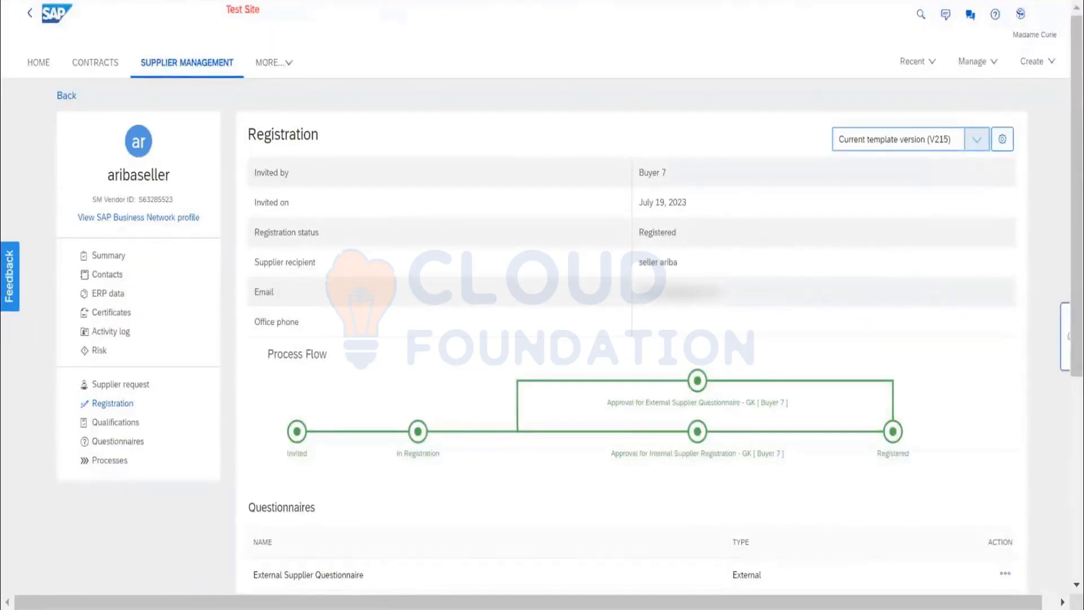
pyautogui.hotkey('ctrl', 'Tab')
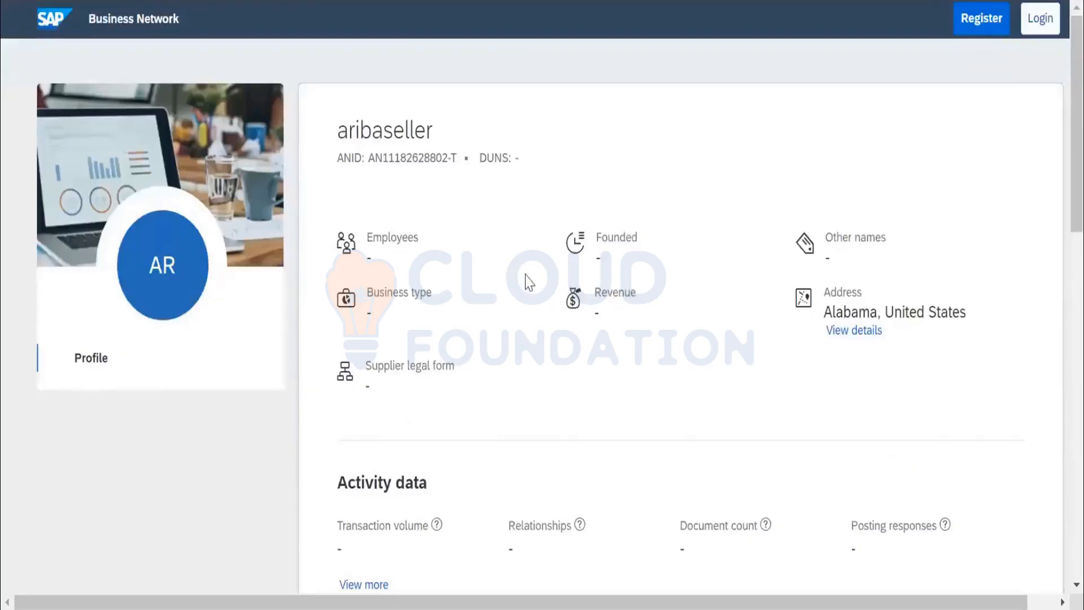
pyautogui.scroll(-15, 527, 281)
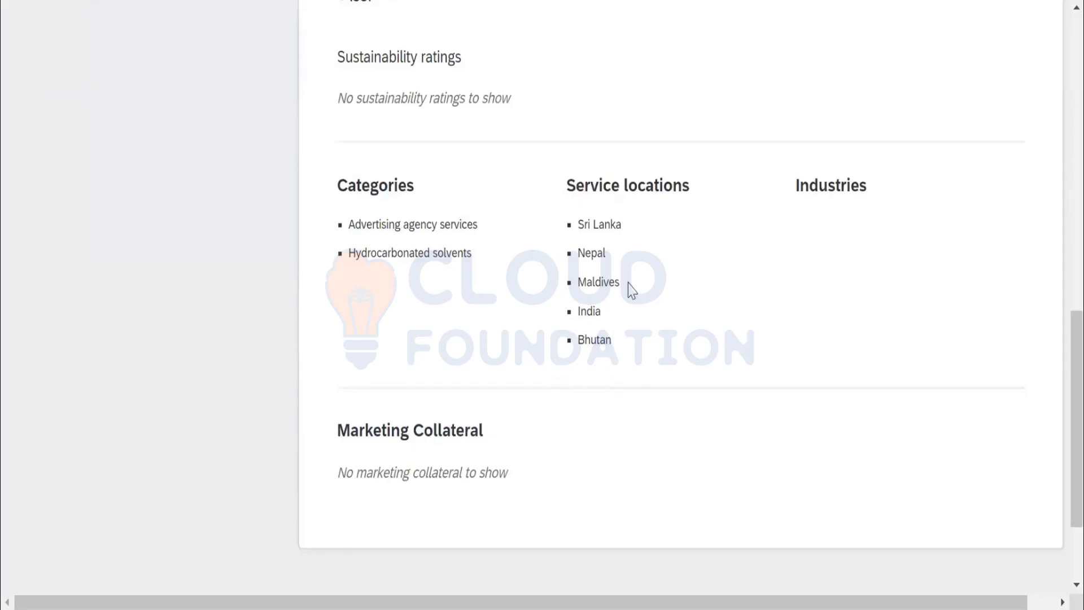
pyautogui.scroll(10, 175, 252)
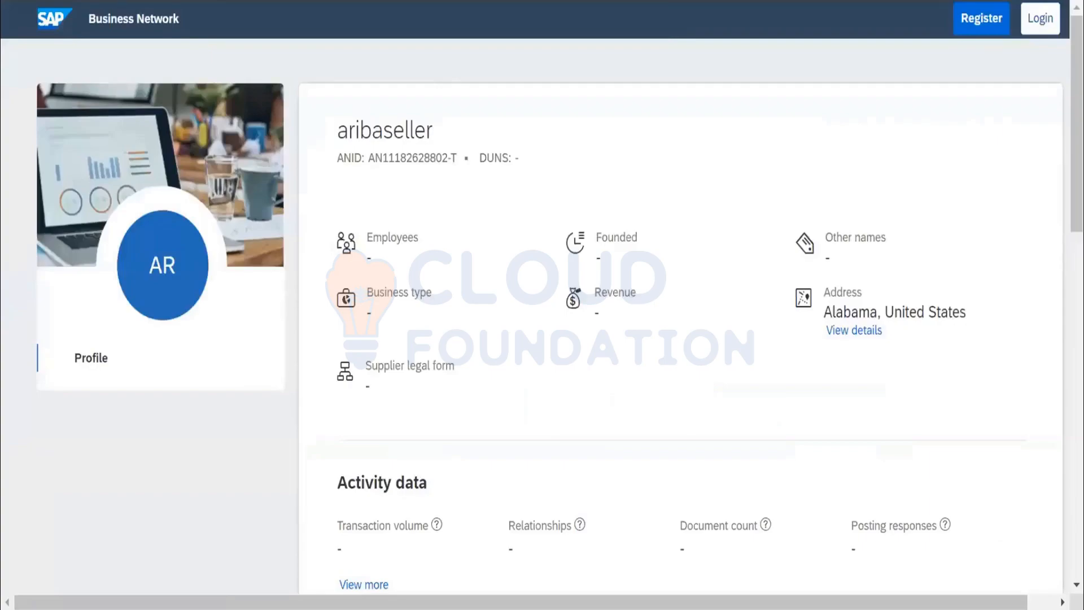
# Compare the AN ID in aribaseller's supplier summary with the ANID shown in the seller's account details in Ariba Proposals and Questionnaires.
pyautogui.scroll(-15, 626, 245)
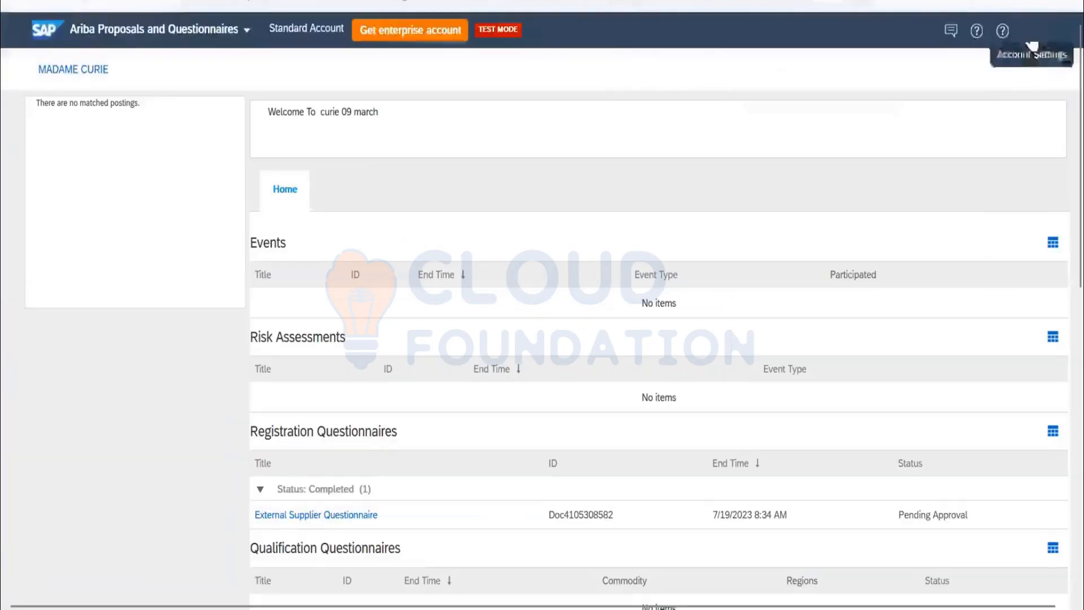
pyautogui.click(1032, 31)
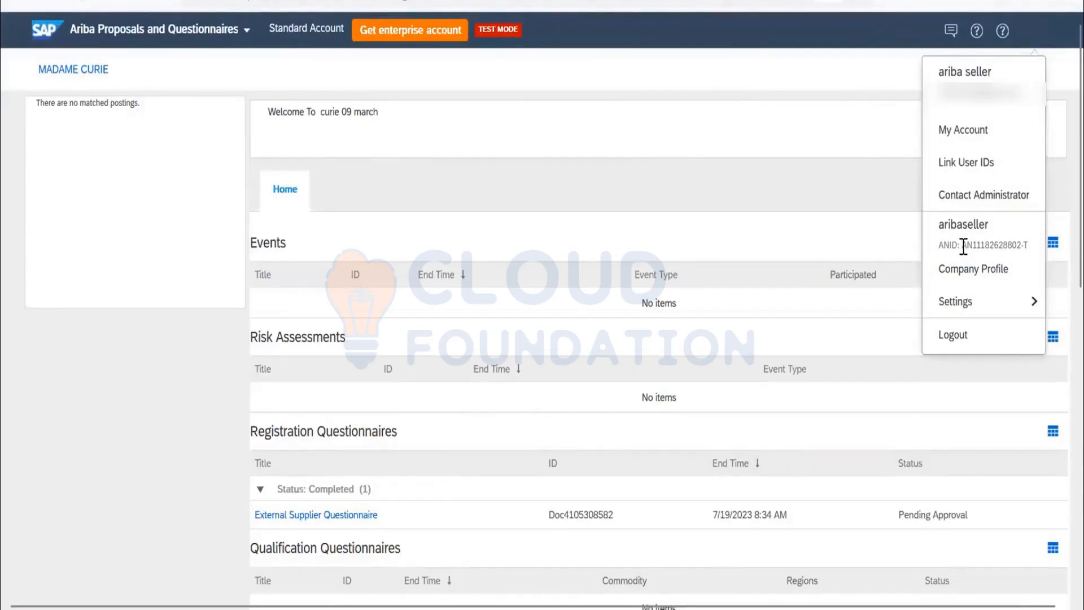
pyautogui.moveTo(962, 245); pyautogui.dragTo(1030, 249)
pyautogui.click(556, 30)
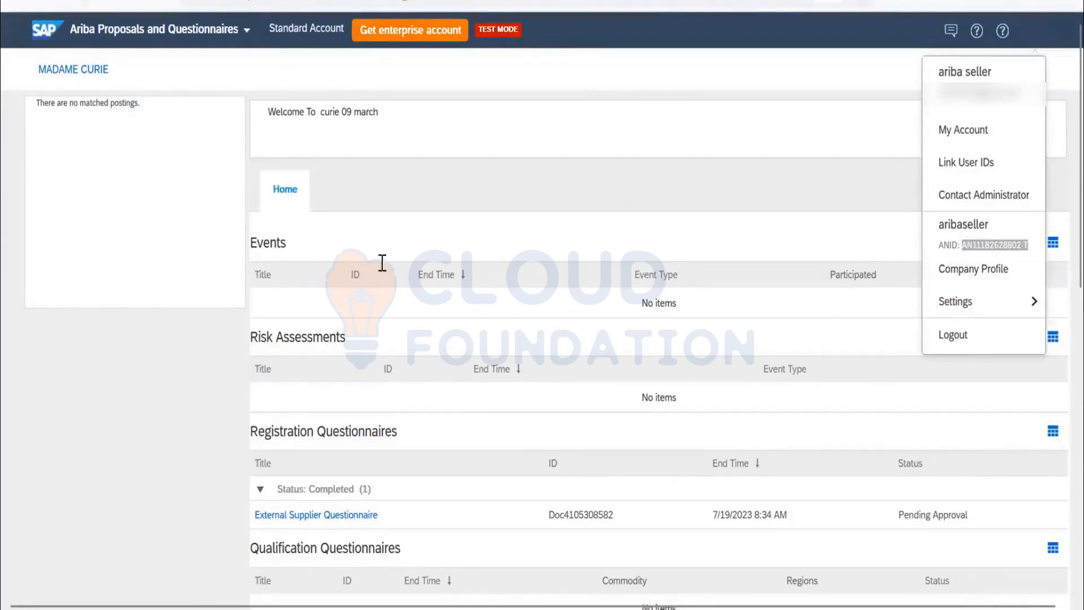
pyautogui.hotkey('alt', 'Tab')
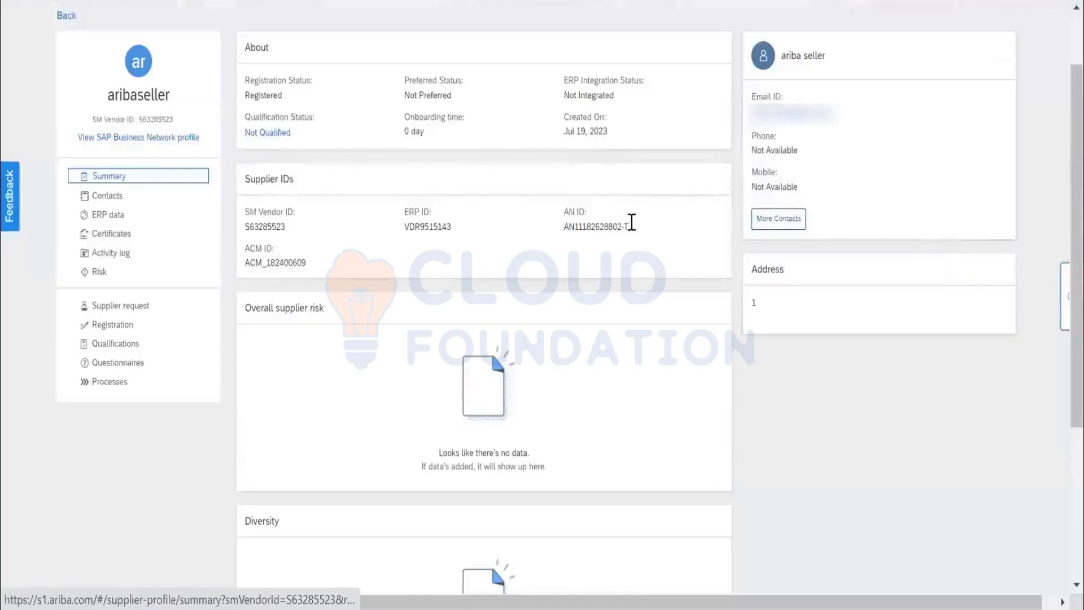
pyautogui.tripleClick(570, 226)
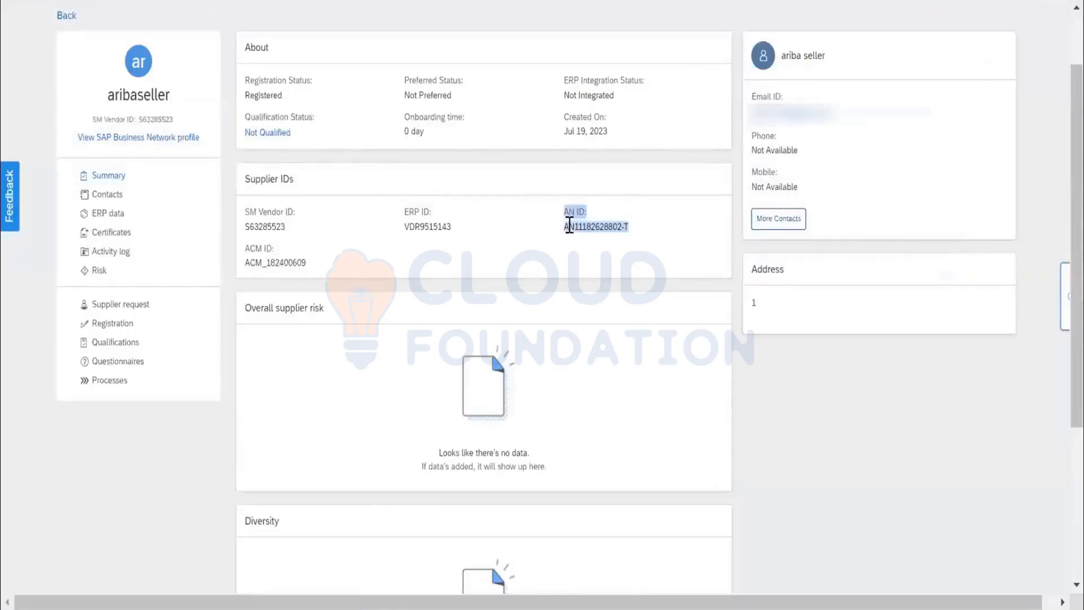
pyautogui.moveTo(569, 226); pyautogui.dragTo(570, 227)
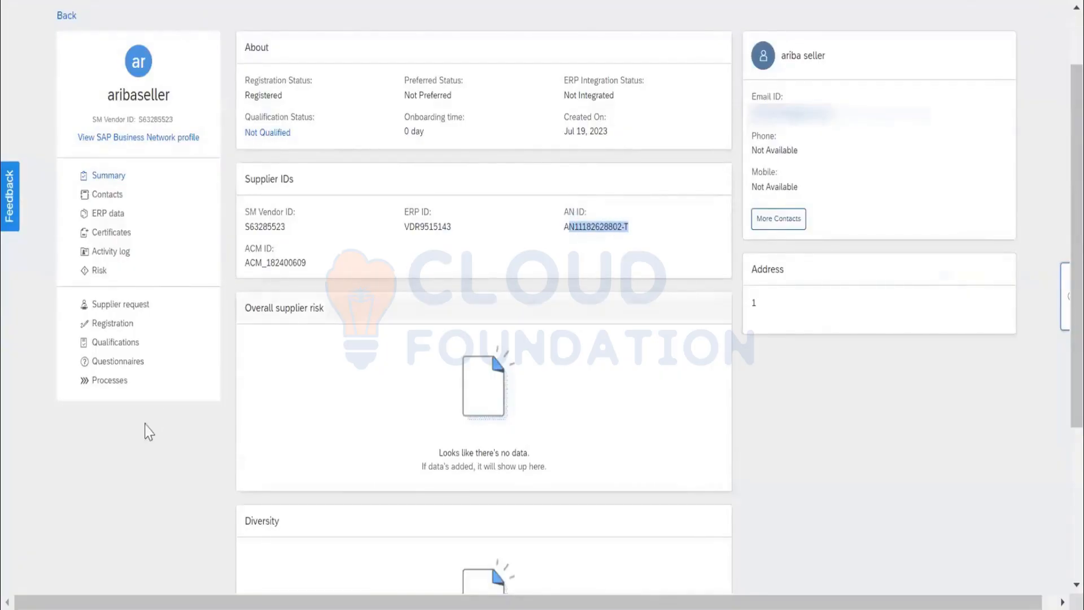
pyautogui.click(139, 474)
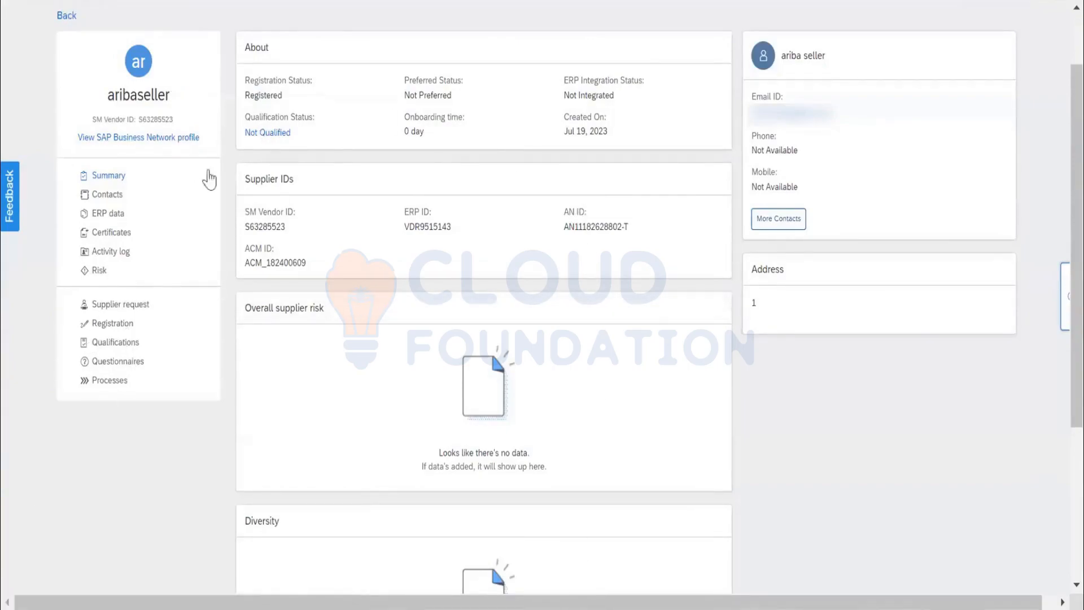
# Try to leave aribaseller's supplier profile by going back through the submitted Internal Supplier Registration questionnaire.
pyautogui.click(67, 17)
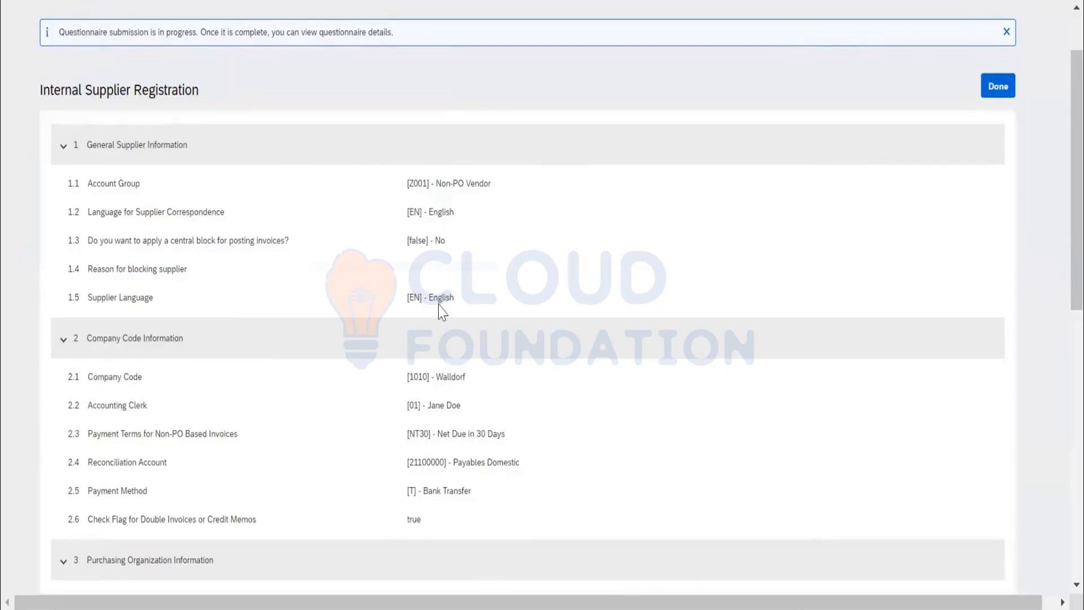
pyautogui.click(1008, 85)
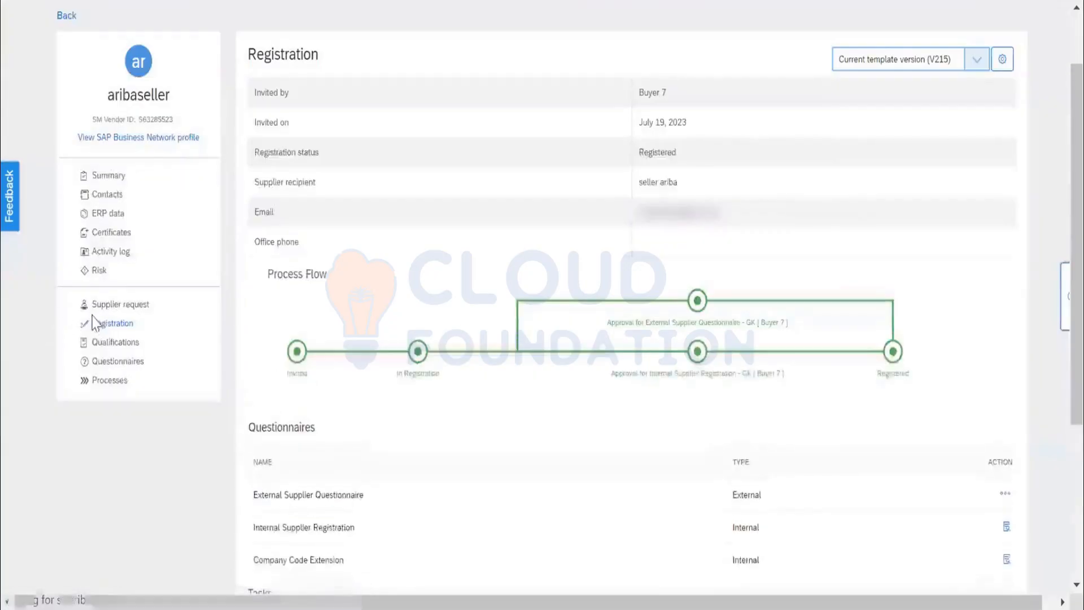
pyautogui.click(66, 15)
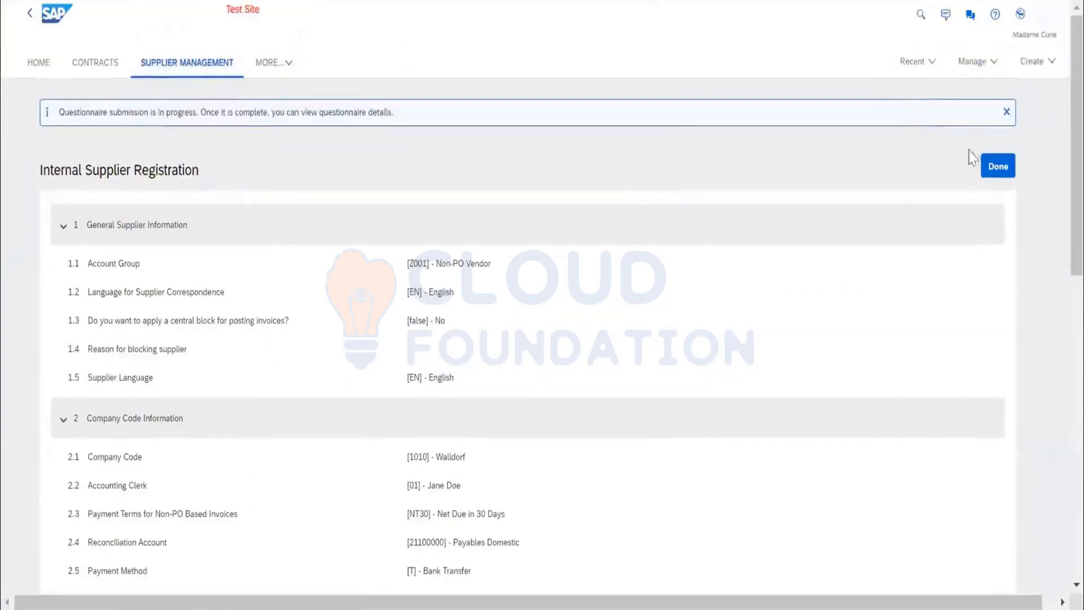
pyautogui.click(998, 167)
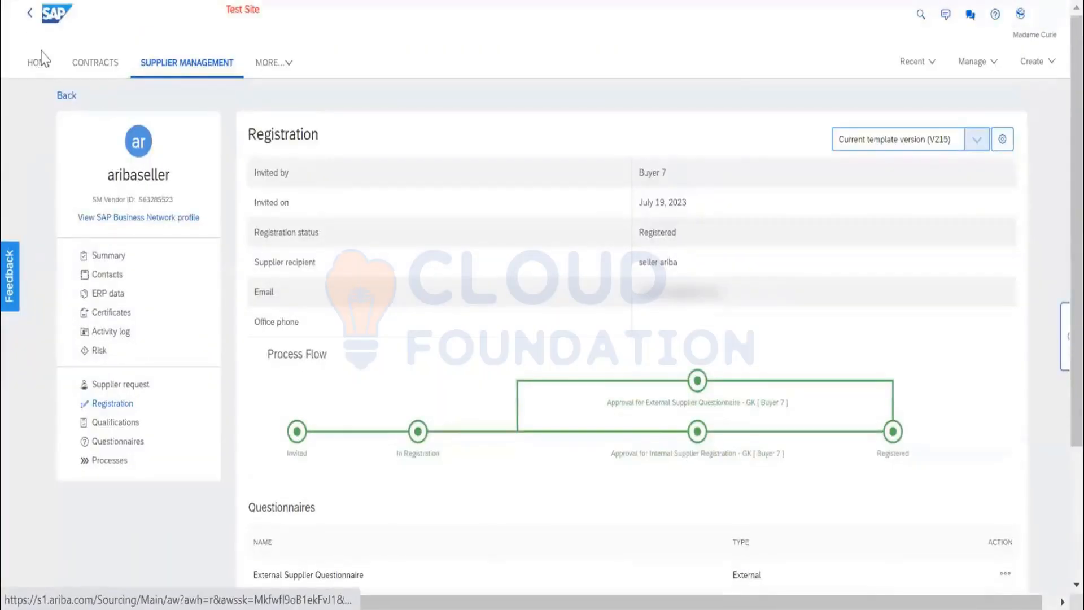
# Go to the buyer's home page and open the Templates management area.
pyautogui.click(41, 60)
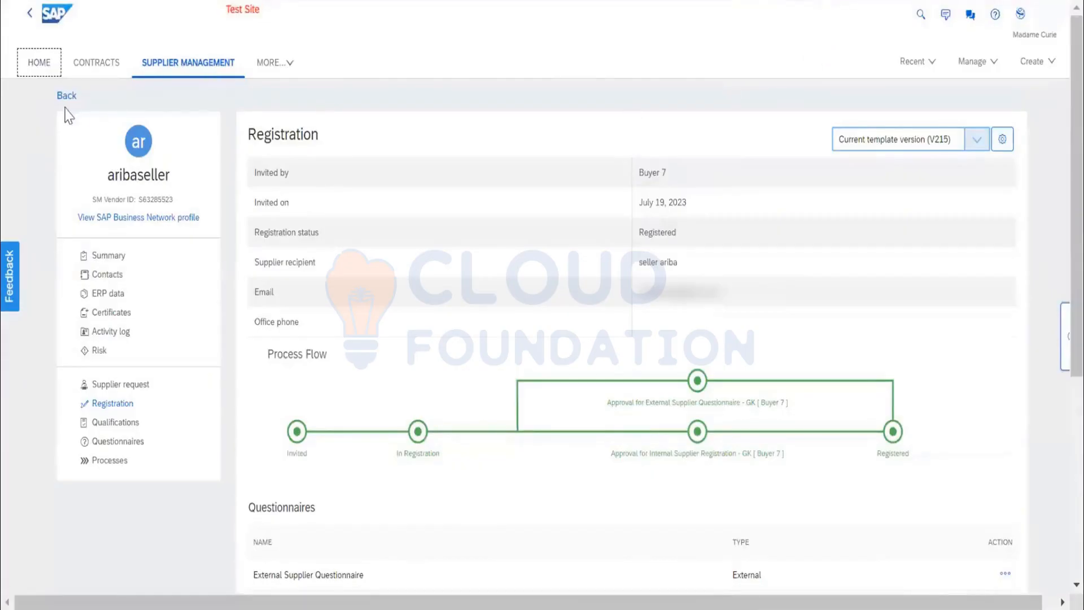
pyautogui.click(37, 65)
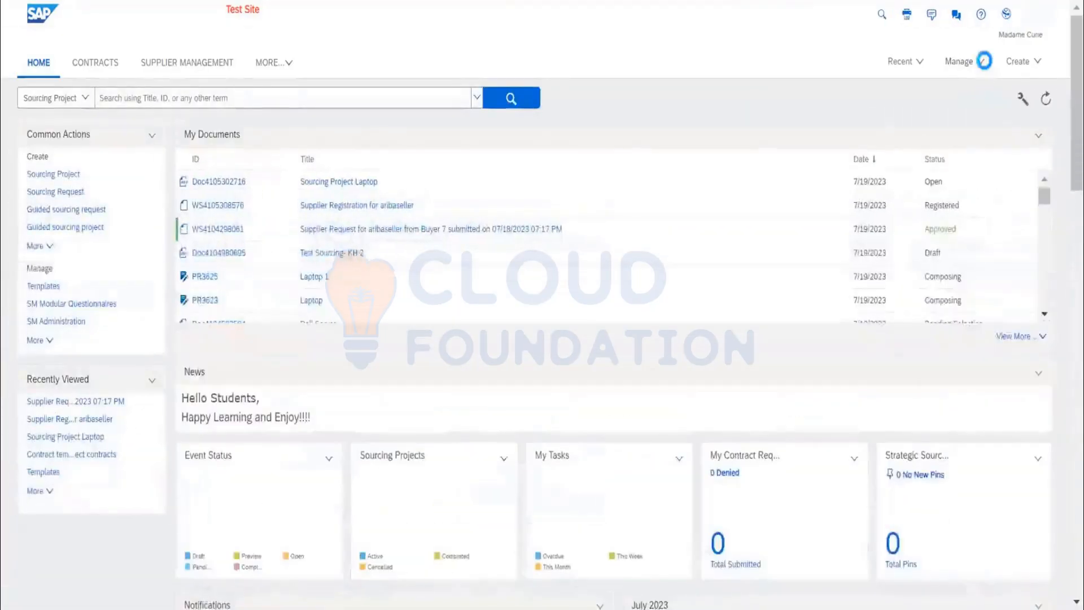
pyautogui.click(963, 62)
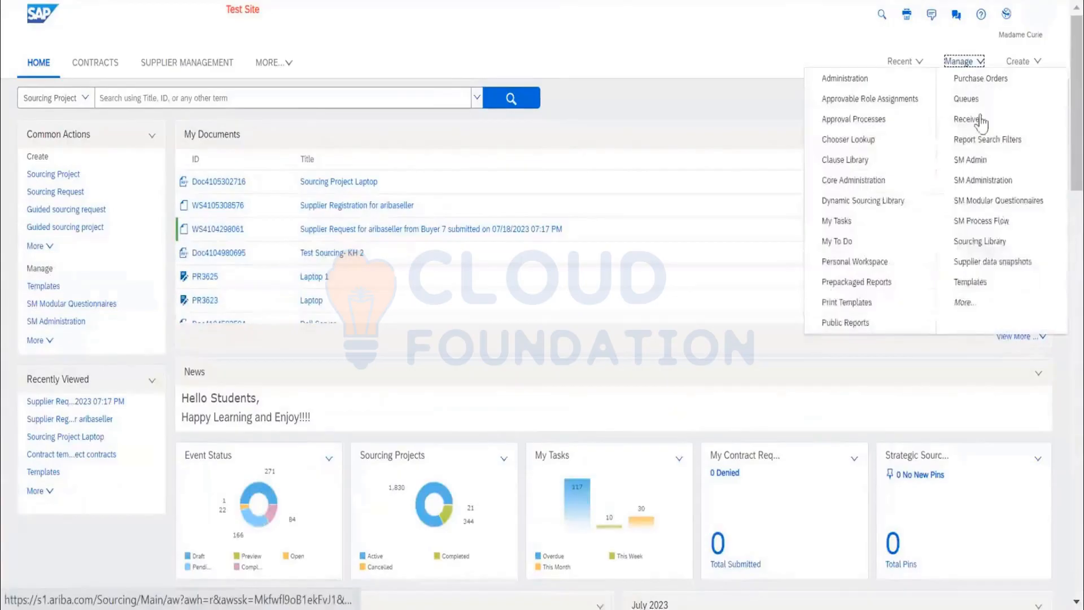
pyautogui.click(980, 281)
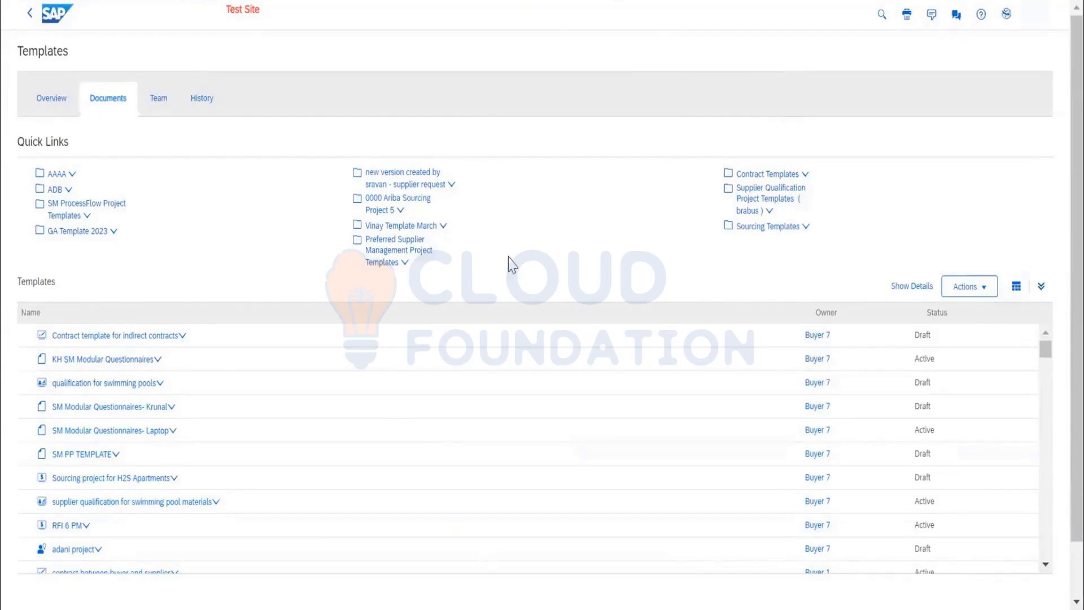
# Find the text "request" on the Templates page and open the matching supplier request folder among the quick links.
pyautogui.hotkey('ctrl', 'f')
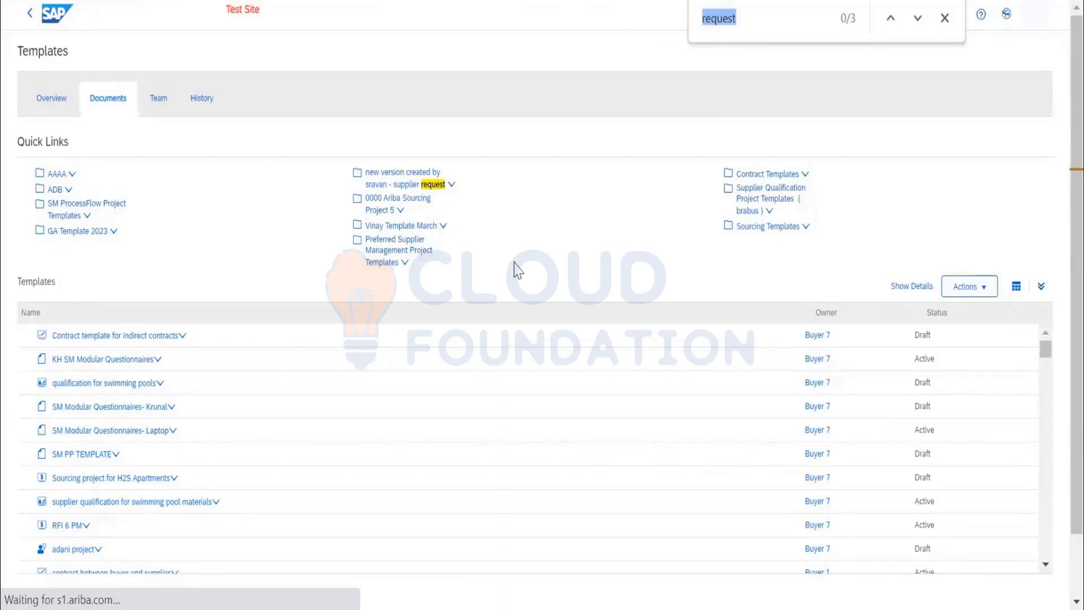
pyautogui.press('Return')
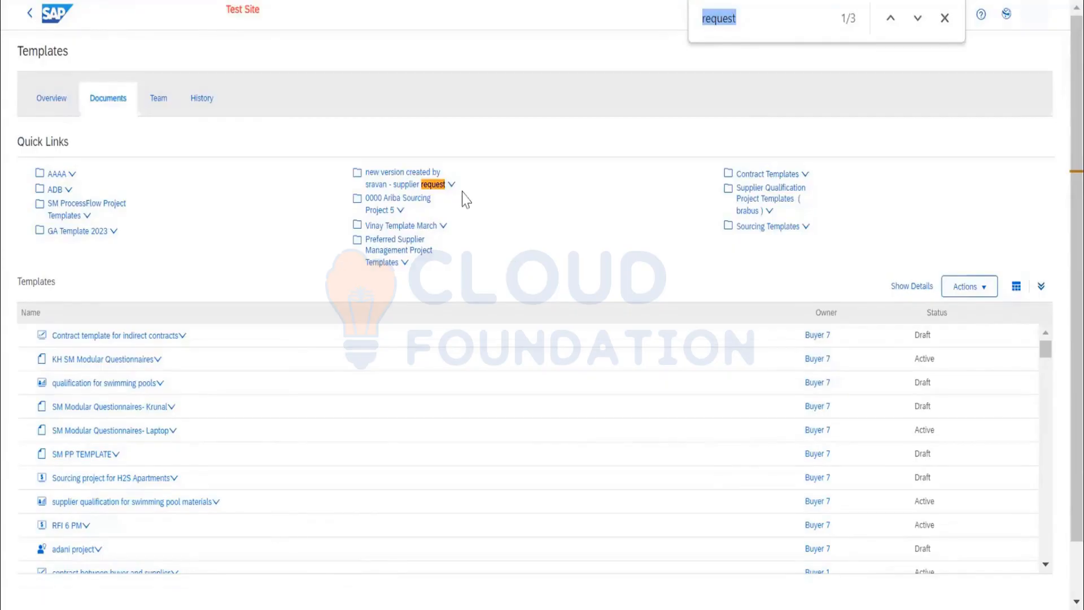
pyautogui.click(453, 184)
pyautogui.click(452, 185)
pyautogui.click(407, 230)
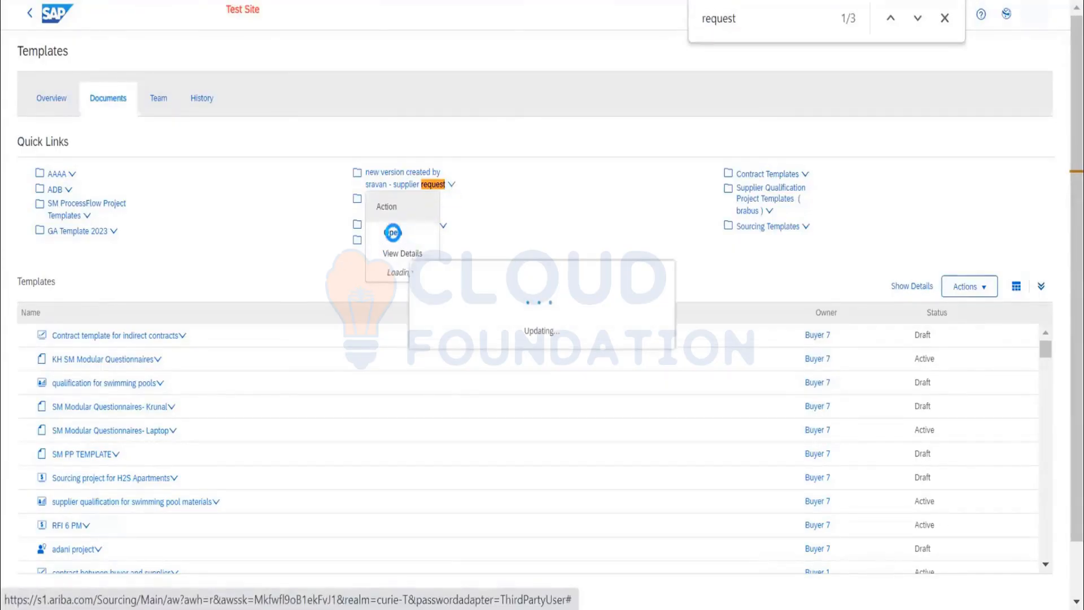
pyautogui.click(392, 233)
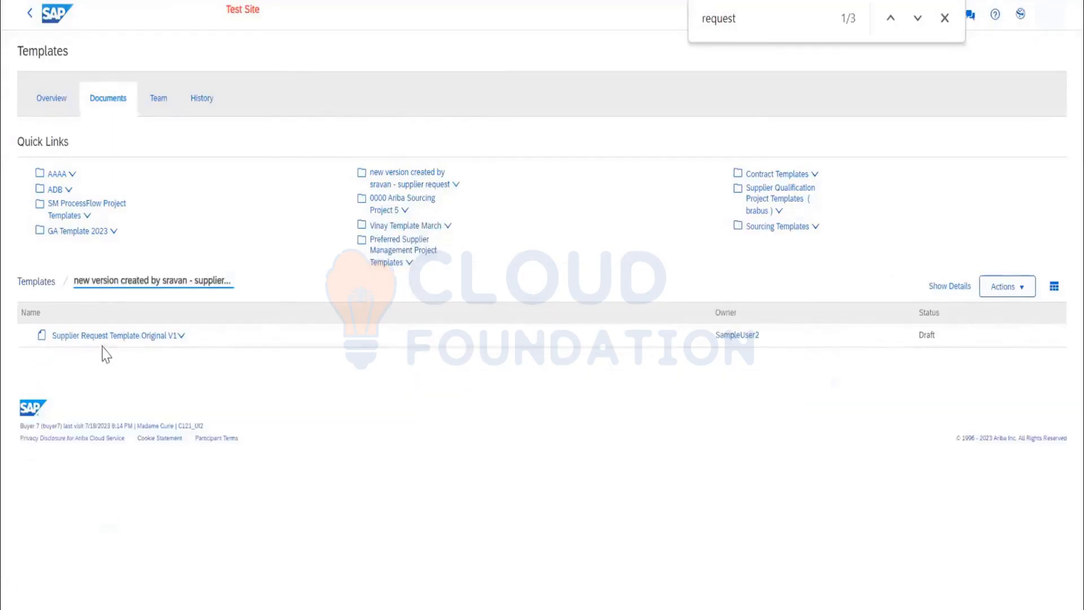
# Open Supplier Request Template Original V1 and bring up the Supplier Request Form from its documents.
pyautogui.click(180, 336)
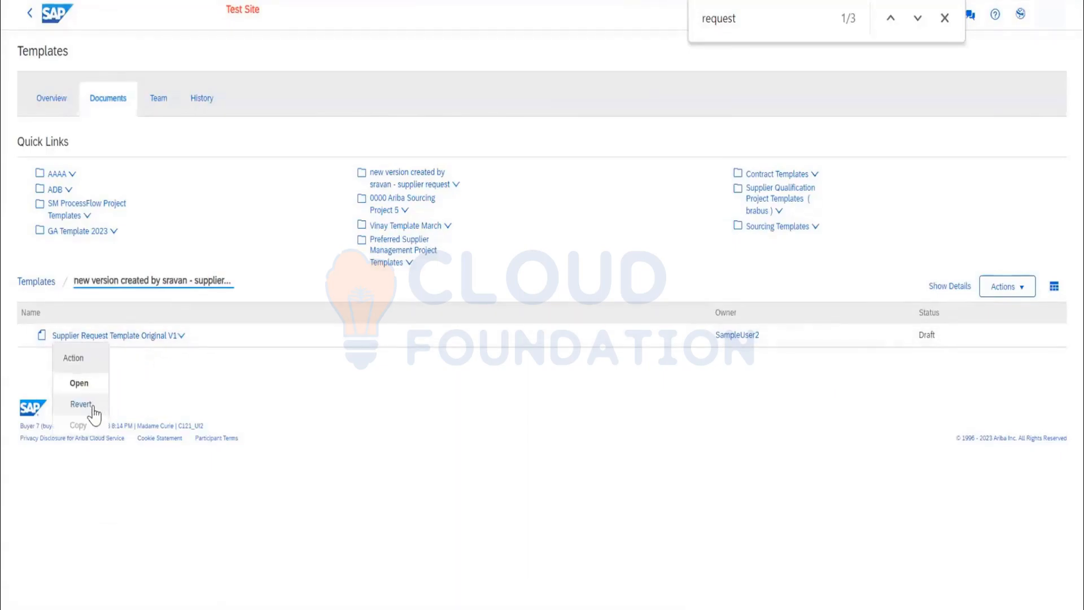
pyautogui.click(80, 405)
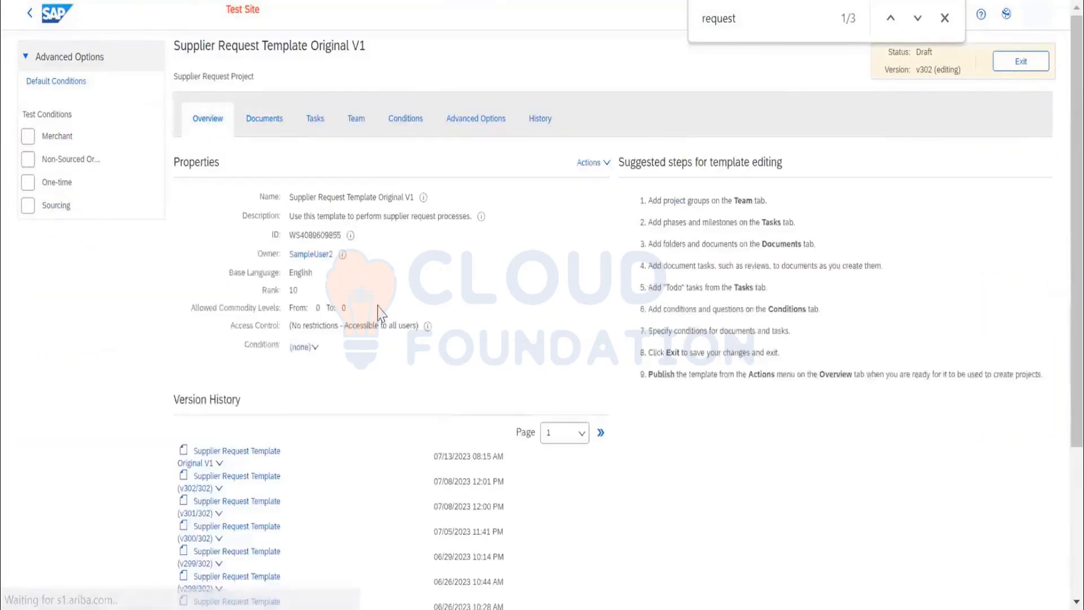
pyautogui.click(280, 127)
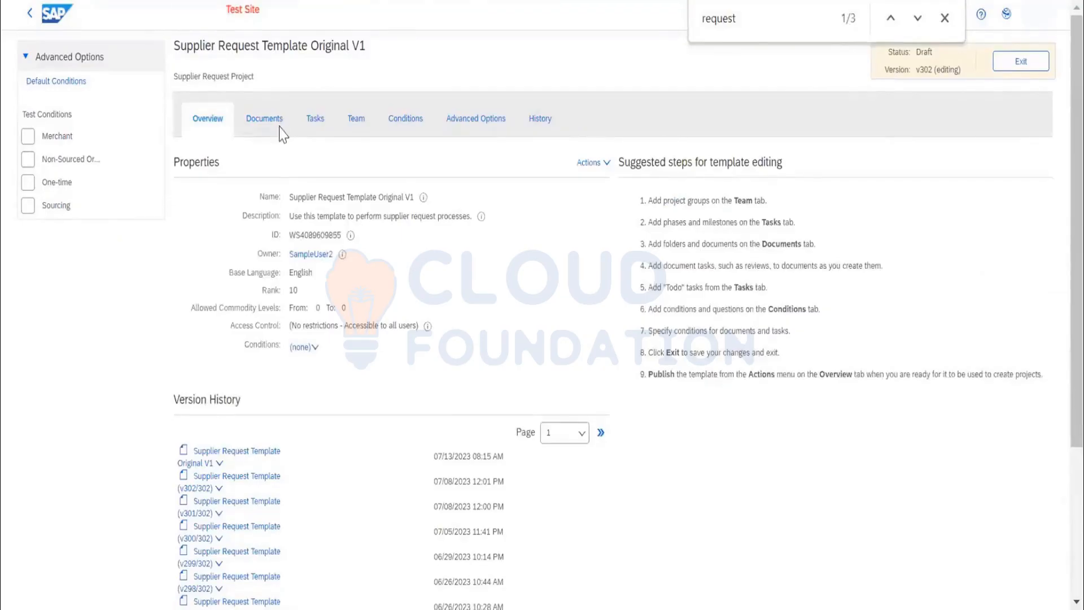
pyautogui.click(262, 217)
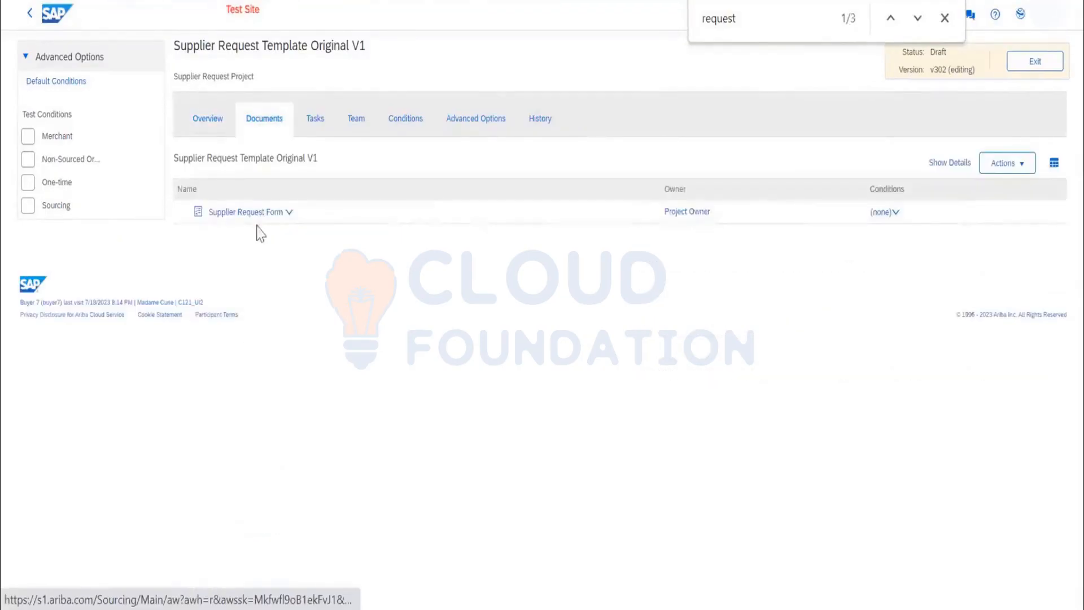
pyautogui.click(245, 258)
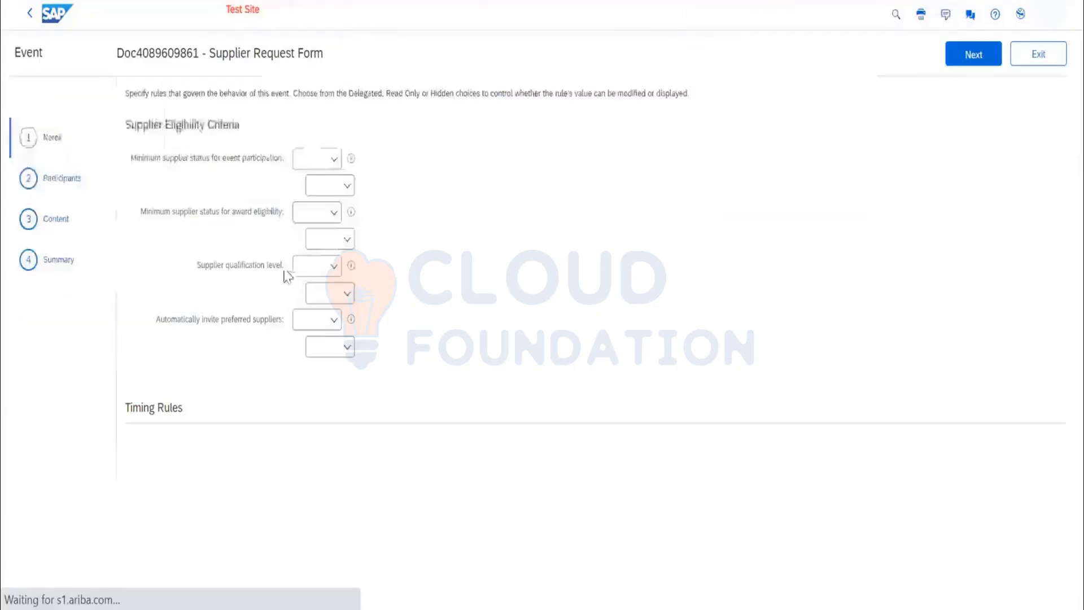
# Exit the Supplier Request Form to its project and reopen the Templates management area from the home page.
pyautogui.click(1034, 63)
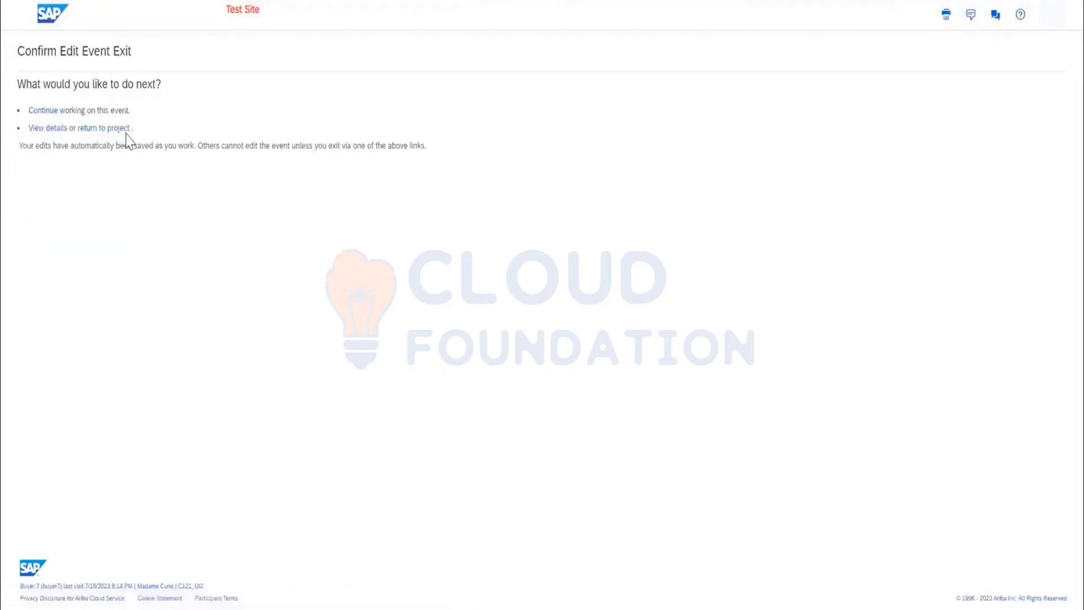
pyautogui.click(121, 131)
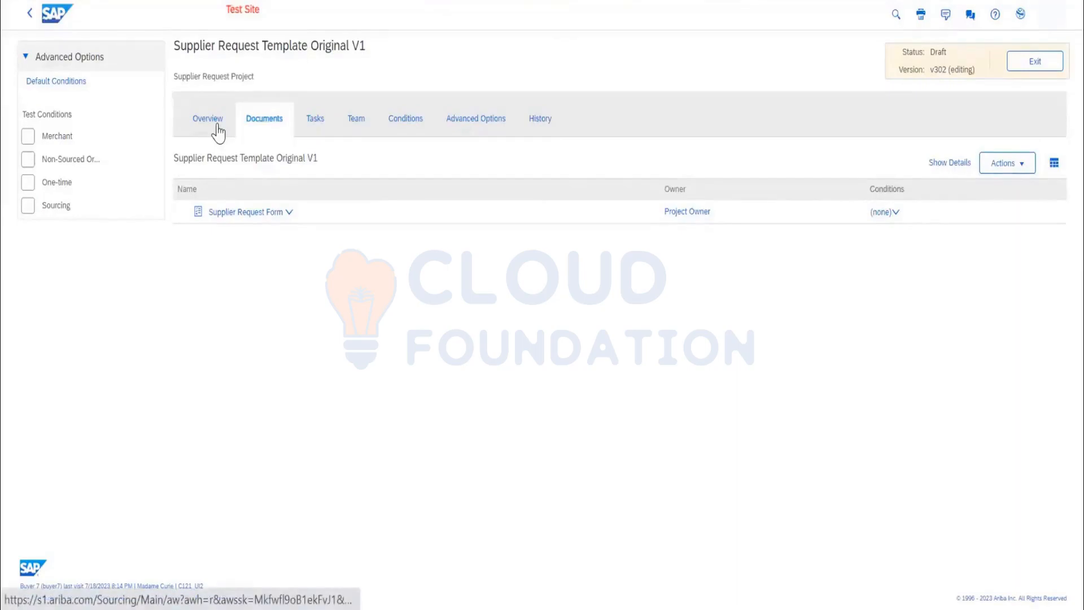
pyautogui.click(30, 14)
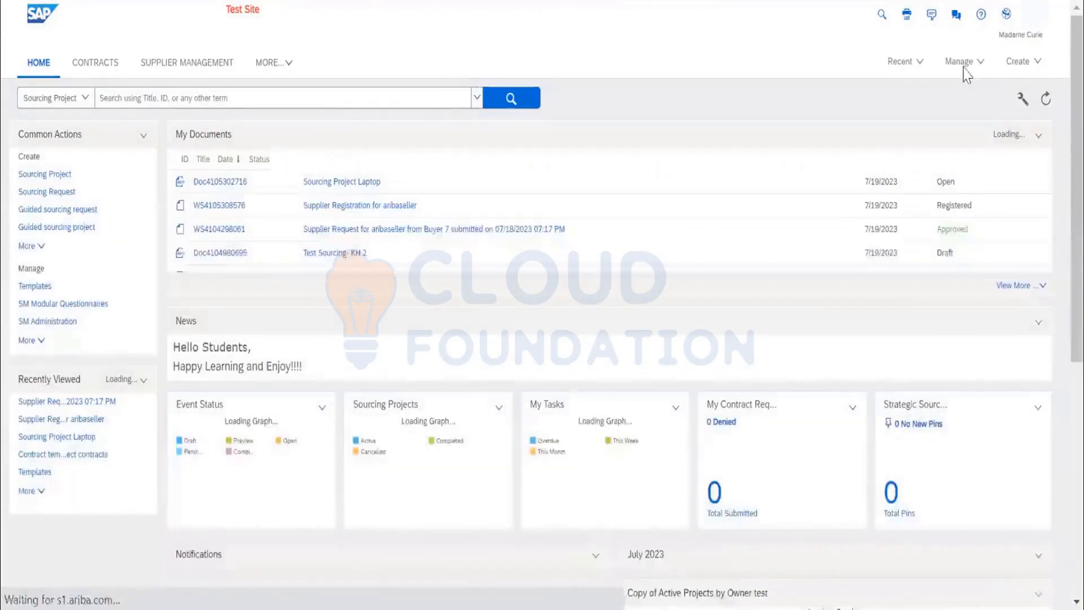
pyautogui.click(962, 67)
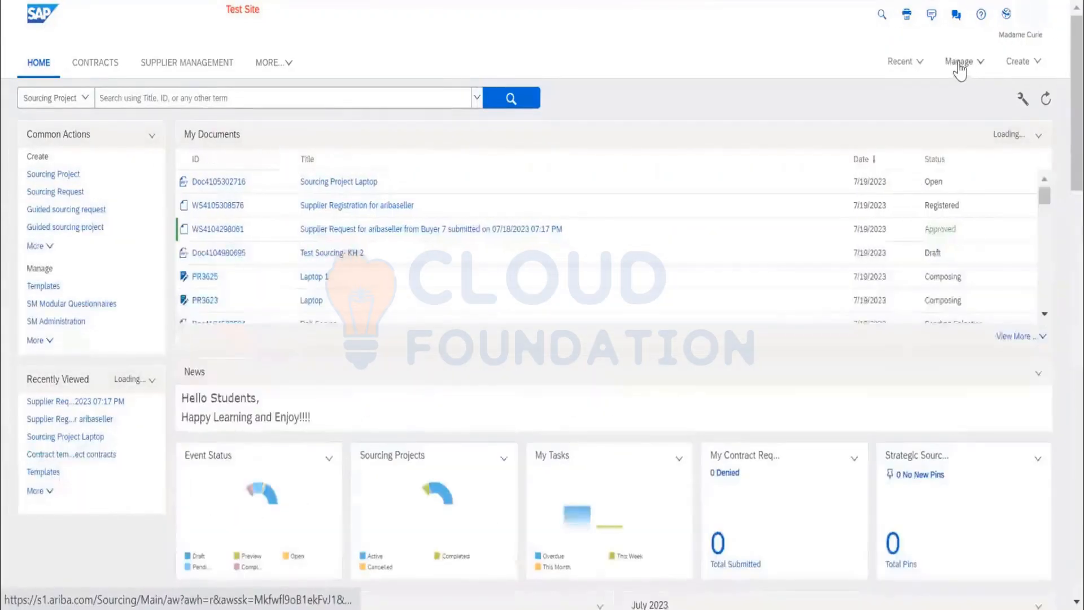
pyautogui.click(971, 283)
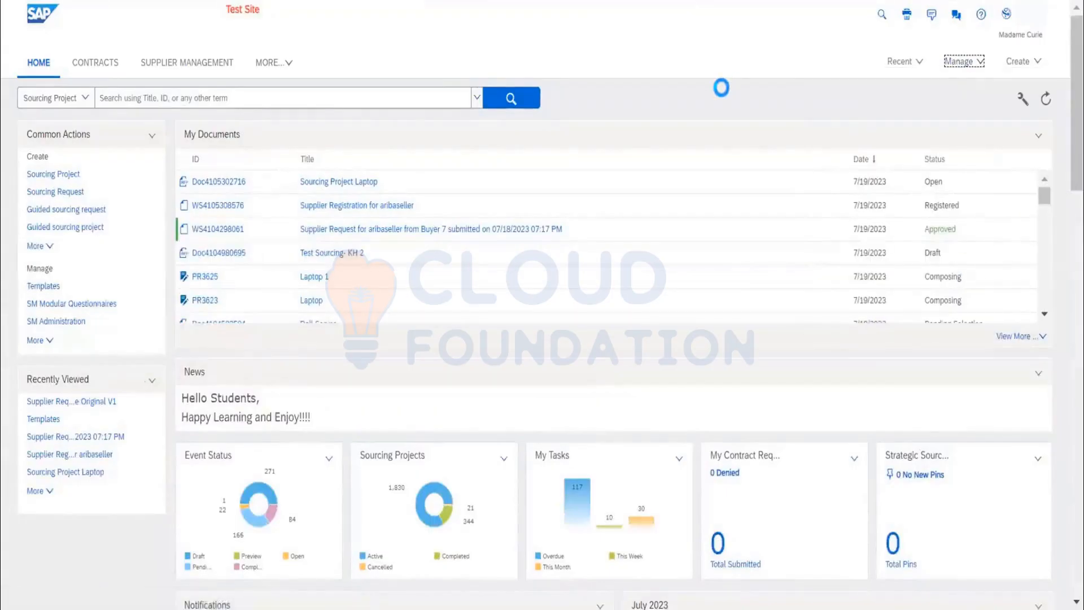
# Find the text "request" on the Templates page and open the Supplier_request template from the list.
pyautogui.hotkey('ctrl', 'f')
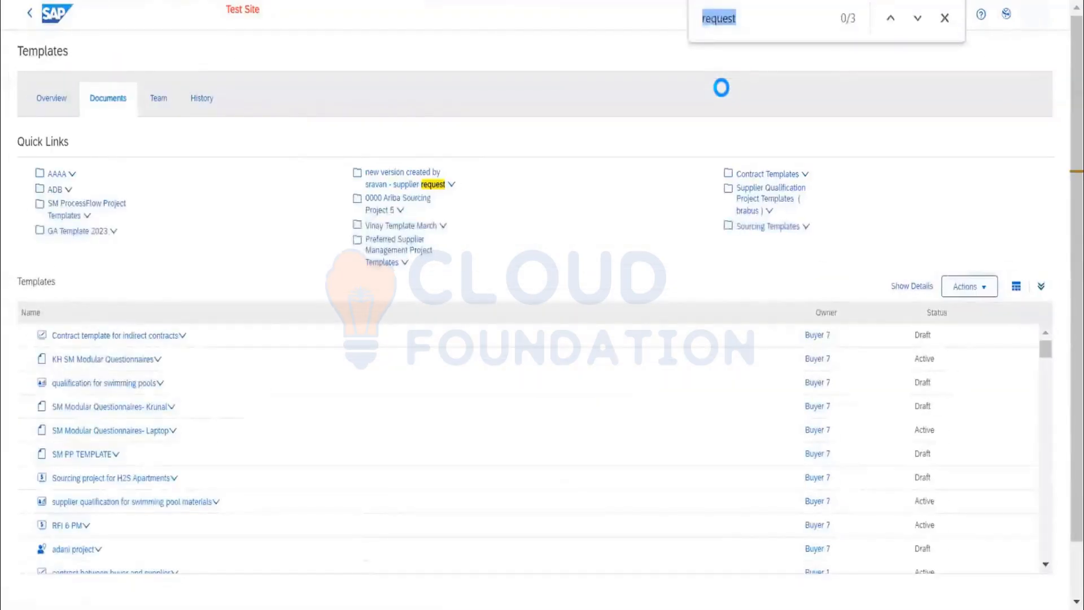
pyautogui.press('Return')
pyautogui.press('Return')
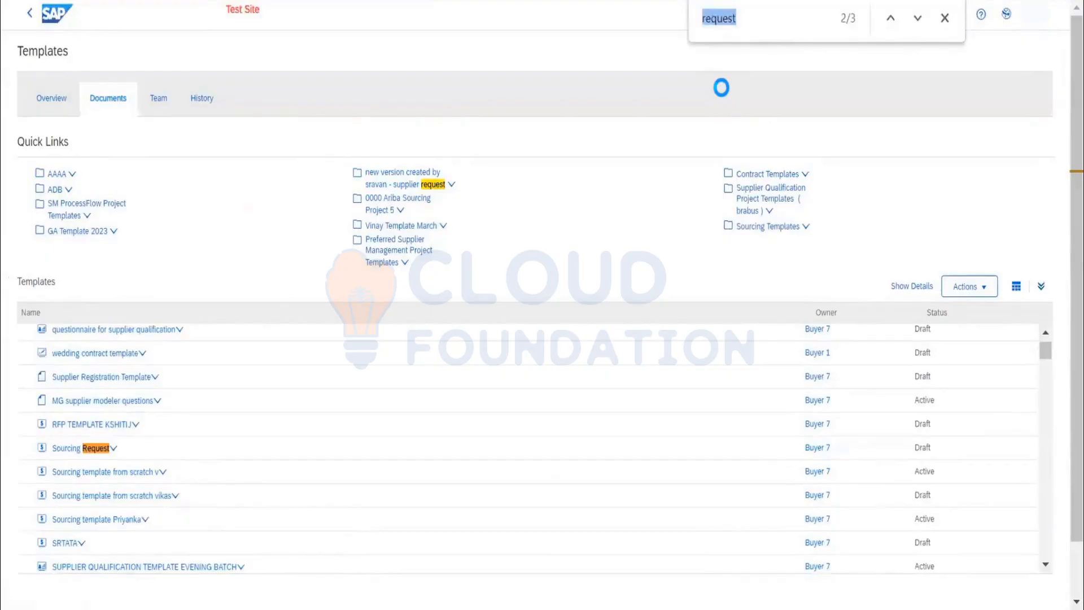
pyautogui.press('Return')
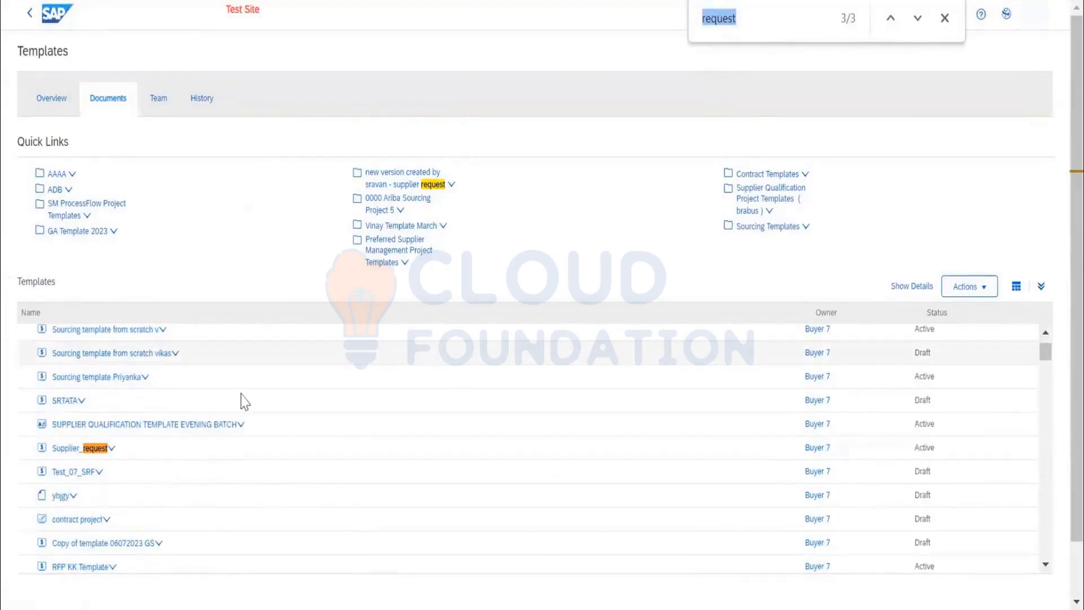
pyautogui.click(112, 448)
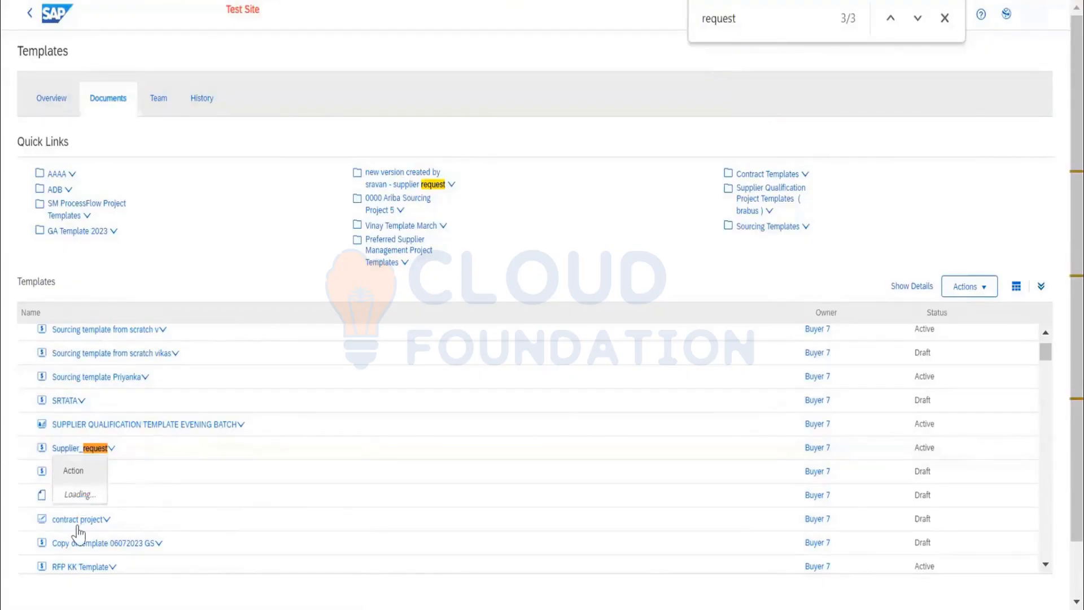
pyautogui.click(263, 222)
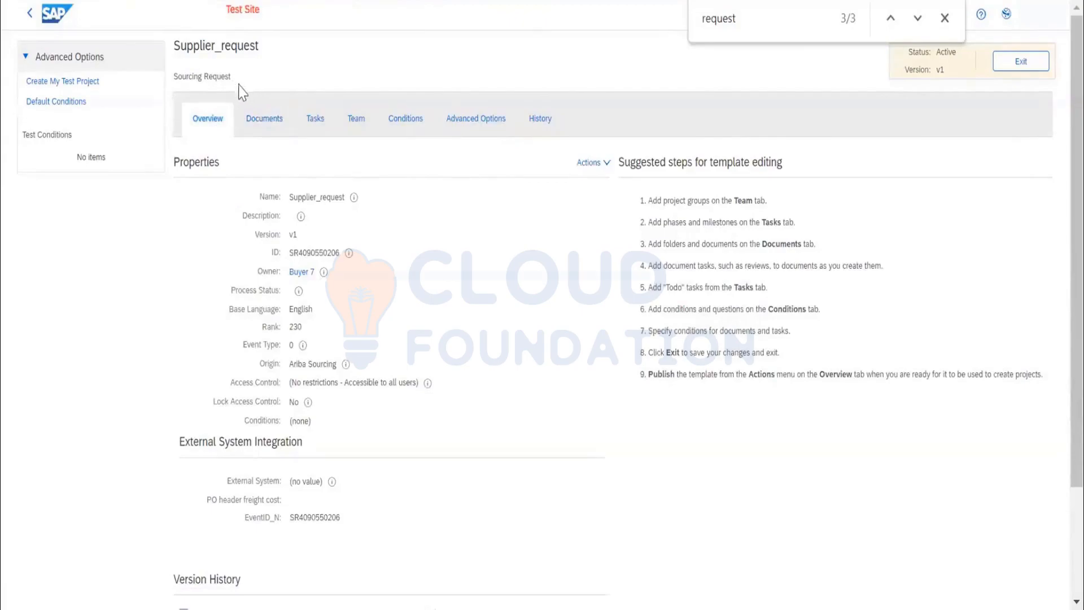
# Review the Supplier_request template's name, project type, properties and version history, and check the actions offered for its existing version.
pyautogui.moveTo(231, 78); pyautogui.dragTo(258, 48)
pyautogui.click(204, 53)
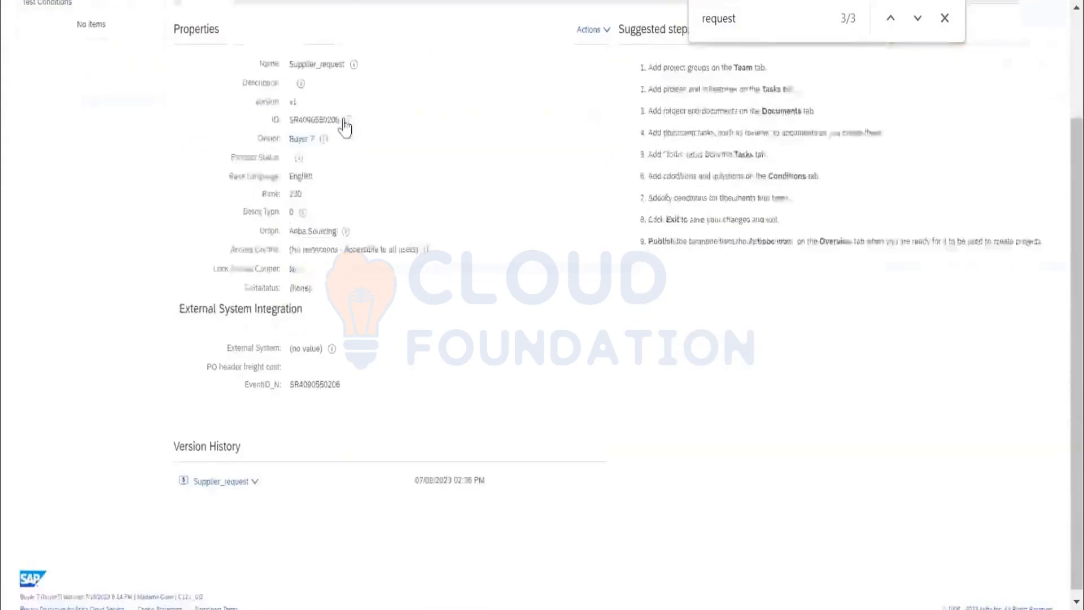
pyautogui.scroll(-3, 345, 124)
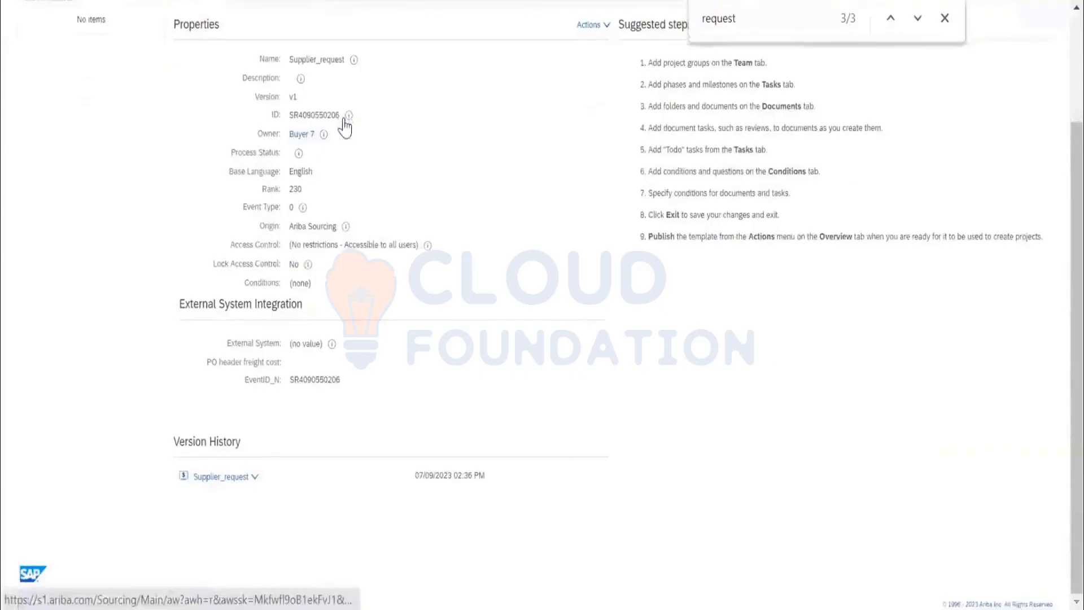
pyautogui.click(241, 478)
pyautogui.click(226, 526)
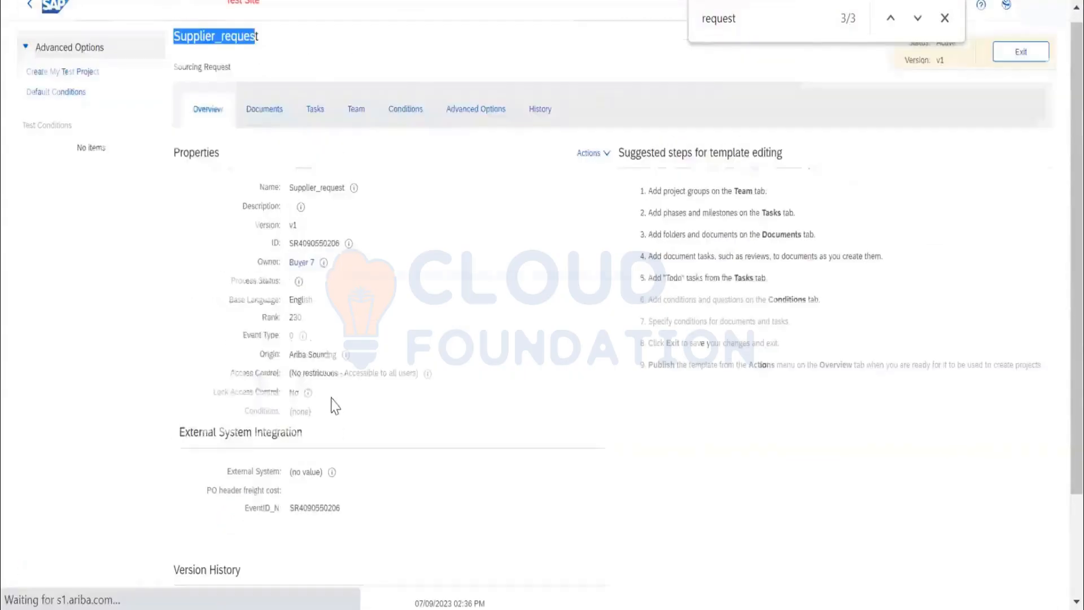
# Inspect the supplier details section in the template's Supplier information document and return to the template.
pyautogui.click(277, 112)
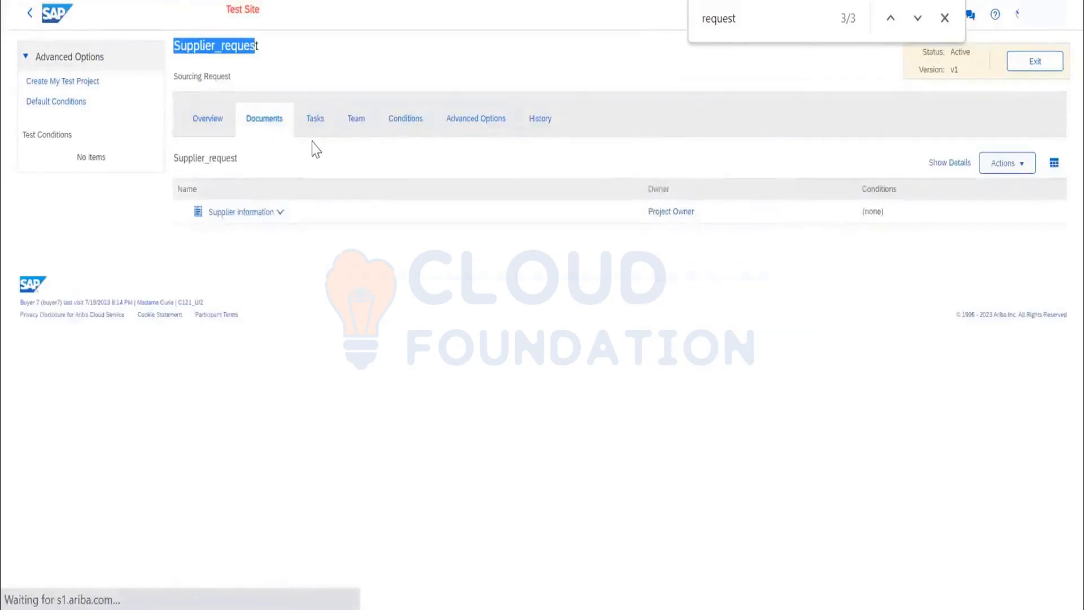
pyautogui.click(267, 222)
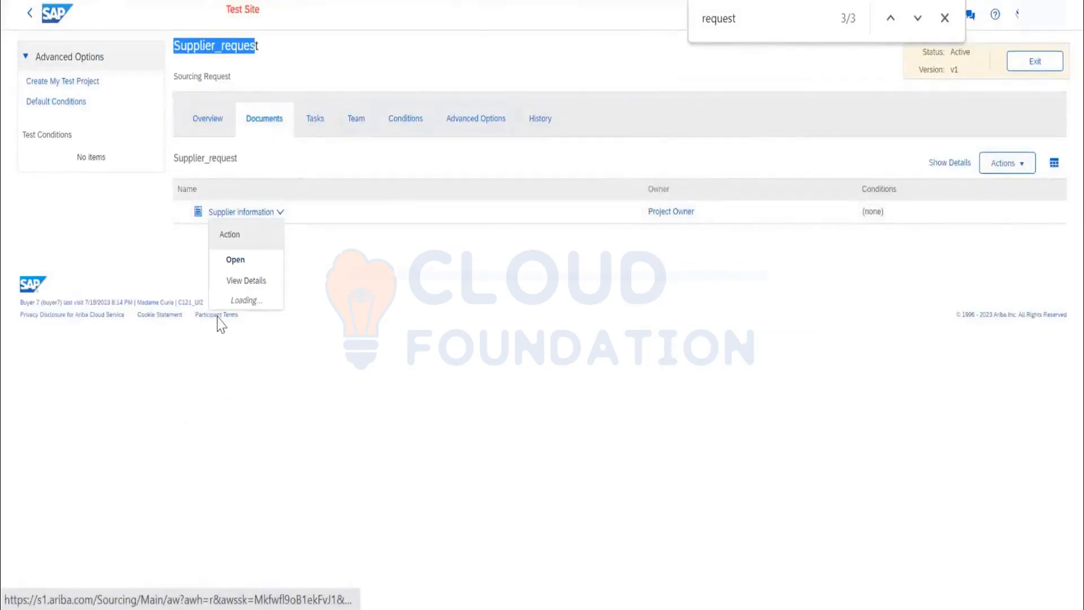
pyautogui.click(236, 261)
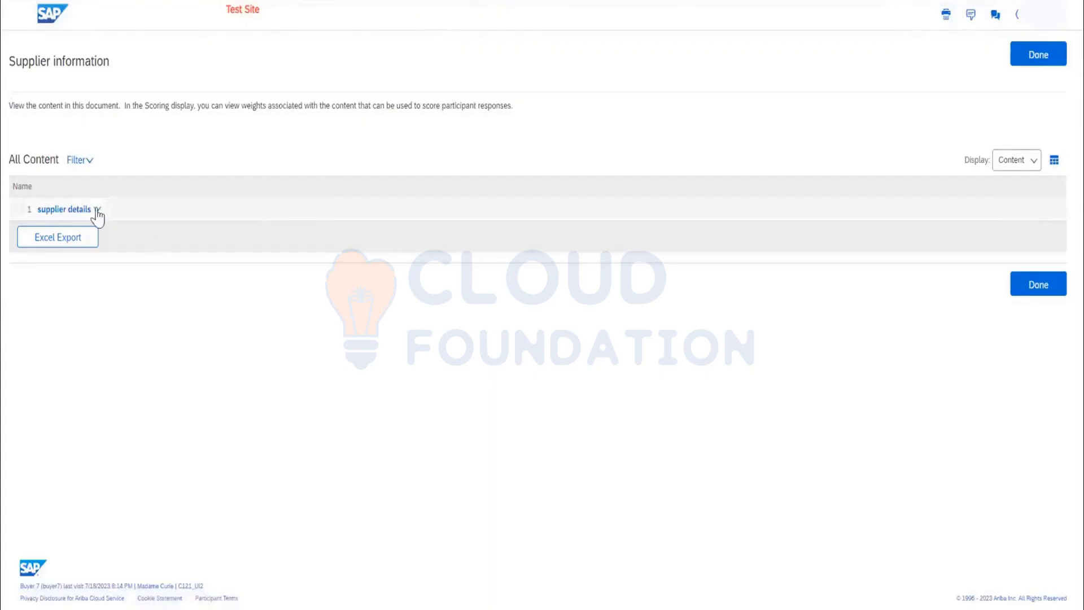
pyautogui.click(94, 213)
pyautogui.click(83, 257)
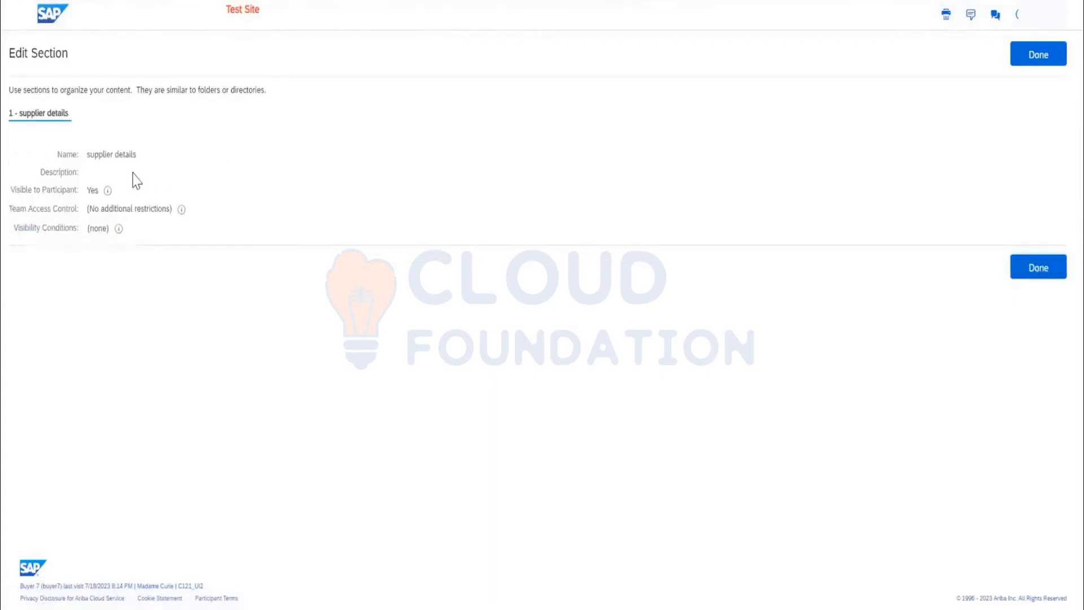
pyautogui.click(1038, 55)
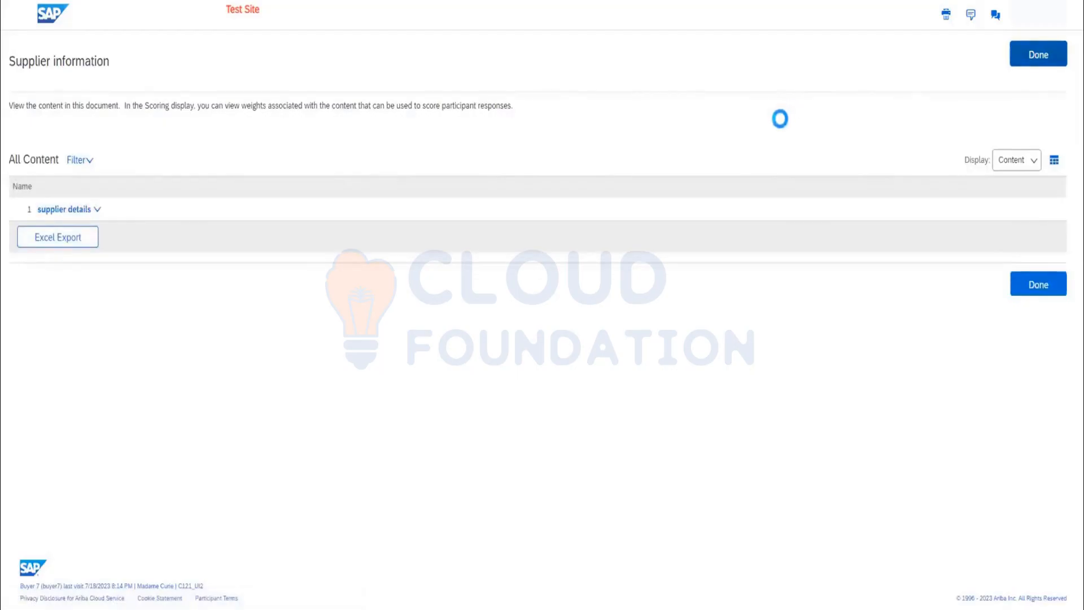
pyautogui.click(1038, 55)
# Create a new version of the Supplier_request template from its overview and dismiss the notification.
pyautogui.click(209, 124)
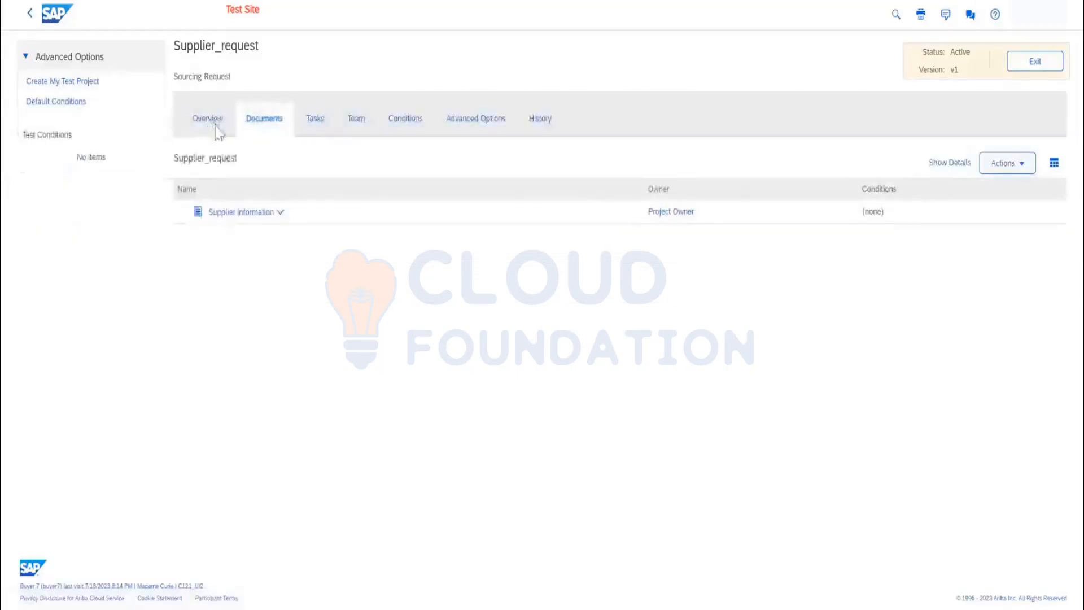
pyautogui.click(589, 164)
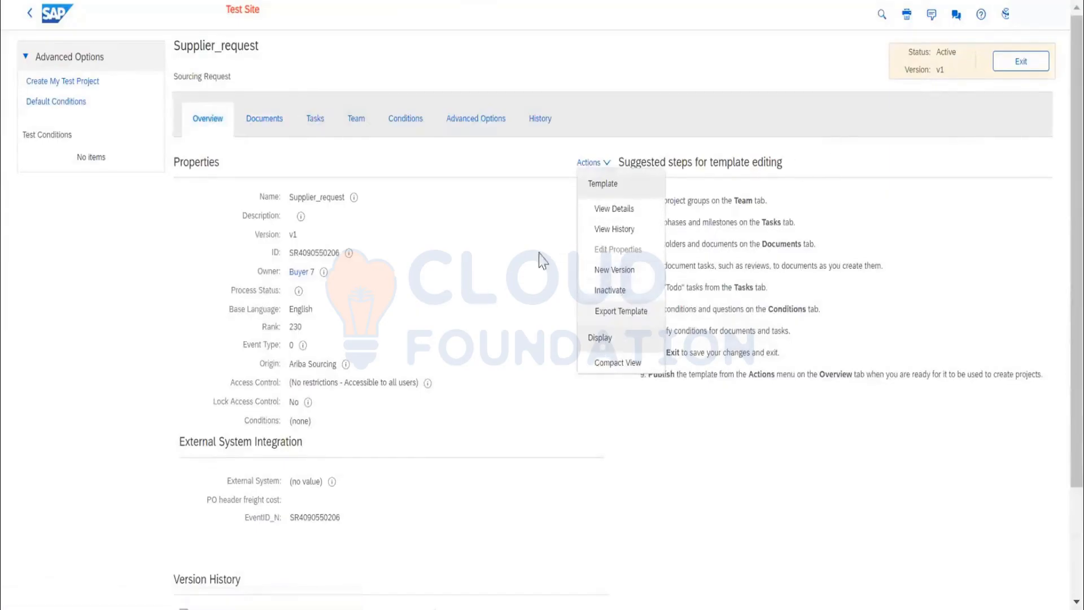
pyautogui.scroll(-2, 265, 489)
pyautogui.click(245, 478)
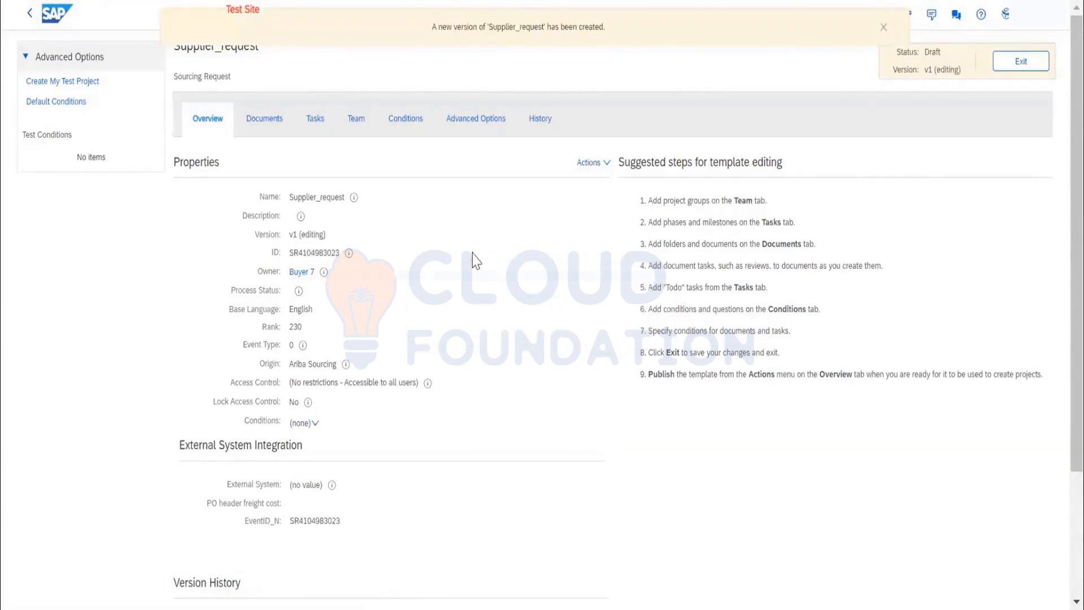
pyautogui.click(883, 28)
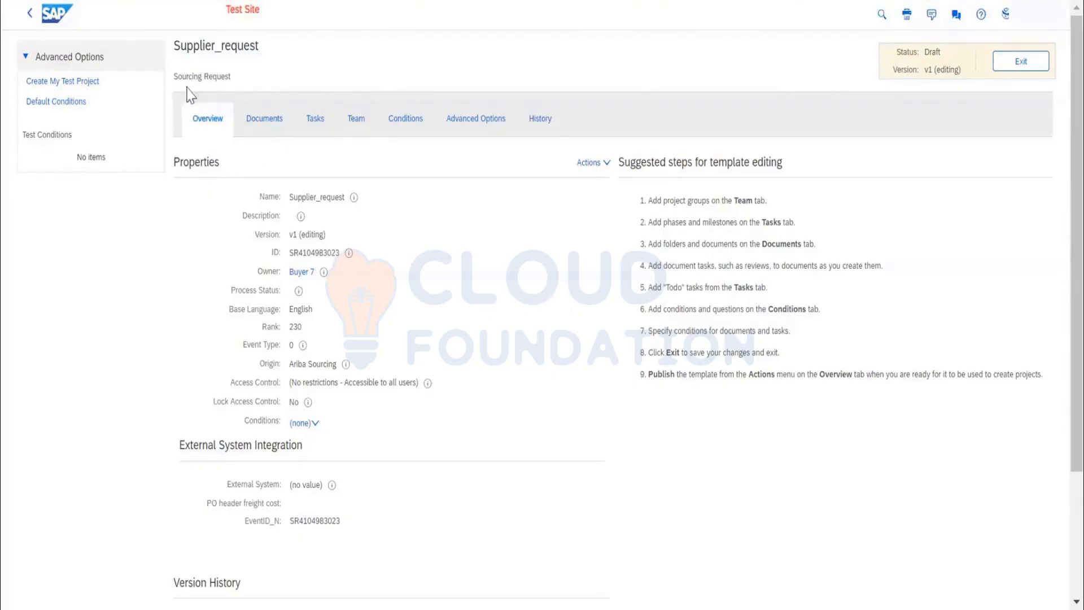
# Edit the new draft's properties and try to save the template under the name SOURCING REQUEST.
pyautogui.moveTo(176, 75); pyautogui.dragTo(236, 79)
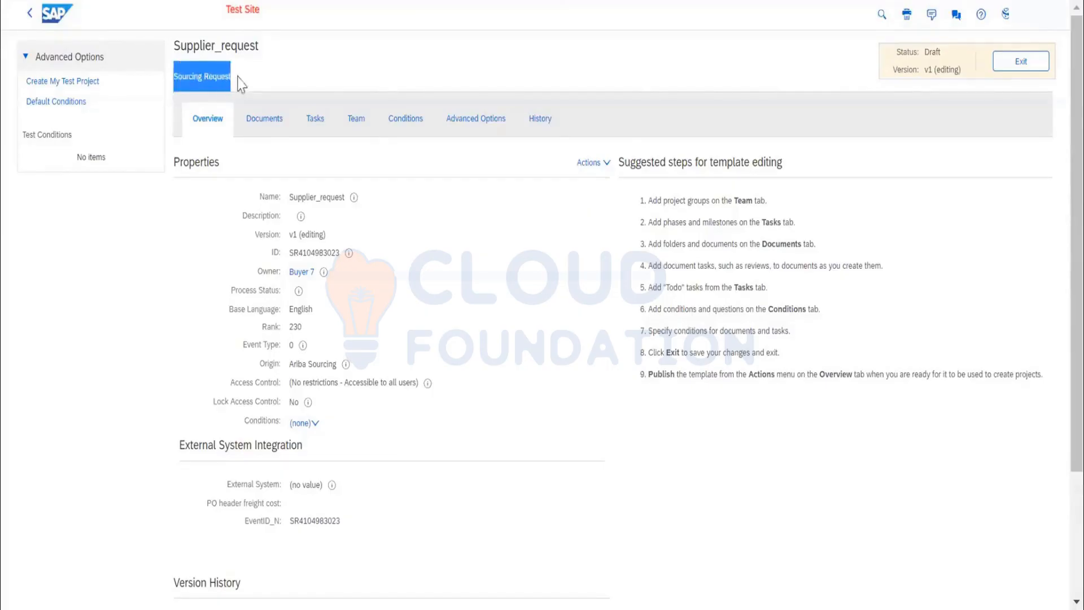
pyautogui.click(588, 166)
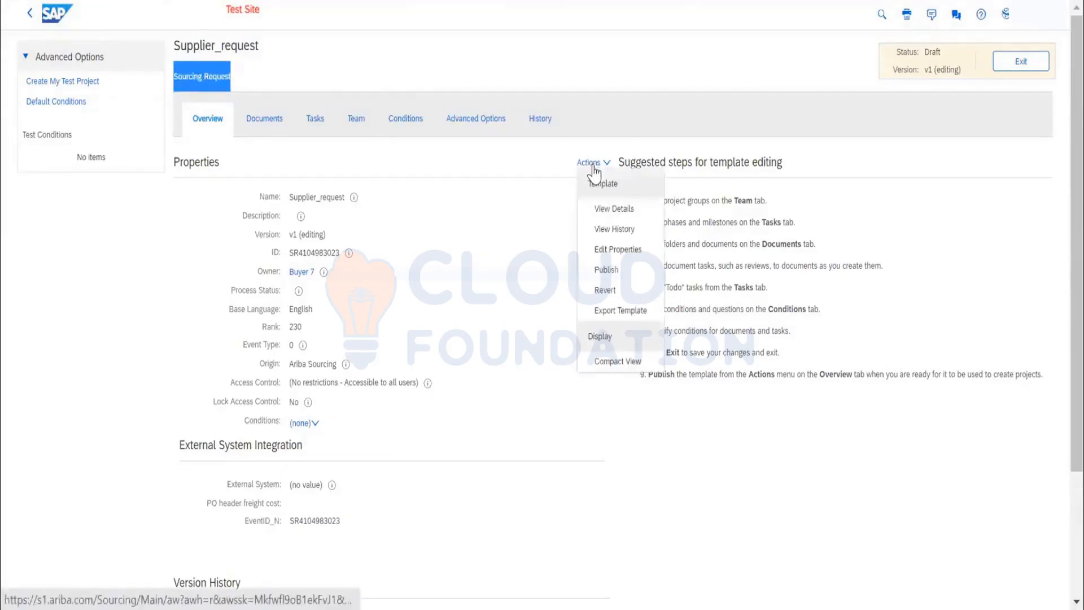
pyautogui.click(614, 236)
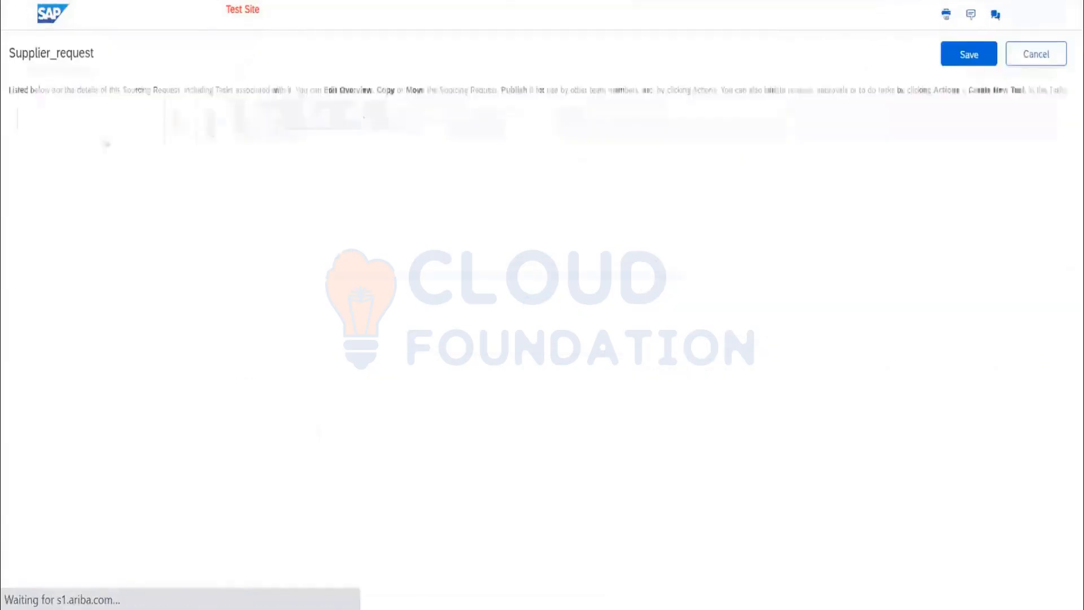
pyautogui.write('S')
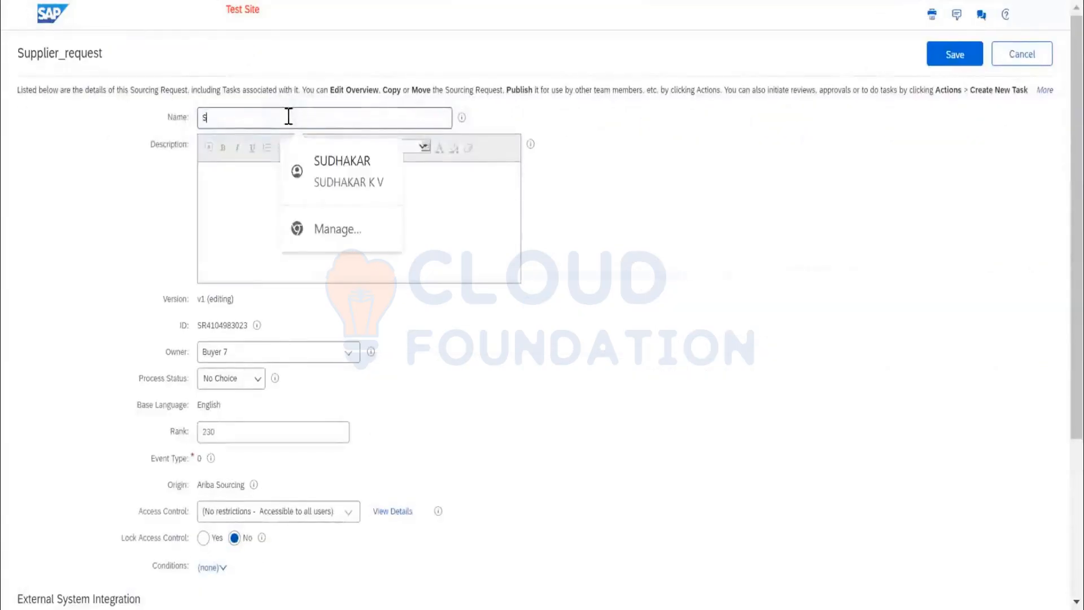
pyautogui.write('OURCING REQUEST')
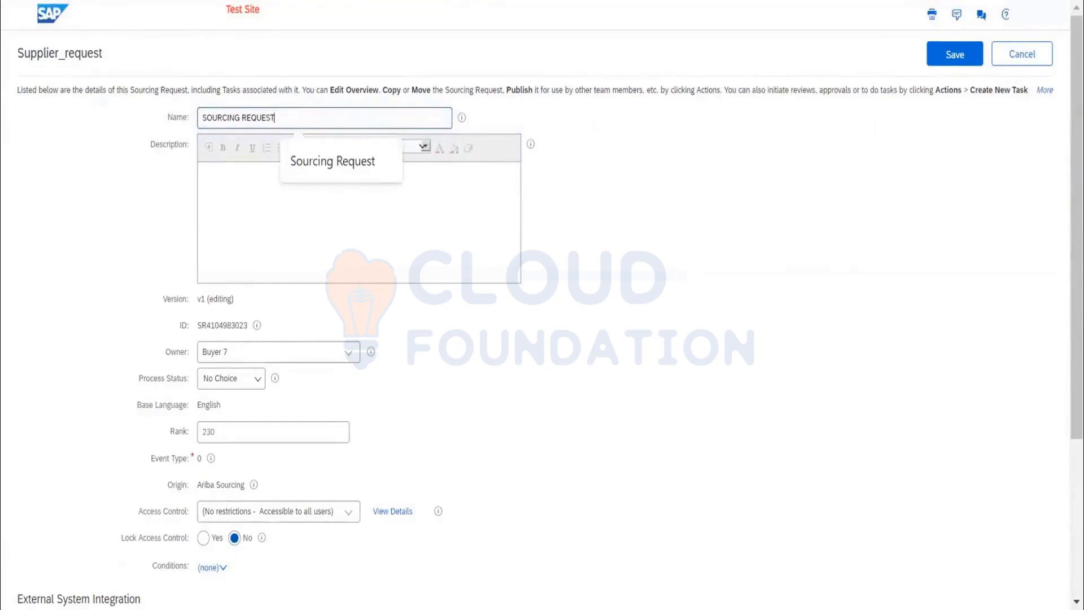
pyautogui.click(955, 63)
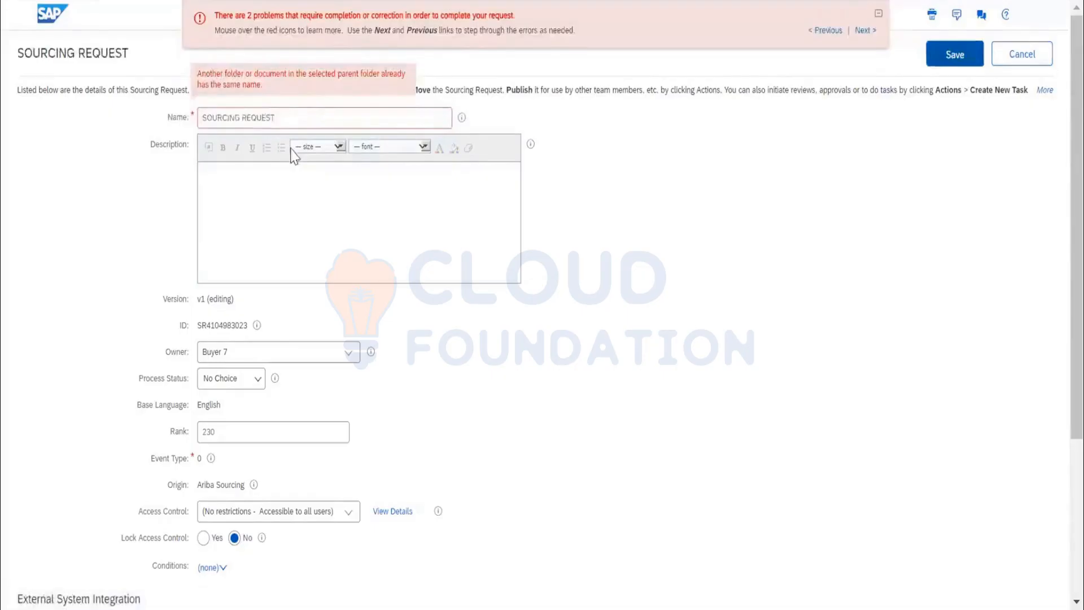
# Extend the template name to SOURCING REQUEST DEMO and save the properties.
pyautogui.click(290, 120)
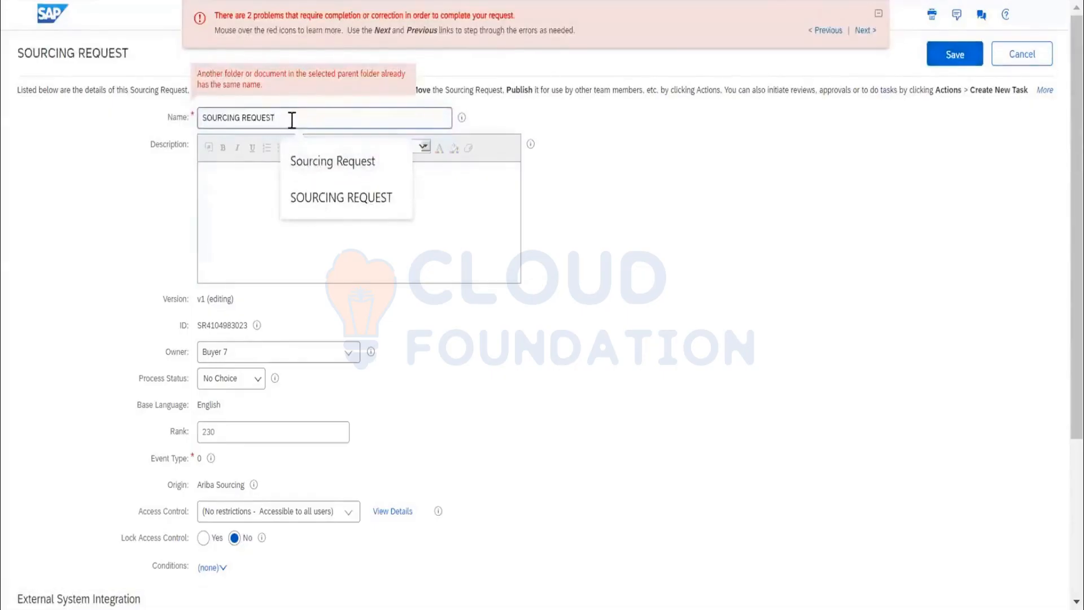
pyautogui.write('DEMO')
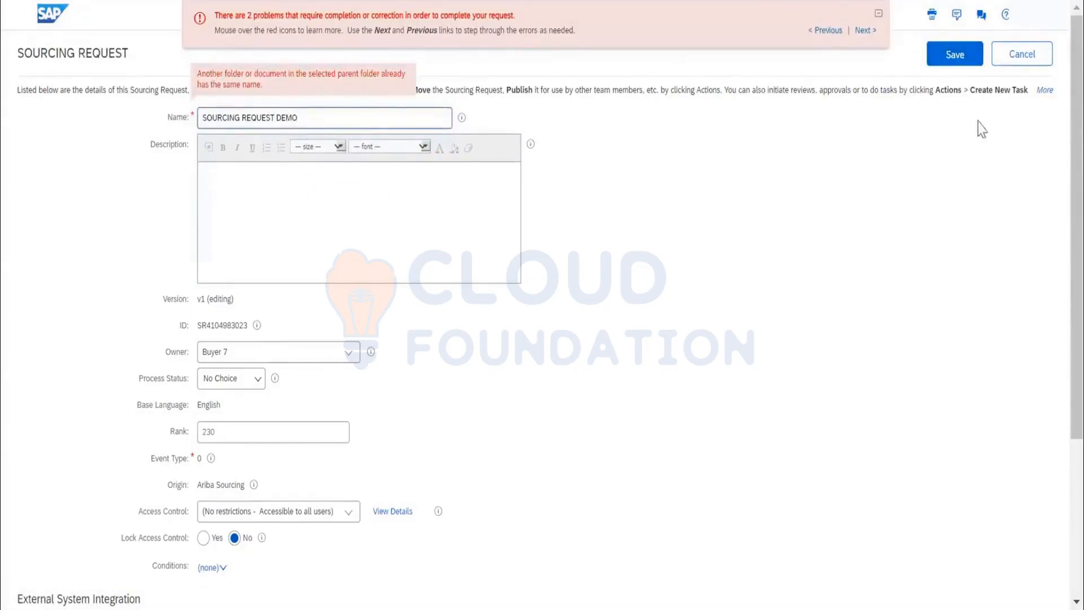
pyautogui.click(953, 56)
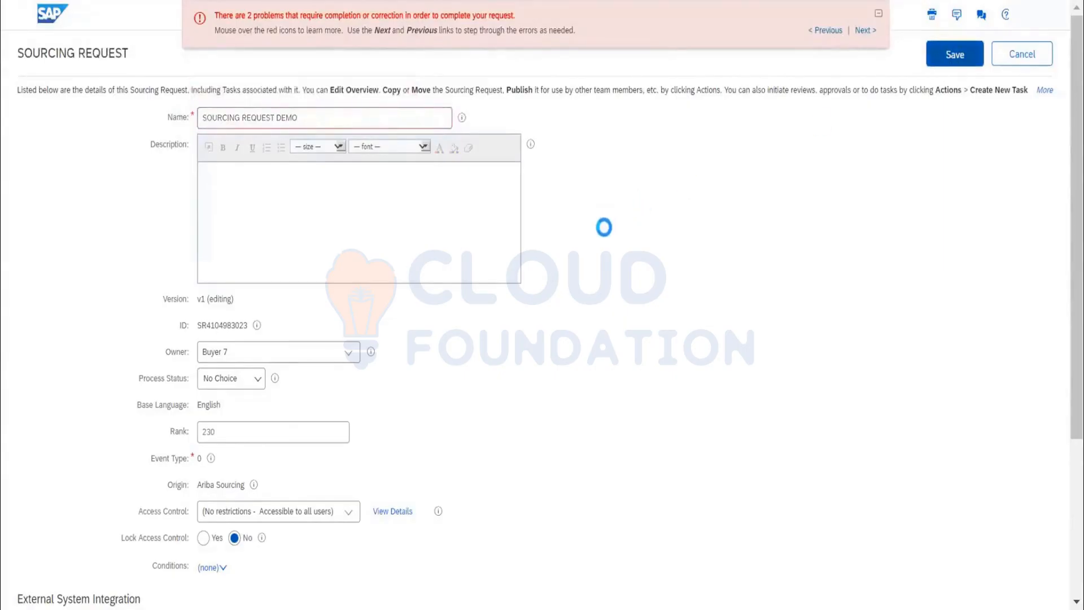
# Check the required External System field, finish editing the draft's properties, and return to the Templates document list.
pyautogui.scroll(-5, 726, 264)
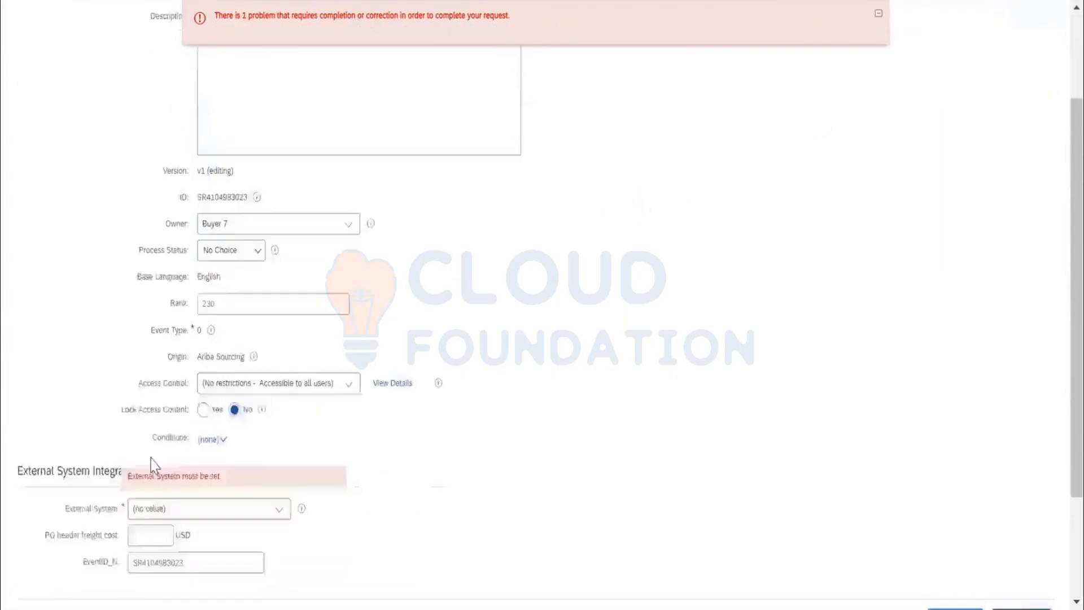
pyautogui.click(209, 361)
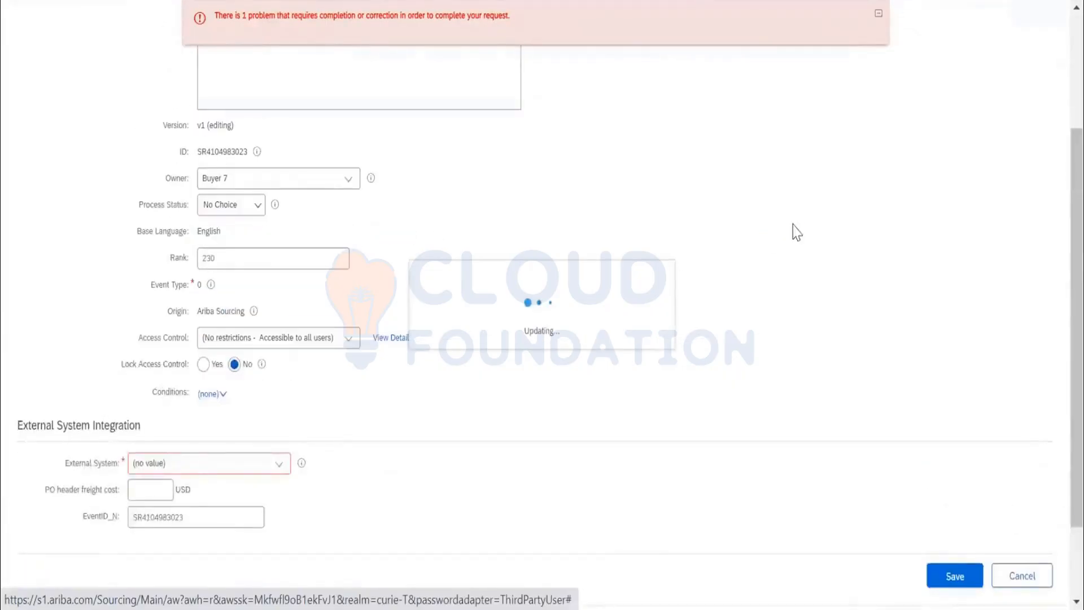
pyautogui.click(953, 64)
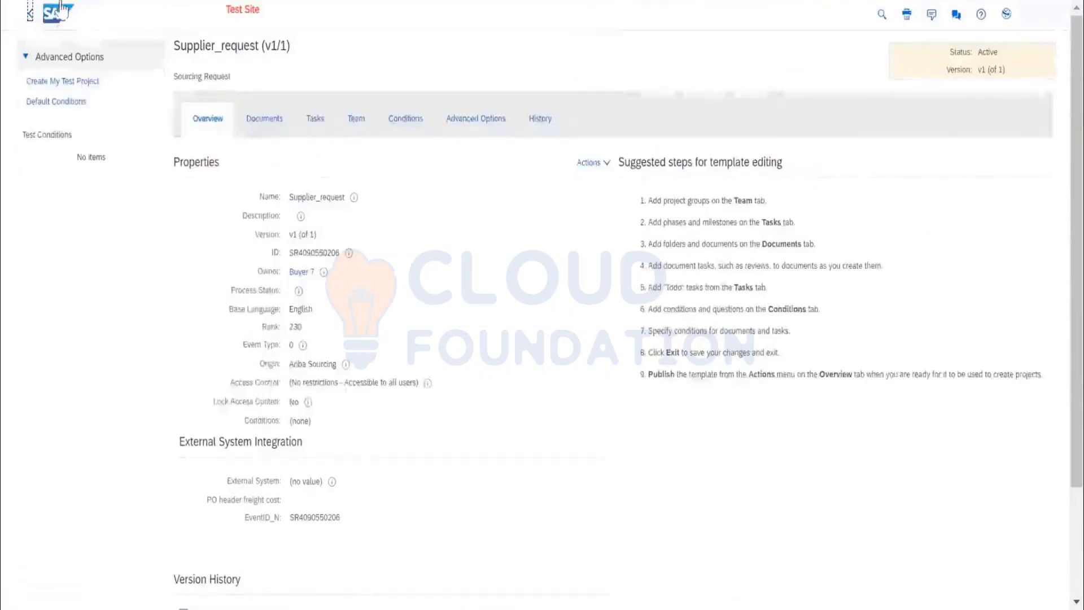
pyautogui.click(29, 16)
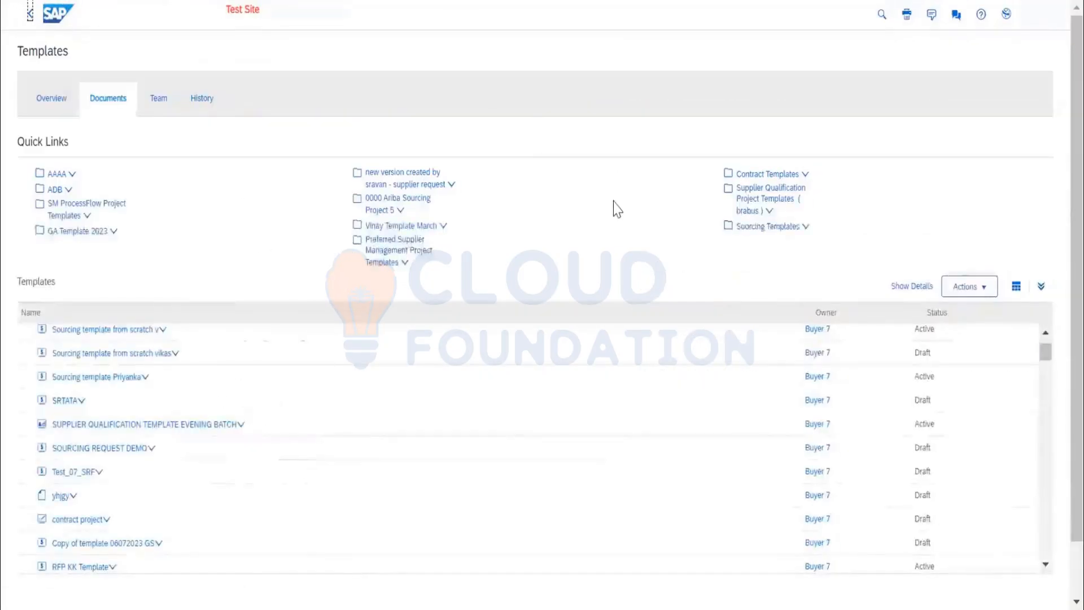
# Search the Templates page for SUPPLIER and go through the matching folders and templates.
pyautogui.hotkey('ctrl', 'f')
pyautogui.write('SUP')
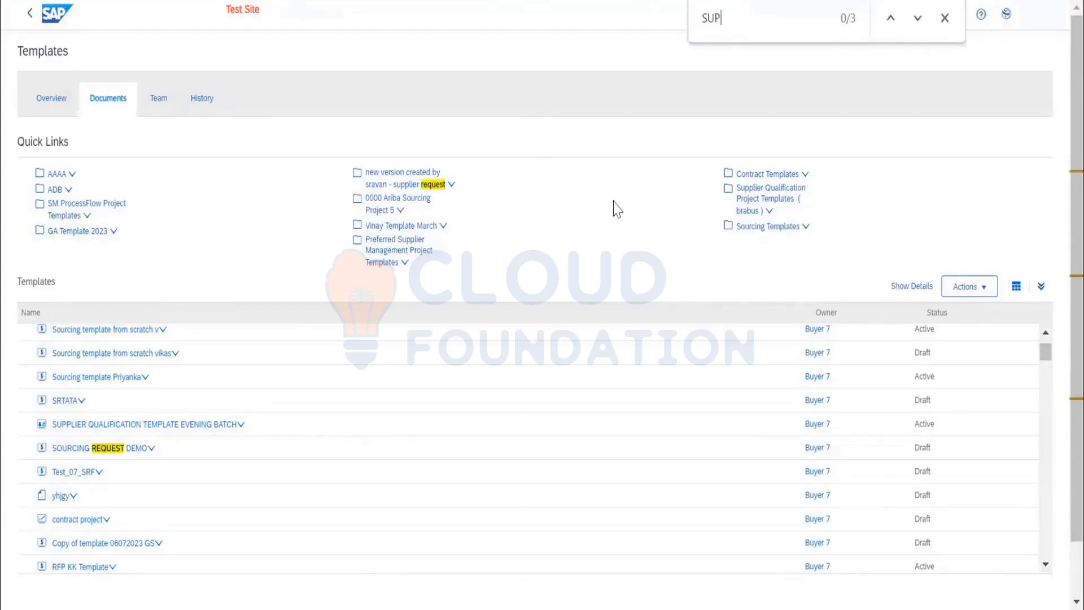
pyautogui.write('PLIER')
pyautogui.press('Return')
pyautogui.press('Return')
pyautogui.press('Return')
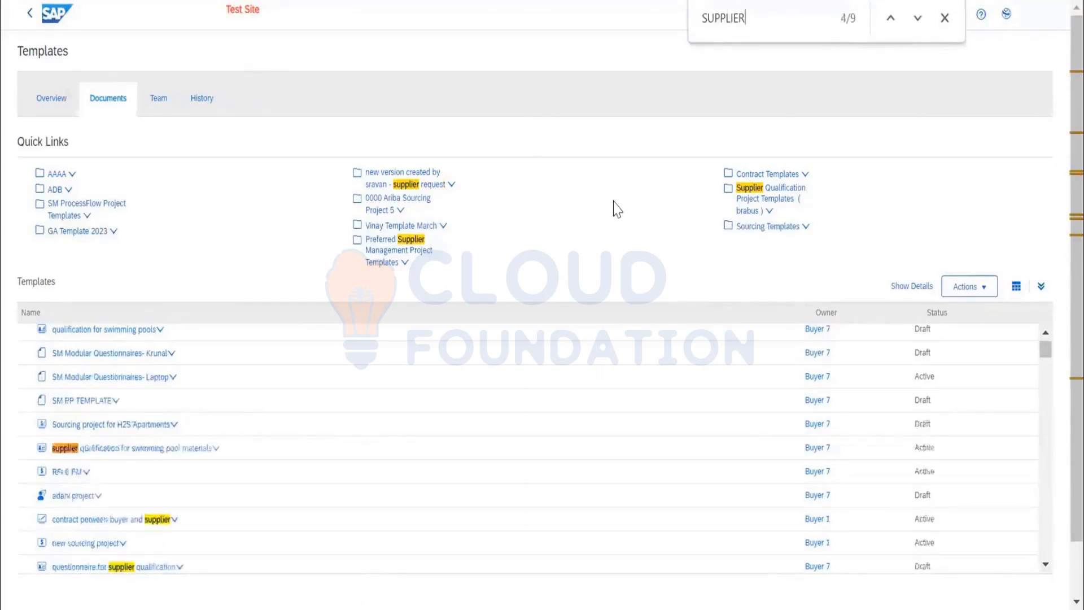
pyautogui.press('Return')
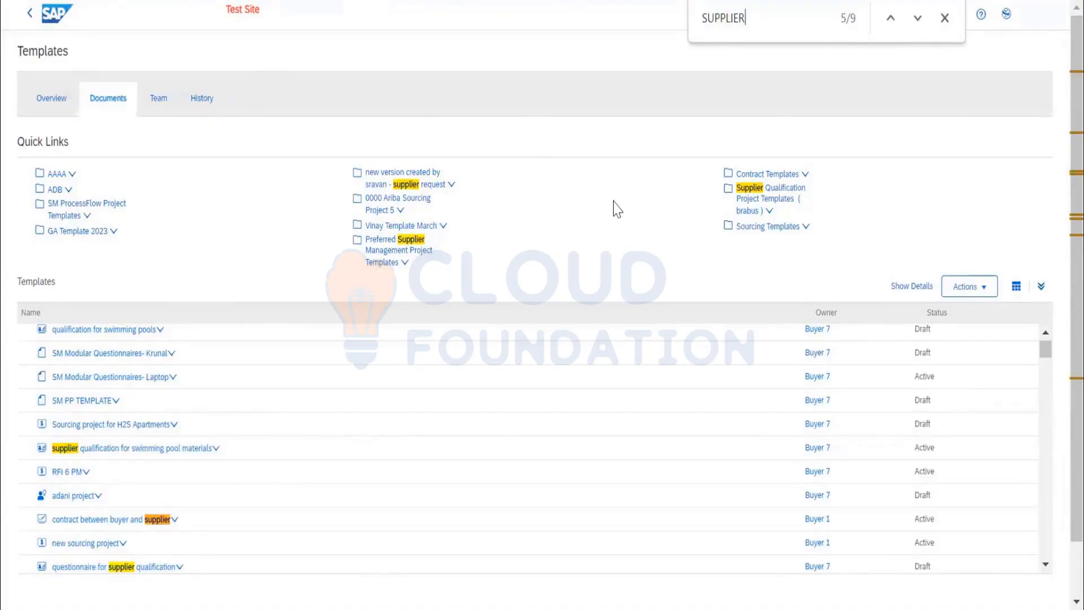
pyautogui.press('Return')
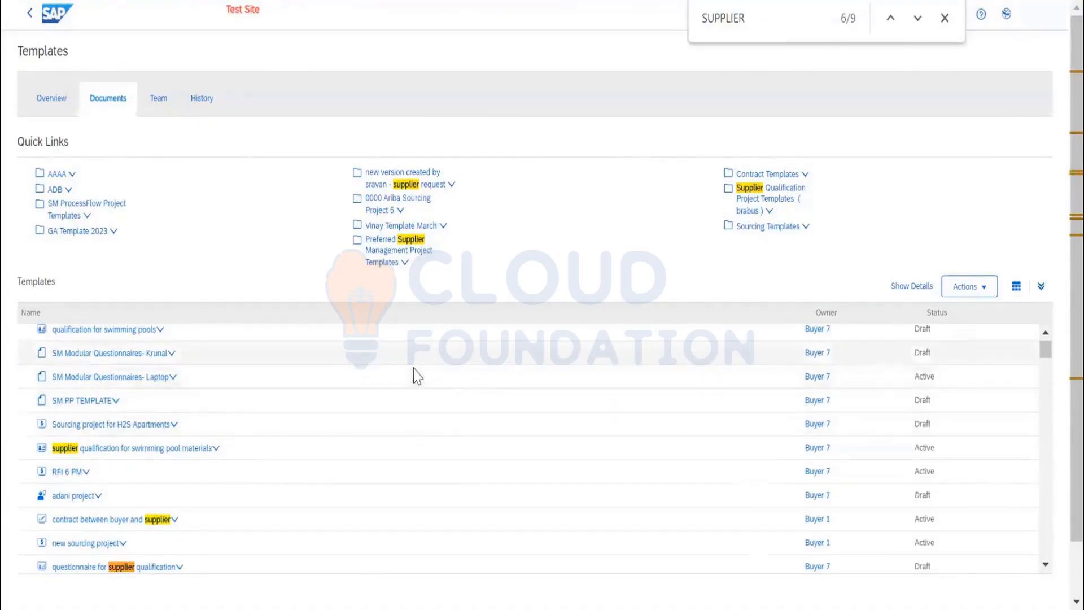
pyautogui.scroll(-3, 418, 376)
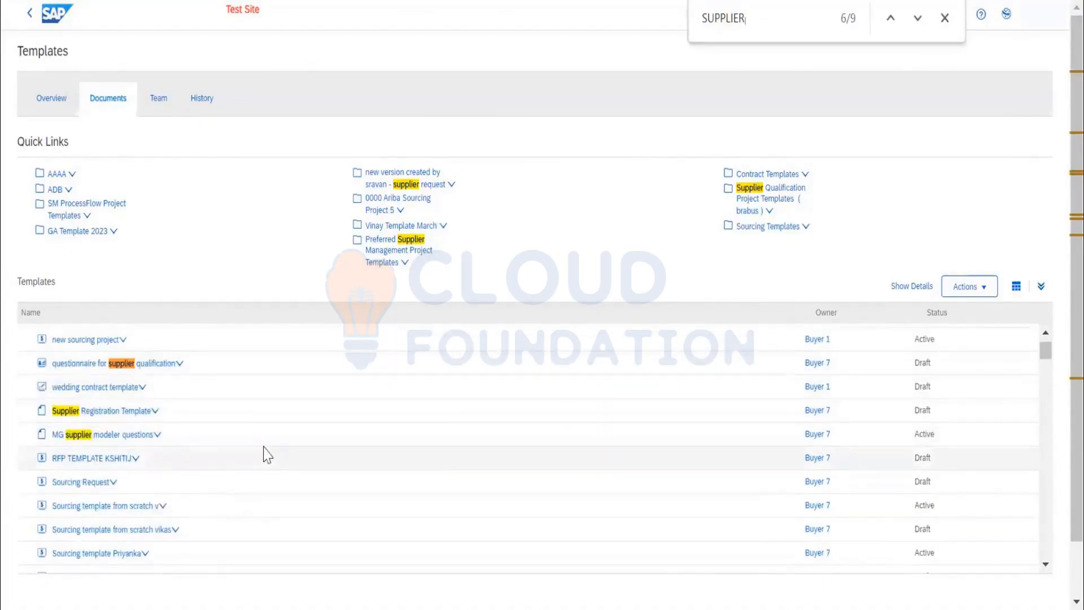
pyautogui.press('Return')
pyautogui.press('Return')
pyautogui.press('Return')
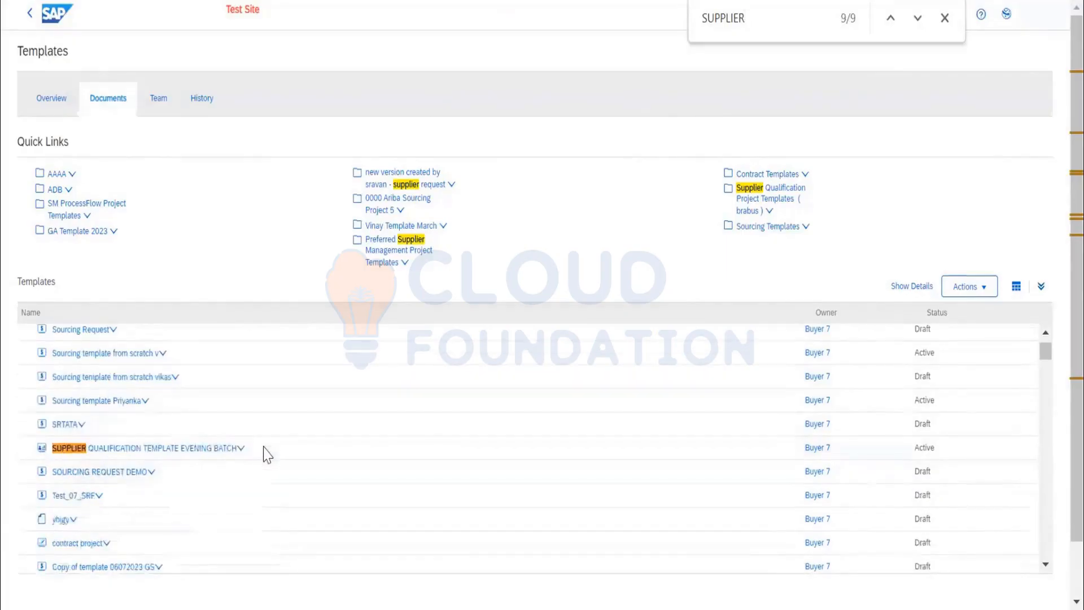
pyautogui.press('Return')
pyautogui.press('Return')
pyautogui.press('Return')
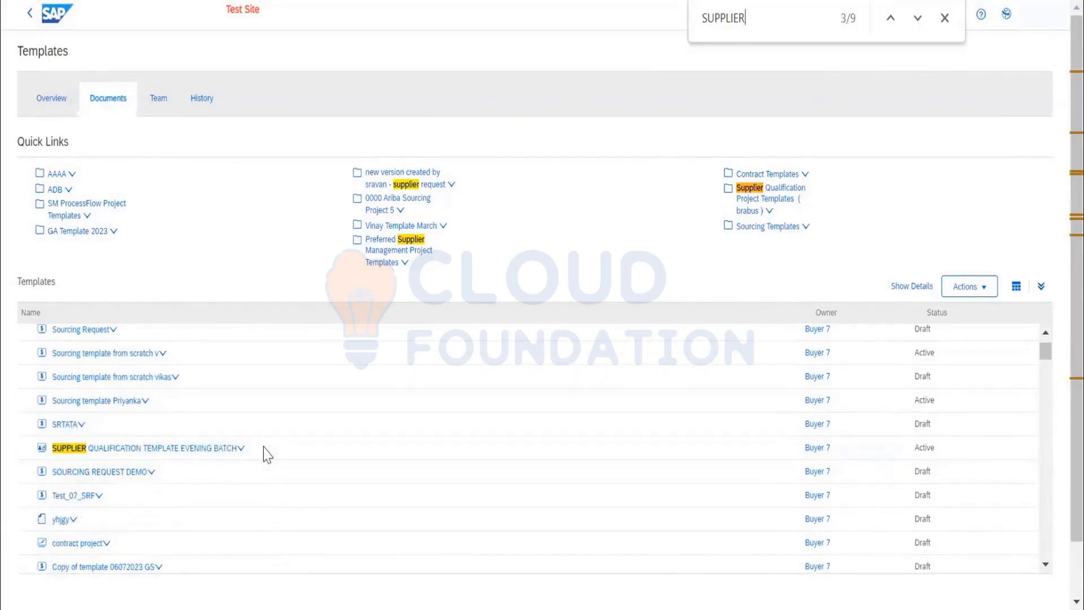
pyautogui.press('Return')
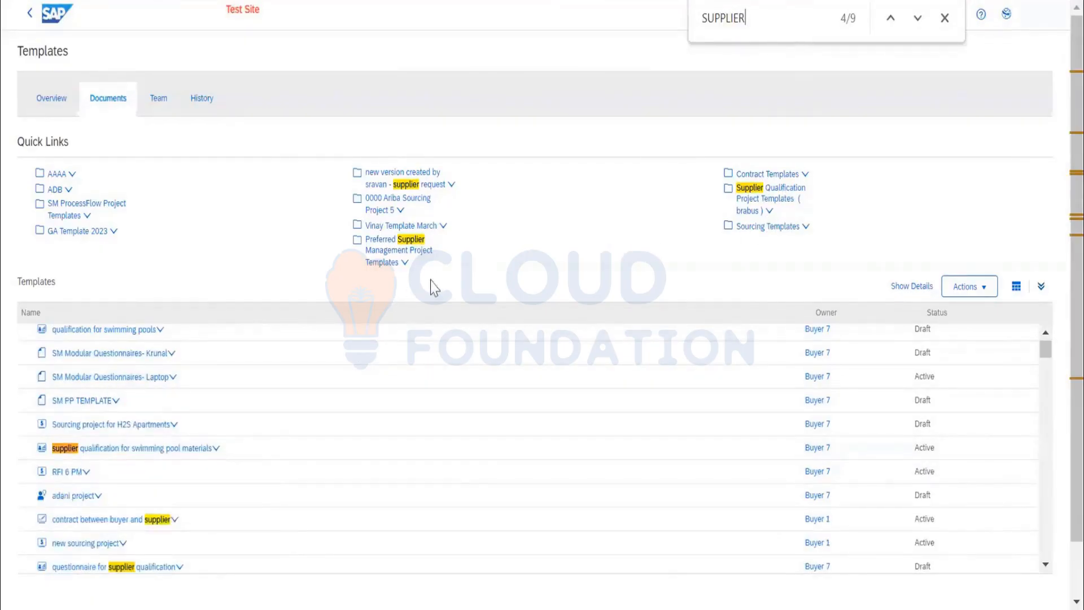
# Narrow the page search to SUPPLIER REQUEST and remove the matching folder from the Quick Links.
pyautogui.write('R')
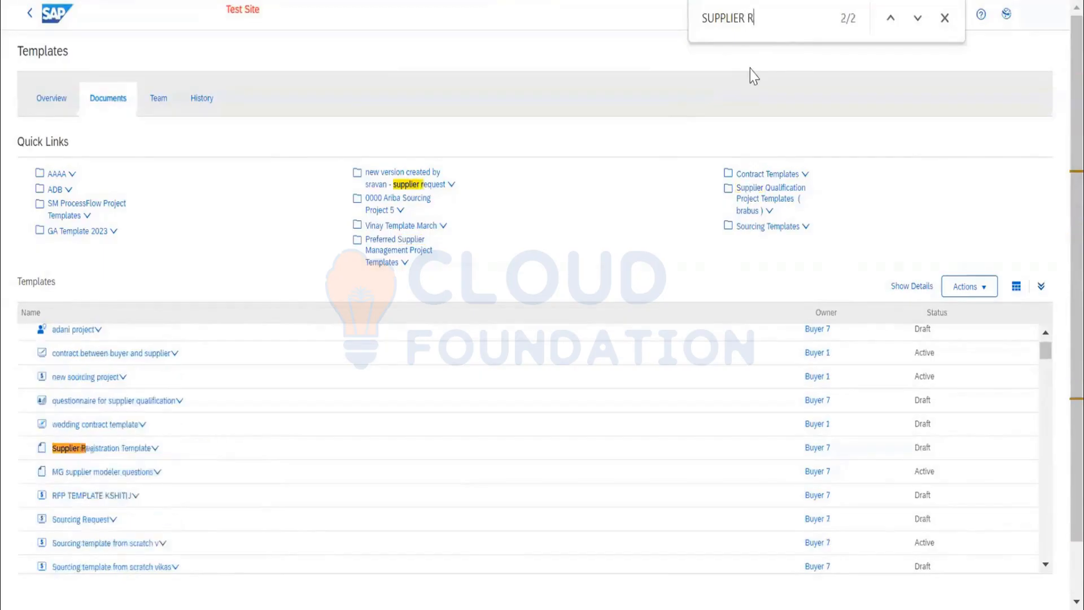
pyautogui.write('EQUEST')
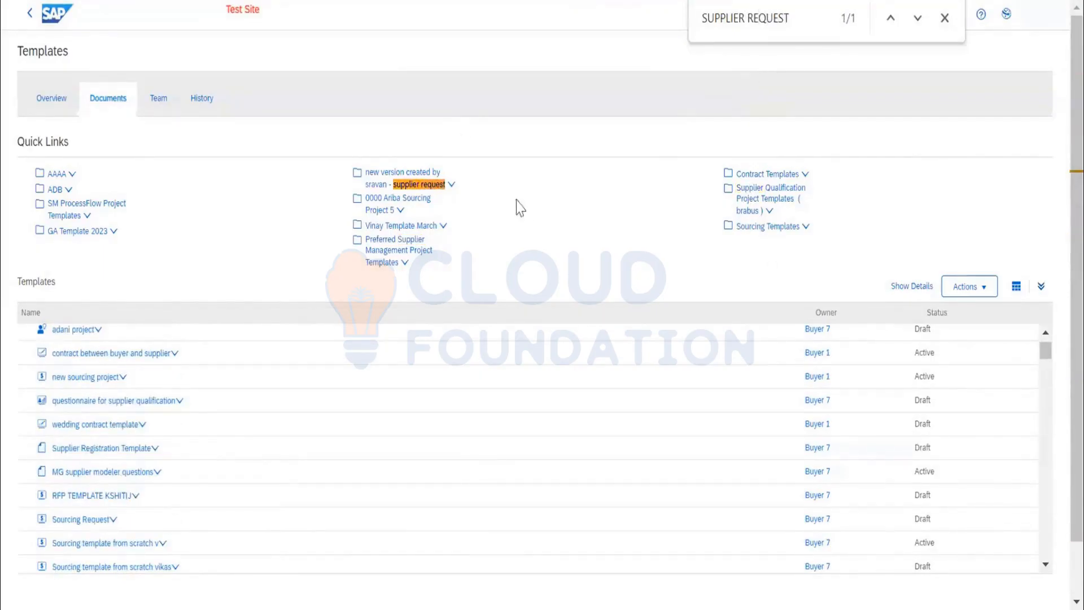
pyautogui.click(449, 187)
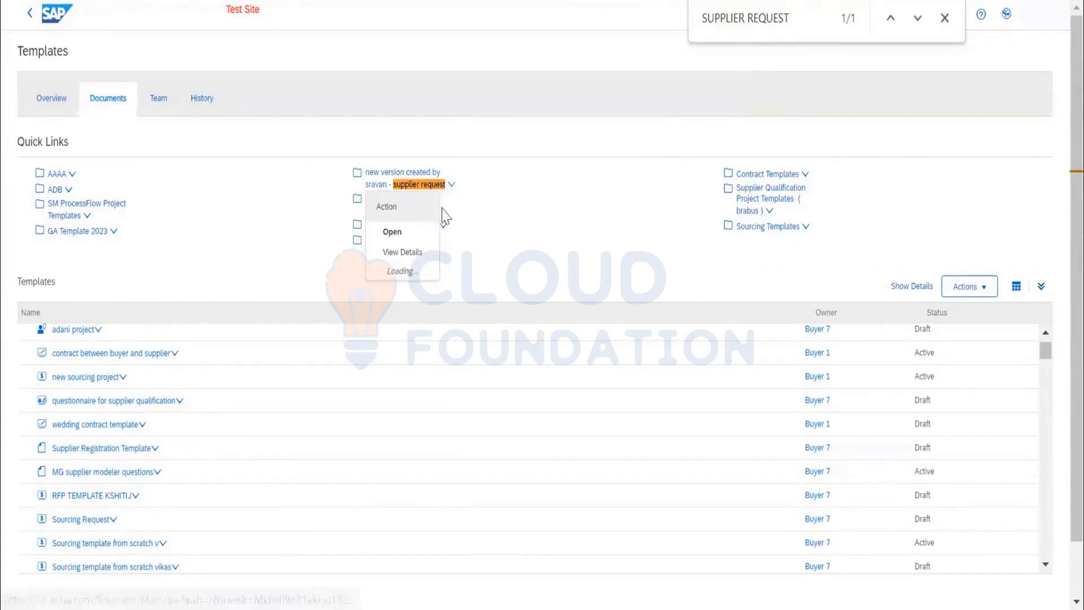
pyautogui.click(427, 313)
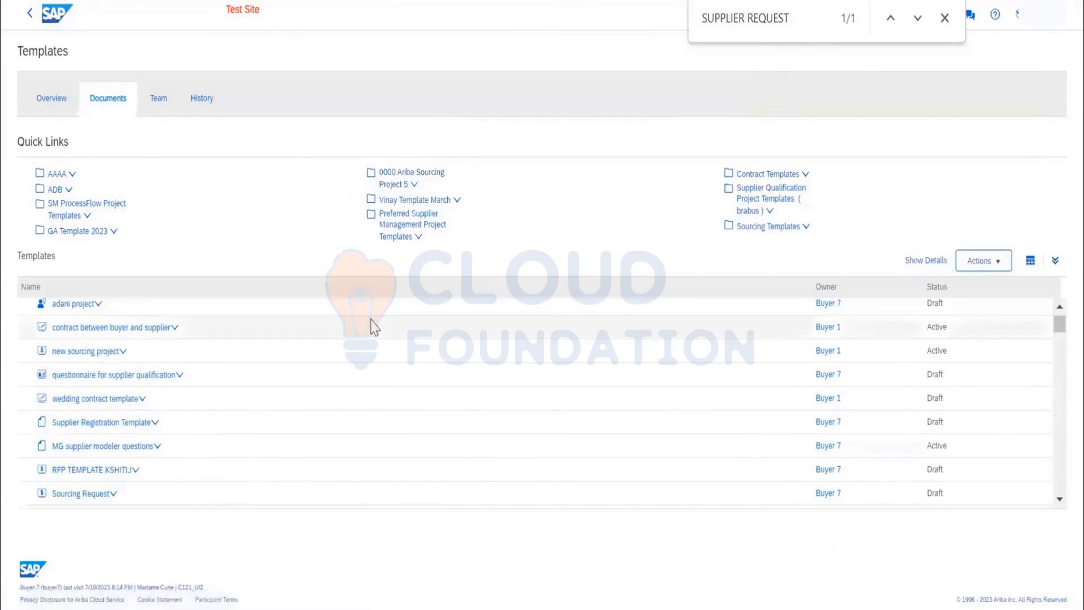
pyautogui.scroll(-5, 324, 445)
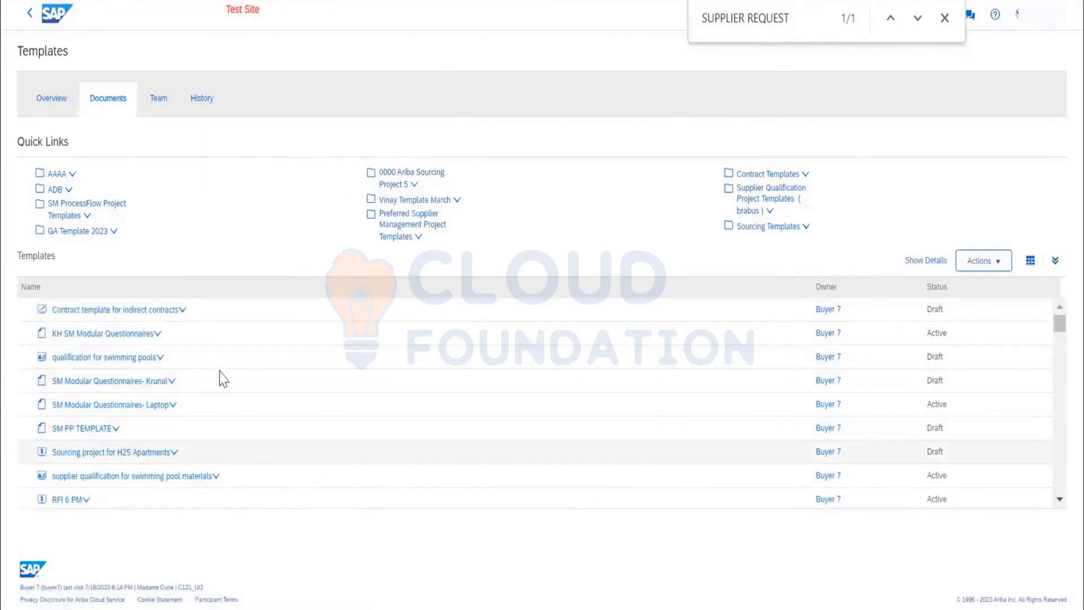
# Return to the home dashboard, open Supplier Management, and review the Registration and Qualification activity lists.
pyautogui.click(57, 13)
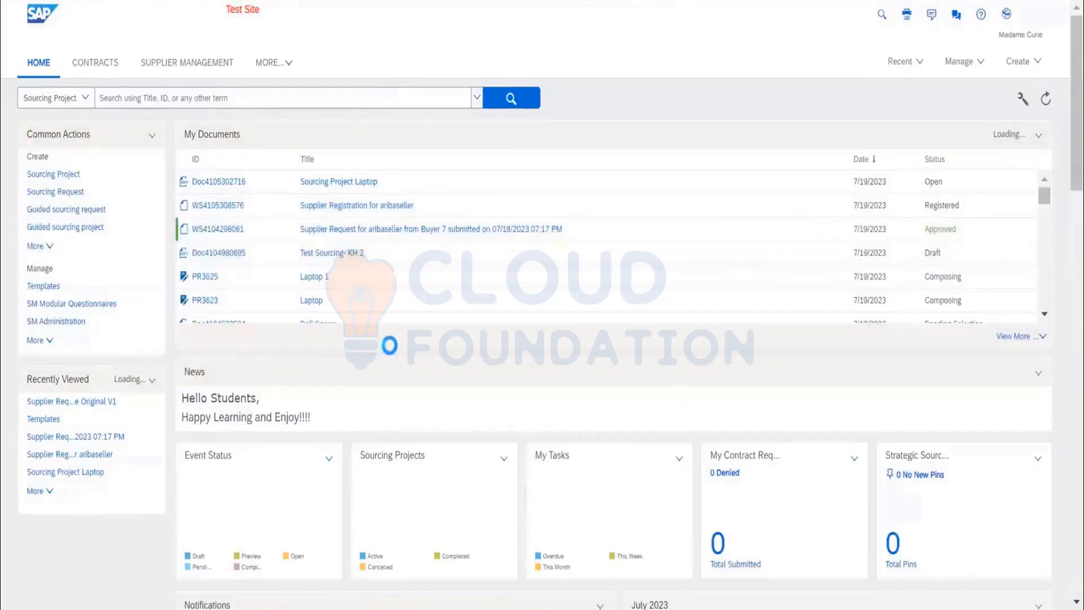
pyautogui.click(198, 67)
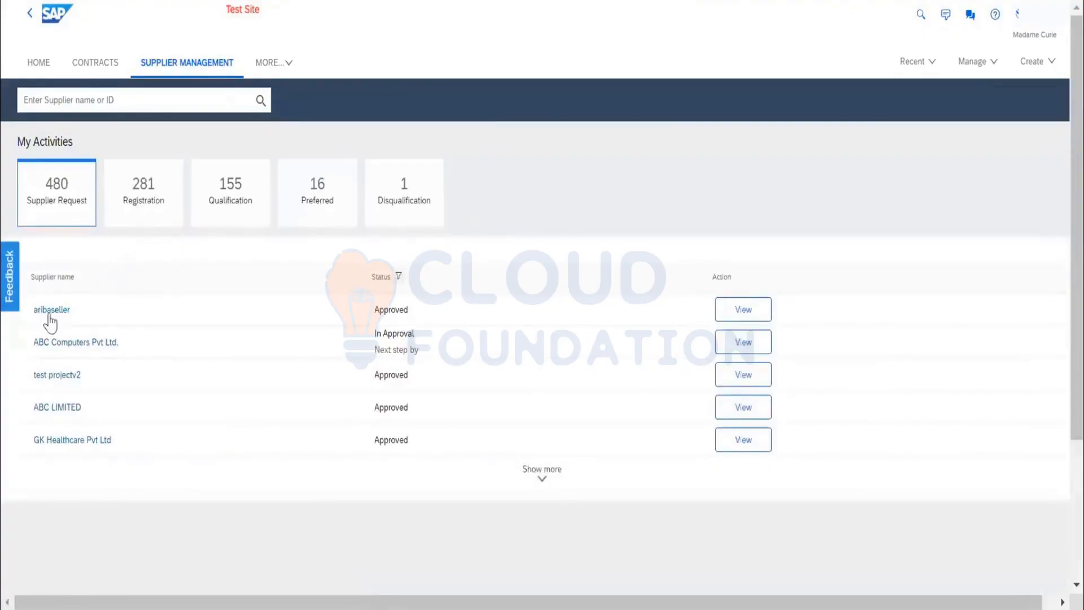
pyautogui.click(160, 208)
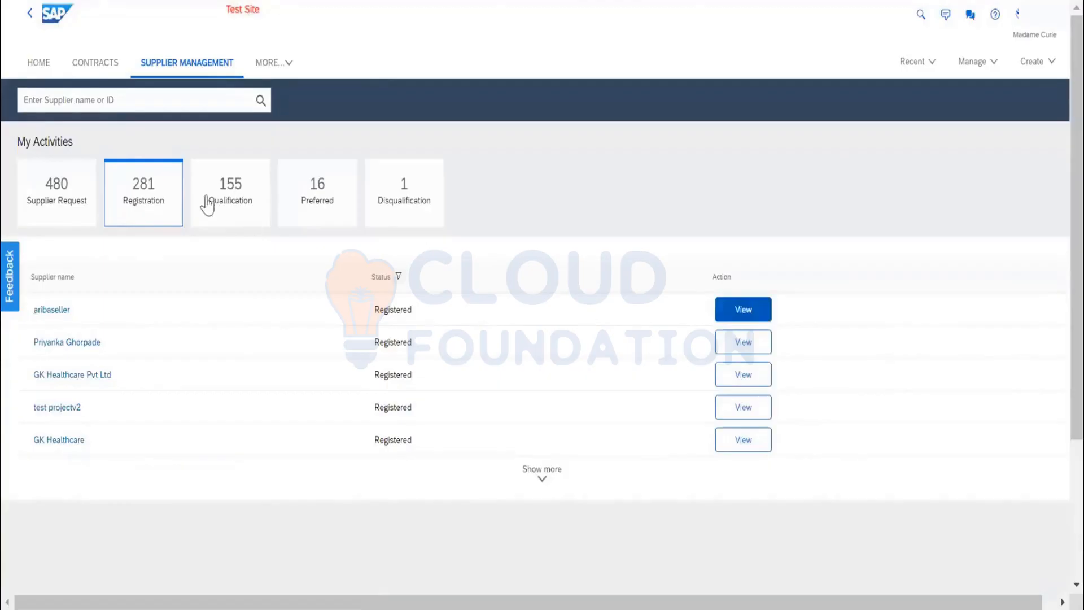
pyautogui.click(224, 206)
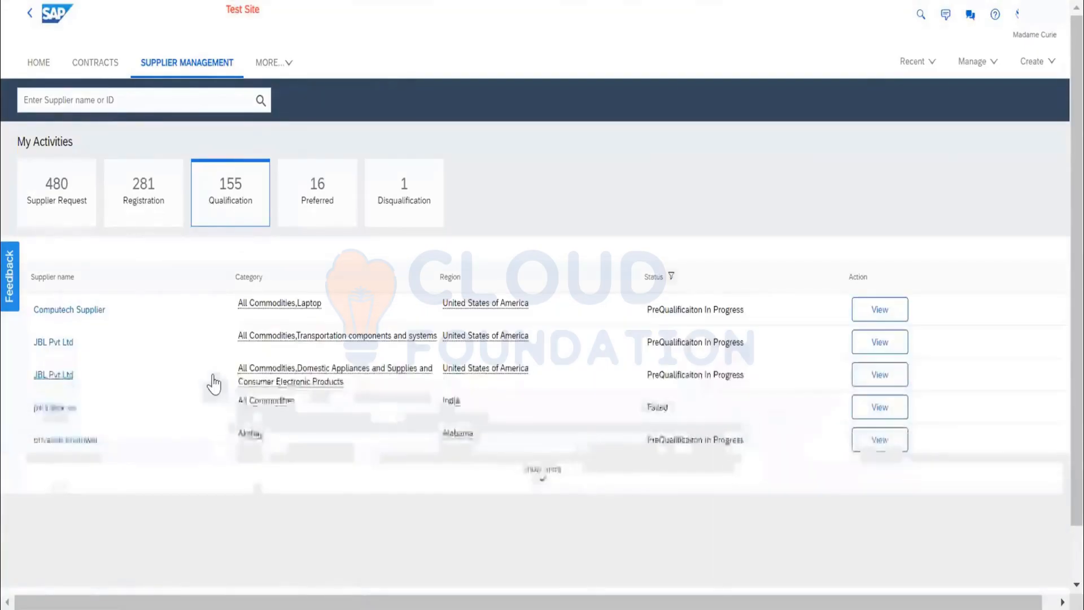
pyautogui.scroll(-3, 94, 347)
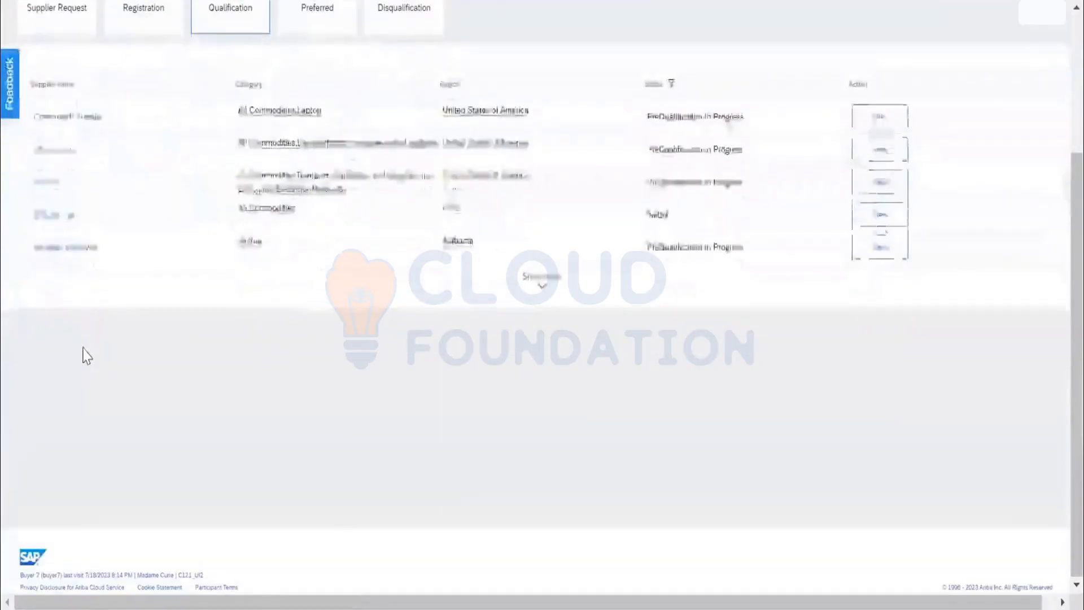
pyautogui.scroll(3, 85, 353)
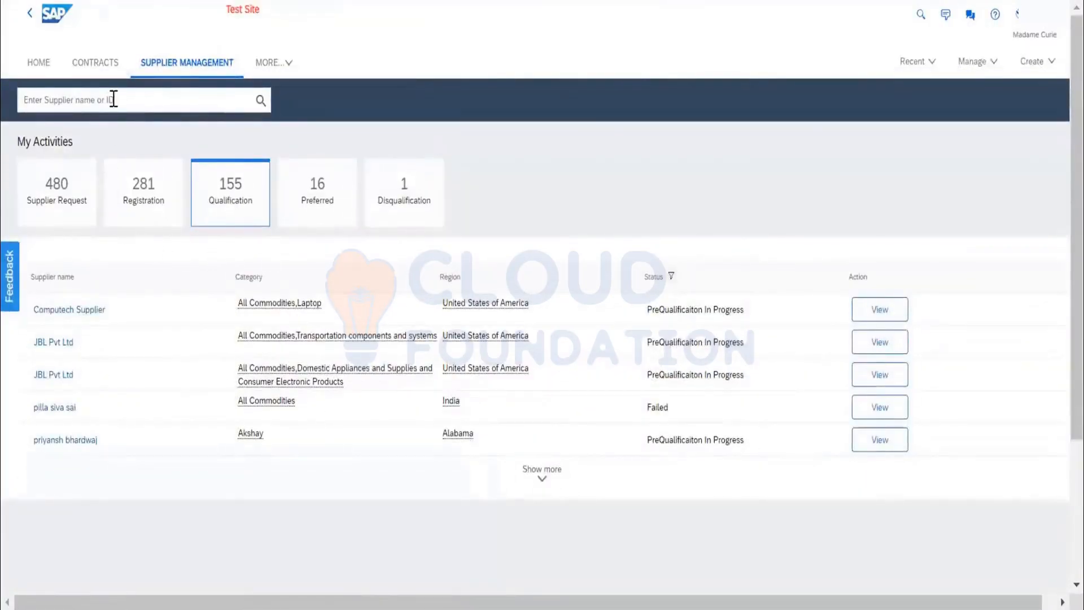
# Open the aribaseller profile from the Registration activities and review its supplier request details.
pyautogui.click(150, 184)
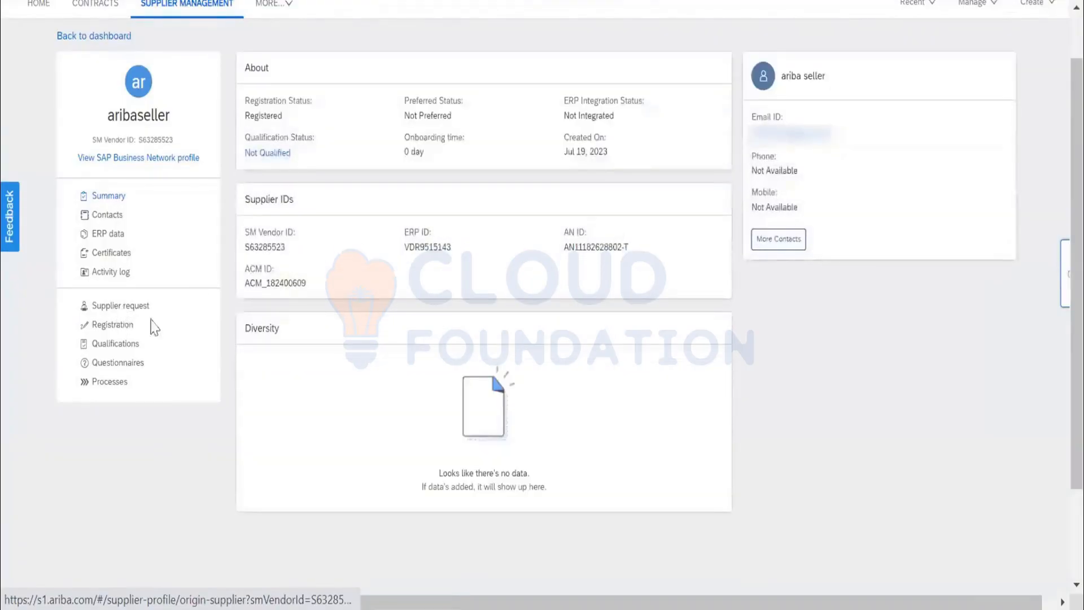
pyautogui.click(124, 308)
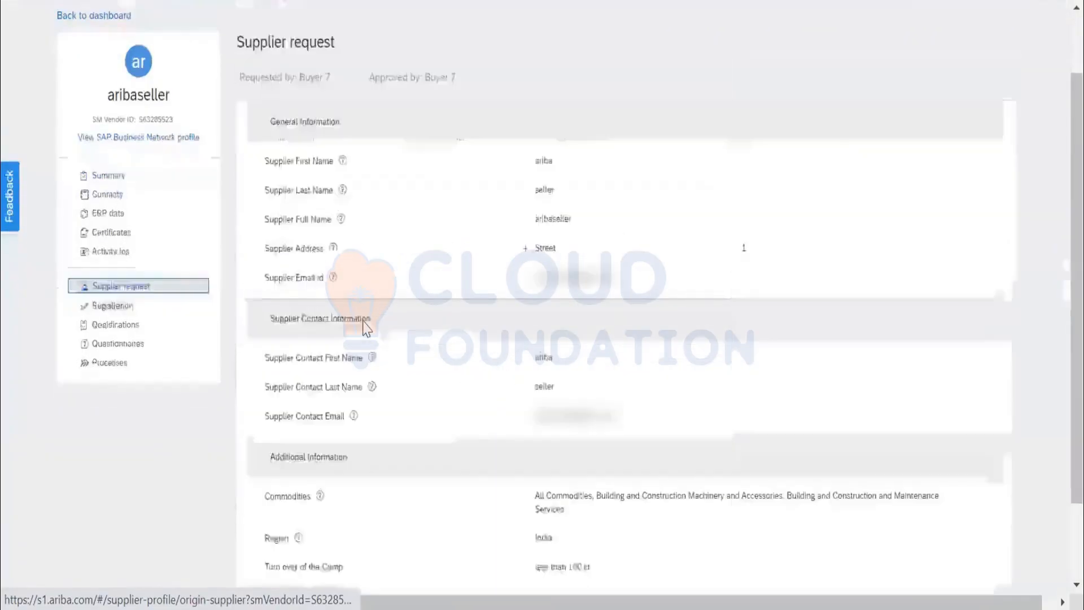
pyautogui.scroll(-2, 171, 278)
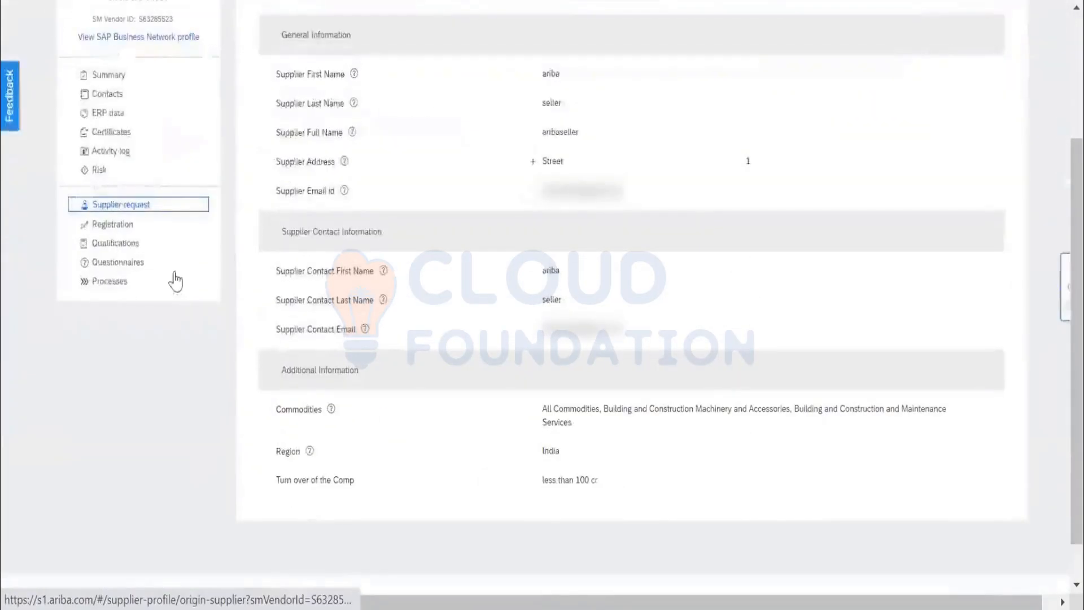
# Review aribaseller's registration details, process flow, questionnaires and tasks, and open the registration's advanced view.
pyautogui.click(120, 226)
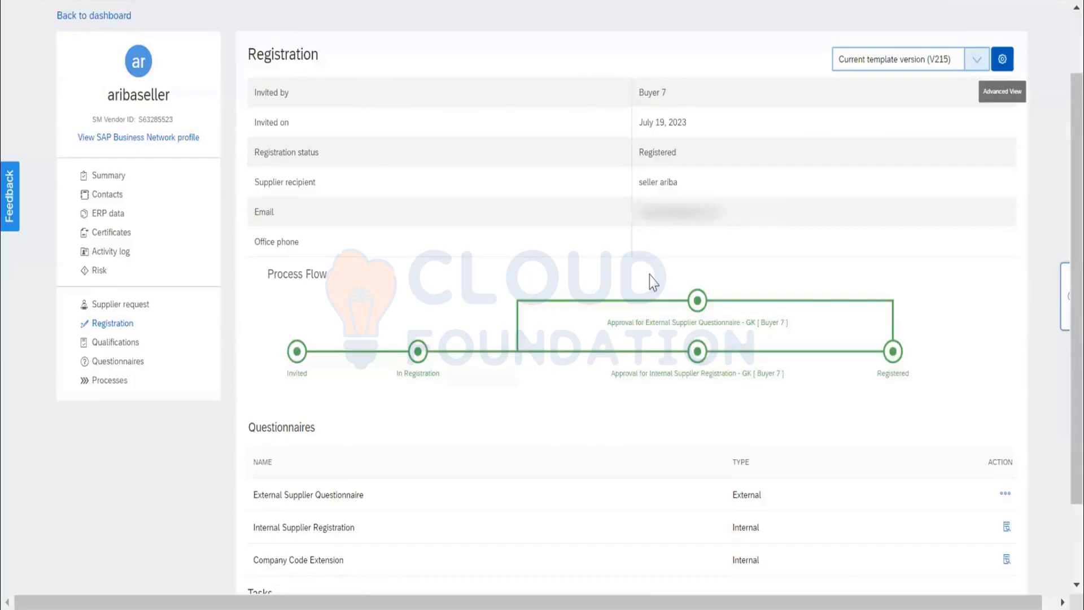
pyautogui.scroll(-2, 653, 280)
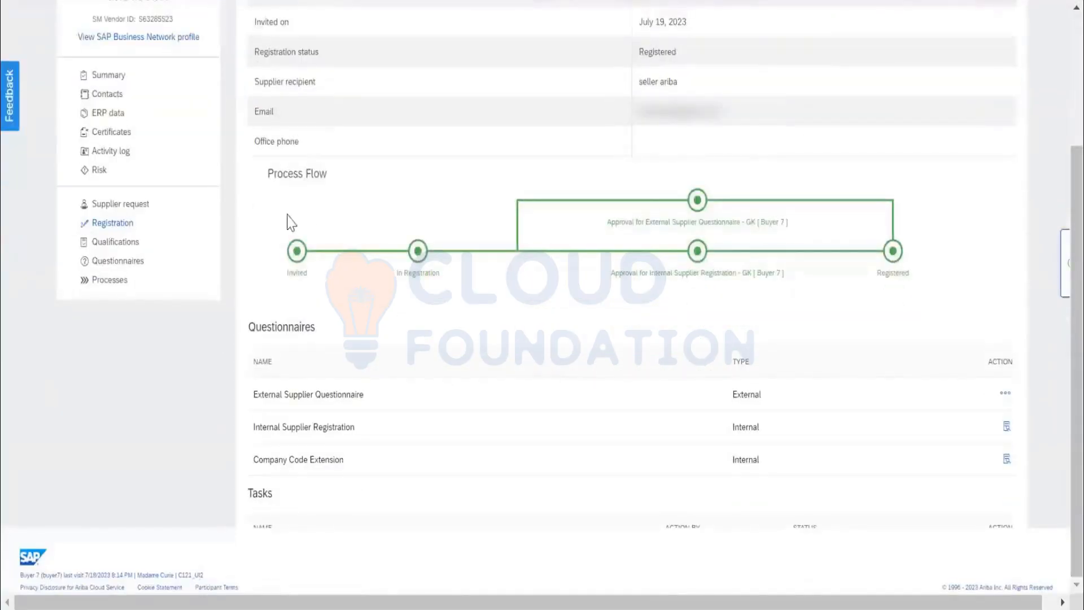
pyautogui.scroll(-3, 683, 310)
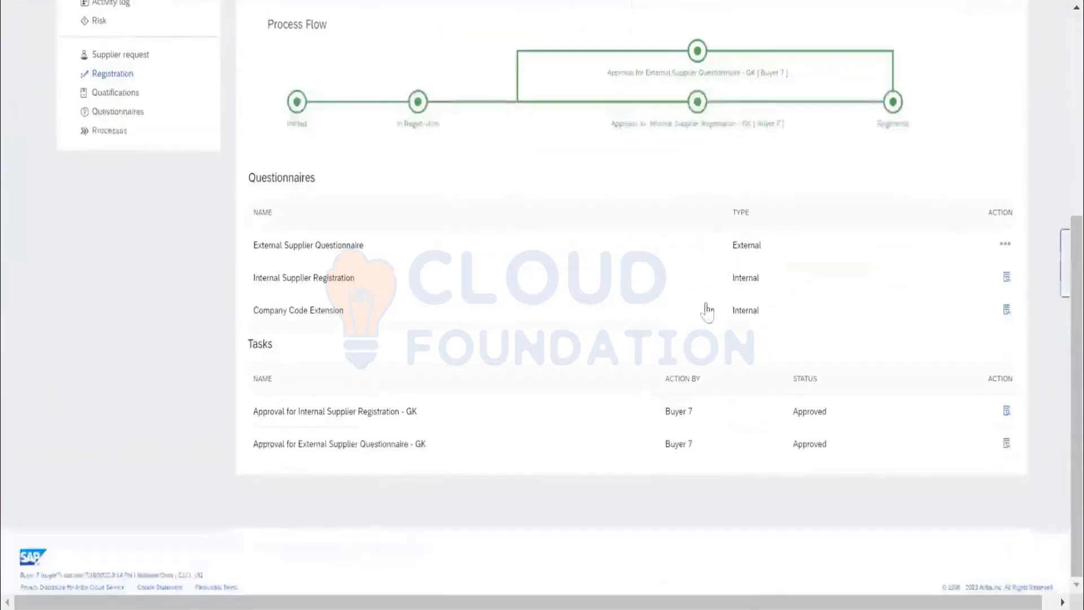
pyautogui.scroll(7, 1041, 97)
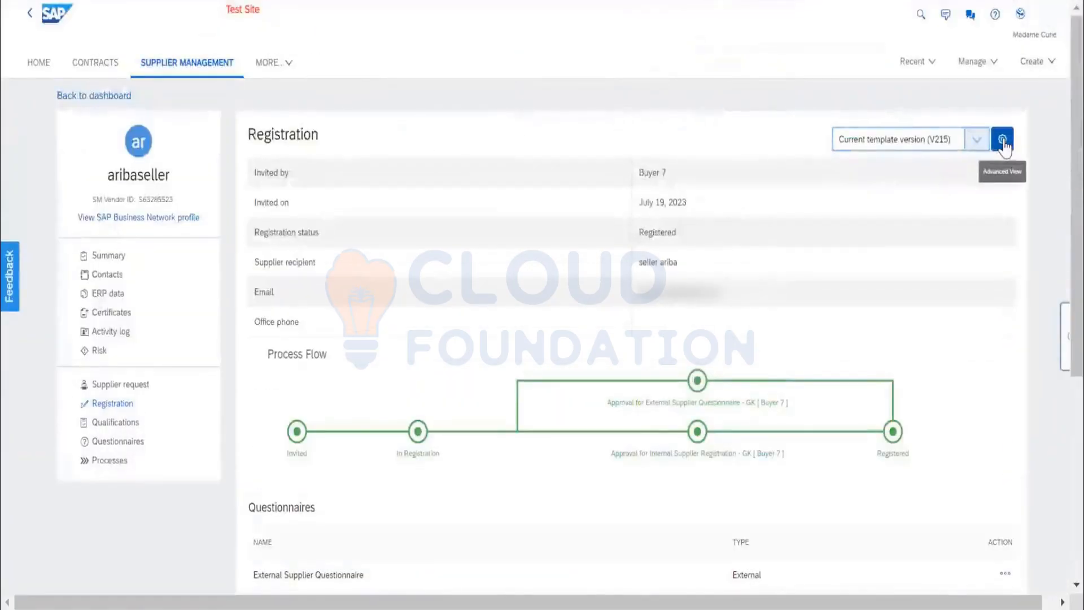
pyautogui.click(1002, 141)
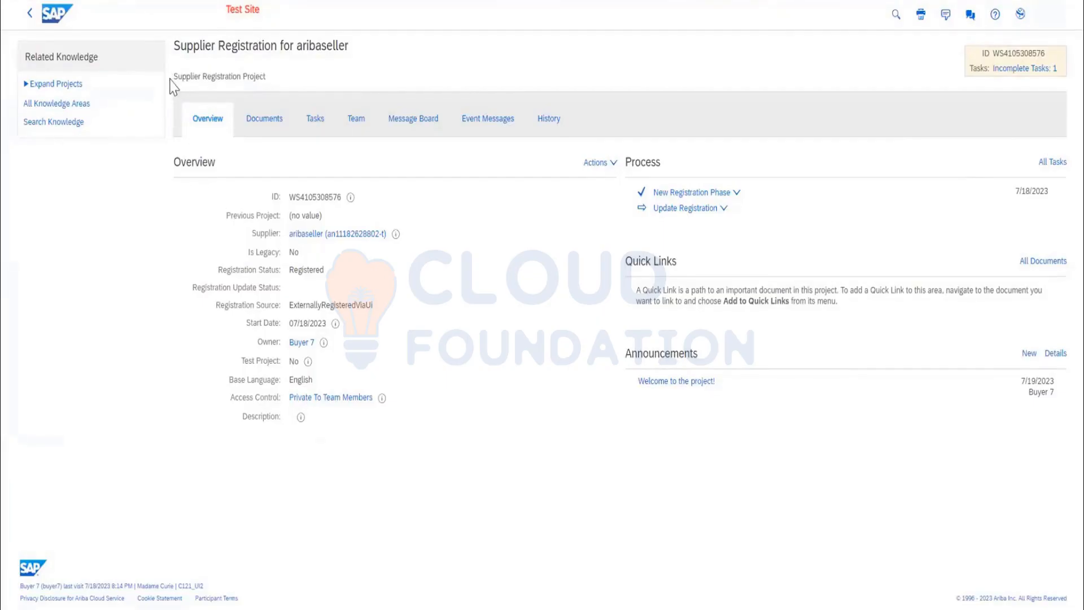
# Open the registration project's documents, view the content of Company Code Extension, and return to the document list.
pyautogui.moveTo(184, 76); pyautogui.dragTo(270, 83)
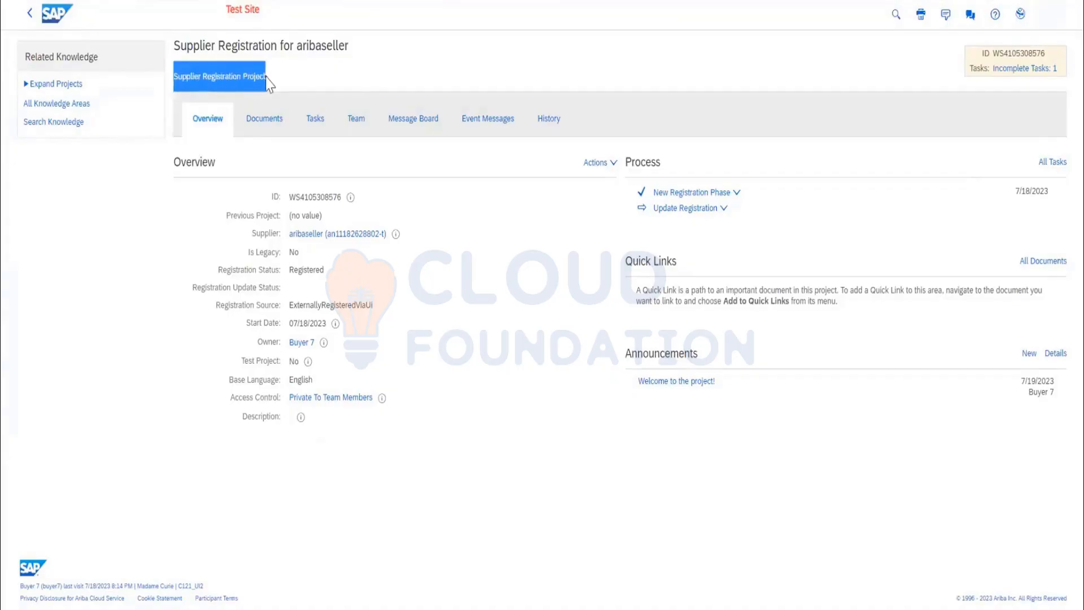
pyautogui.moveTo(174, 45); pyautogui.dragTo(347, 45)
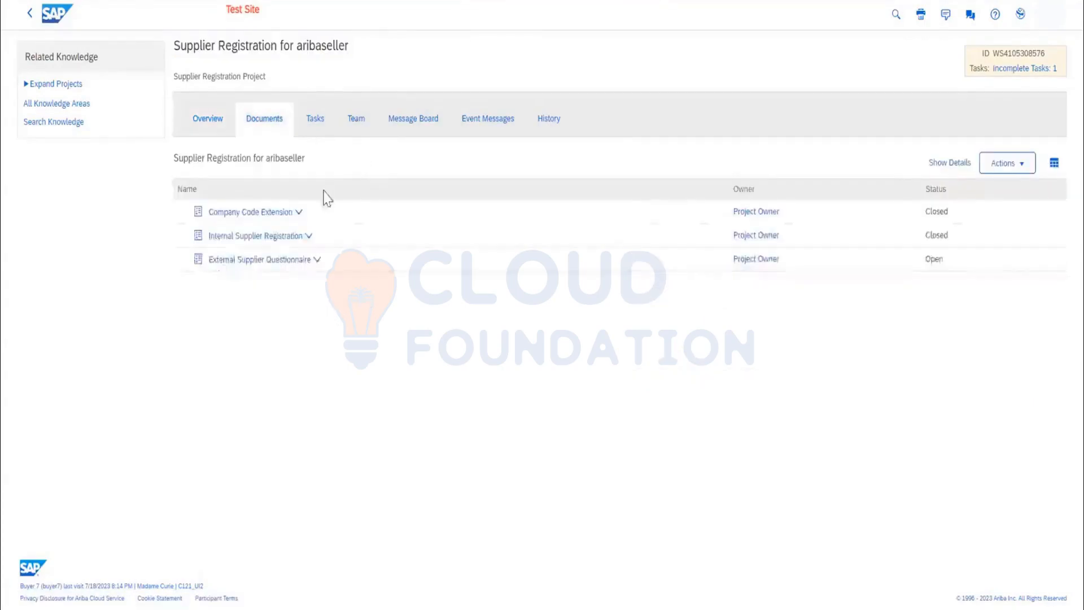
pyautogui.click(295, 213)
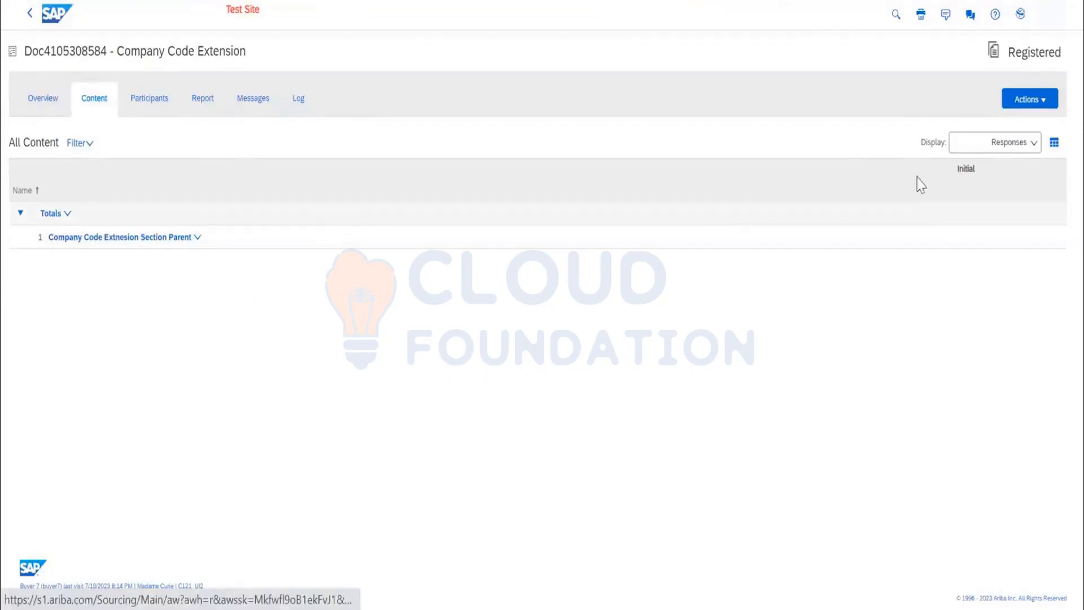
pyautogui.click(29, 14)
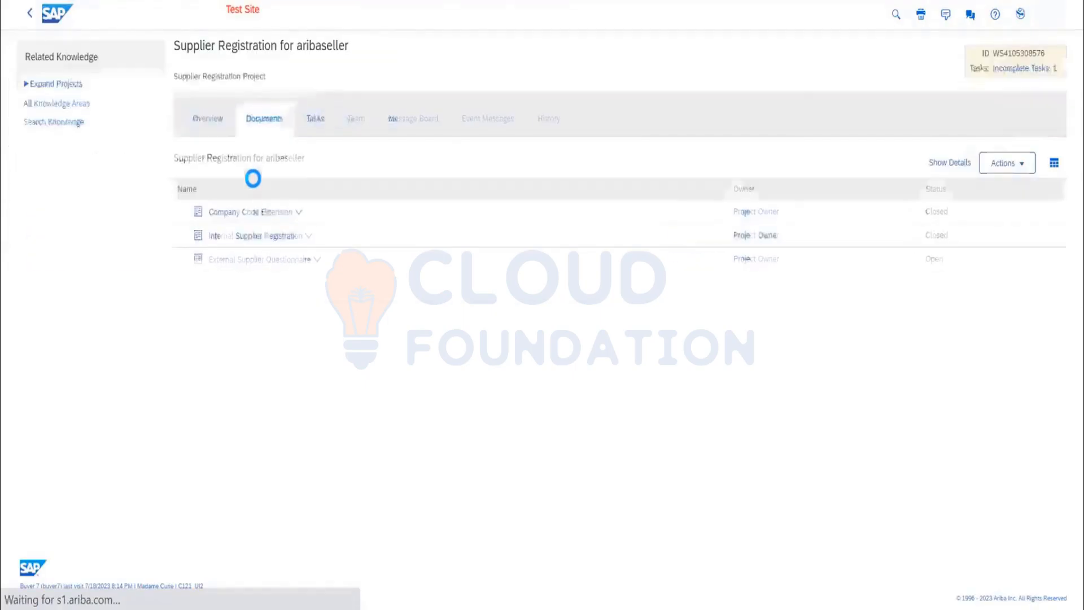
# Monitor the Internal Supplier Registration document, review its supplier, company code and purchasing organization responses, and return to the document list.
pyautogui.click(261, 237)
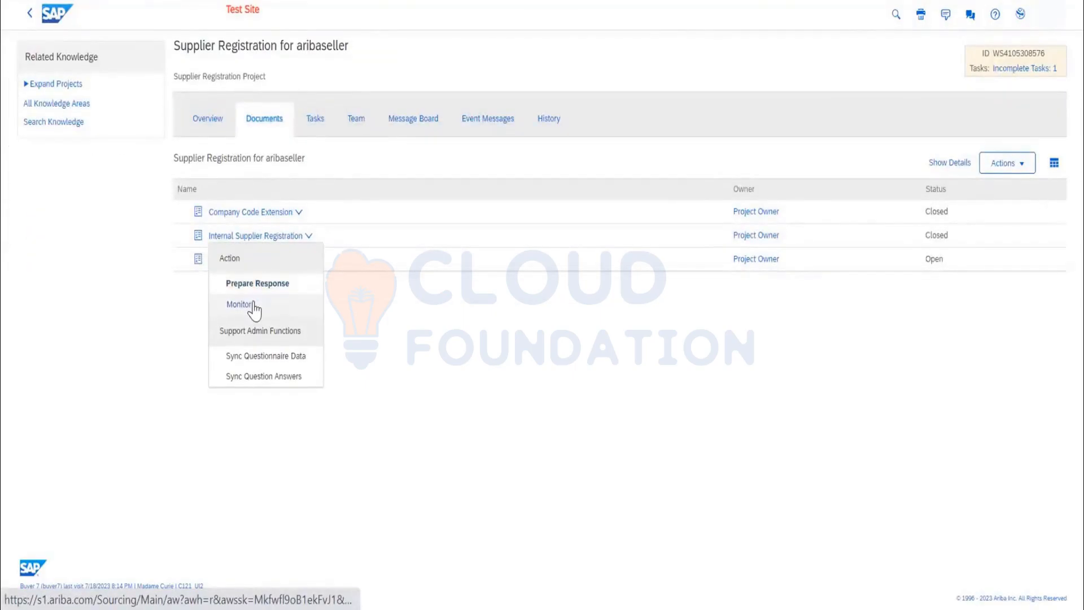
pyautogui.click(252, 304)
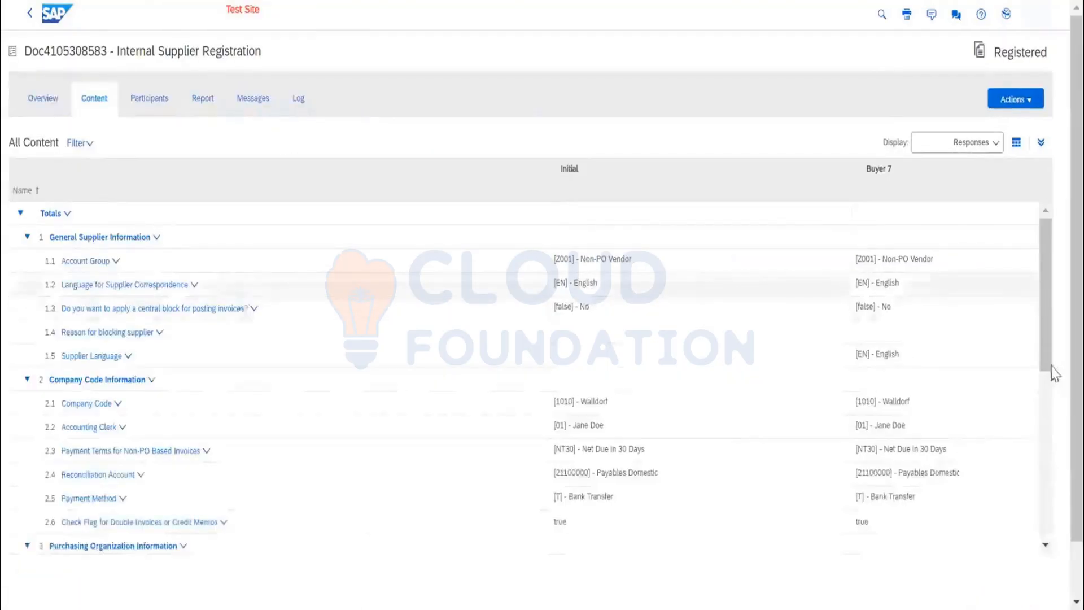
pyautogui.moveTo(1049, 317)
pyautogui.mouseDown()
pyautogui.moveTo(1045, 327)
pyautogui.moveTo(1051, 308)
pyautogui.mouseUp()
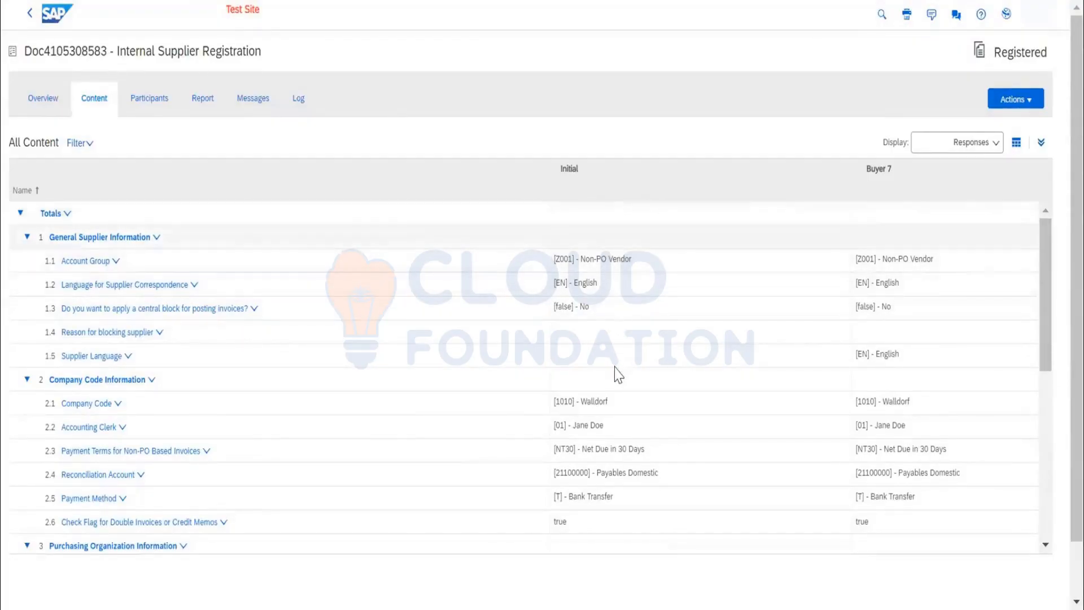
pyautogui.scroll(-5, 607, 371)
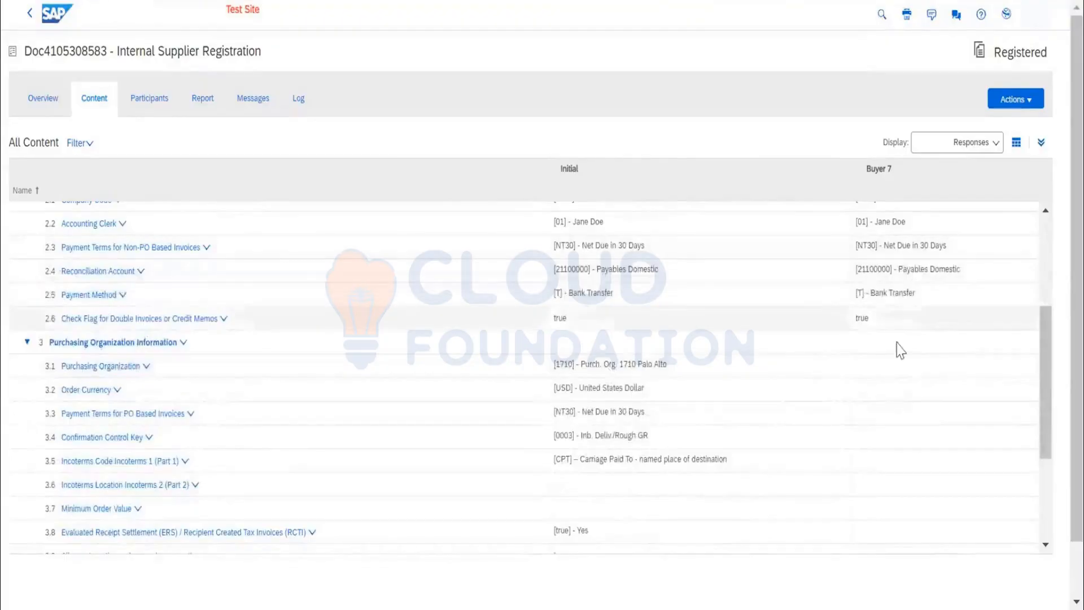
pyautogui.scroll(-4, 791, 395)
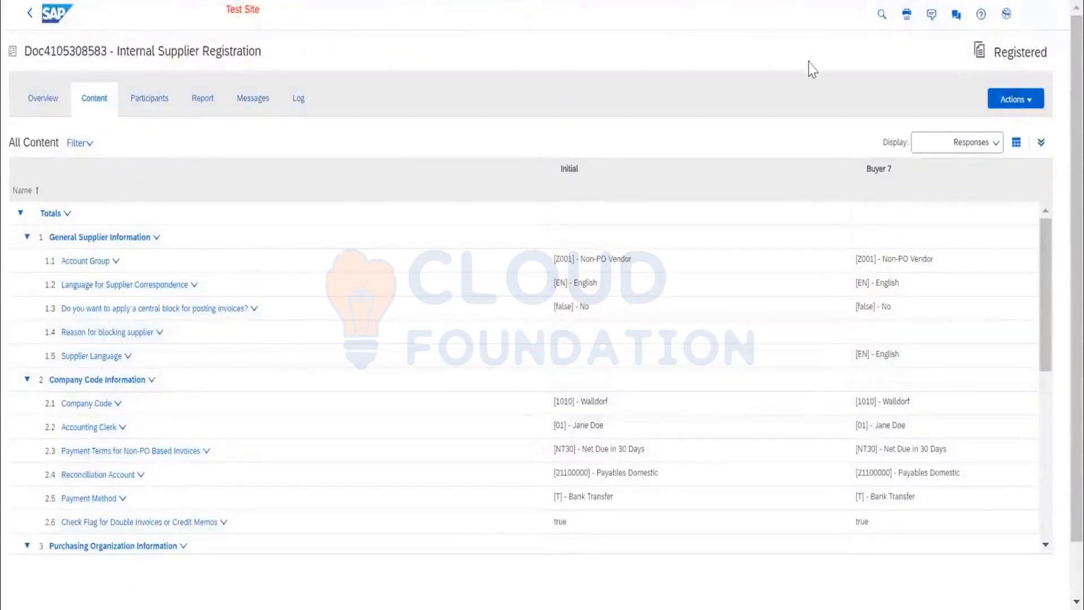
pyautogui.click(29, 14)
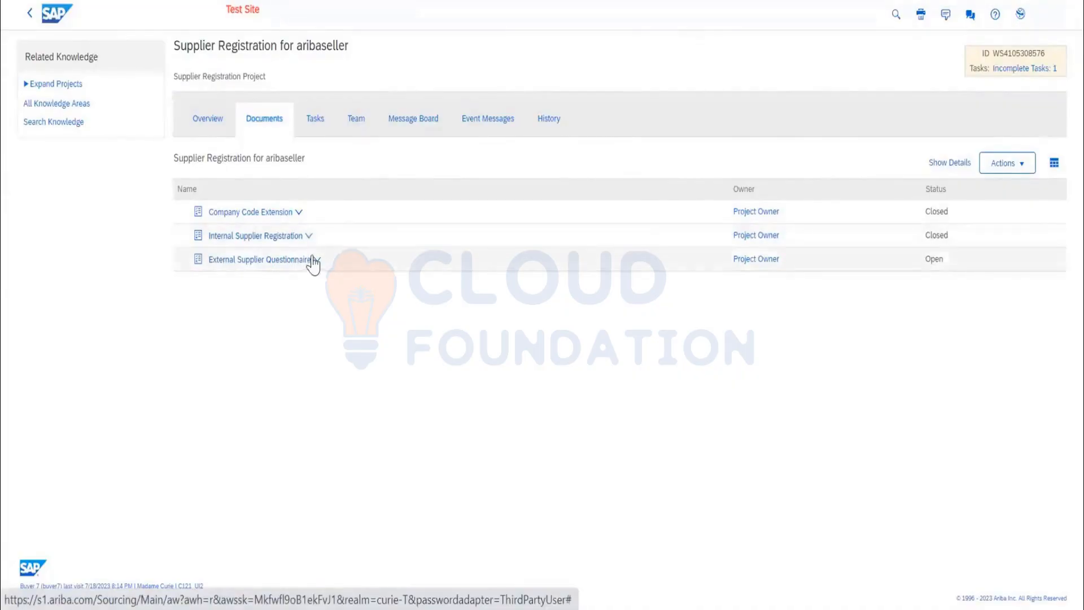
# Monitor the External Supplier Questionnaire and review the supplier's responses from General Supplier Information through the tax section.
pyautogui.click(315, 260)
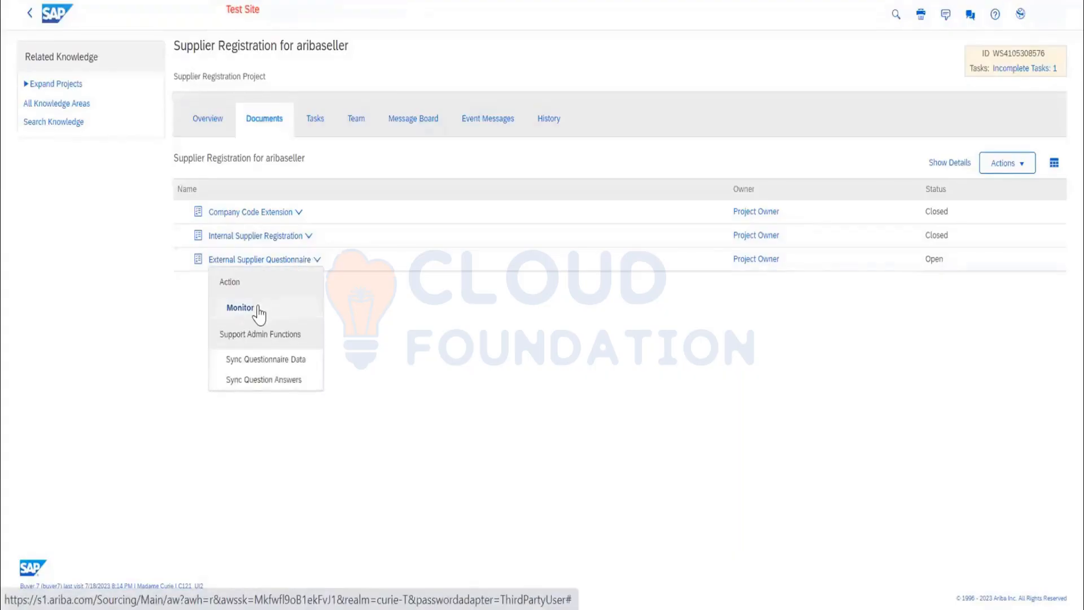
pyautogui.click(255, 310)
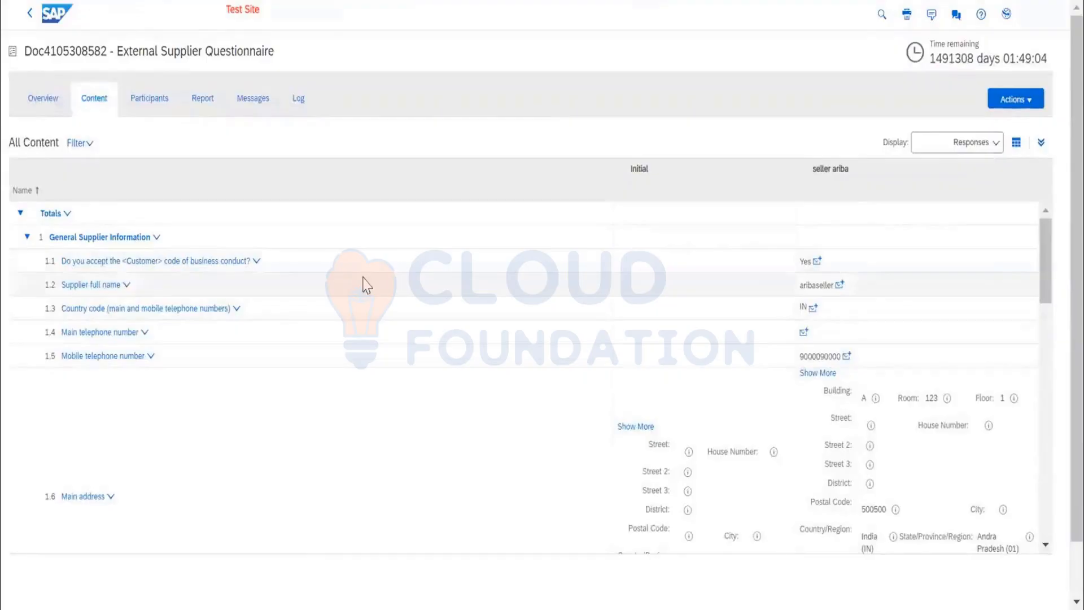
pyautogui.scroll(-2, 685, 353)
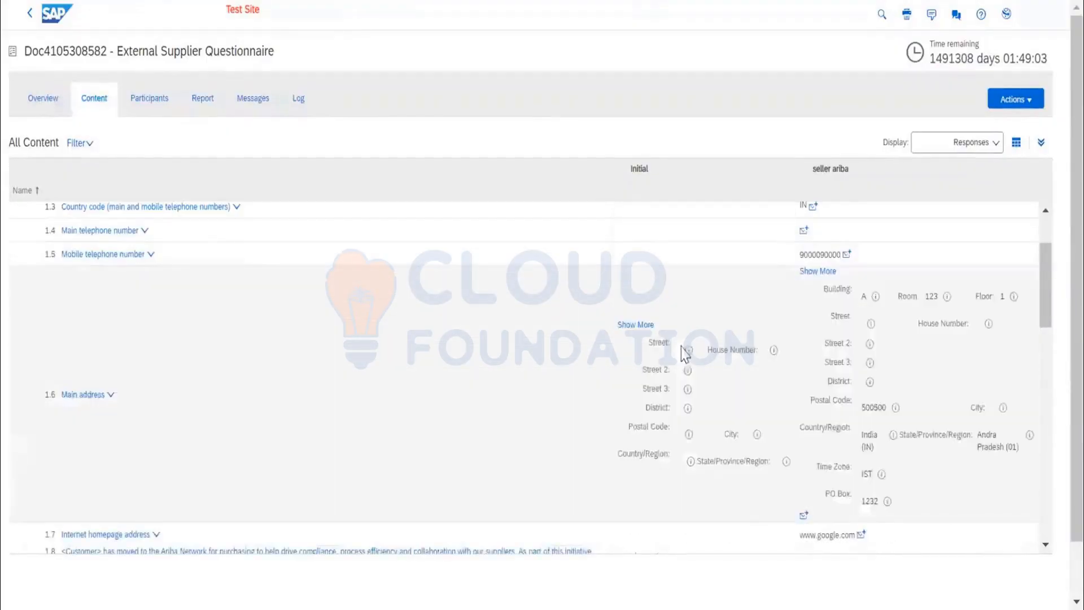
pyautogui.scroll(-15, 878, 360)
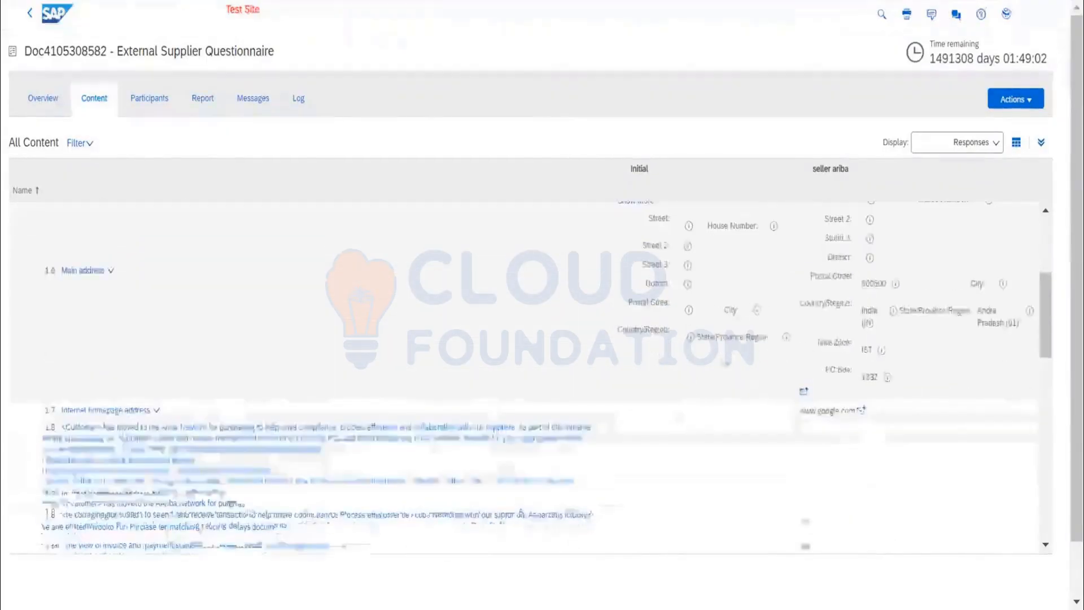
pyautogui.scroll(-5, 289, 373)
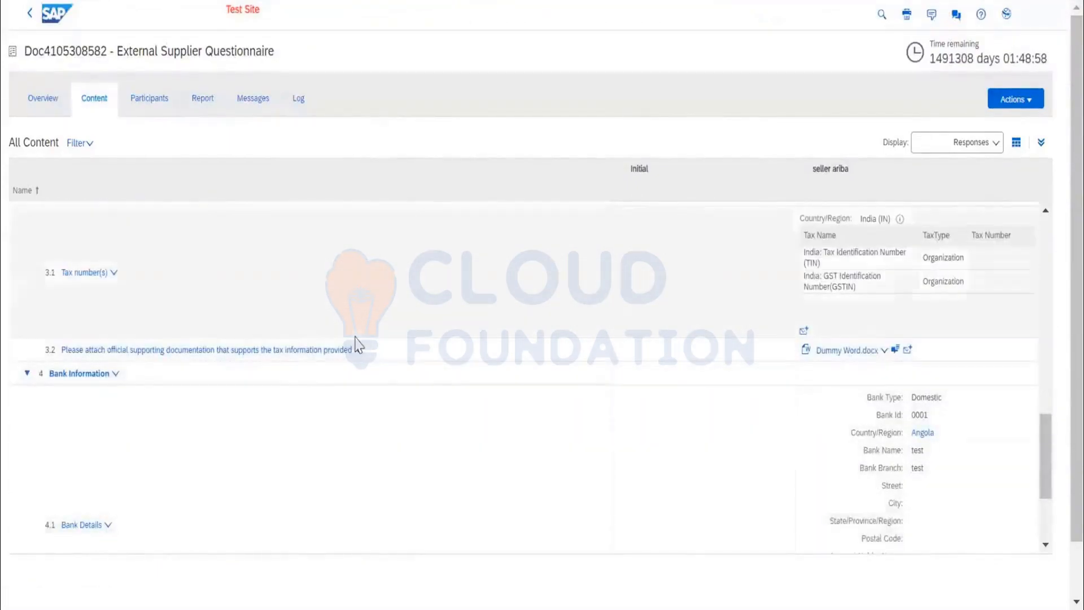
# View the details of question 3.2 on tax supporting documentation and return to the questionnaire content.
pyautogui.click(350, 352)
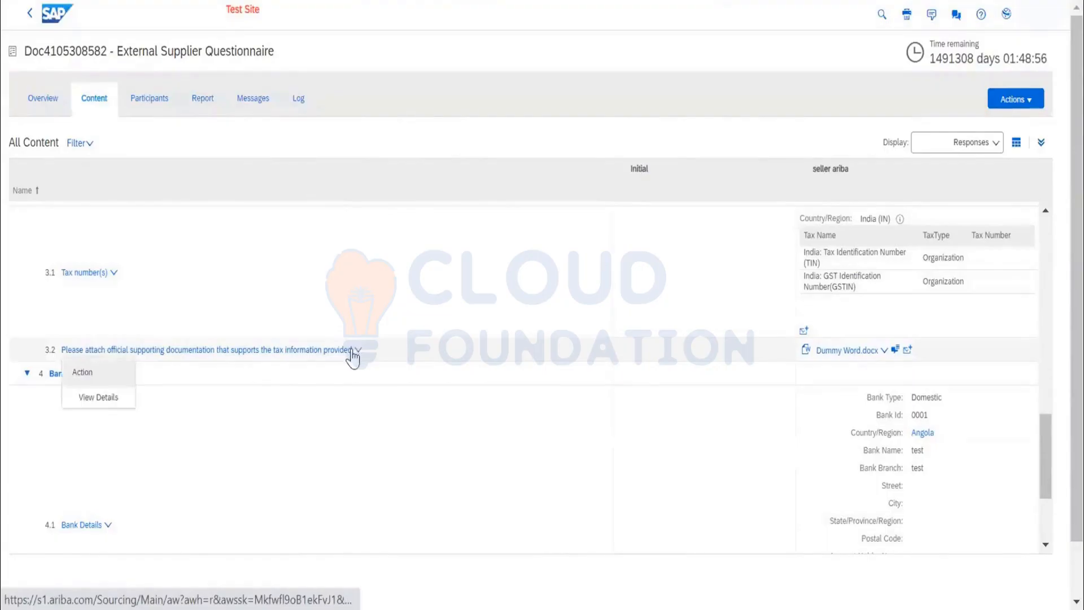
pyautogui.click(300, 339)
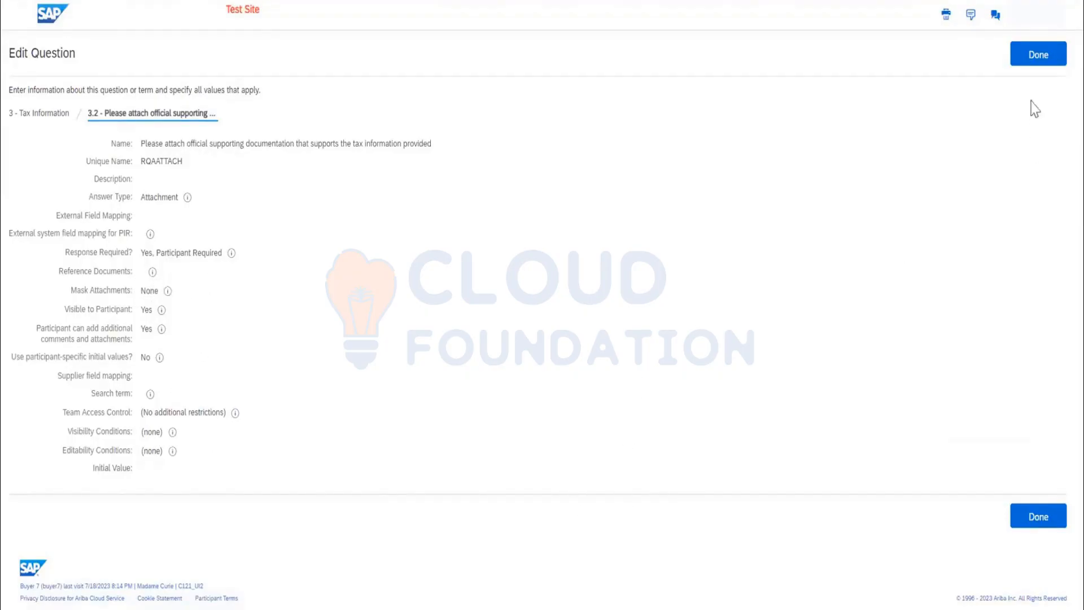
pyautogui.click(1040, 61)
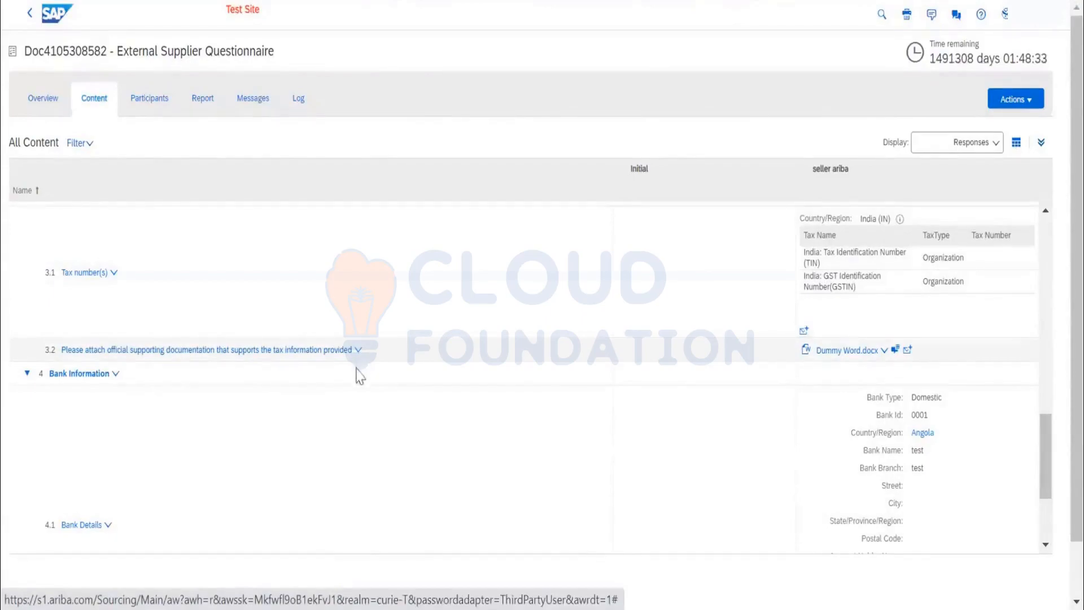
# Review the Bank Information responses of the External Supplier Questionnaire and leave the questionnaire for the project's document list.
pyautogui.scroll(-3, 363, 386)
pyautogui.scroll(-2, 361, 382)
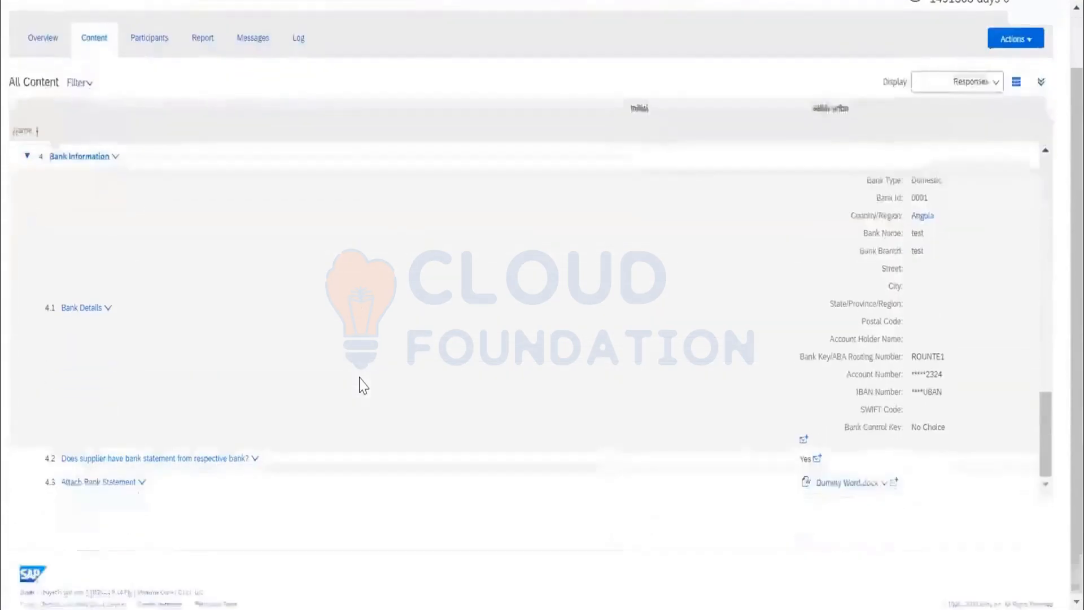
pyautogui.scroll(15, 345, 265)
pyautogui.scroll(2, 340, 250)
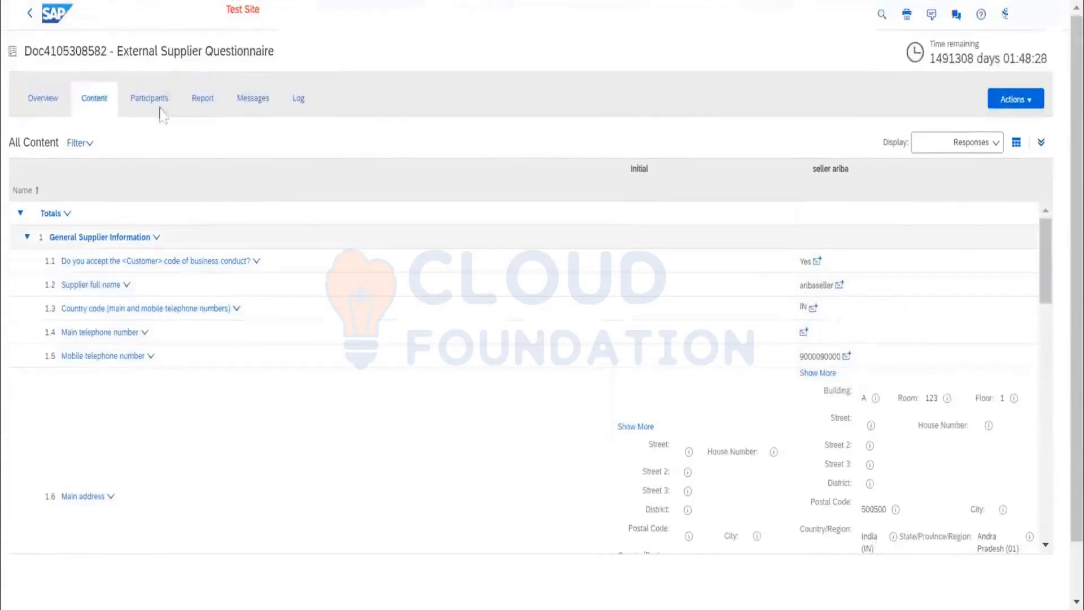
pyautogui.click(29, 14)
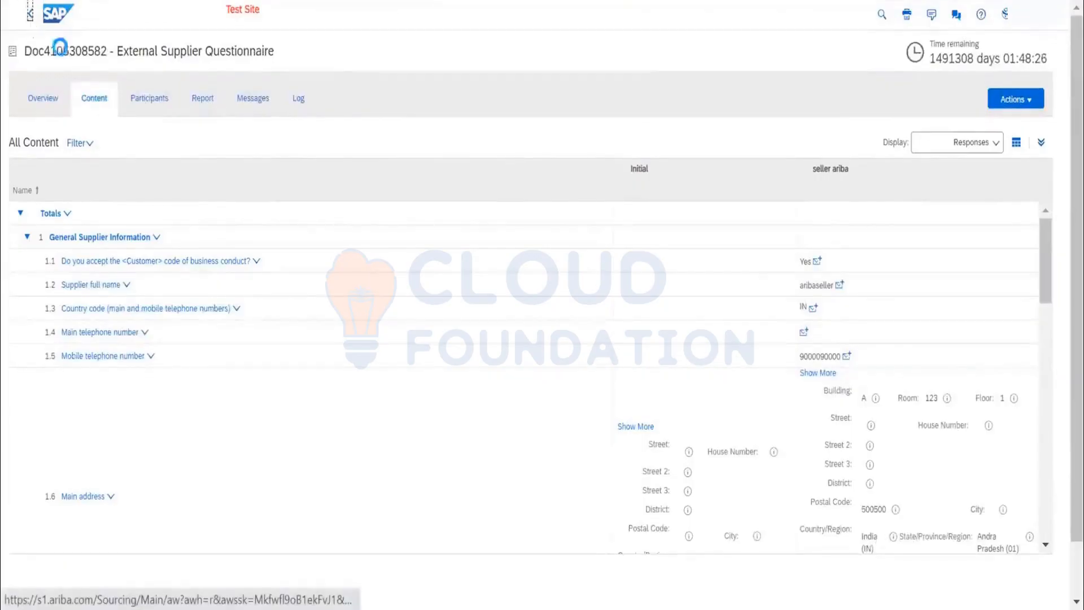